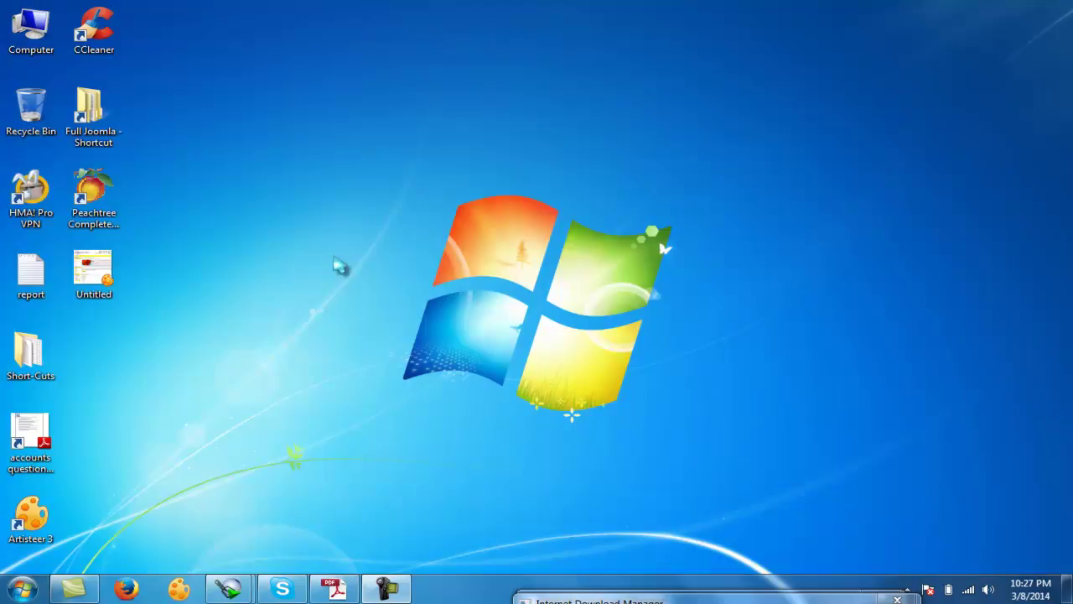
Review question 3 in Accounting Question.pdf, including the accounting period and the opening balances on 1 July 2006
{"action": "left_click", "coordinate": [333, 589]}
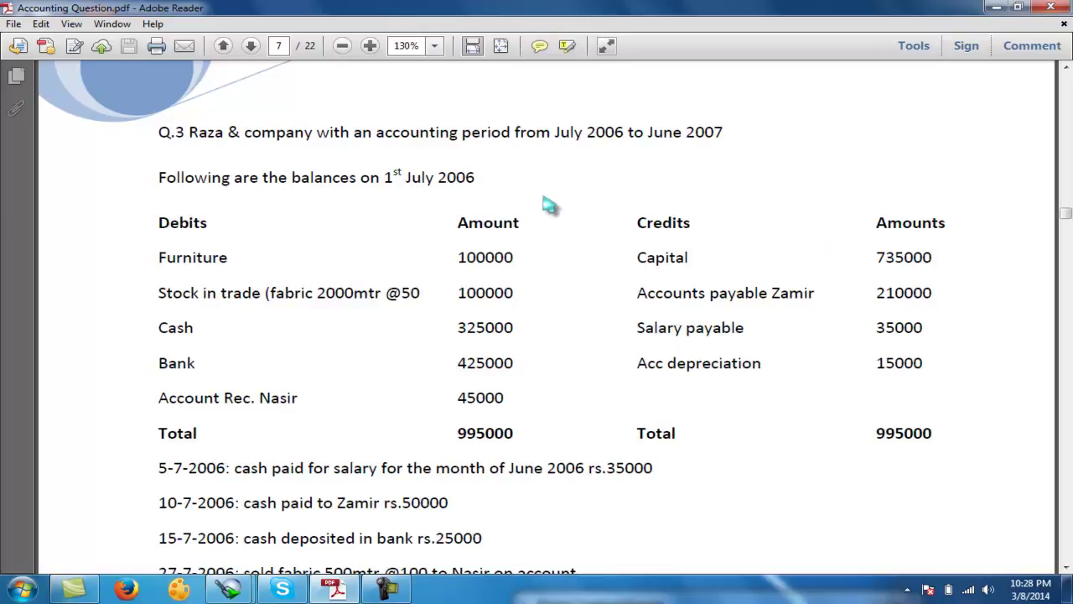
{"action": "left_click_drag", "start_coordinate": [170, 133], "coordinate": [620, 133]}
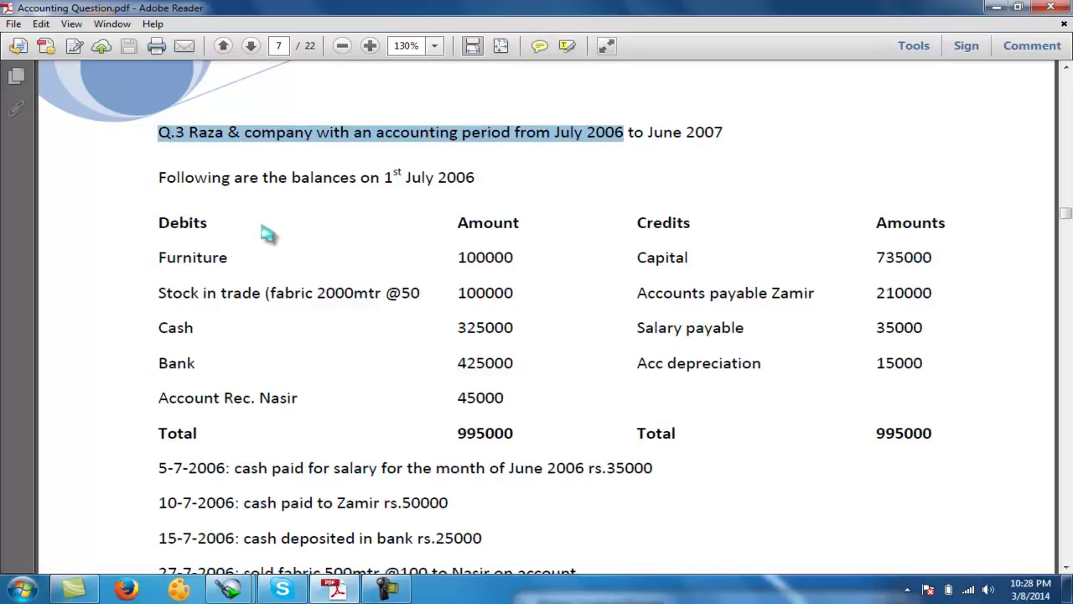
{"action": "left_click_drag", "start_coordinate": [166, 257], "coordinate": [220, 258]}
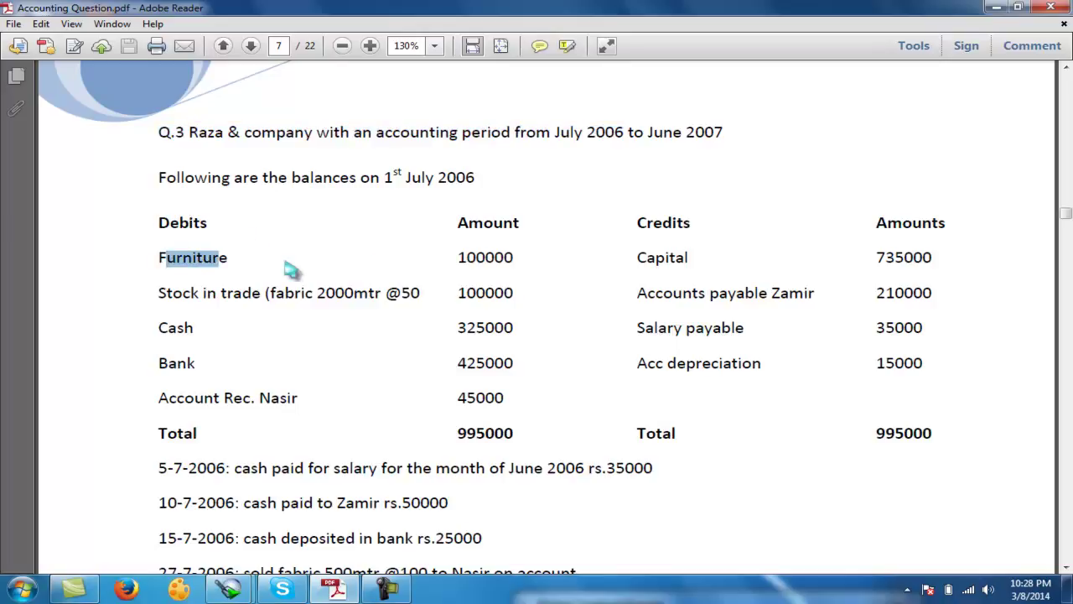
{"action": "left_click_drag", "start_coordinate": [458, 257], "coordinate": [513, 258]}
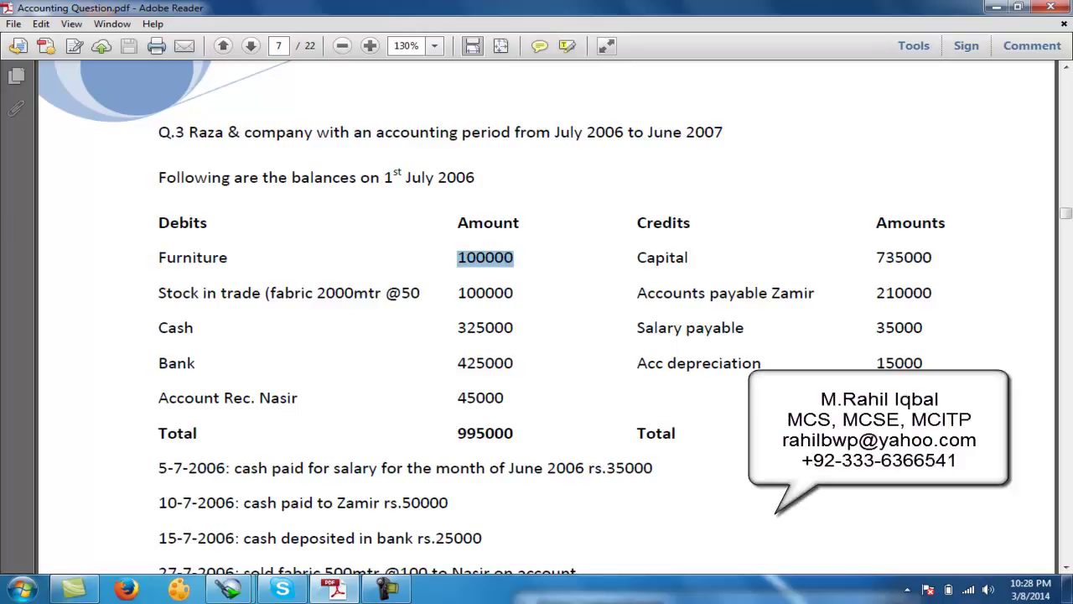
{"action": "mouse_move", "coordinate": [335, 590]}
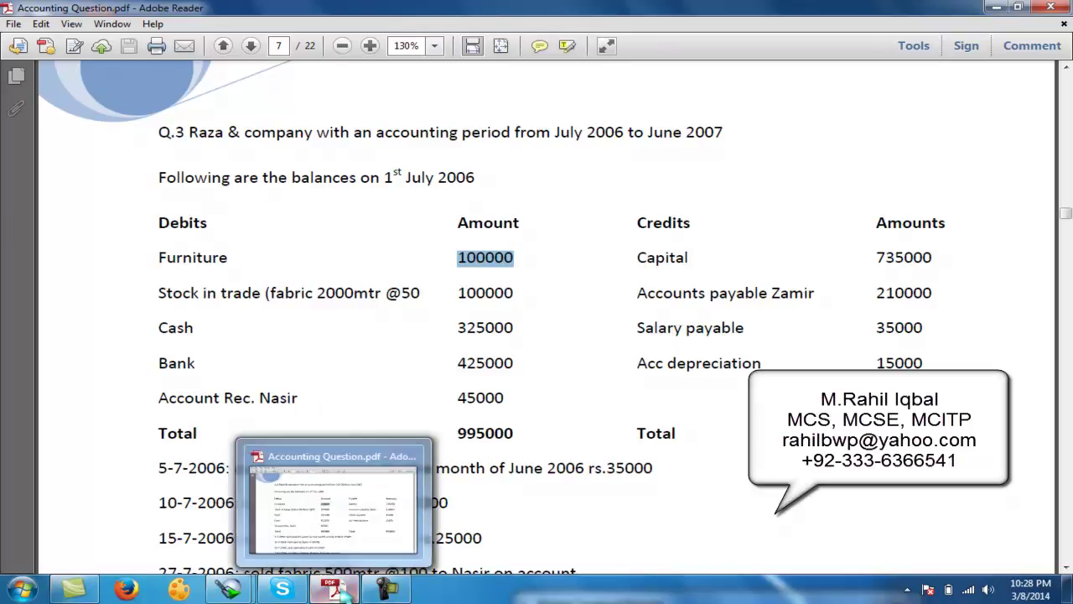
{"action": "left_click_drag", "start_coordinate": [159, 131], "coordinate": [350, 132]}
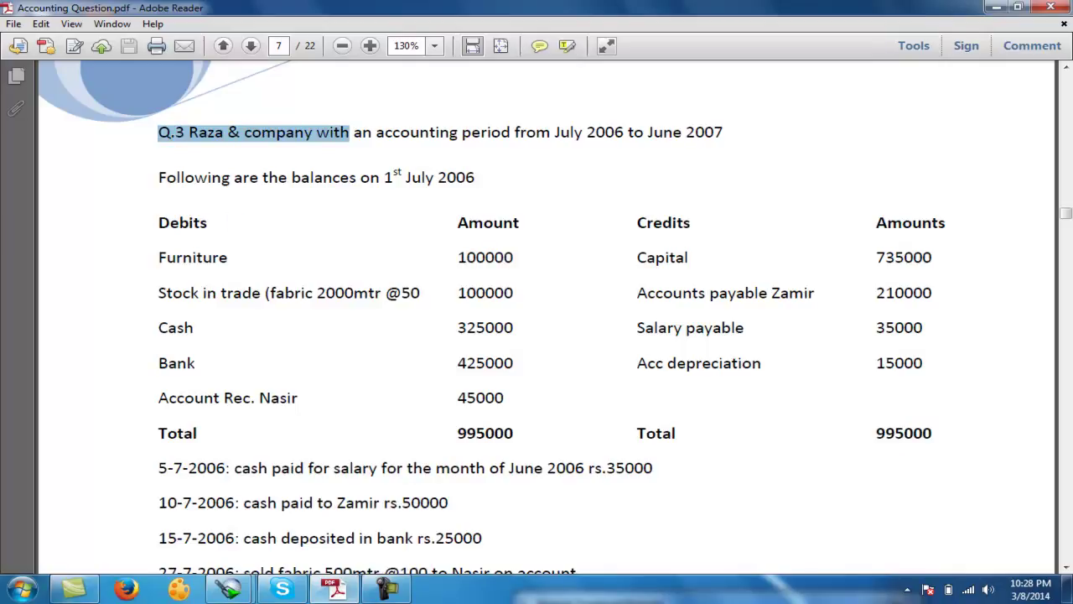
{"action": "left_click_drag", "start_coordinate": [291, 177], "coordinate": [402, 177]}
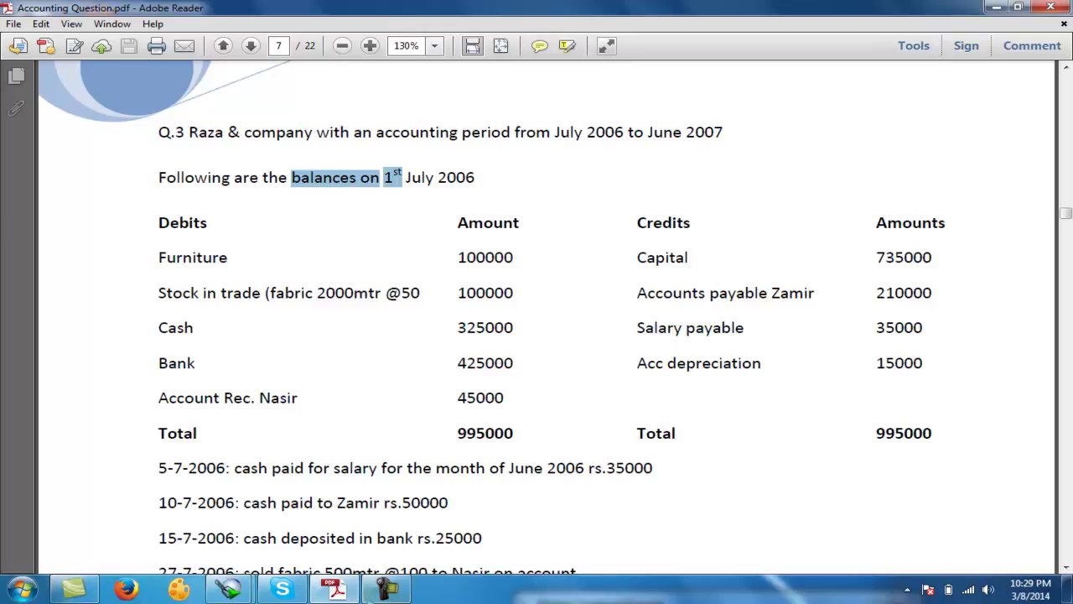
{"action": "left_click", "coordinate": [335, 588]}
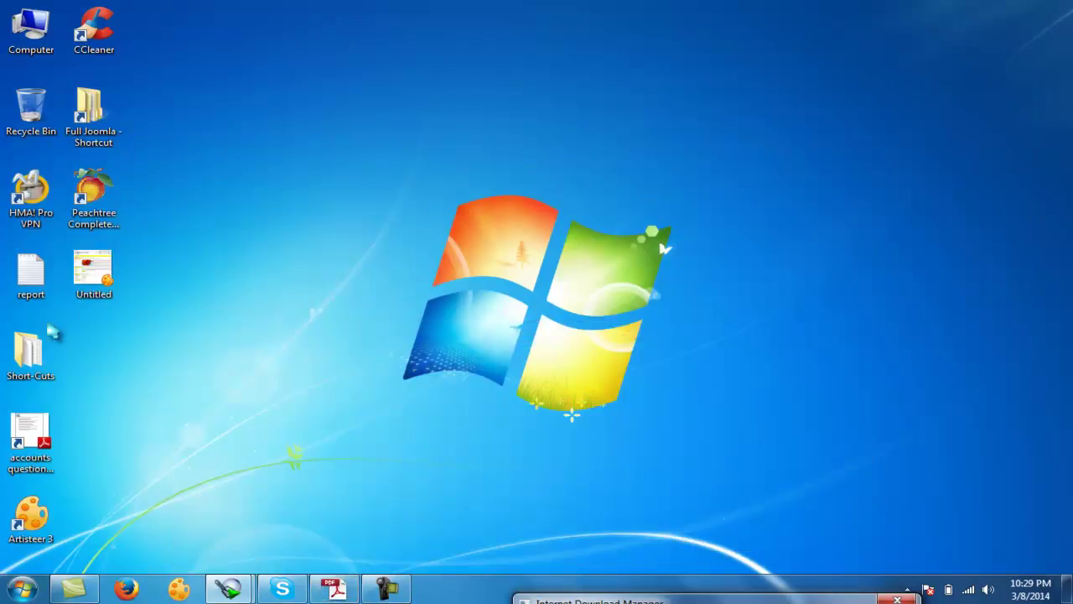
Switch to Peachtree Accounting and start setting up a new company named Mr. Raza & Co
{"action": "left_click", "coordinate": [109, 197]}
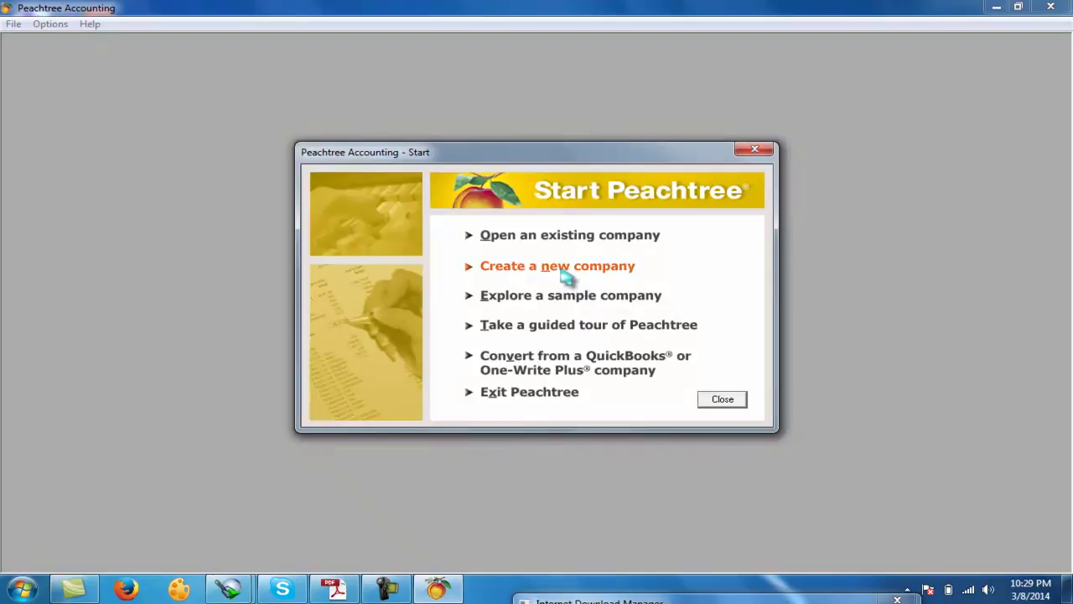
{"action": "left_click", "coordinate": [569, 280]}
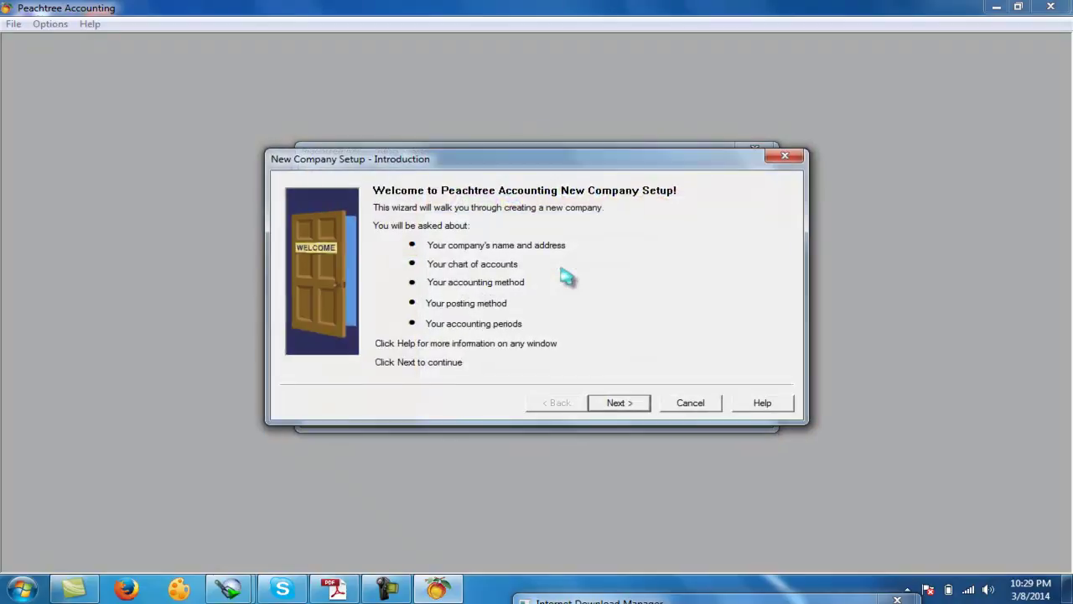
{"action": "left_click", "coordinate": [617, 406]}
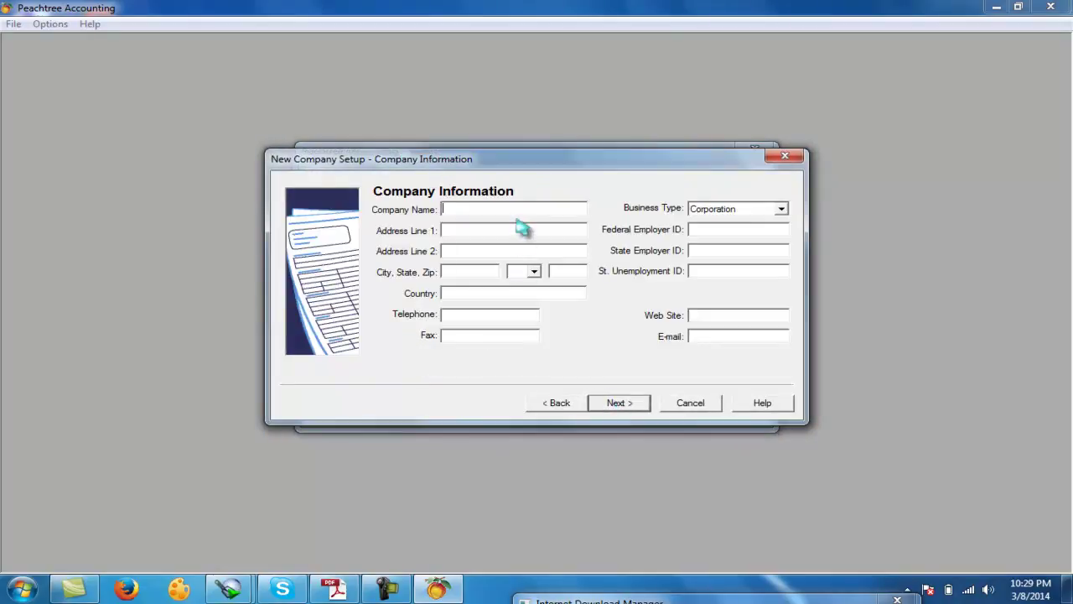
{"action": "type", "text": "Mr. Raza & Co"}
{"action": "left_click", "coordinate": [614, 402]}
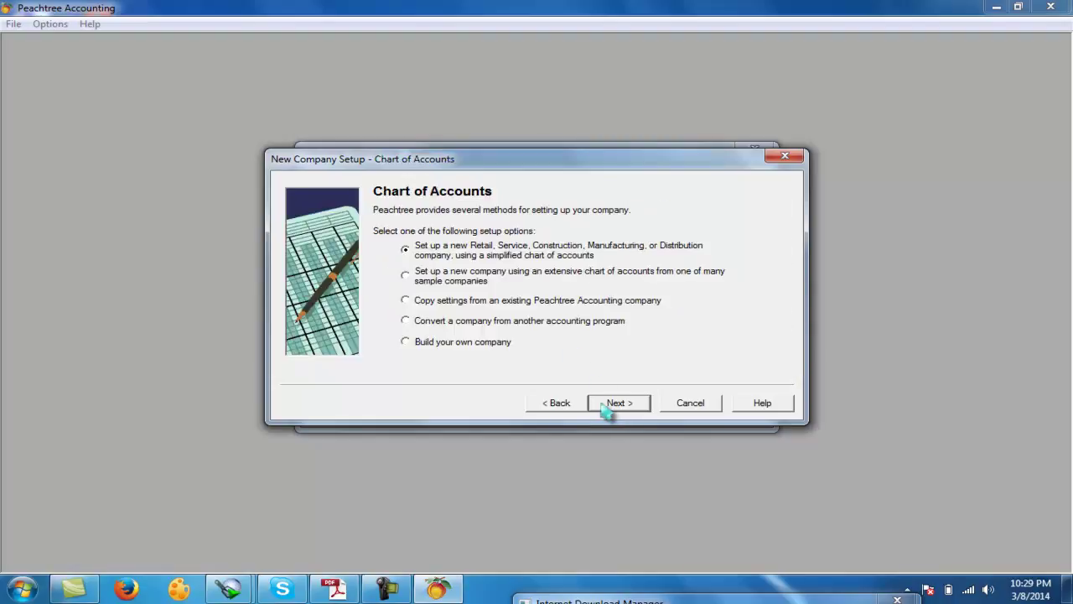
Choose to build your own company and finish the setup with the default options
{"action": "left_click", "coordinate": [490, 349]}
{"action": "left_click", "coordinate": [615, 403]}
{"action": "left_click", "coordinate": [616, 403]}
{"action": "left_click", "coordinate": [619, 403]}
{"action": "left_click", "coordinate": [617, 404]}
{"action": "left_click", "coordinate": [617, 403]}
Check the debits section of the opening balances in Accounting Question.pdf, and return to Peachtree Accounting
{"action": "left_click", "coordinate": [334, 589]}
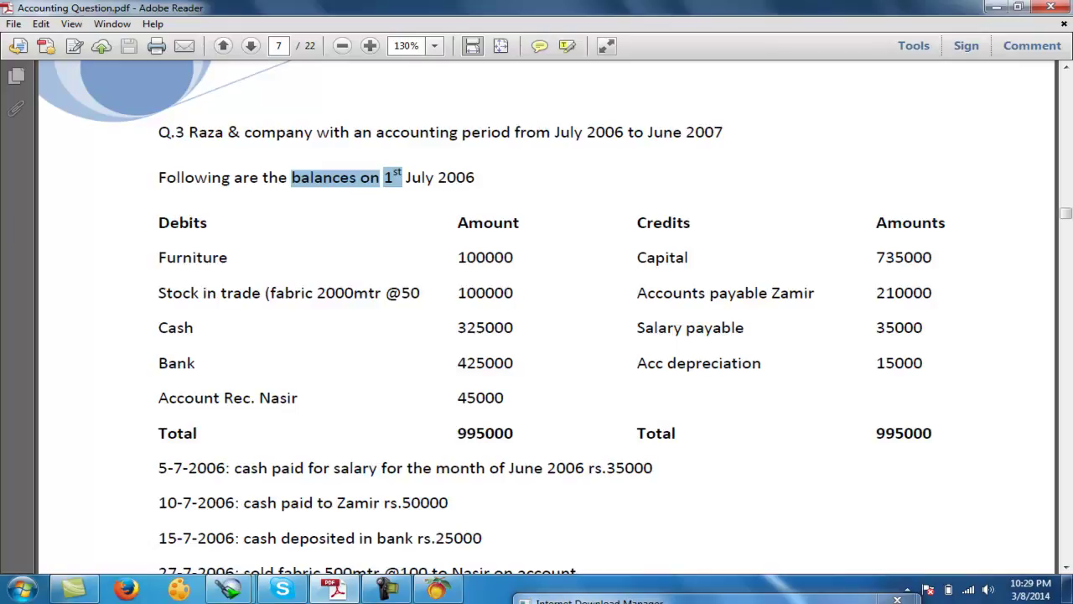
{"action": "double_click", "coordinate": [159, 223]}
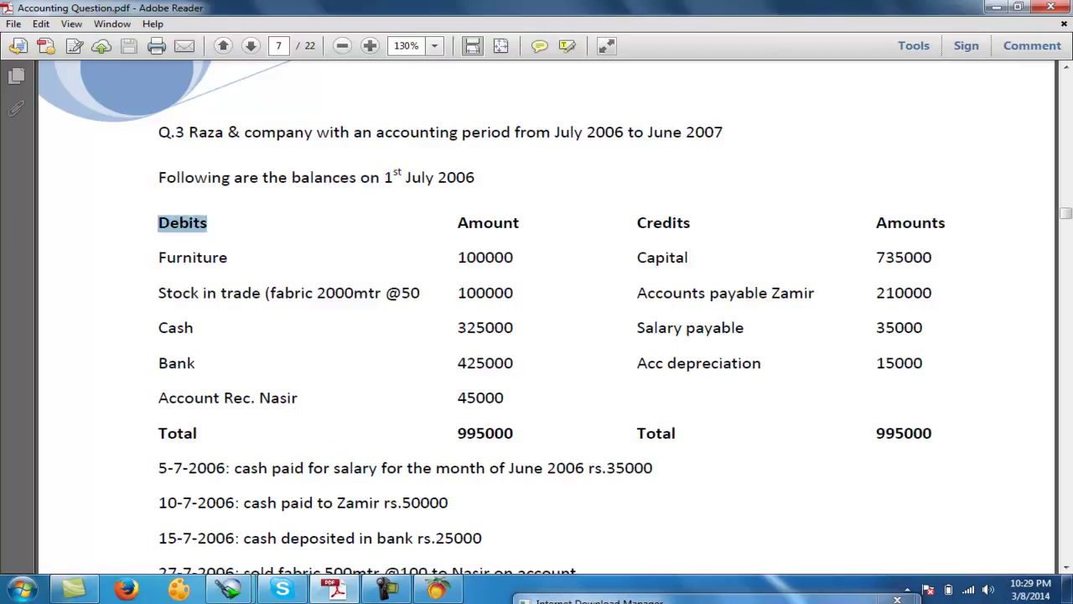
{"action": "left_click", "coordinate": [437, 589]}
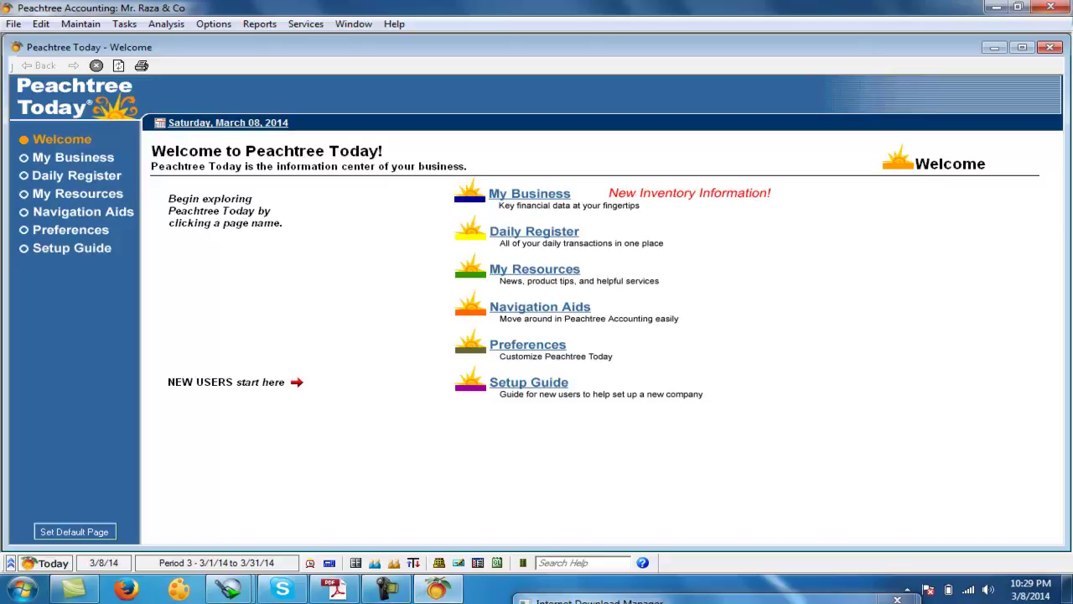
Close the welcome page and add a chart of accounts entry with ID and description capital, type Equity-doesn't close
{"action": "left_click", "coordinate": [1049, 48]}
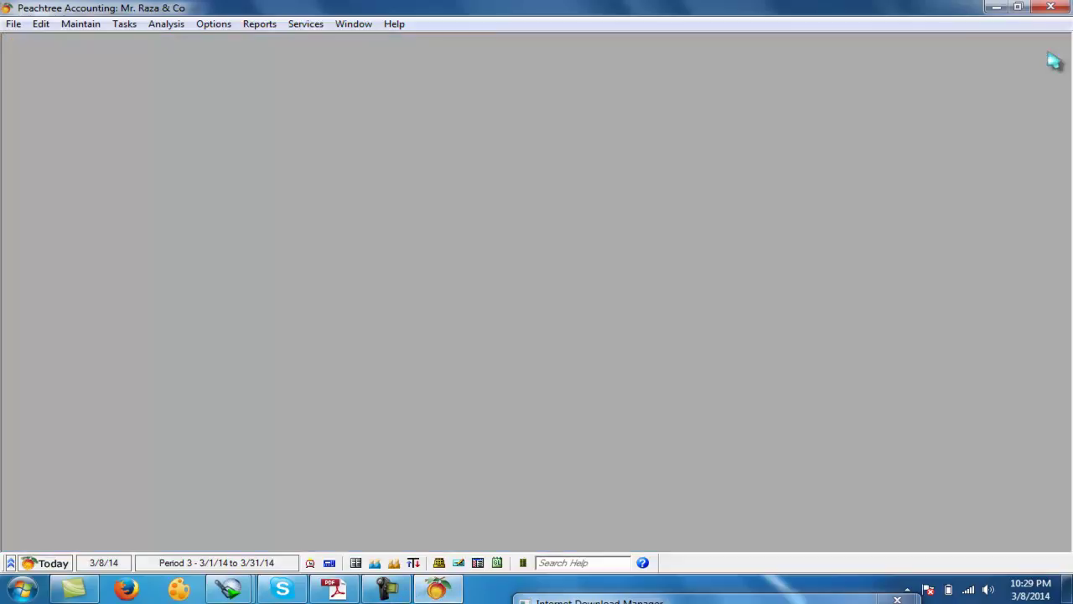
{"action": "left_click", "coordinate": [84, 26]}
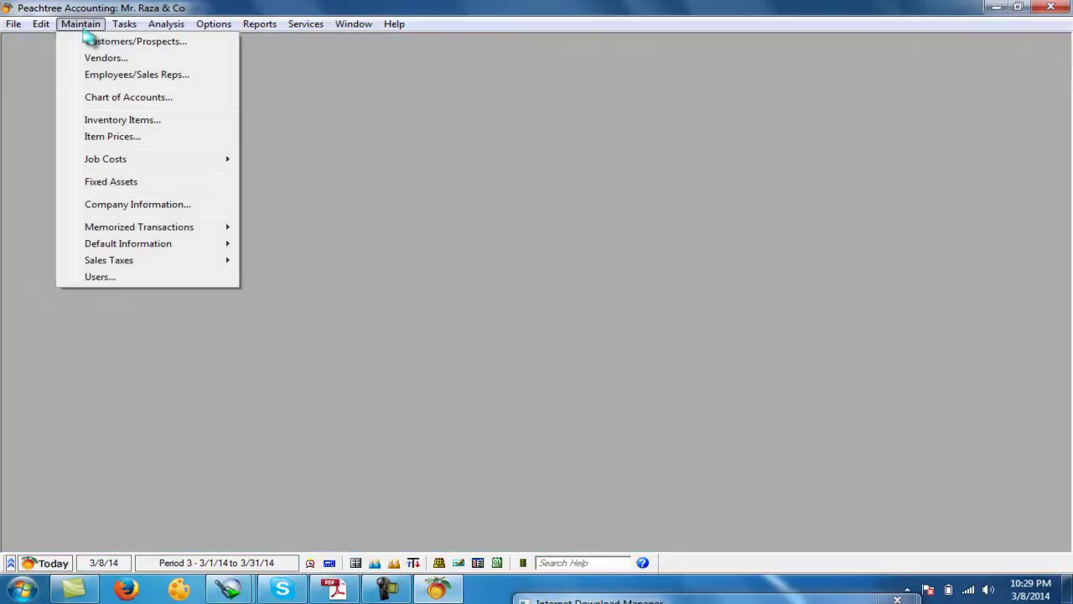
{"action": "left_click", "coordinate": [113, 99]}
{"action": "type", "text": "capital"}
{"action": "key", "text": "Tab"}
{"action": "type", "text": "capital"}
{"action": "key", "text": "Tab"}
{"action": "key", "text": "e"}
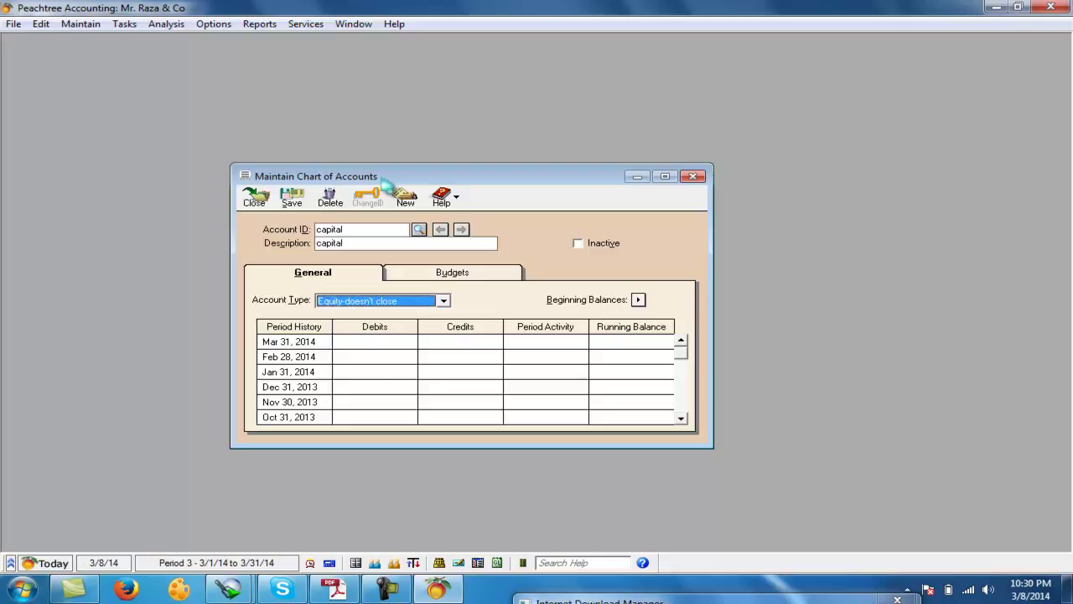
{"action": "key", "text": "ctrl+s"}
Add and save an accounts payable account with ID and description a/p
{"action": "type", "text": "a/p"}
{"action": "key", "text": "Tab"}
{"action": "type", "text": "a/p"}
{"action": "key", "text": "Tab"}
{"action": "key", "text": "a"}
{"action": "key", "text": "ctrl+s"}
Add and save an accounts receivable account with ID and description a/r
{"action": "type", "text": "a/r"}
{"action": "key", "text": "Tab"}
{"action": "type", "text": "a/r"}
{"action": "key", "text": "Tab"}
{"action": "key", "text": "a"}
{"action": "key", "text": "ctrl+s"}
Add and save an account with ID and description cash, using the account type Cash
{"action": "type", "text": "cash"}
{"action": "key", "text": "Tab"}
{"action": "type", "text": "cash"}
{"action": "key", "text": "Tab"}
{"action": "key", "text": "c"}
{"action": "key", "text": "Tab"}
{"action": "key", "text": "ctrl+s"}
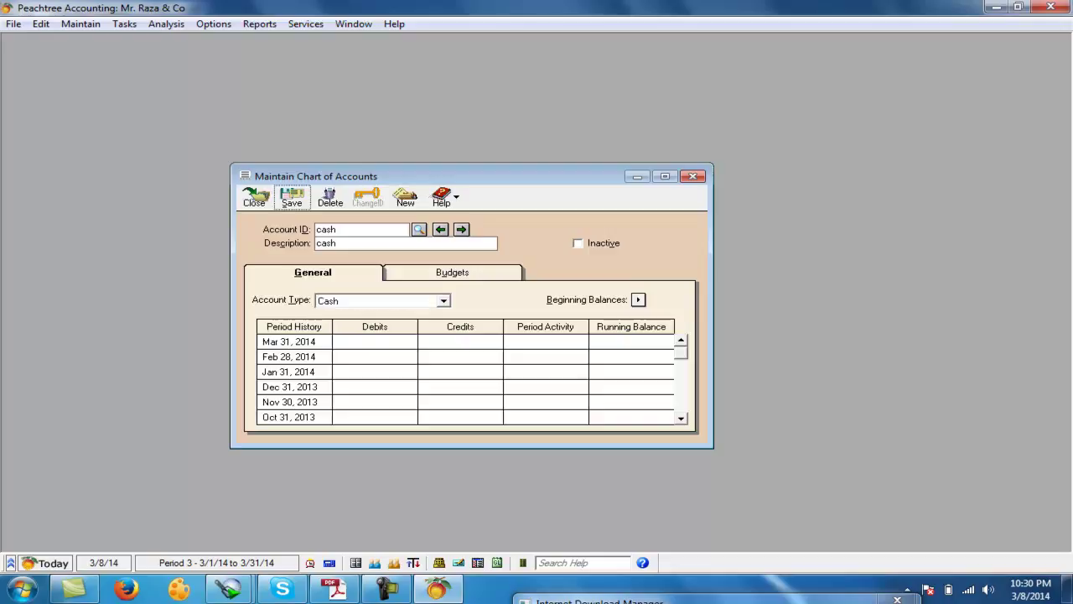
Add and save an account with ID and description bank, keeping the account type Cash
{"action": "type", "text": "bank"}
{"action": "key", "text": "Tab"}
{"action": "type", "text": "bank"}
{"action": "key", "text": "Tab"}
{"action": "key", "text": "Tab"}
{"action": "key", "text": "ctrl+s"}
Add and save an inventory account with ID and description inv
{"action": "key", "text": "BackSpace"}
{"action": "type", "text": "inv"}
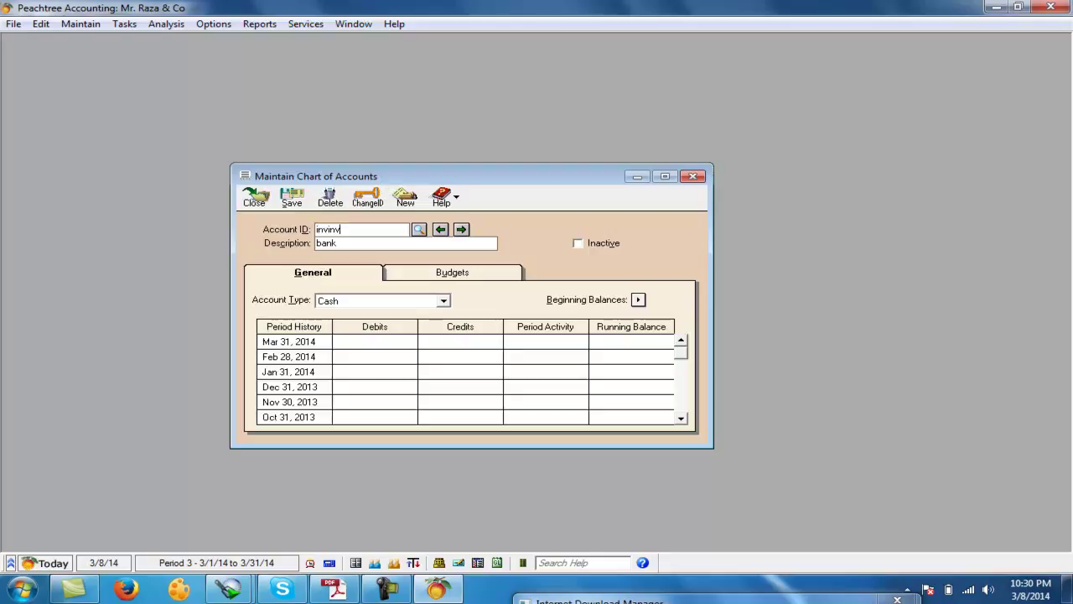
{"action": "key", "text": "Tab"}
{"action": "type", "text": "inv"}
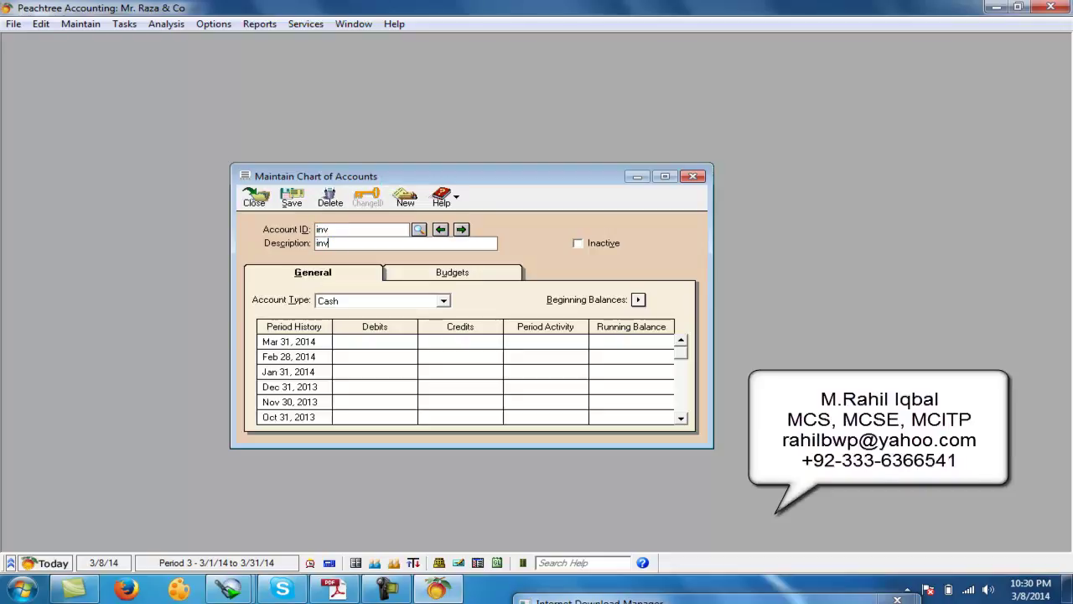
{"action": "key", "text": "Tab"}
{"action": "key", "text": "i"}
{"action": "key", "text": "ctrl+s"}
Add and save an account with ID and description sales, using the account type Income
{"action": "type", "text": "sales"}
{"action": "key", "text": "Tab"}
{"action": "type", "text": "sales"}
{"action": "key", "text": "Tab"}
{"action": "key", "text": "i"}
{"action": "key", "text": "ctrl+s"}
Add and save a sales discount account with ID and description sales dis, using the account type Expenses
{"action": "type", "text": "sales dis"}
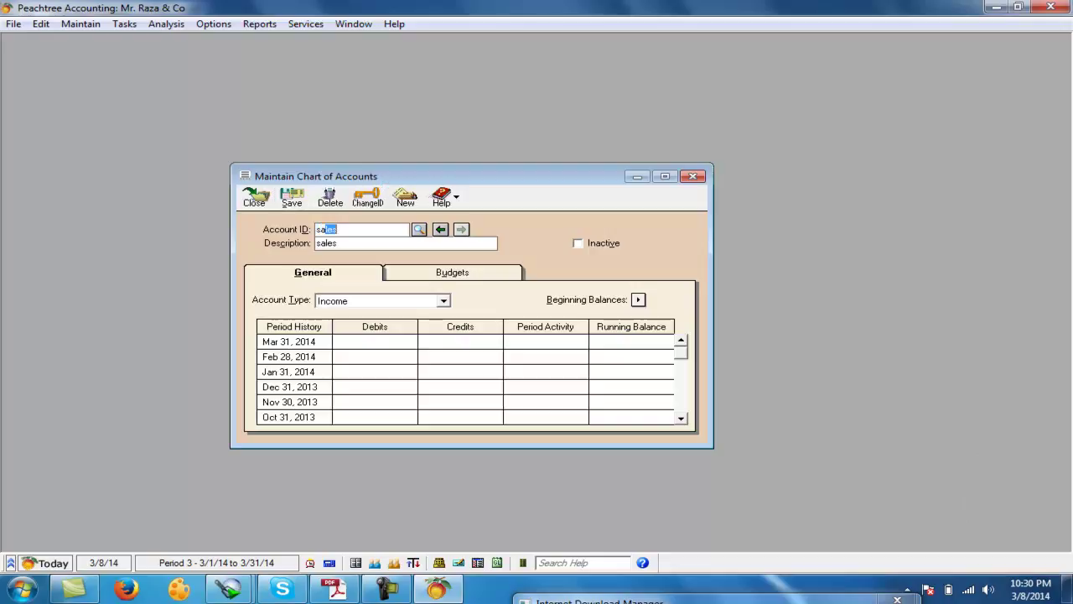
{"action": "key", "text": "Tab"}
{"action": "type", "text": "sales di"}
{"action": "key", "text": "Tab"}
{"action": "key", "text": "shift+Tab"}
{"action": "key", "text": "Right"}
{"action": "type", "text": "s"}
{"action": "key", "text": "Tab"}
{"action": "key", "text": "e"}
{"action": "key", "text": "e"}
{"action": "key", "text": "e"}
{"action": "key", "text": "e"}
{"action": "key", "text": "Tab"}
{"action": "key", "text": "Tab"}
{"action": "key", "text": "Return"}
Add and save a purchases account with ID and description pur, using the account type Cost of Sales
{"action": "type", "text": "pur"}
{"action": "key", "text": "Tab"}
{"action": "type", "text": "pur"}
{"action": "key", "text": "Tab"}
{"action": "key", "text": "c"}
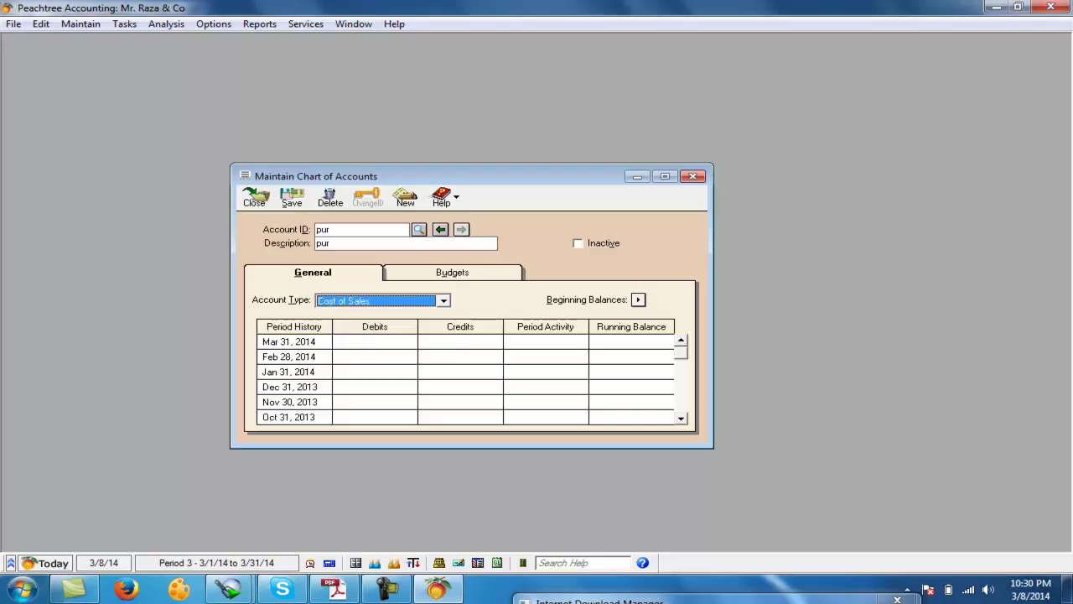
{"action": "key", "text": "Tab"}
{"action": "key", "text": "Tab"}
{"action": "key", "text": "Return"}
Add and save a purchase discount account with ID and description pur dis, using the account type Income
{"action": "type", "text": "pur dis"}
{"action": "key", "text": "Tab"}
{"action": "type", "text": "pur dis"}
{"action": "key", "text": "Tab"}
{"action": "key", "text": "i"}
{"action": "key", "text": "Tab"}
{"action": "key", "text": "Return"}
Add an account with the ID pl, set its account type, and save it
{"action": "type", "text": "pl"}
{"action": "key", "text": "Tab"}
{"action": "key", "text": "Tab"}
{"action": "key", "text": "e"}
{"action": "left_click", "coordinate": [292, 196]}
Add and save a depreciation expense account with ID and description dep exp
{"action": "type", "text": "dep e"}
{"action": "type", "text": "xp"}
{"action": "key", "text": "Tab"}
{"action": "type", "text": "dep exp"}
{"action": "key", "text": "Tab"}
{"action": "key", "text": "Tab"}
{"action": "key", "text": "alt+s"}
Add and save an account with ID and description acc dep pro, using the account type Accumulated Depreciation
{"action": "type", "text": "acc dep pro"}
{"action": "key", "text": "Tab"}
{"action": "type", "text": "acc dep pro"}
{"action": "key", "text": "Tab"}
{"action": "key", "text": "a"}
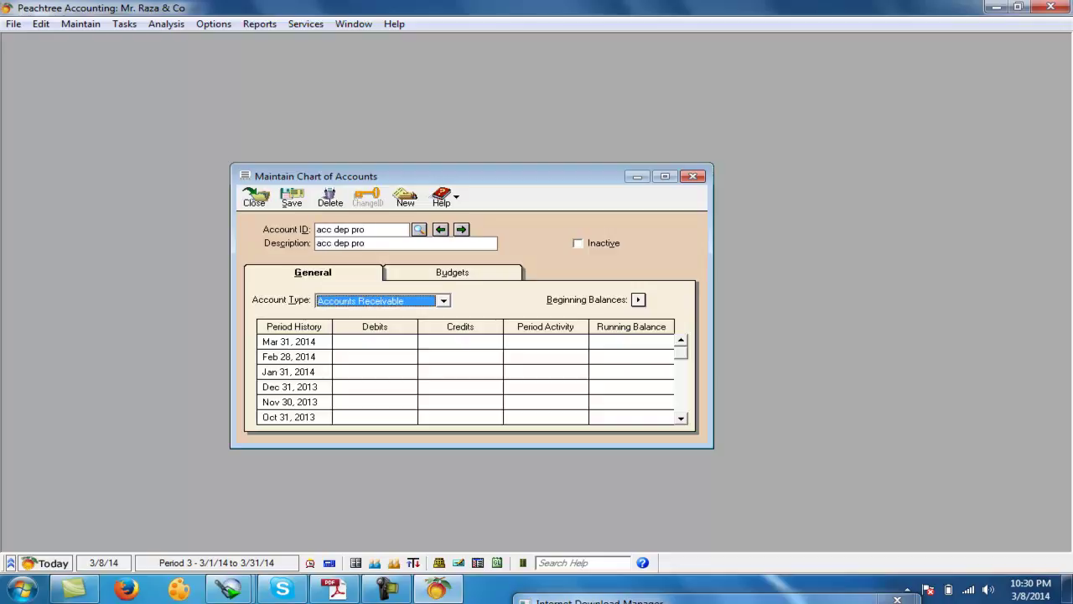
{"action": "key", "text": "a"}
{"action": "key", "text": "ctrl+s"}
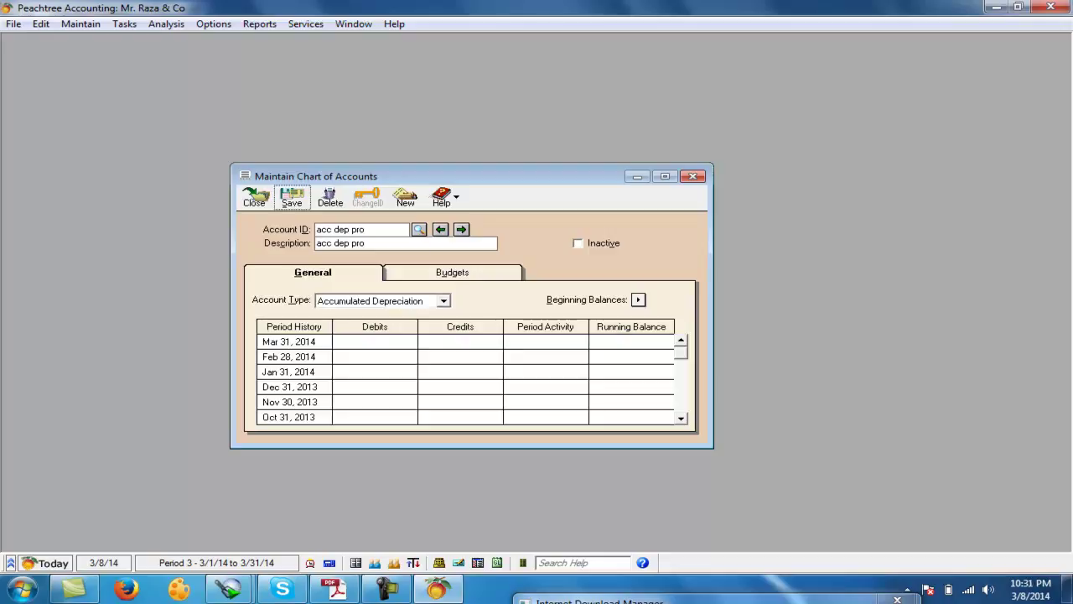
Add and save an account with ID and description salary exp, using the account type Expenses
{"action": "type", "text": "salary exp"}
{"action": "key", "text": "Tab"}
{"action": "type", "text": "salary e"}
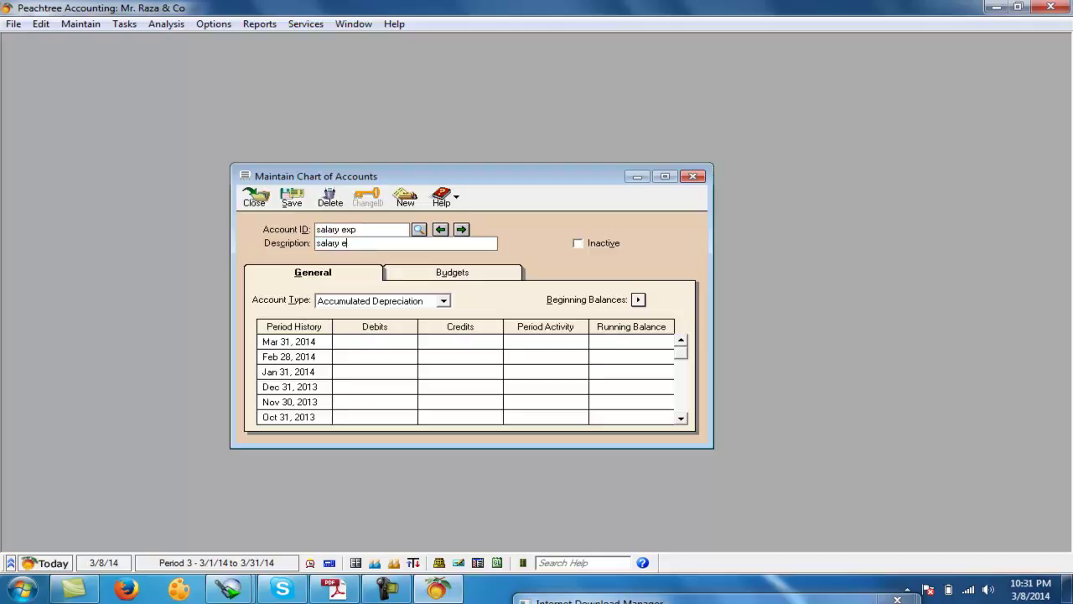
{"action": "type", "text": "xp"}
{"action": "key", "text": "Tab"}
{"action": "key", "text": "e"}
{"action": "key", "text": "e"}
{"action": "key", "text": "e"}
{"action": "key", "text": "e"}
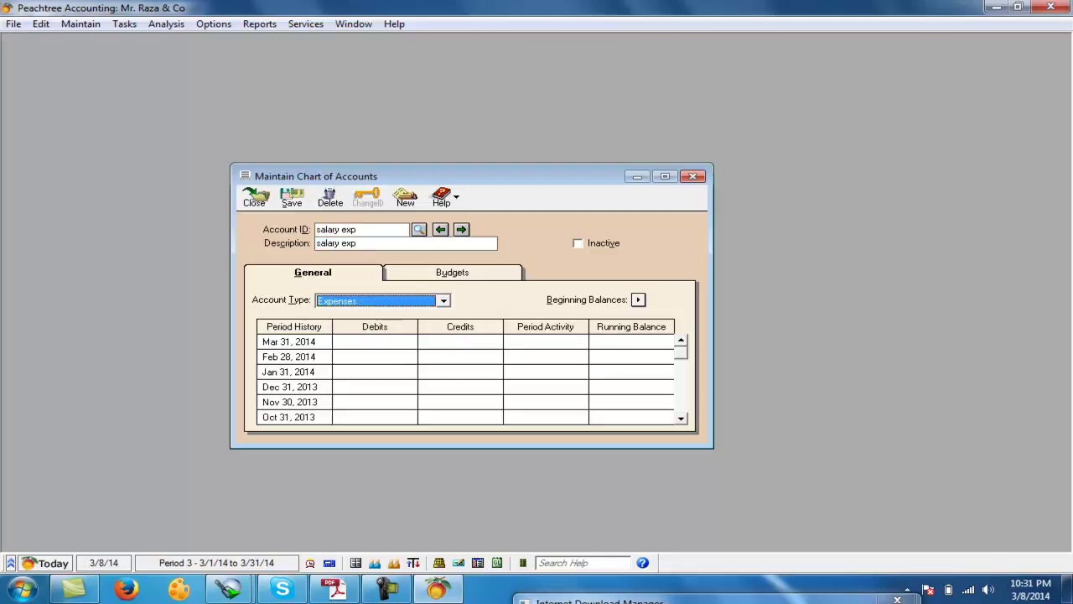
{"action": "key", "text": "ctrl+s"}
Add and save an account with ID and description salary payable, using the account type Other Current Liabilities
{"action": "type", "text": "salary "}
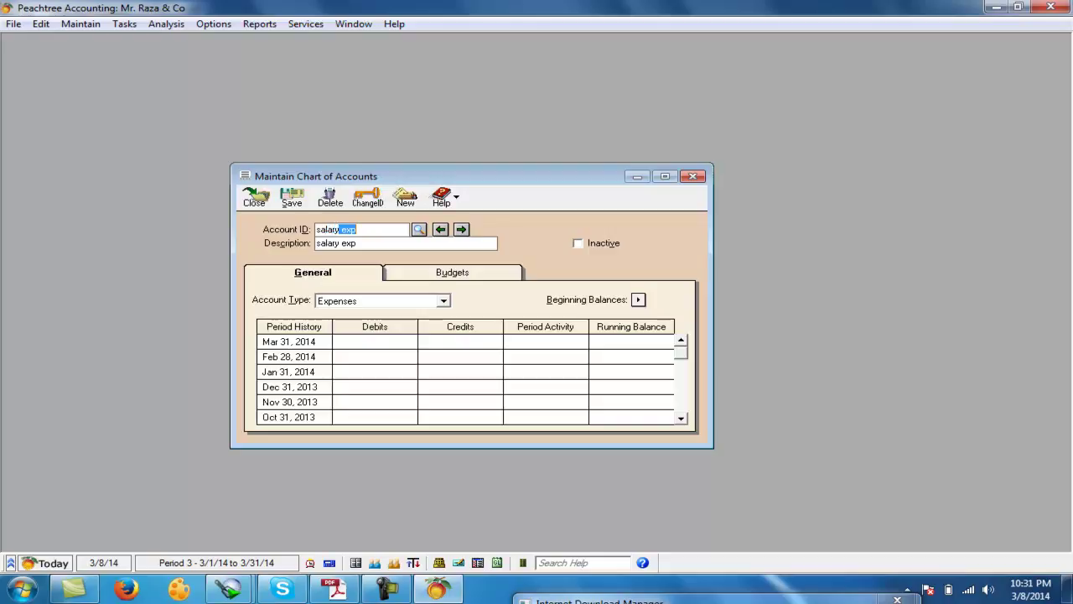
{"action": "type", "text": "payable"}
{"action": "key", "text": "Tab"}
{"action": "type", "text": "salary pa"}
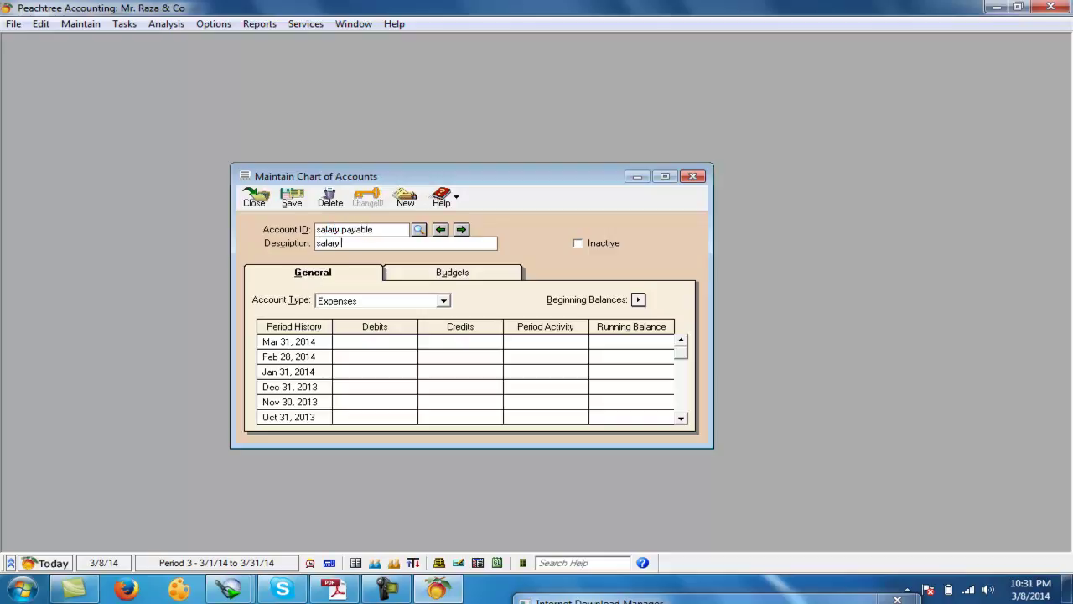
{"action": "type", "text": "yable"}
{"action": "key", "text": "Tab"}
{"action": "key", "text": "o"}
{"action": "key", "text": "o"}
{"action": "key", "text": "o"}
{"action": "left_click", "coordinate": [292, 198]}
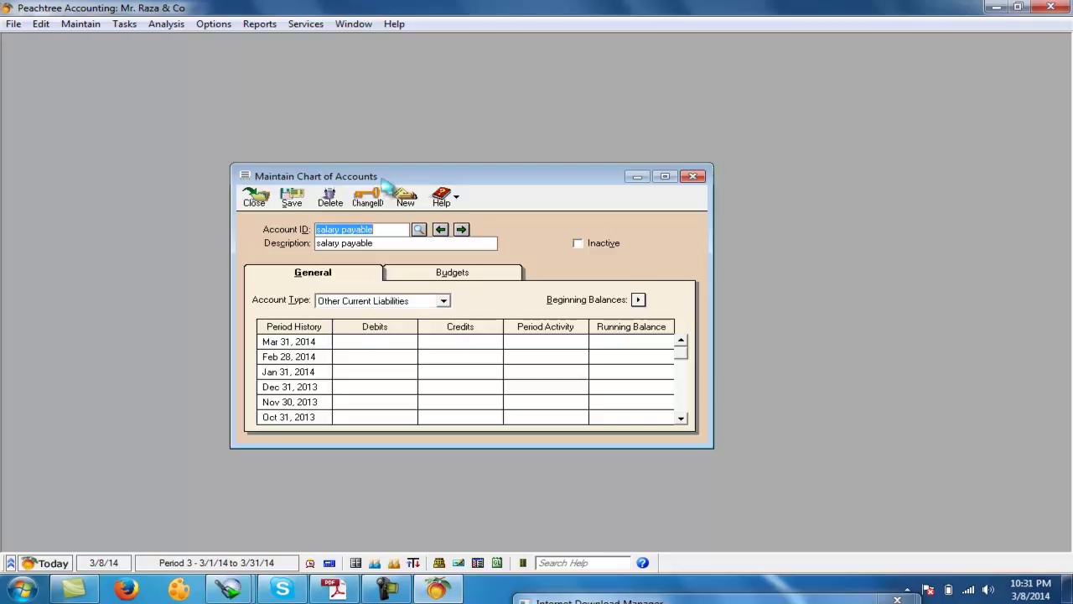
Check the question PDF and add a furniture account with ID and description fur, using the account type Fixed Assets
{"action": "left_click", "coordinate": [336, 589]}
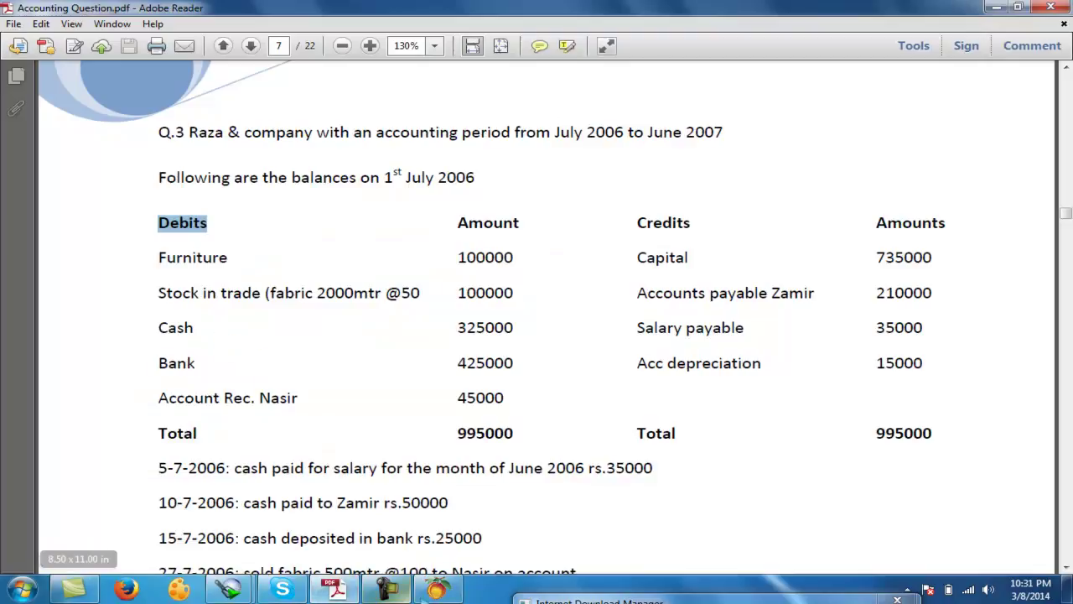
{"action": "left_click", "coordinate": [437, 589]}
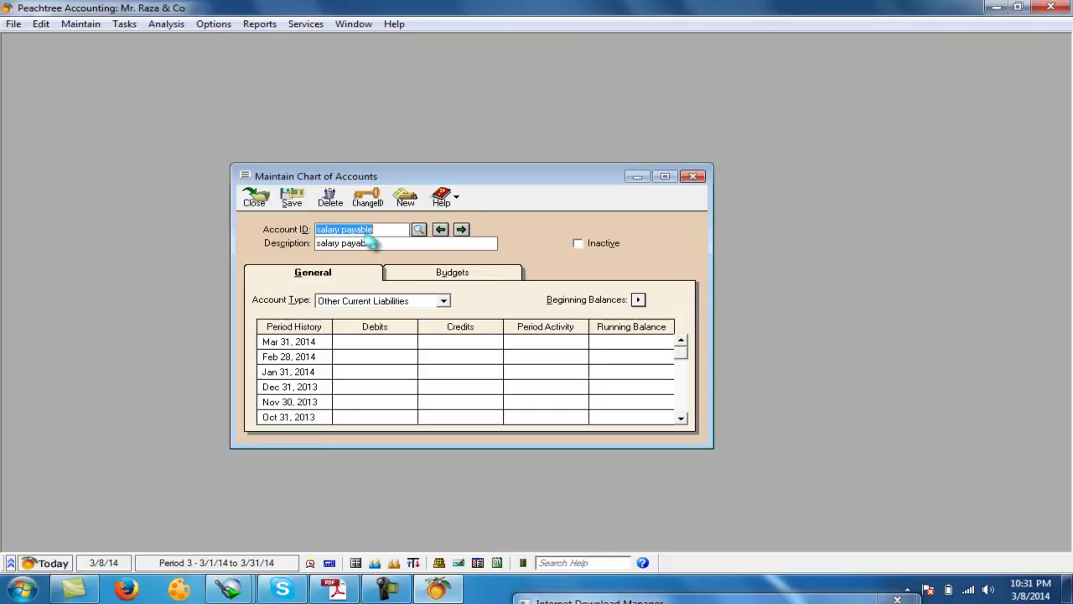
{"action": "type", "text": "fur"}
{"action": "key", "text": "Tab"}
{"action": "type", "text": "fur"}
{"action": "key", "text": "Tab"}
{"action": "key", "text": "f"}
{"action": "key", "text": "ctrl+s"}
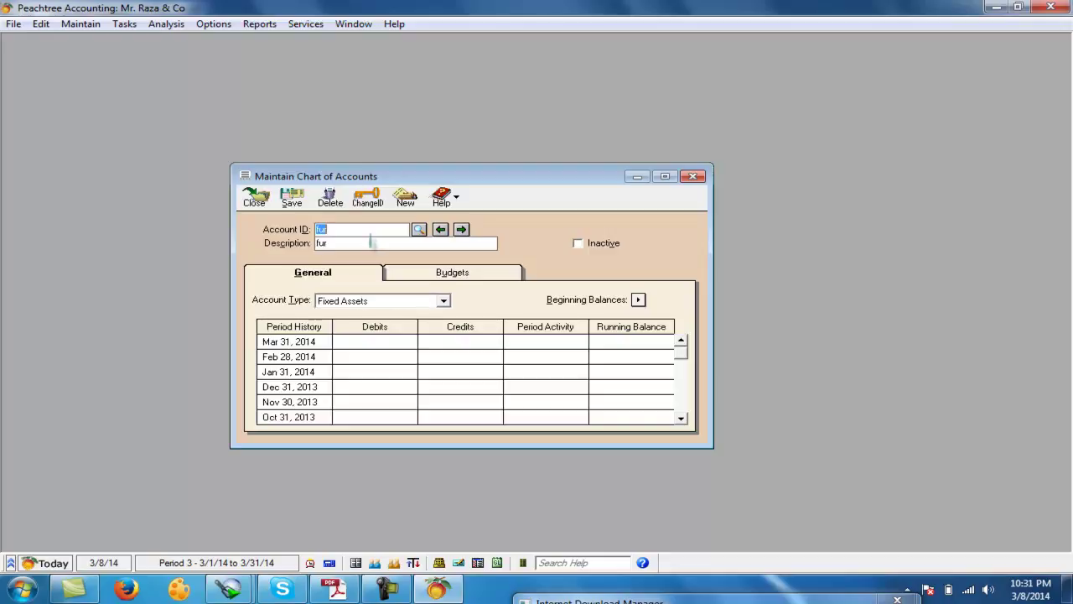
Recheck the accounts listed in Accounting Question.pdf, and return to the chart of accounts in Peachtree Accounting
{"action": "left_click", "coordinate": [435, 584]}
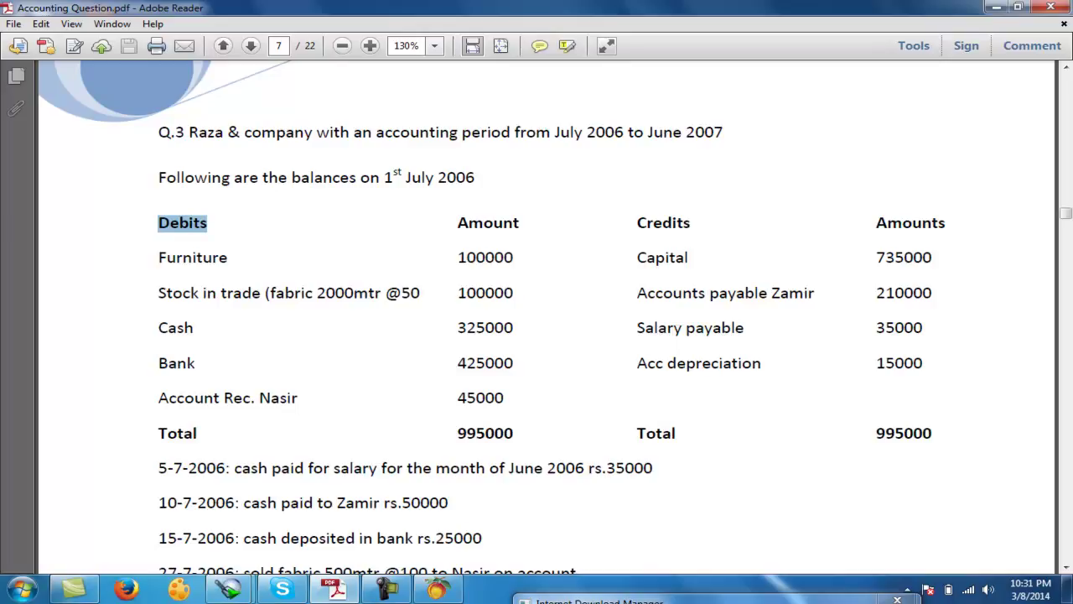
{"action": "left_click", "coordinate": [435, 588]}
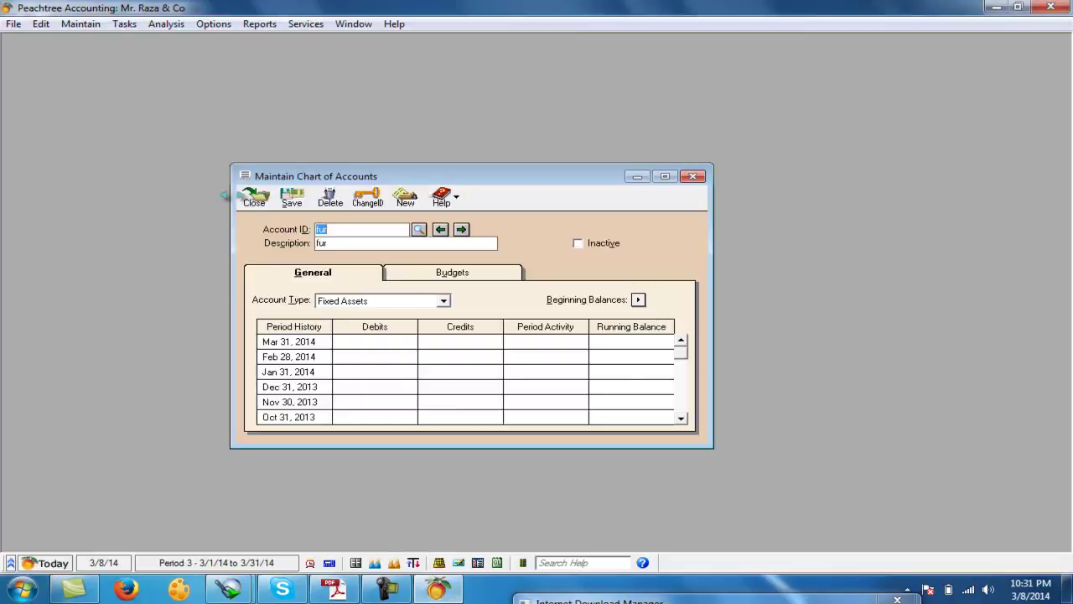
Start a new account record and open the beginning balances for the period Before 1/1/13
{"action": "left_click", "coordinate": [406, 199]}
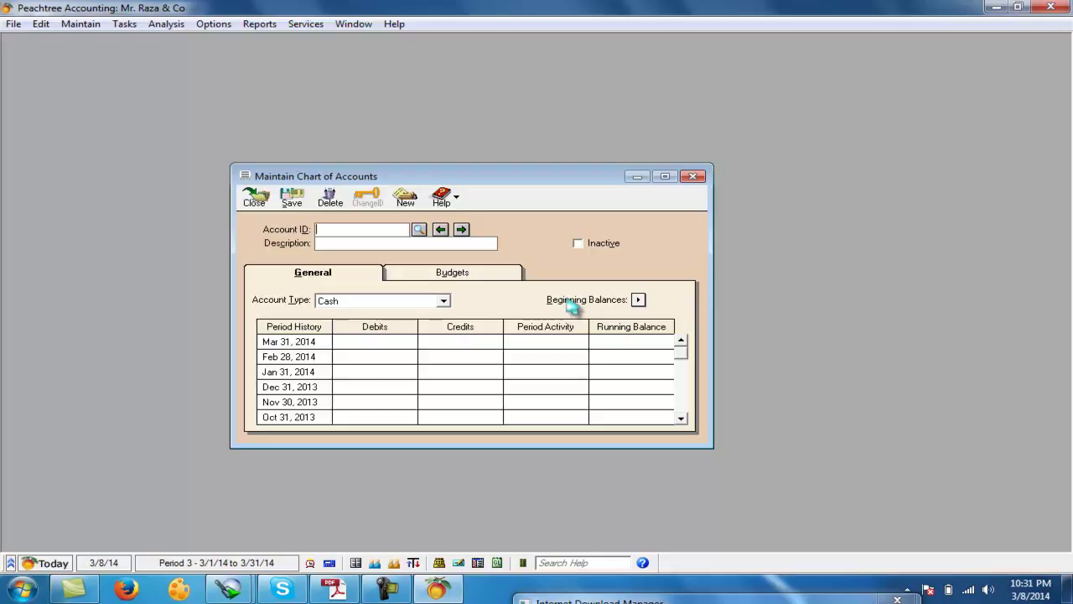
{"action": "left_click", "coordinate": [639, 301]}
{"action": "left_click", "coordinate": [473, 254]}
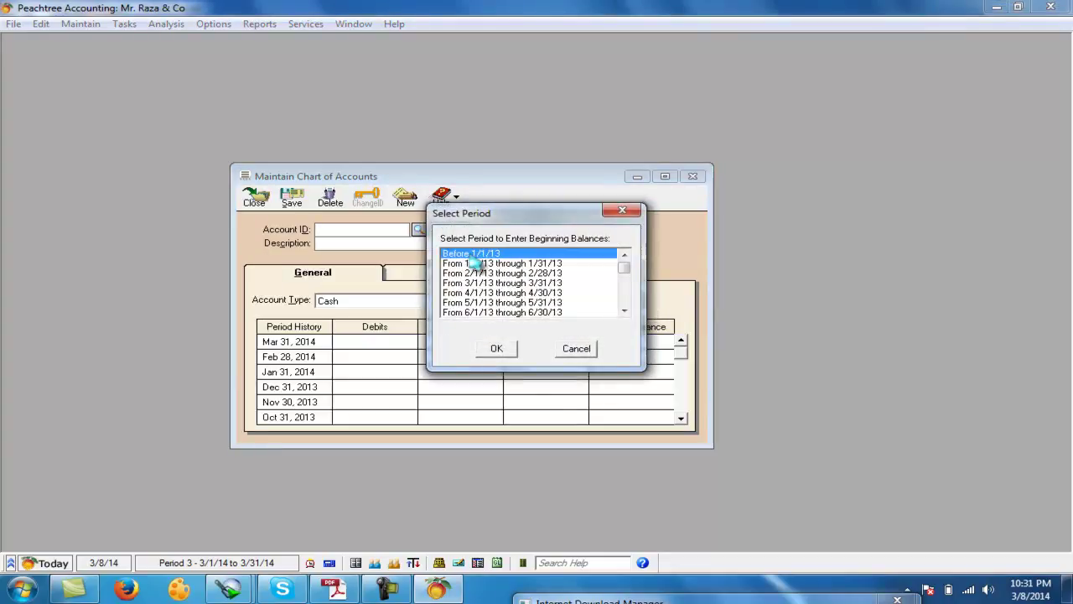
{"action": "left_click", "coordinate": [508, 350]}
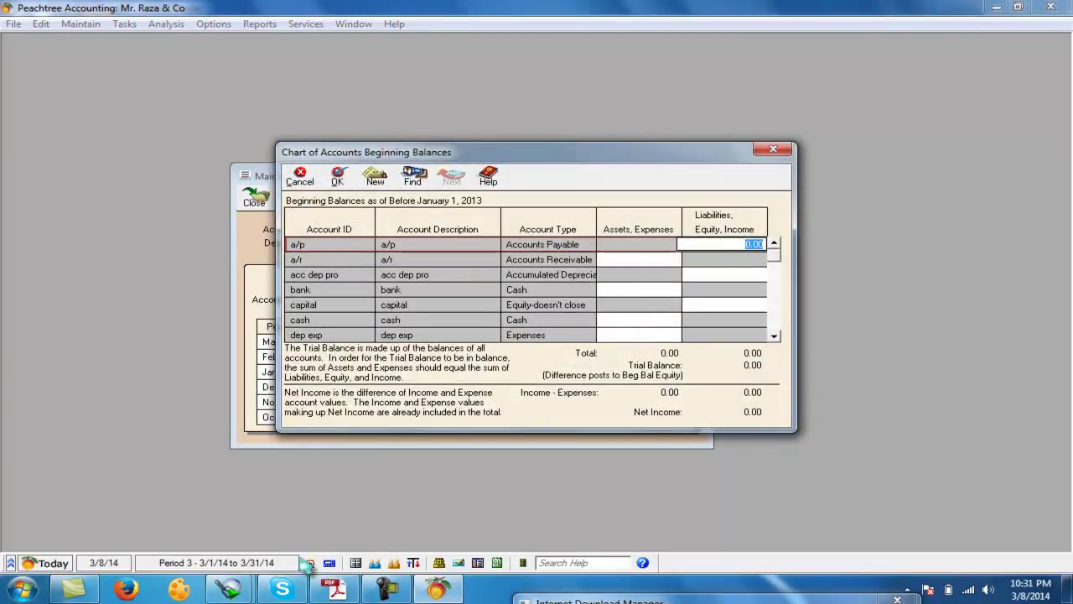
Look up the accounts payable amount in Accounting Question.pdf and enter 210,000 as the a/p beginning balance in Peachtree Accounting
{"action": "left_click", "coordinate": [335, 591]}
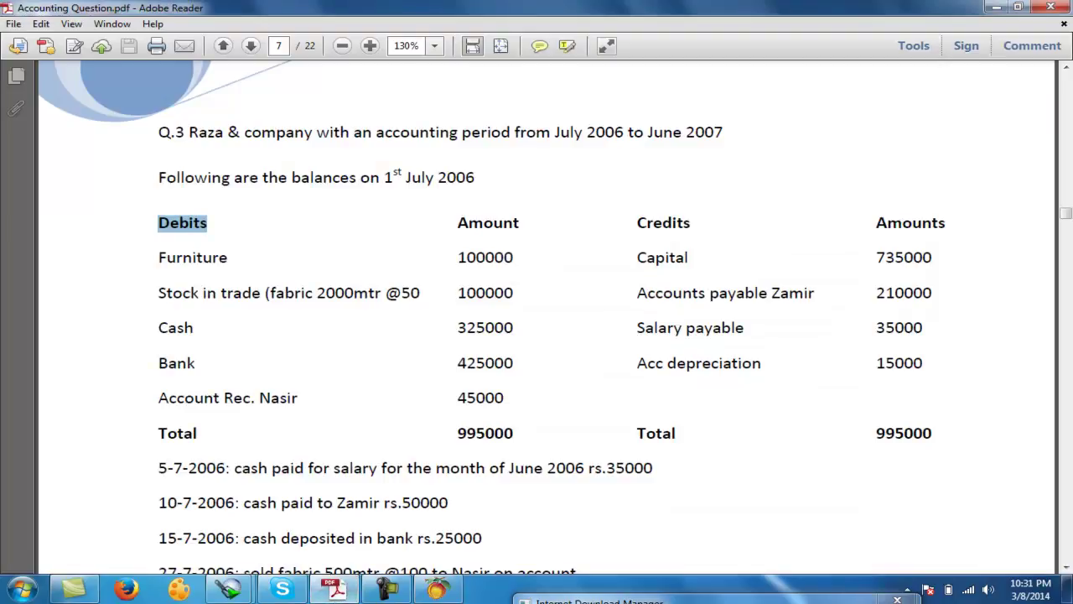
{"action": "triple_click", "coordinate": [638, 293]}
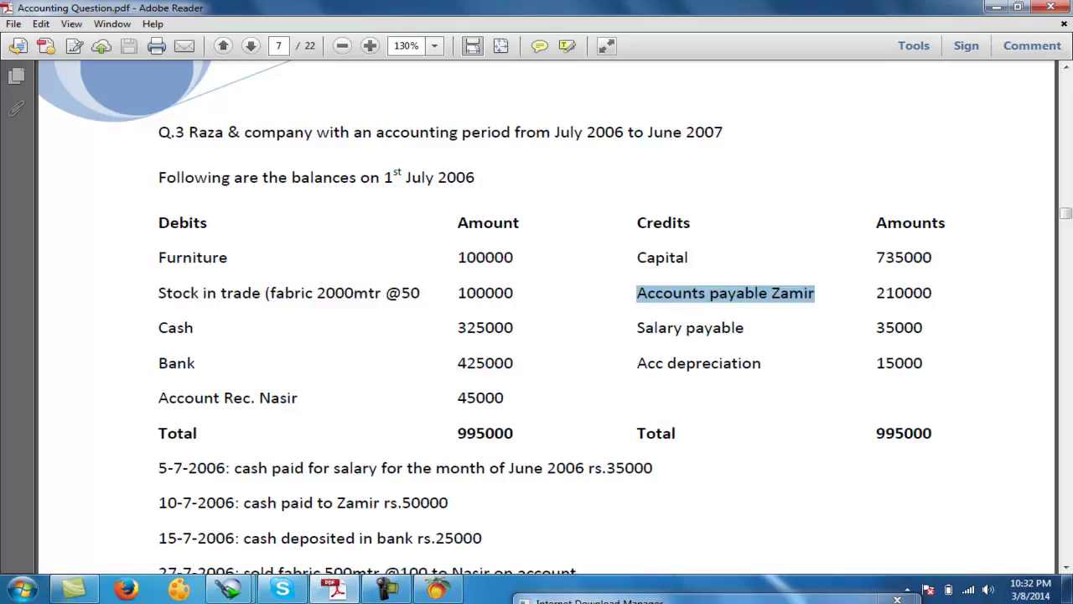
{"action": "left_click_drag", "start_coordinate": [876, 293], "coordinate": [906, 292]}
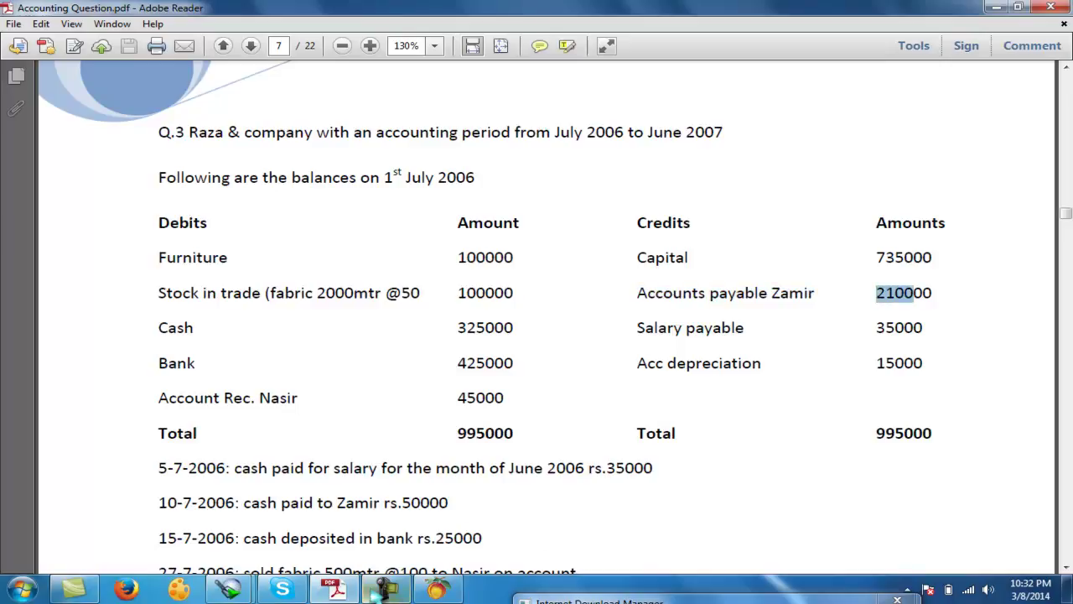
{"action": "left_click", "coordinate": [346, 592]}
{"action": "left_click", "coordinate": [754, 244]}
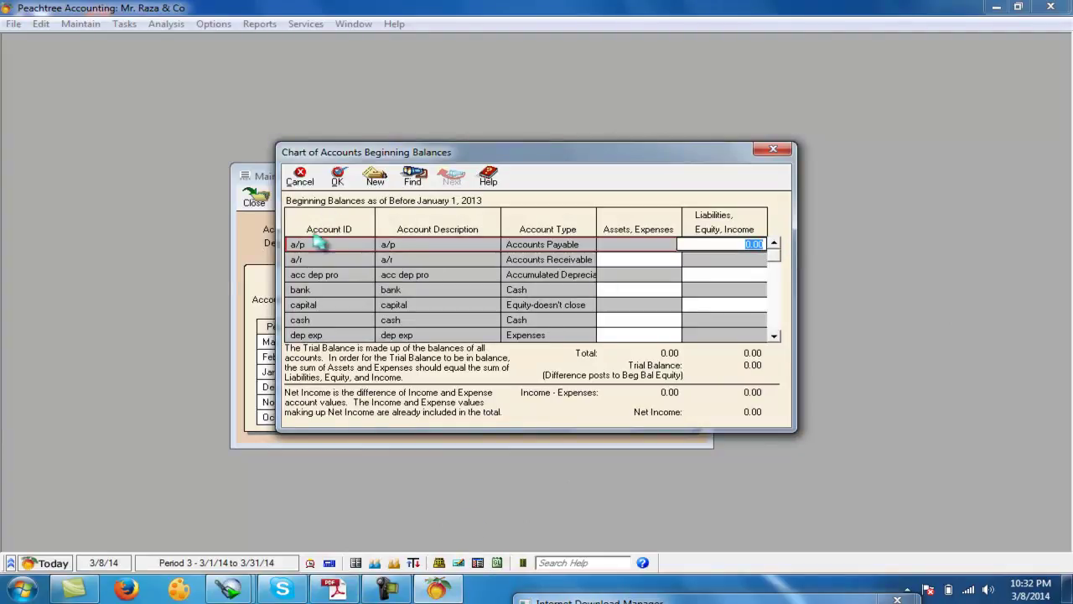
{"action": "left_click", "coordinate": [336, 590]}
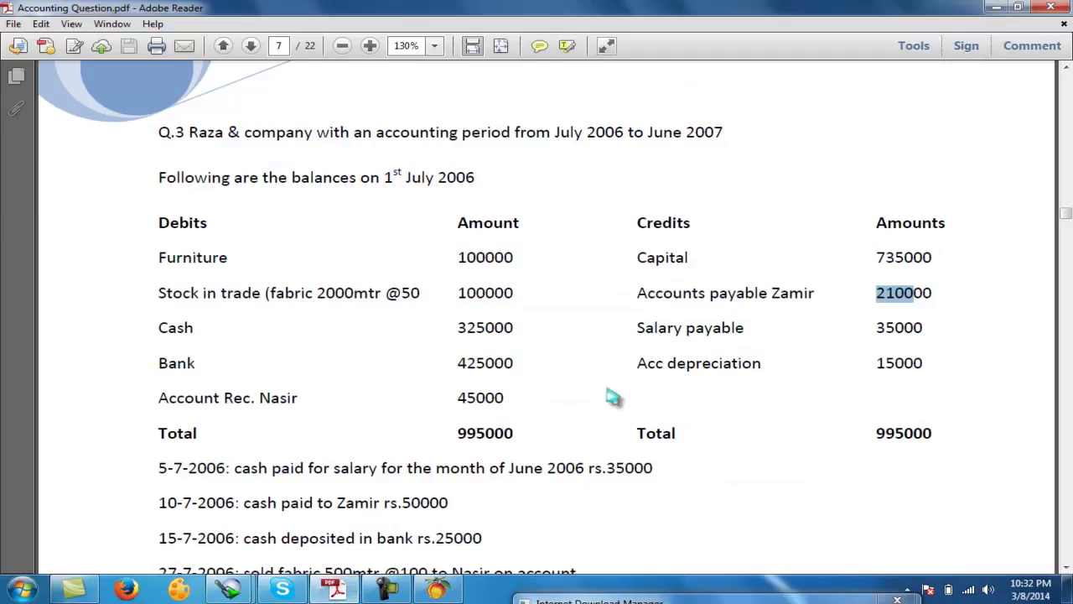
{"action": "left_click_drag", "start_coordinate": [637, 293], "coordinate": [815, 292]}
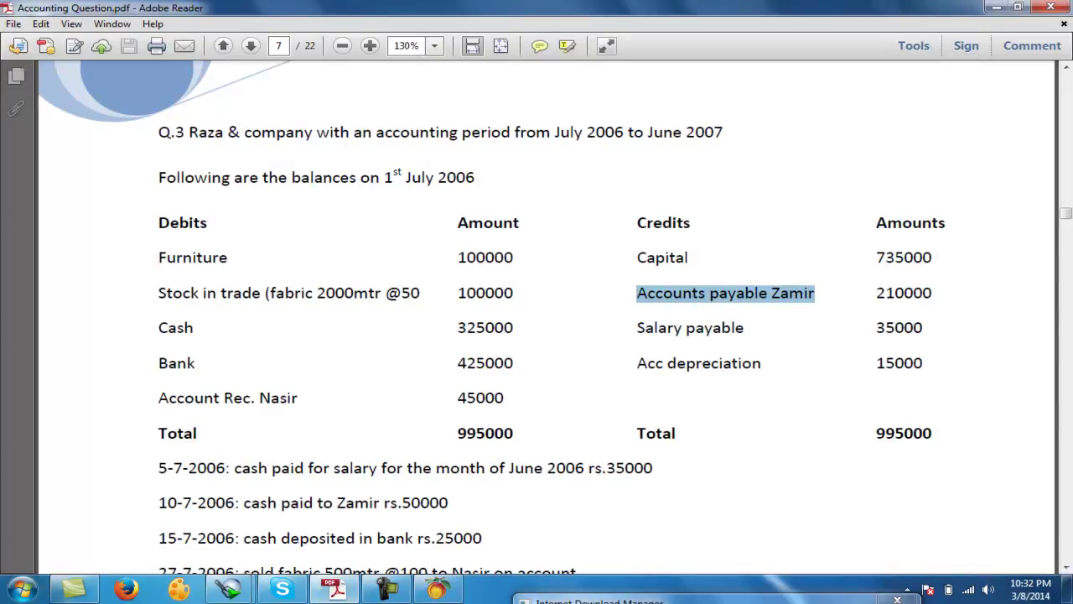
{"action": "left_click_drag", "start_coordinate": [876, 293], "coordinate": [924, 293]}
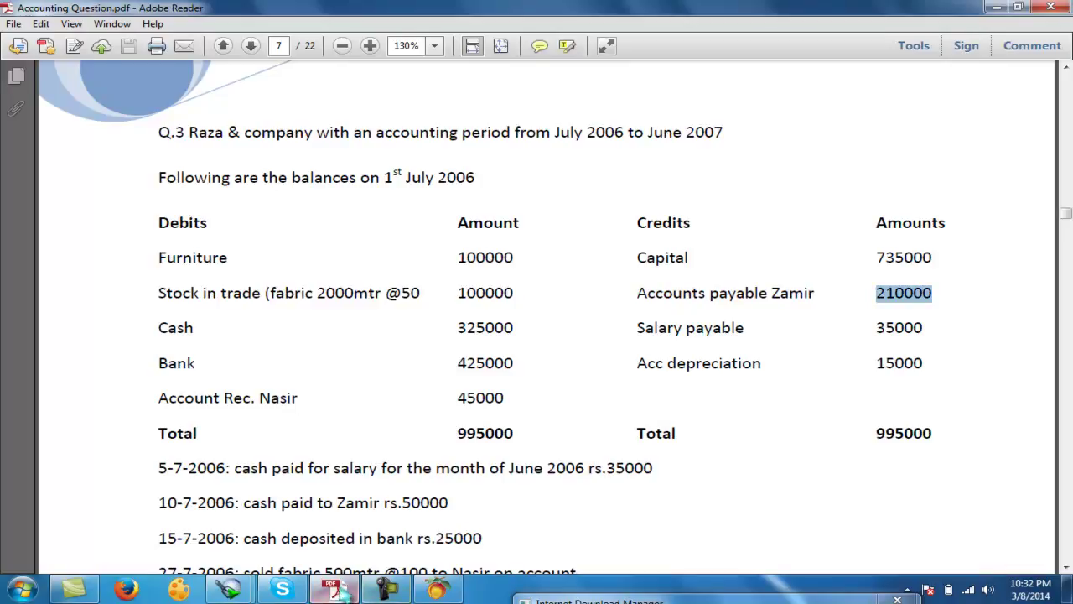
{"action": "left_click", "coordinate": [342, 589]}
{"action": "left_click", "coordinate": [719, 244]}
{"action": "type", "text": "2"}
{"action": "key", "text": "Tab"}
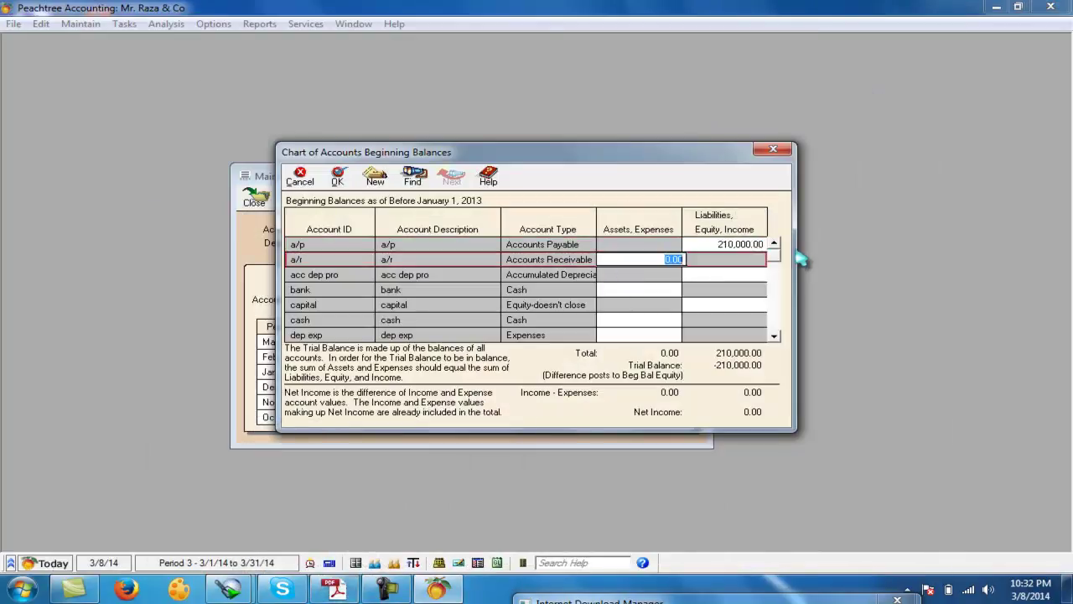
Check the accounts receivable amount in the question PDF and enter 45,000 as the a/r beginning balance in Peachtree Accounting
{"action": "left_click", "coordinate": [340, 587]}
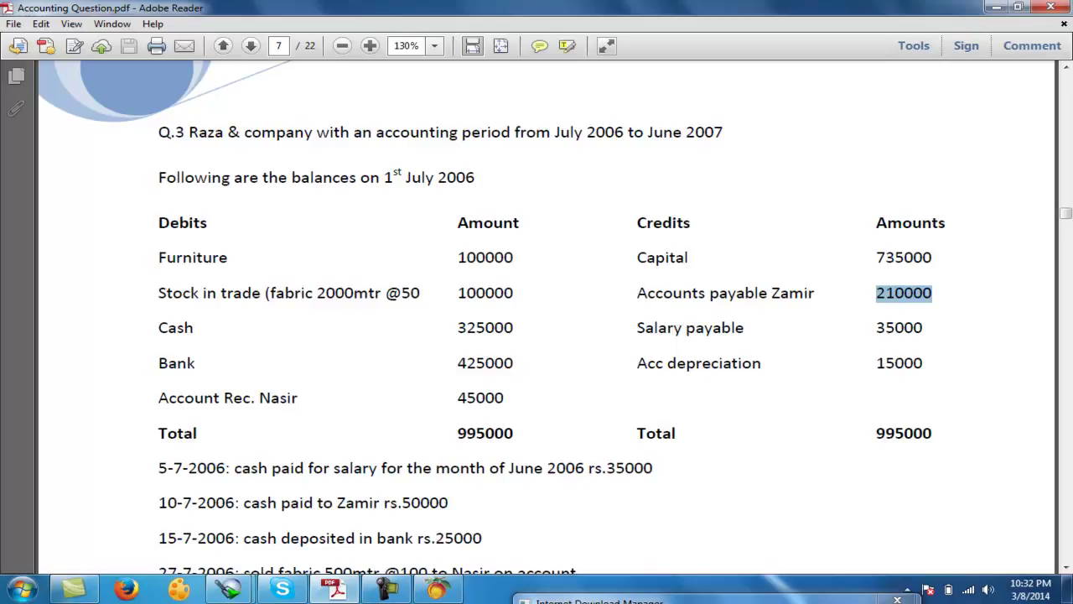
{"action": "left_click_drag", "start_coordinate": [456, 397], "coordinate": [496, 397]}
{"action": "left_click", "coordinate": [340, 590]}
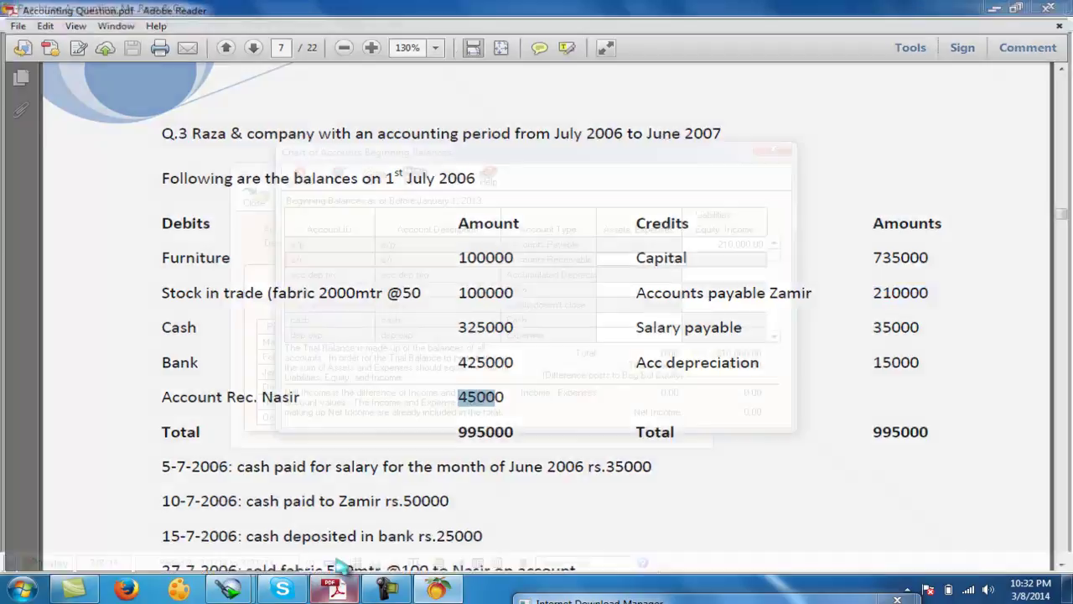
{"action": "left_click_drag", "start_coordinate": [654, 261], "coordinate": [711, 261]}
{"action": "type", "text": "45,000"}
{"action": "key", "text": "Return"}
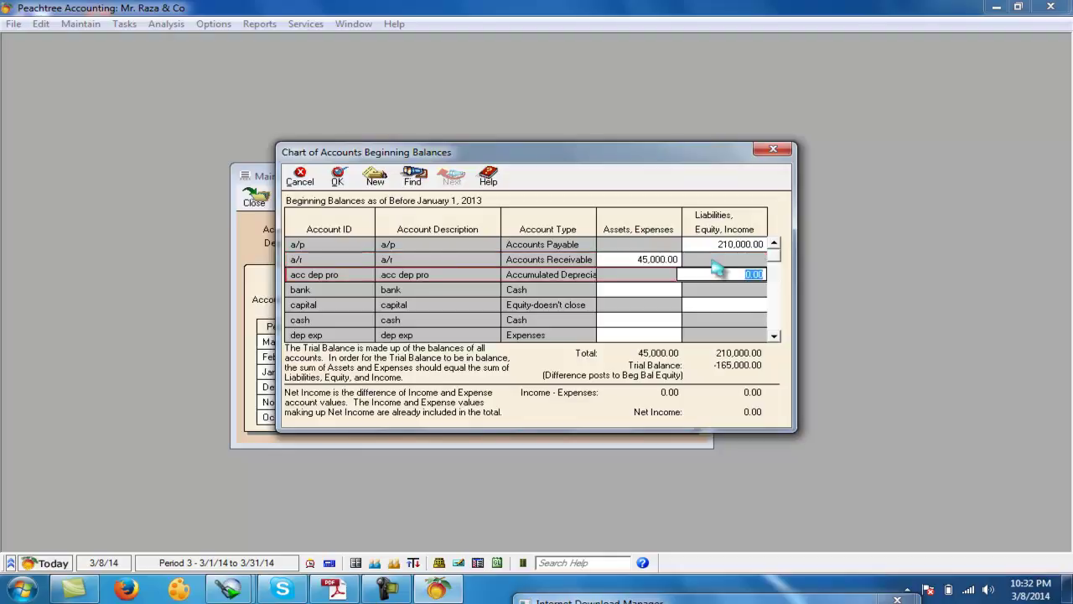
Check the accumulated depreciation in the question PDF and enter 15,000 as the acc dep pro beginning balance in Peachtree Accounting
{"action": "left_click", "coordinate": [336, 590]}
{"action": "double_click", "coordinate": [899, 363]}
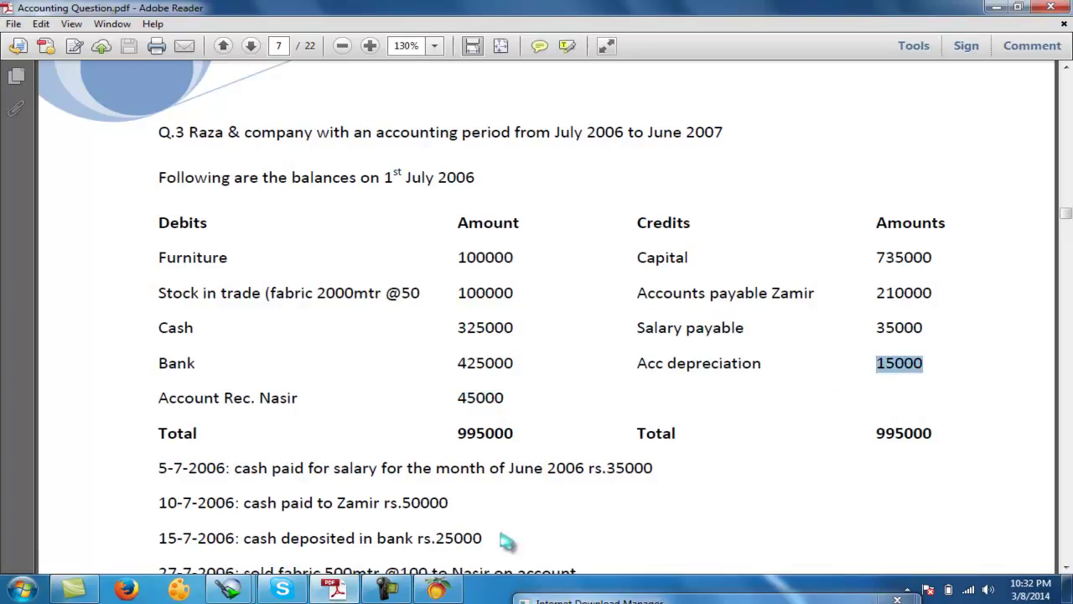
{"action": "left_click", "coordinate": [437, 590]}
{"action": "double_click", "coordinate": [745, 276]}
{"action": "type", "text": "15,000"}
{"action": "key", "text": "Return"}
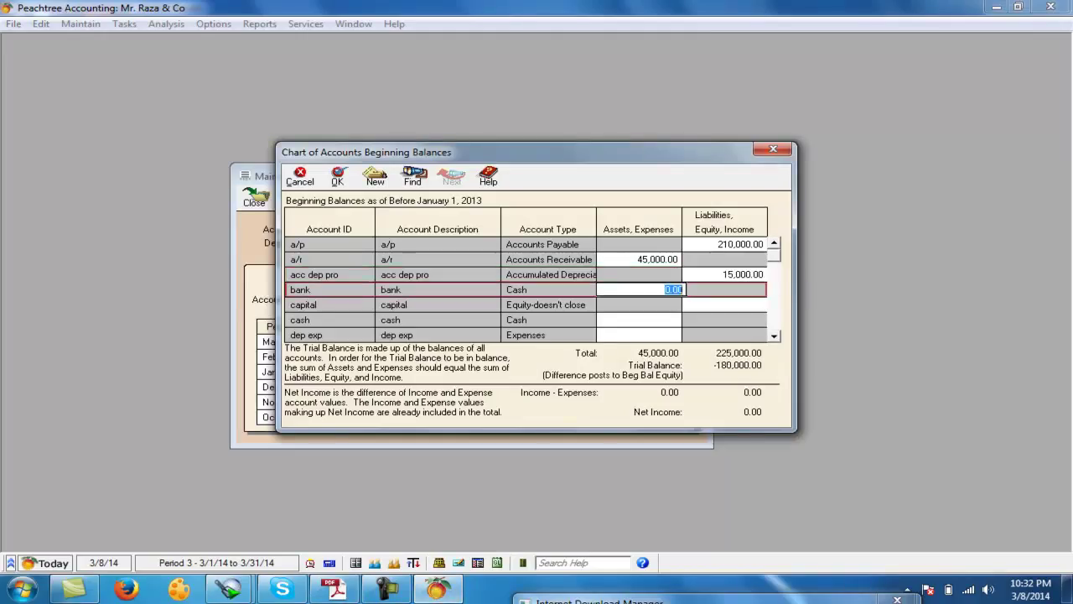
Enter beginning balances of 425,000 for bank, 735,000 for capital and 325,000 for cash
{"action": "type", "text": "425,000"}
{"action": "key", "text": "Return"}
{"action": "type", "text": "735,00"}
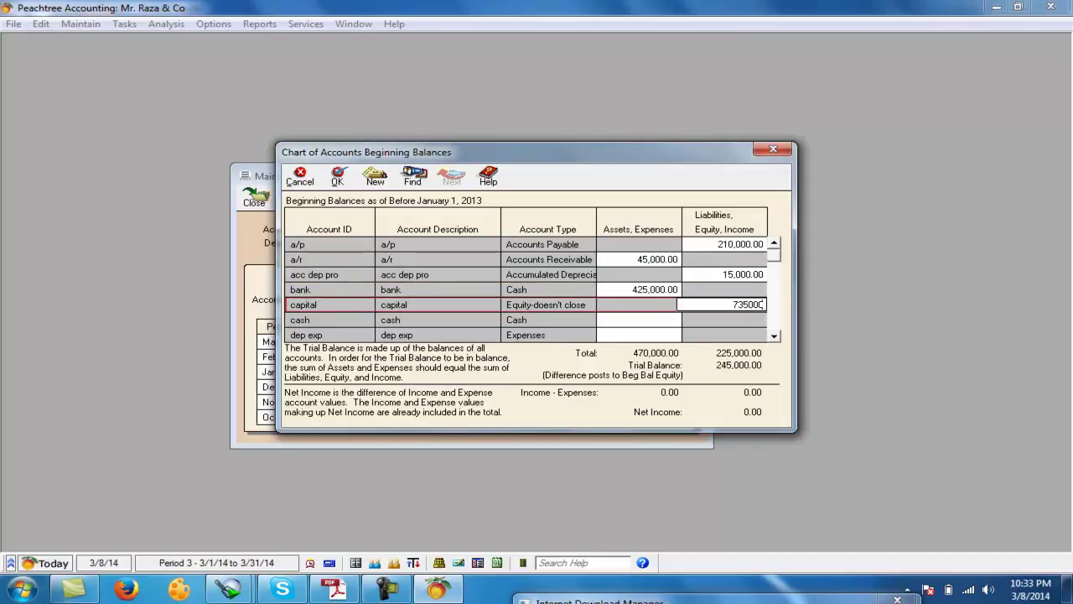
{"action": "type", "text": "00"}
{"action": "key", "text": "Return"}
{"action": "type", "text": "325"}
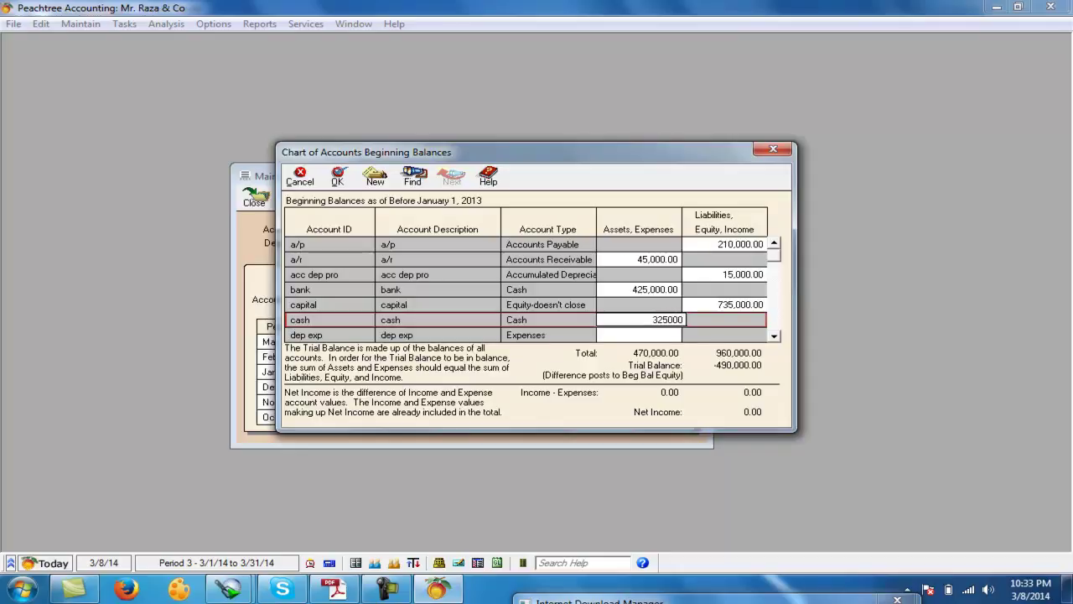
{"action": "key", "text": "Return"}
Skip dep exp, check the furniture amount in the question PDF, and enter 100,000 as the fur beginning balance in Peachtree Accounting
{"action": "key", "text": "Return"}
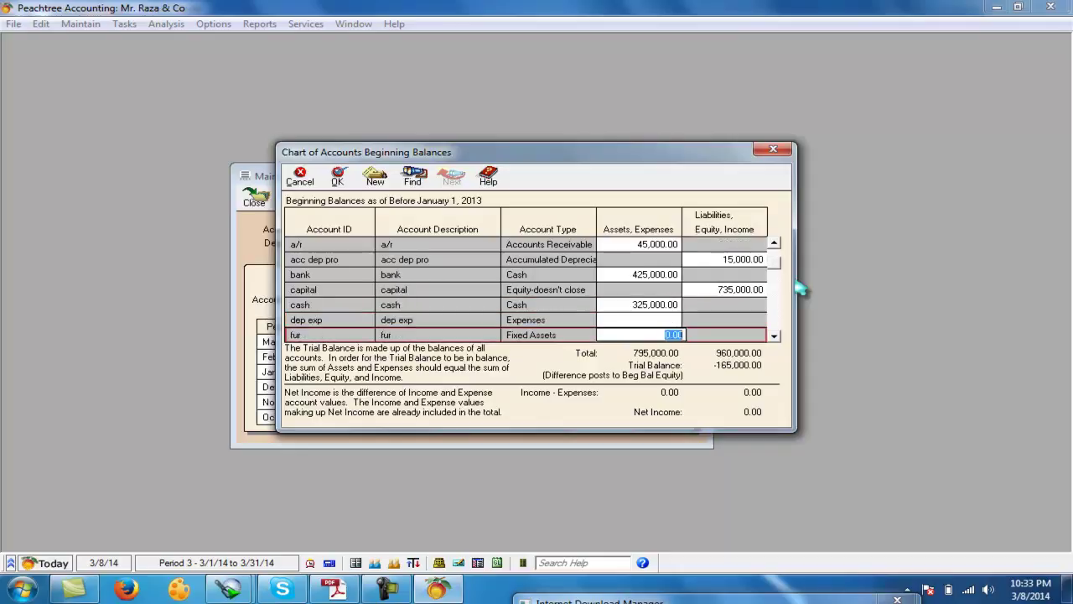
{"action": "left_click", "coordinate": [334, 589]}
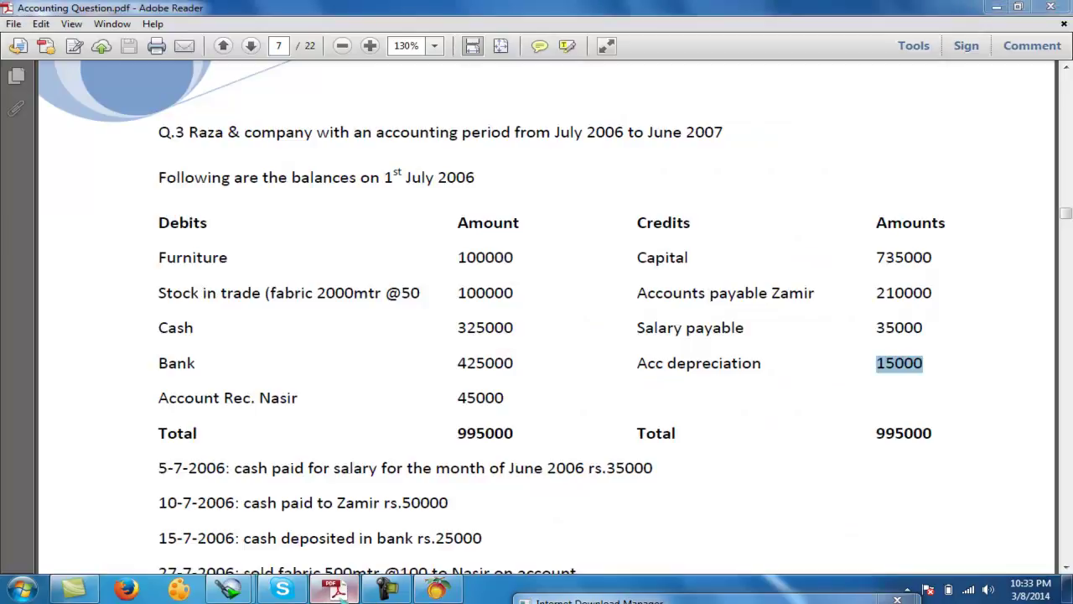
{"action": "key", "text": "alt+Tab"}
{"action": "type", "text": "100,000"}
{"action": "key", "text": "Return"}
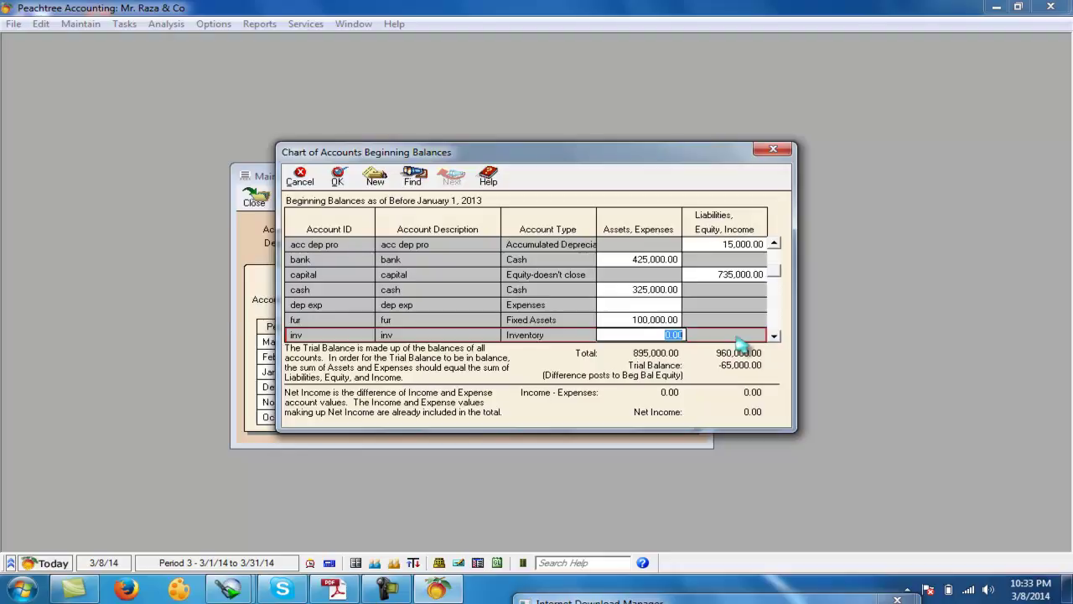
Check the stock in trade amount in the question PDF and enter 100,000 as the inv beginning balance in Peachtree Accounting
{"action": "left_click", "coordinate": [338, 590]}
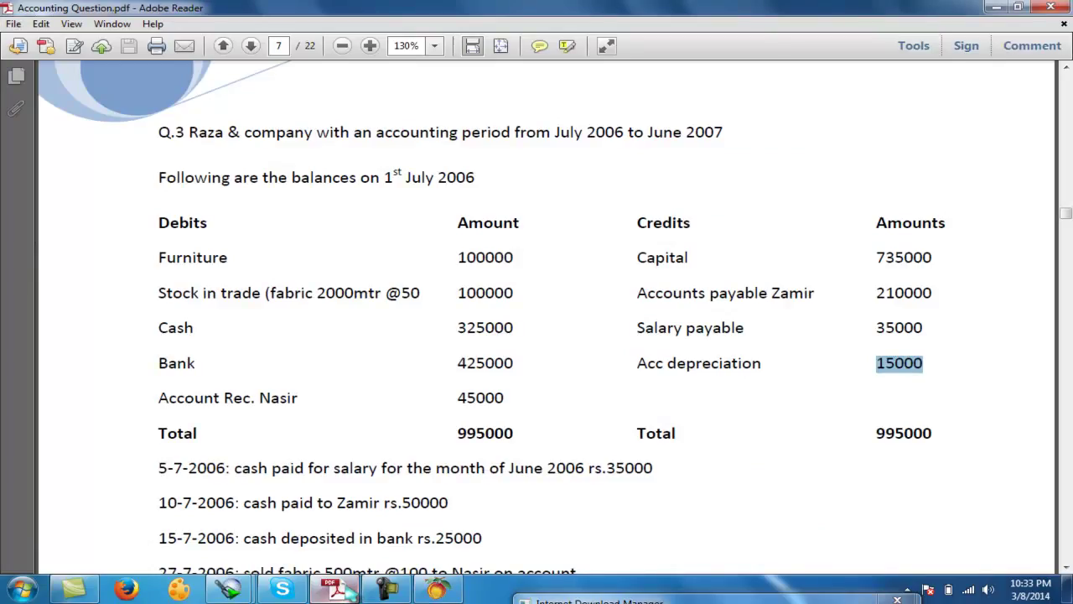
{"action": "key", "text": "alt+Tab"}
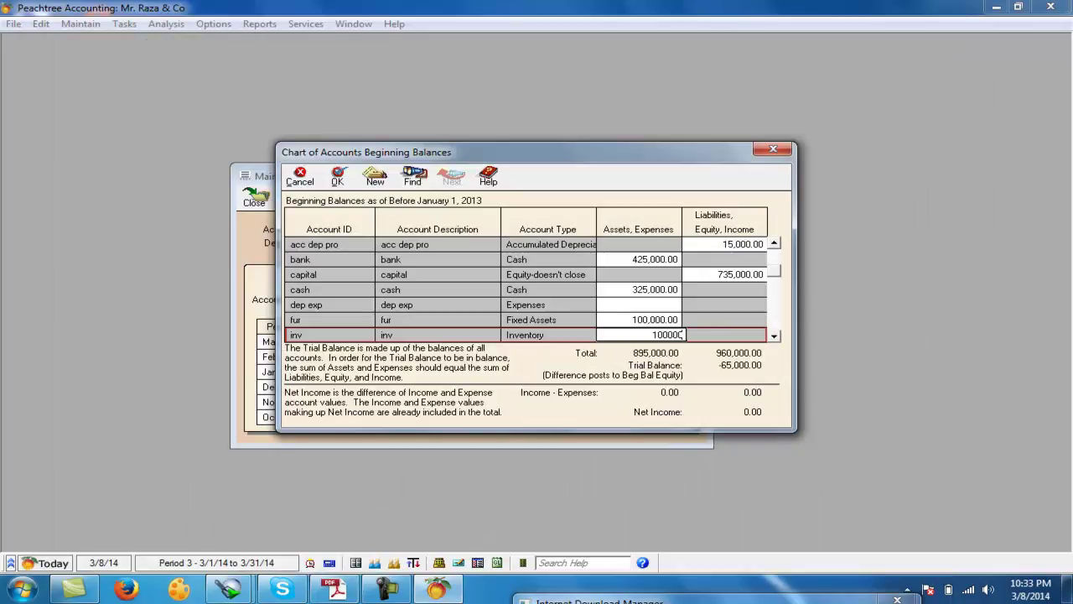
{"action": "key", "text": "Return"}
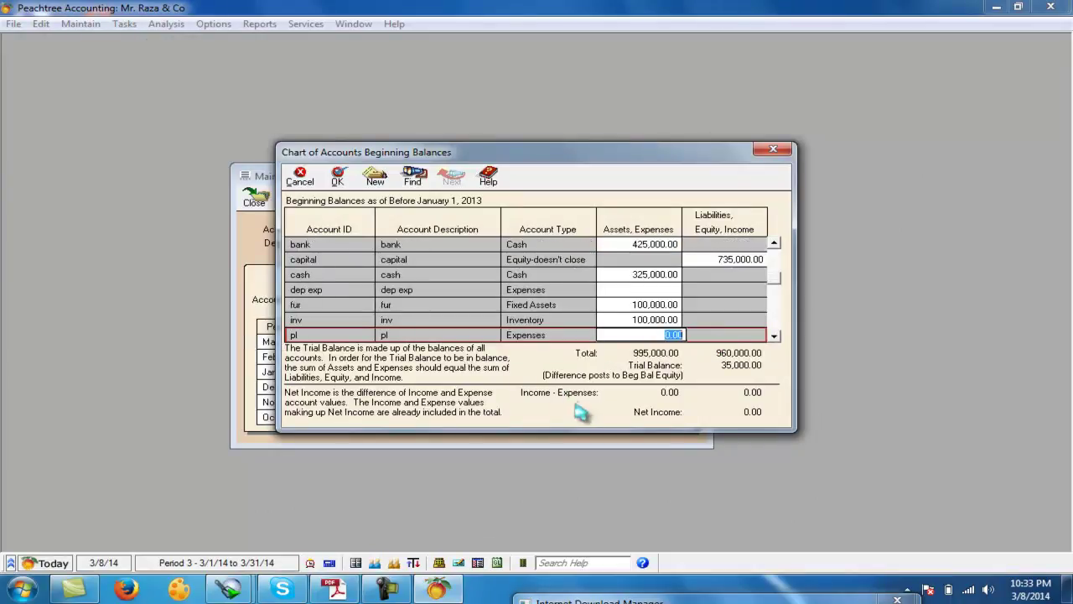
Leave pl, pur, pur dis and salary exp empty, and enter 35,000 as the salary payable beginning balance
{"action": "key", "text": "Return"}
{"action": "key", "text": "Return"}
{"action": "key", "text": "Return"}
{"action": "key", "text": "Return"}
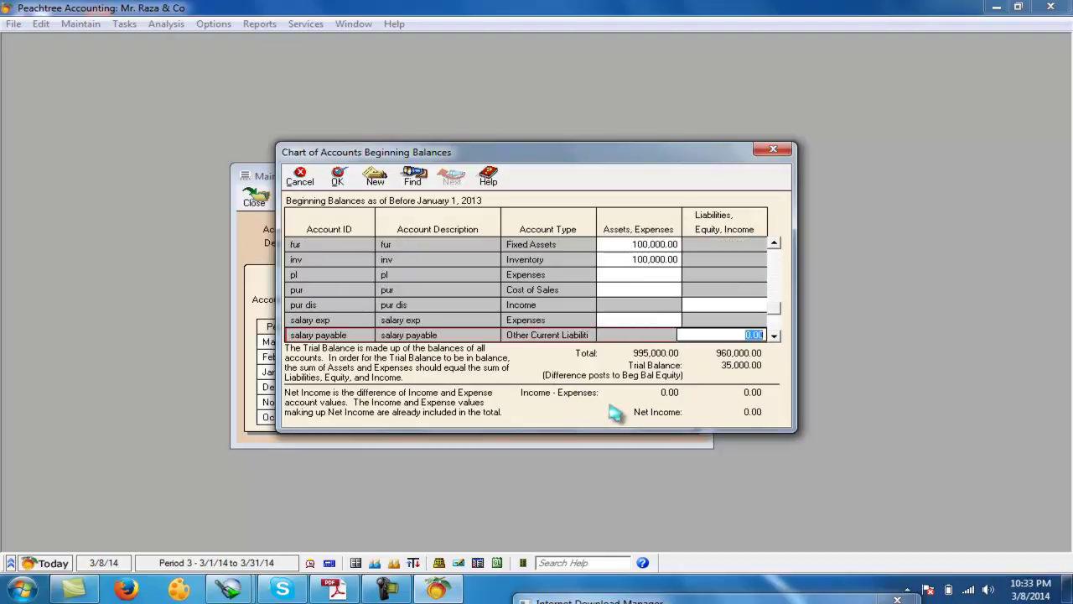
{"action": "type", "text": "3"}
{"action": "key", "text": "Return"}
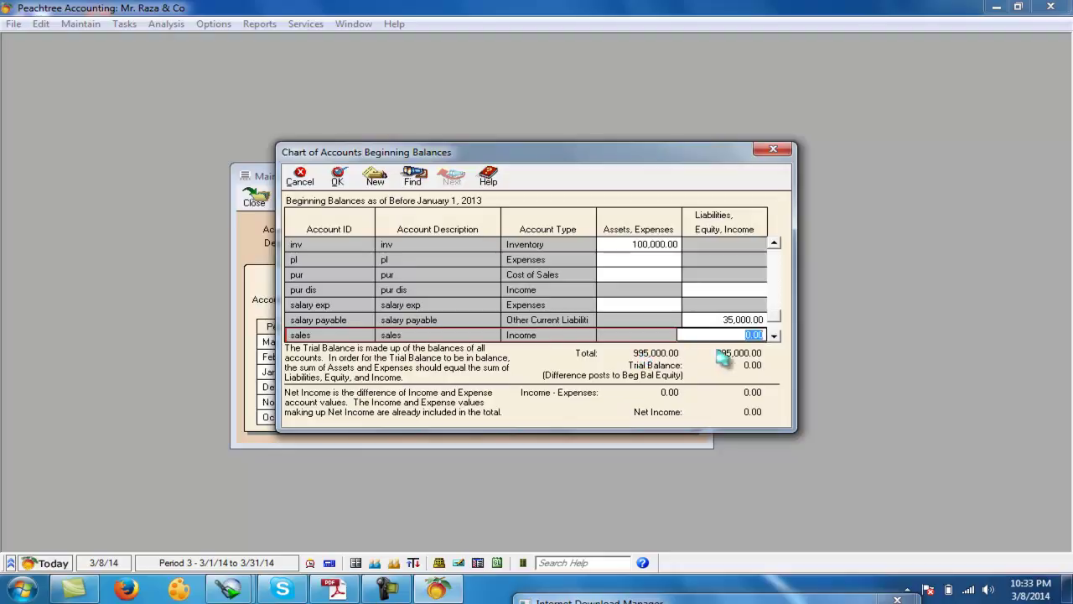
Try to save the chart of accounts beginning balances
{"action": "left_click", "coordinate": [340, 183]}
{"action": "left_click", "coordinate": [629, 329]}
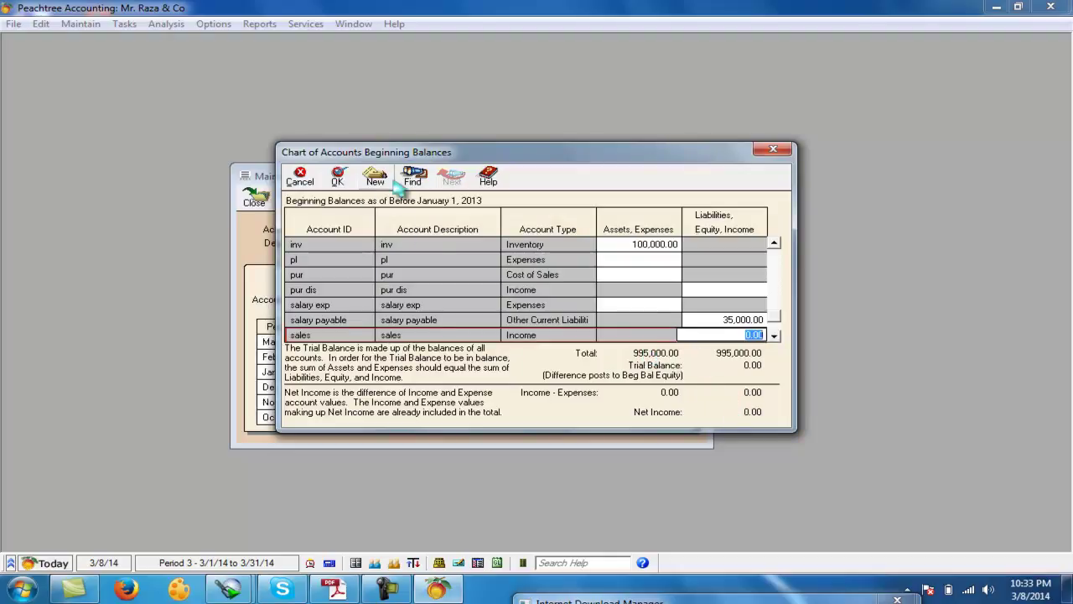
{"action": "left_click", "coordinate": [339, 181]}
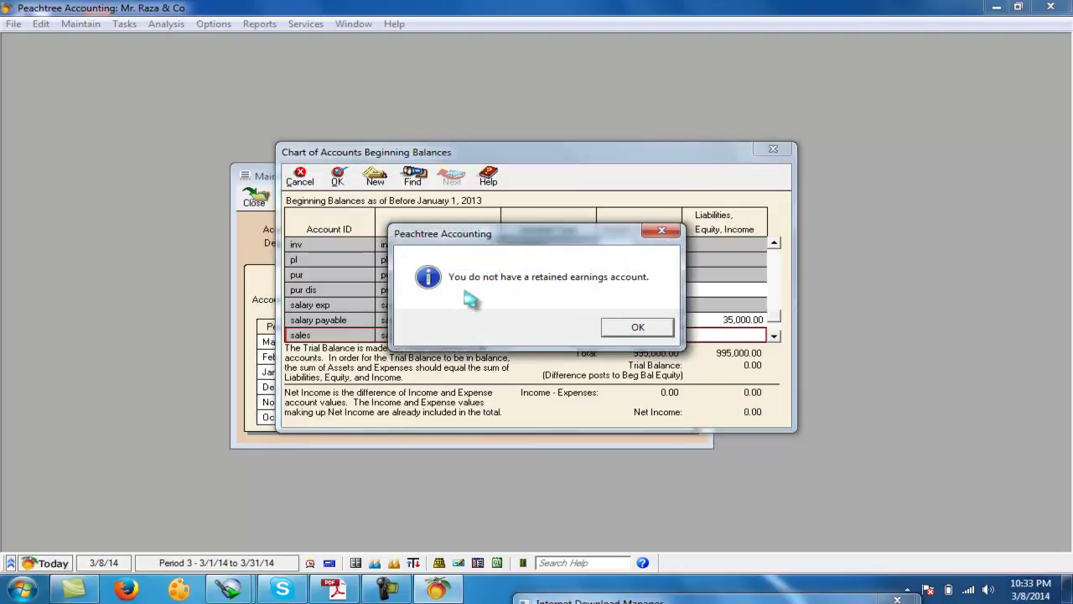
{"action": "left_click", "coordinate": [638, 326]}
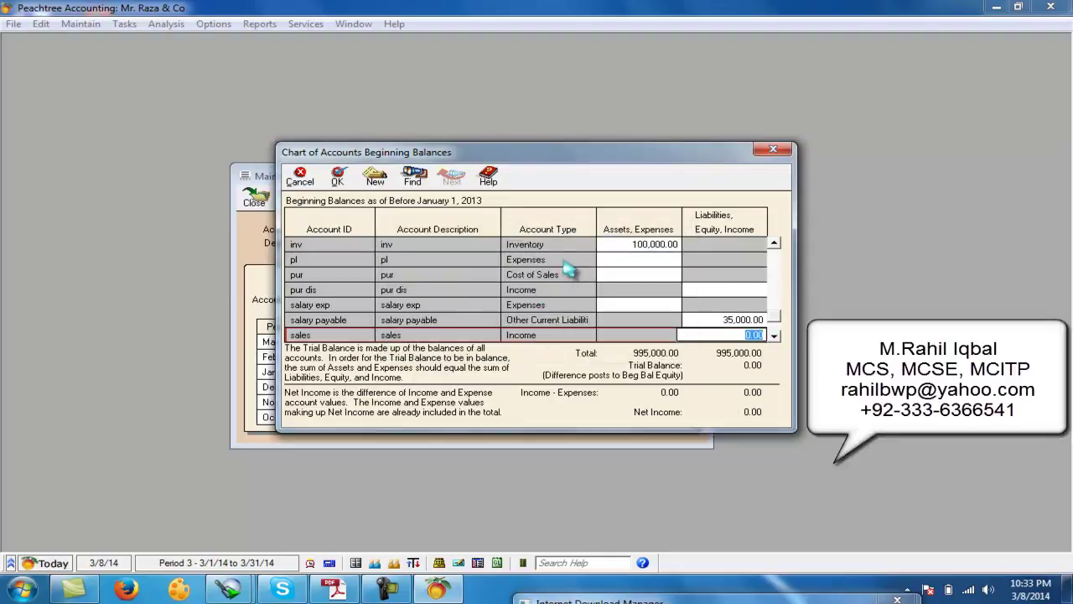
Add an account with ID profit & loss and account type Equity-Retained Earnings, and try to save the beginning balances again
{"action": "left_click", "coordinate": [566, 264]}
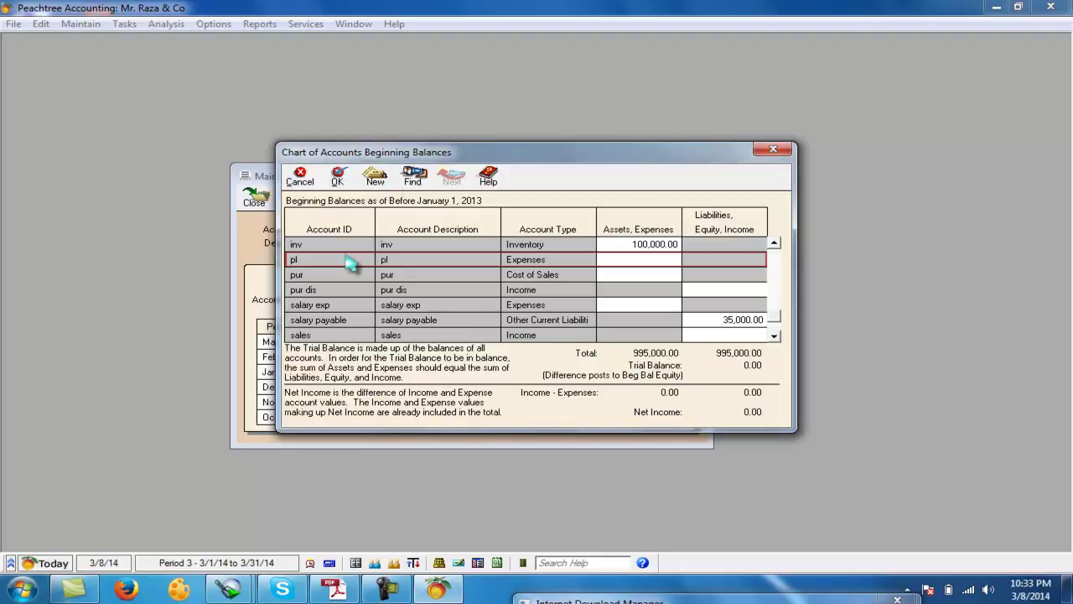
{"action": "left_click", "coordinate": [375, 179]}
{"action": "left_click", "coordinate": [537, 269]}
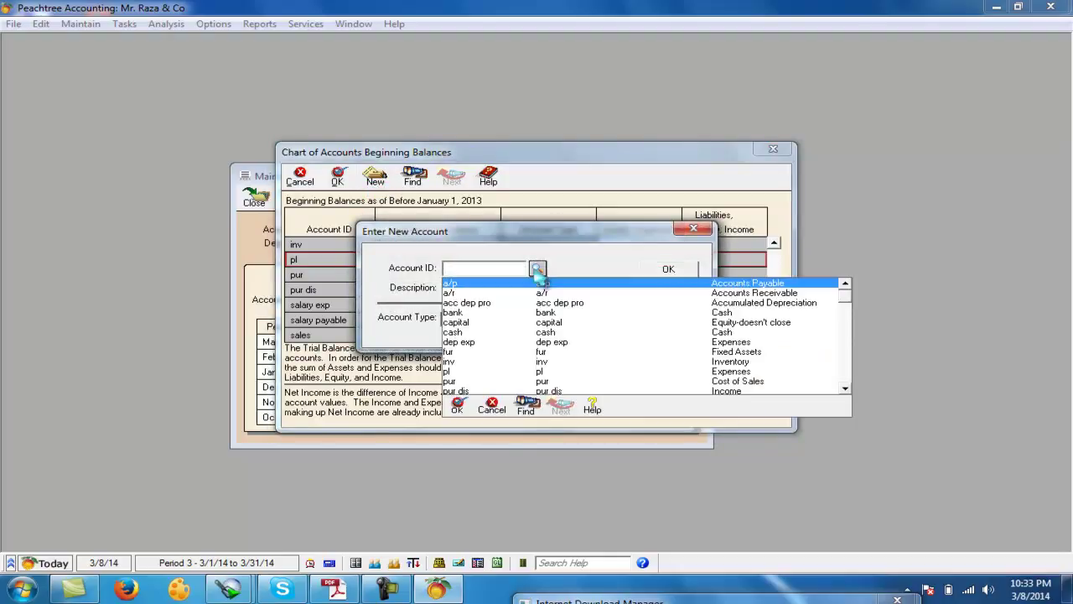
{"action": "type", "text": "profit & loss"}
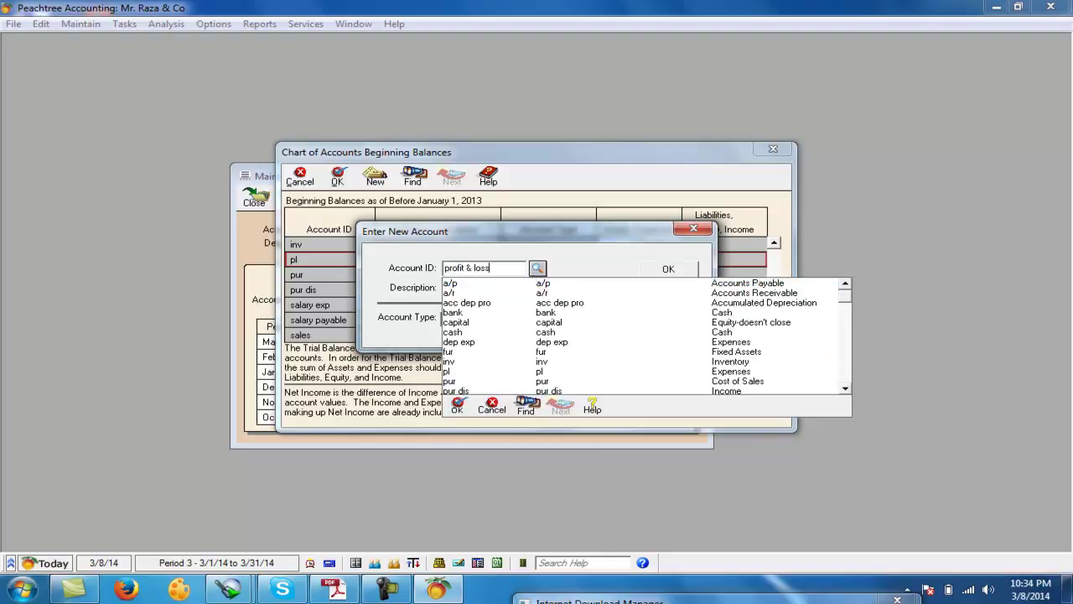
{"action": "key", "text": "Tab"}
{"action": "key", "text": "Tab"}
{"action": "key", "text": "e"}
{"action": "key", "text": "e"}
{"action": "key", "text": "e"}
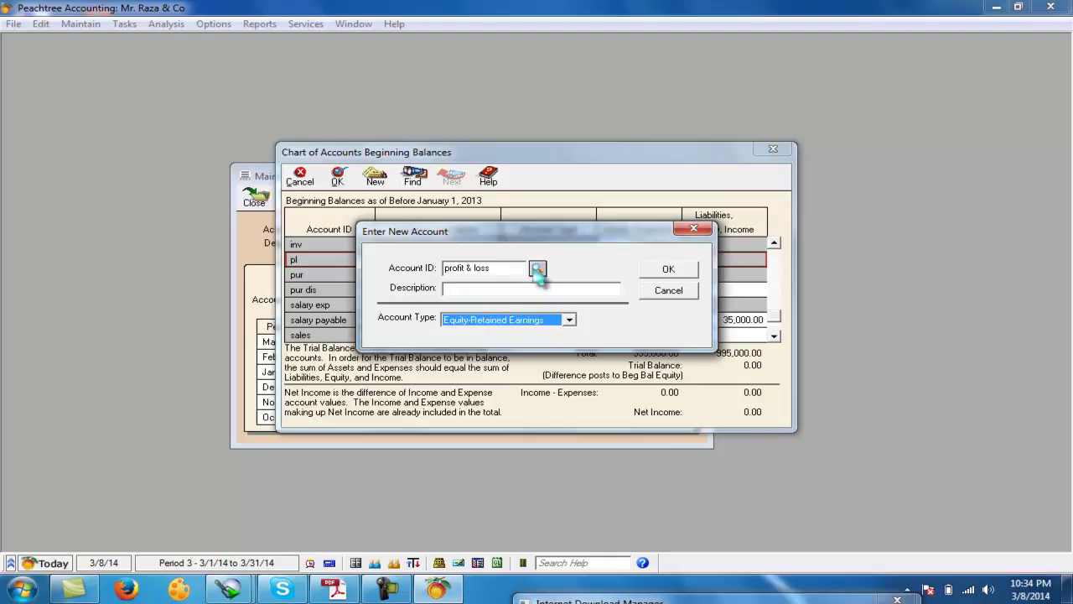
{"action": "key", "text": "Tab"}
{"action": "key", "text": "Return"}
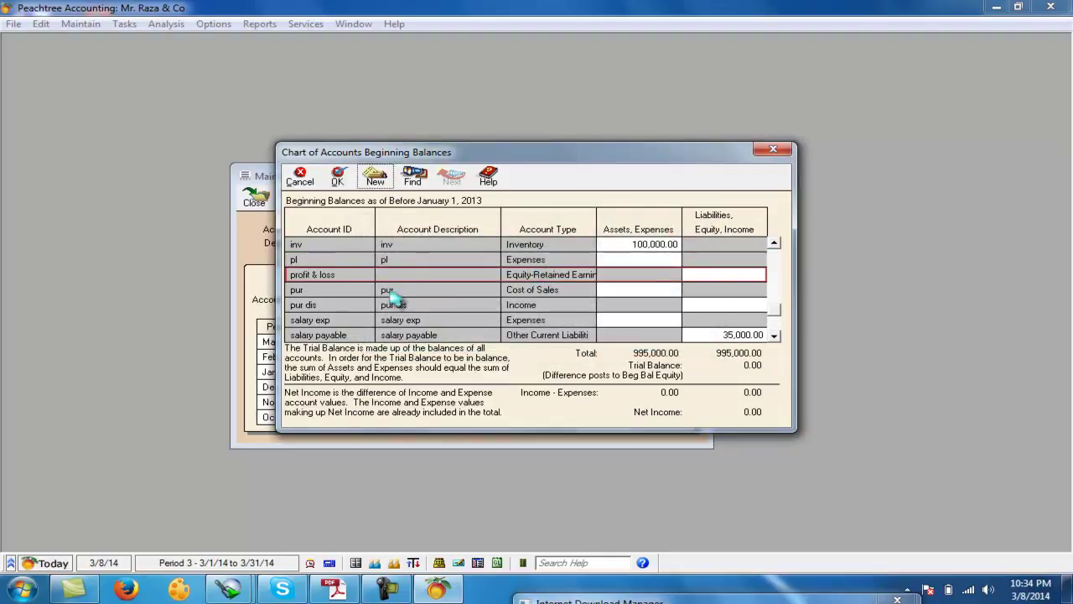
{"action": "left_click", "coordinate": [339, 179]}
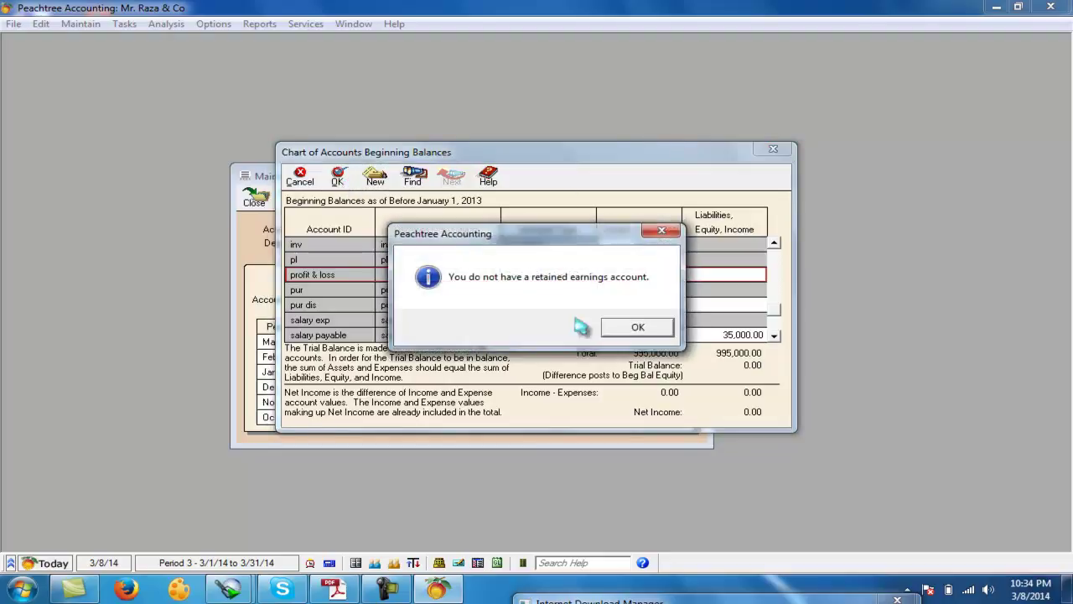
Save the chart of accounts beginning balances with profit & loss as the retained earnings account, and close the account record
{"action": "left_click", "coordinate": [636, 329]}
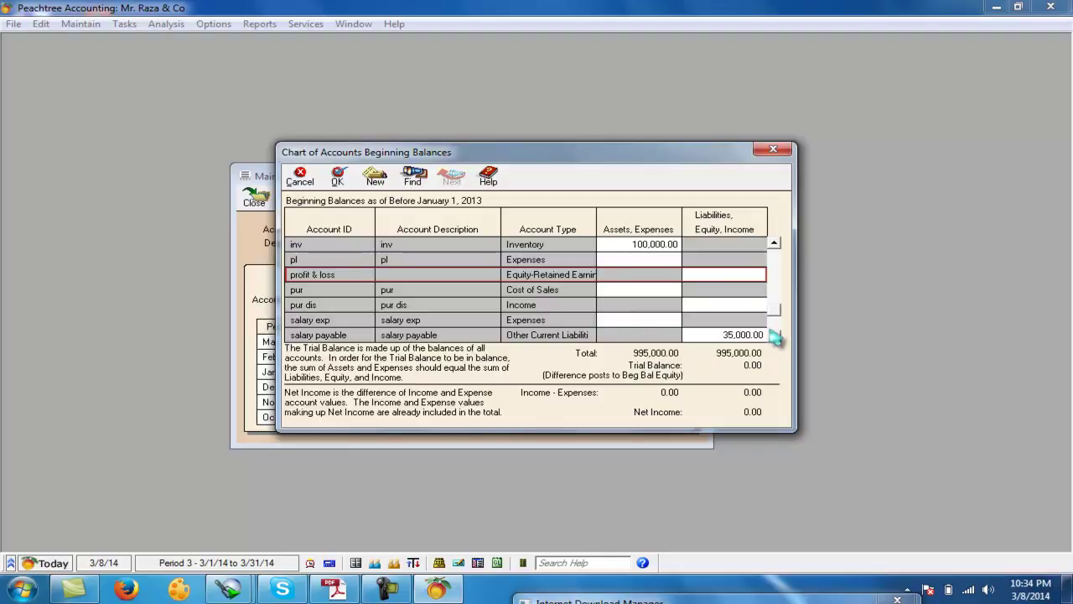
{"action": "key", "text": "Down"}
{"action": "key", "text": "Down"}
{"action": "key", "text": "Down"}
{"action": "key", "text": "Down"}
{"action": "key", "text": "Down"}
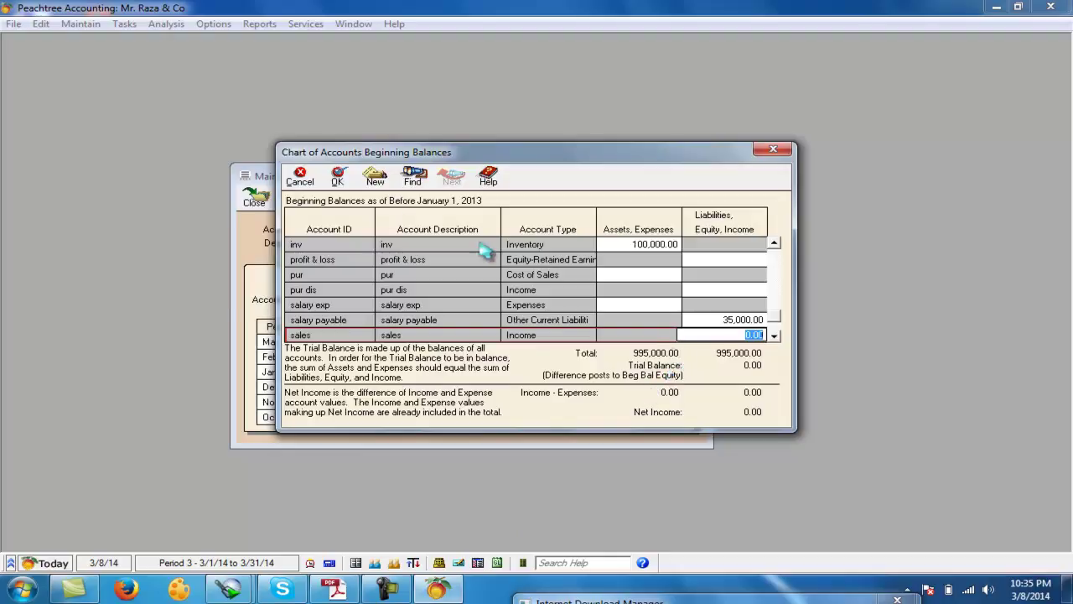
{"action": "left_click", "coordinate": [340, 181]}
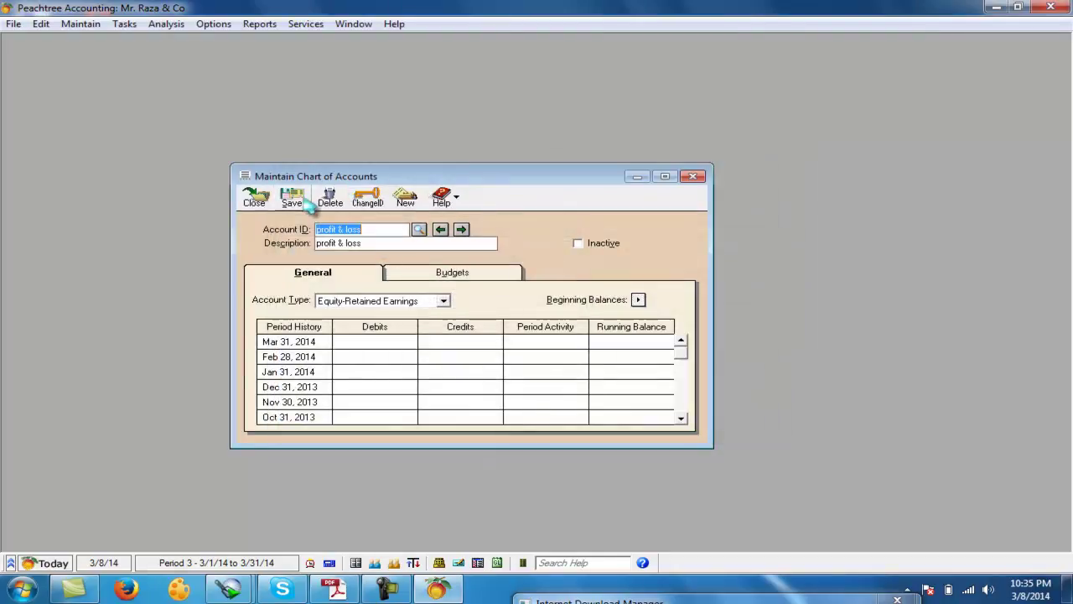
{"action": "left_click", "coordinate": [254, 200]}
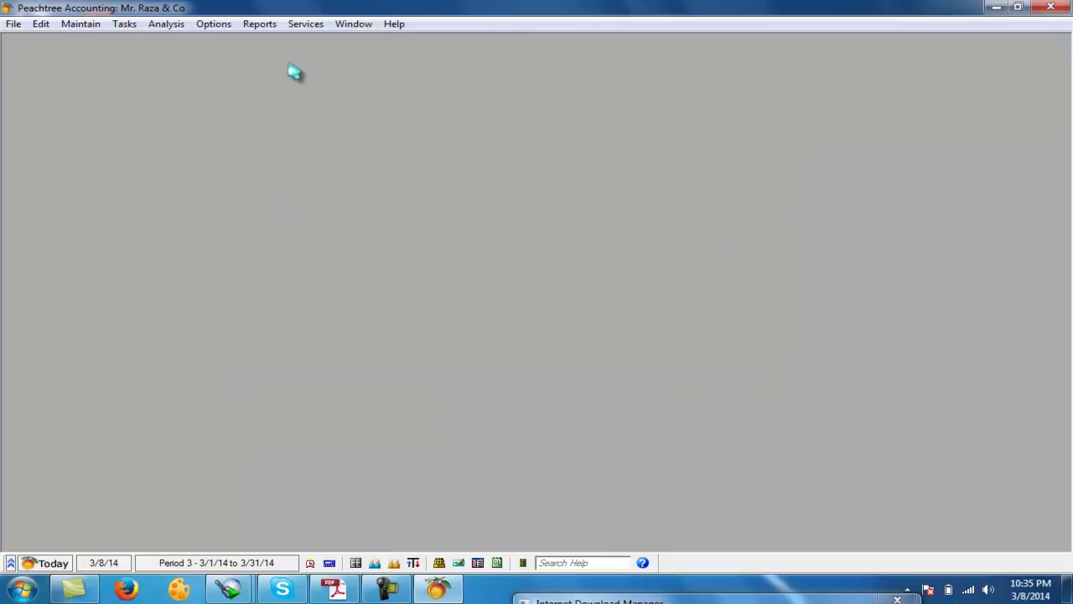
Review the Chart of Accounts and General Ledger Trial Balance reports, and close the report selection
{"action": "left_click", "coordinate": [261, 27]}
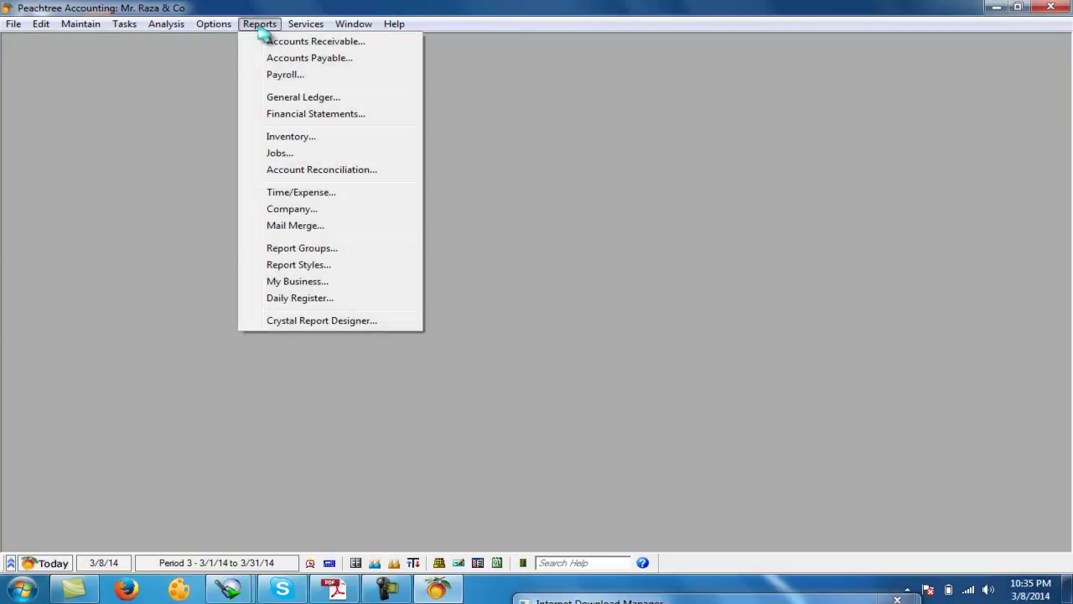
{"action": "left_click", "coordinate": [296, 99]}
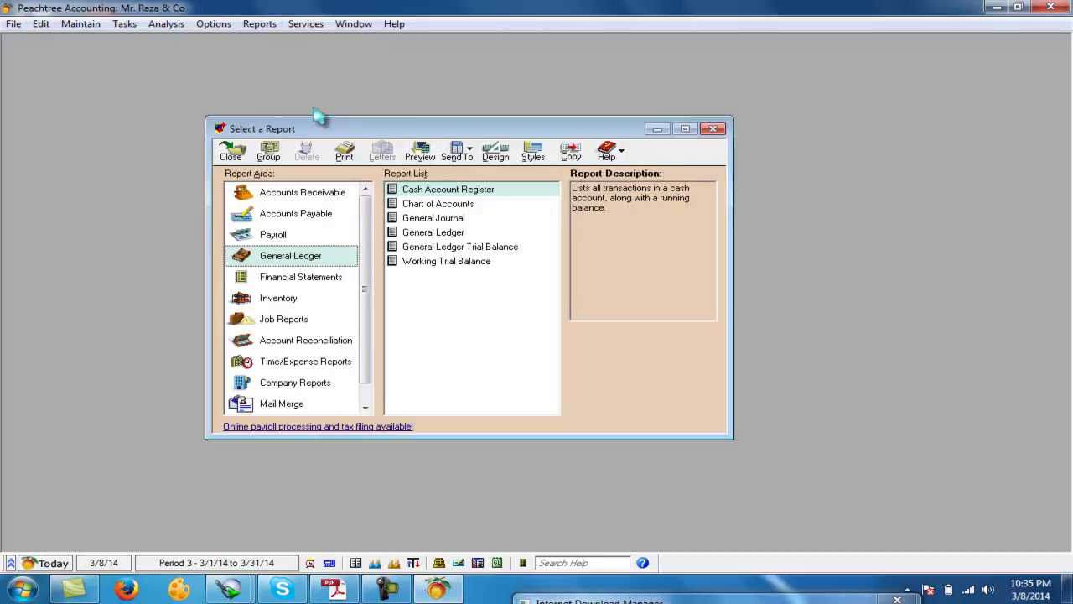
{"action": "double_click", "coordinate": [429, 205]}
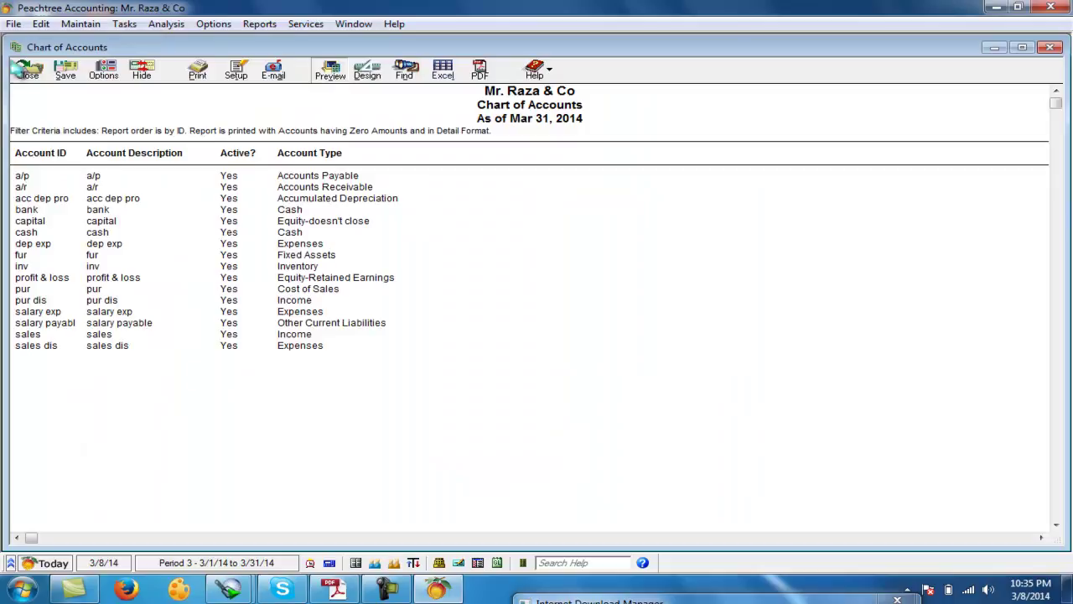
{"action": "left_click", "coordinate": [28, 69]}
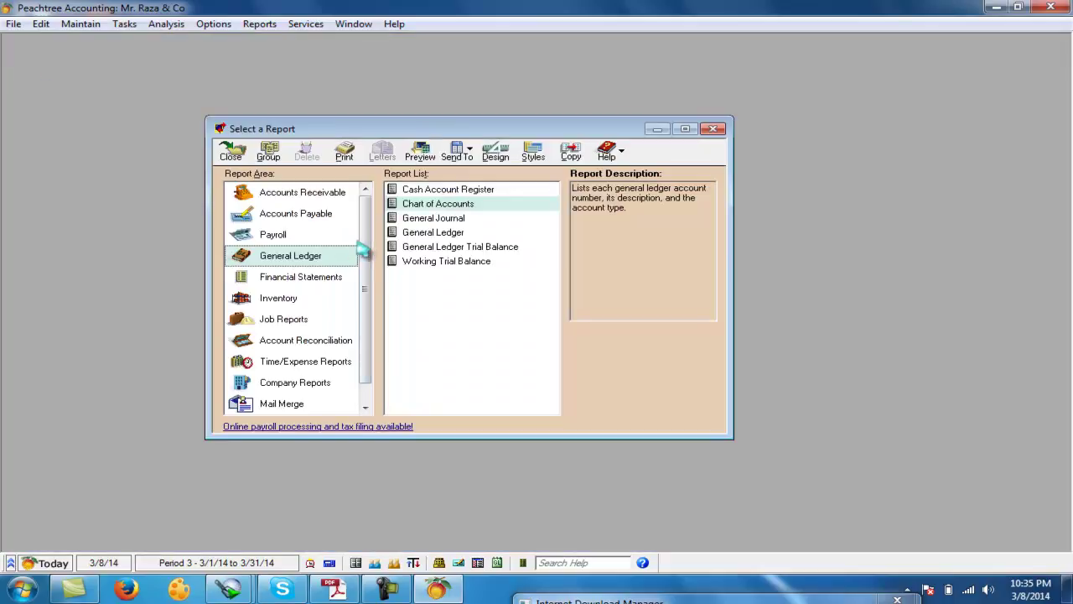
{"action": "double_click", "coordinate": [463, 247]}
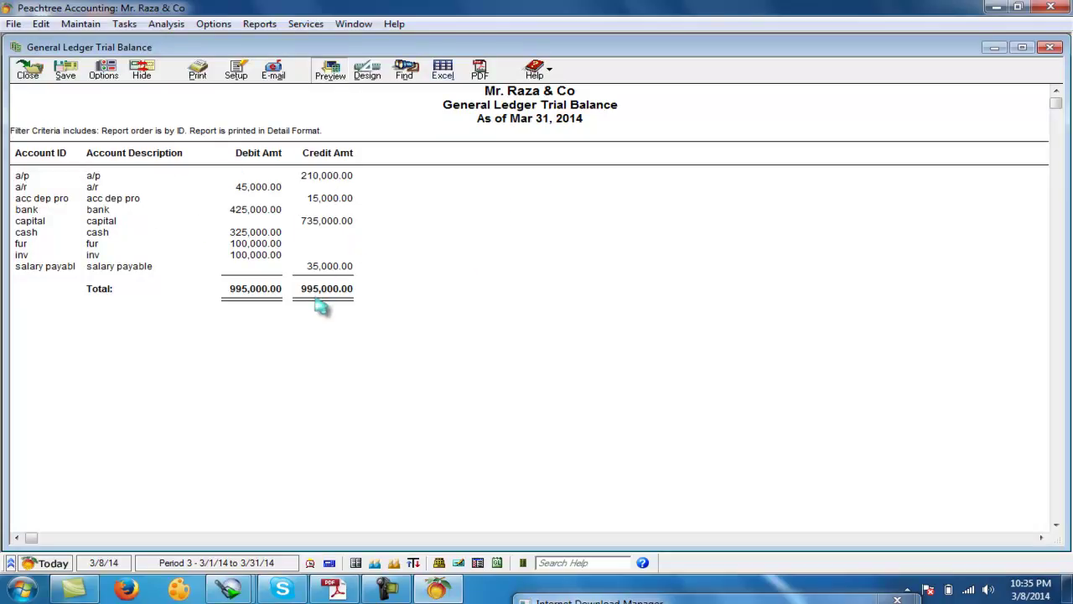
{"action": "left_click", "coordinate": [29, 71]}
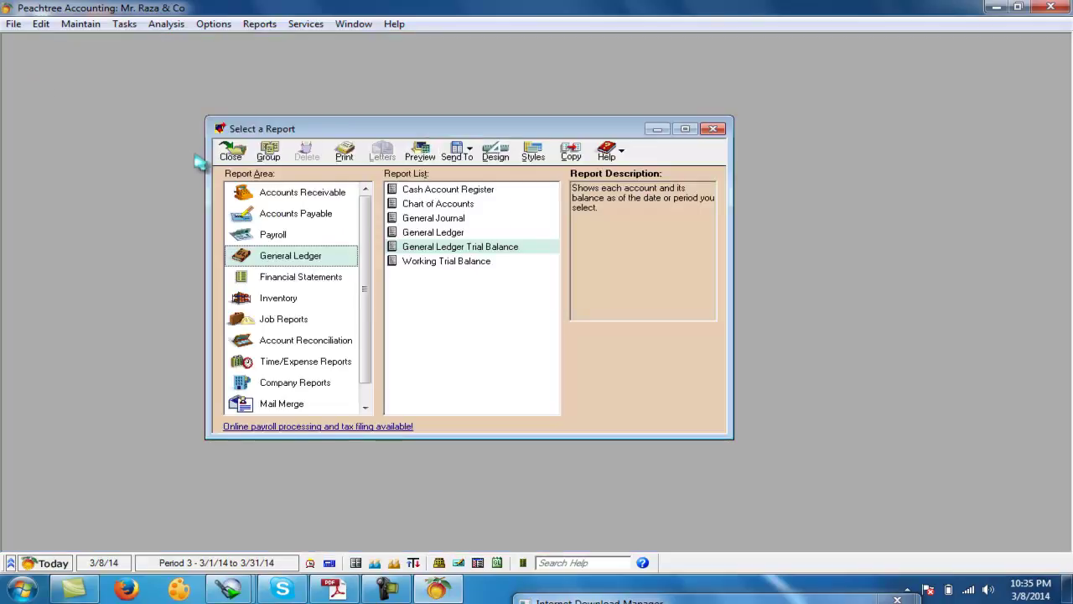
{"action": "left_click", "coordinate": [230, 151]}
{"action": "left_click", "coordinate": [387, 589]}
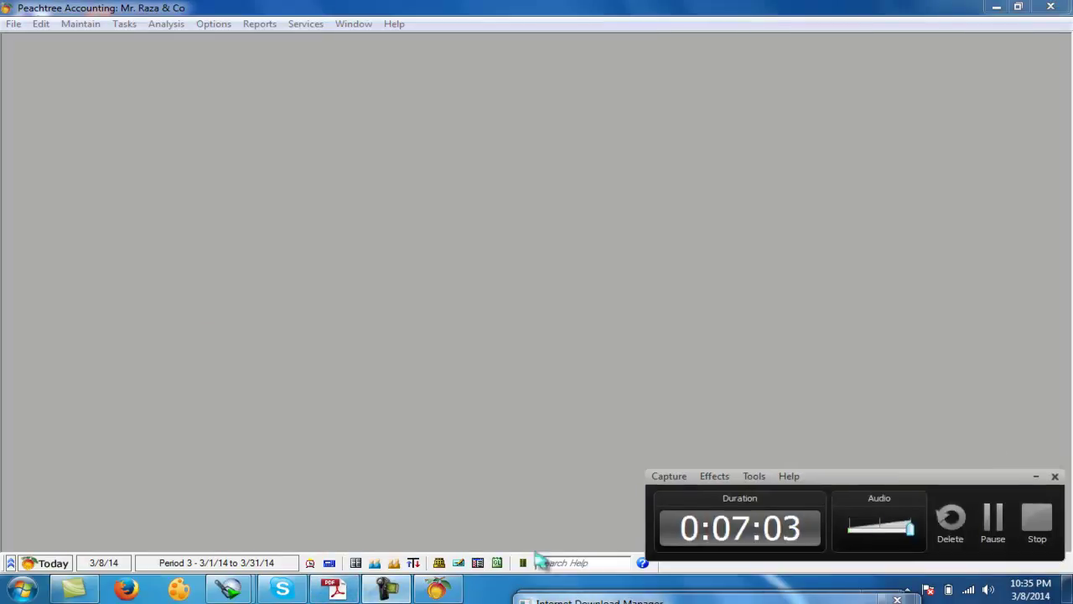
{"action": "left_click", "coordinate": [1036, 476]}
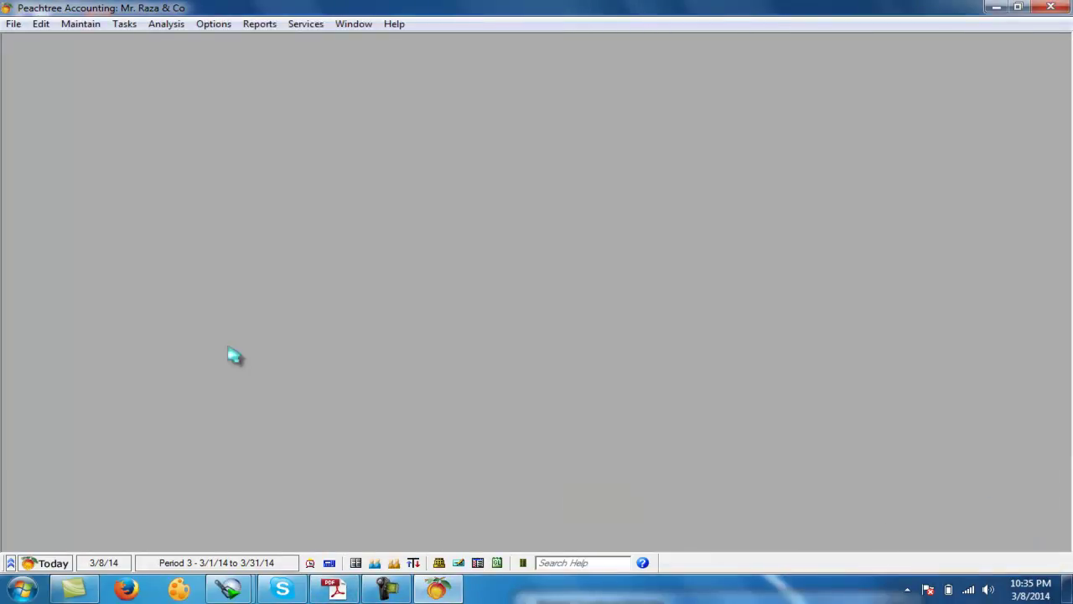
Check the accounts payable entry in the accounting question PDF and return to Peachtree Accounting
{"action": "left_click", "coordinate": [333, 589]}
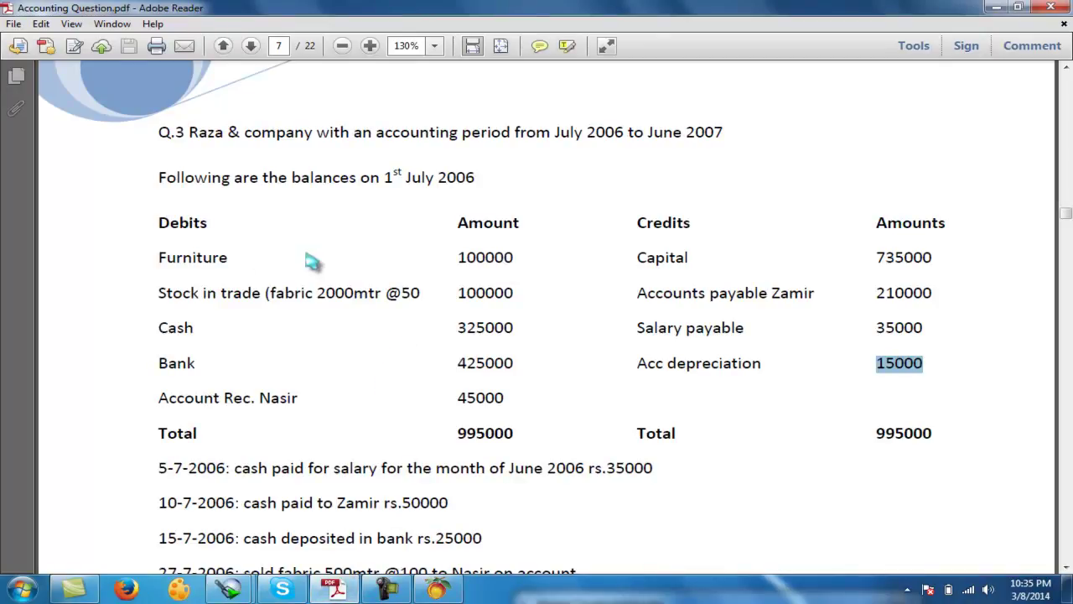
{"action": "left_click_drag", "start_coordinate": [637, 293], "coordinate": [815, 293]}
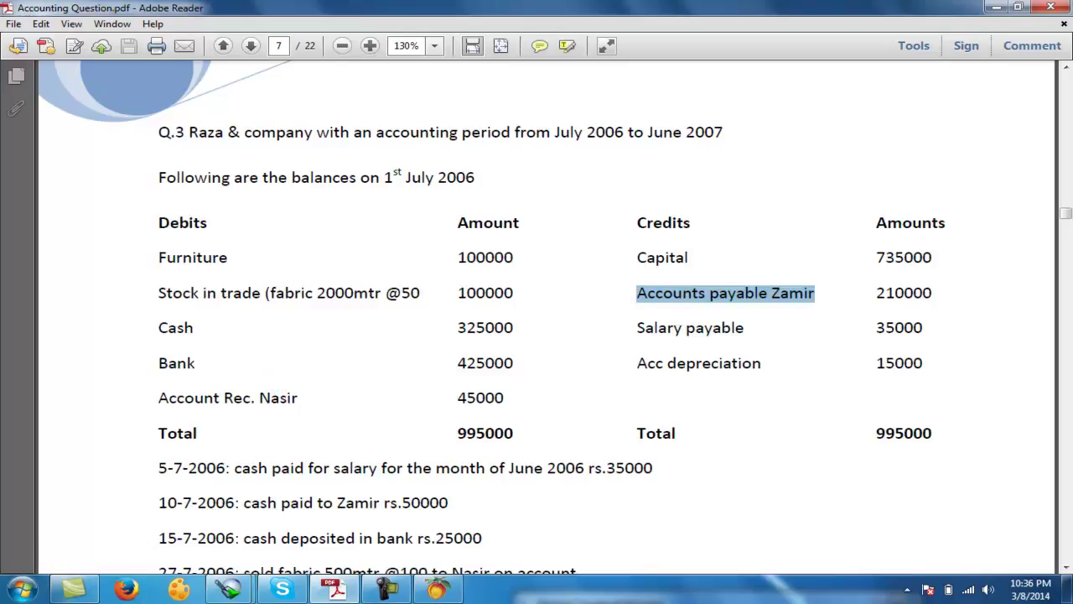
{"action": "left_click", "coordinate": [436, 590]}
In the customer defaults, set the GL sales account to sales and the discount GL account to sales dis
{"action": "left_click", "coordinate": [81, 23]}
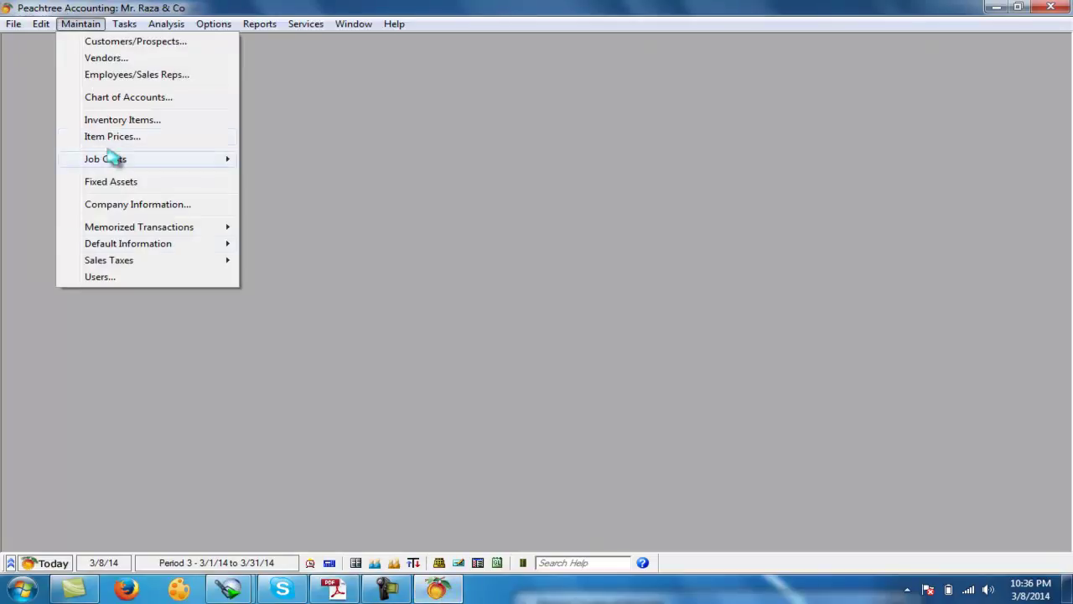
{"action": "mouse_move", "coordinate": [211, 244]}
{"action": "left_click", "coordinate": [249, 243]}
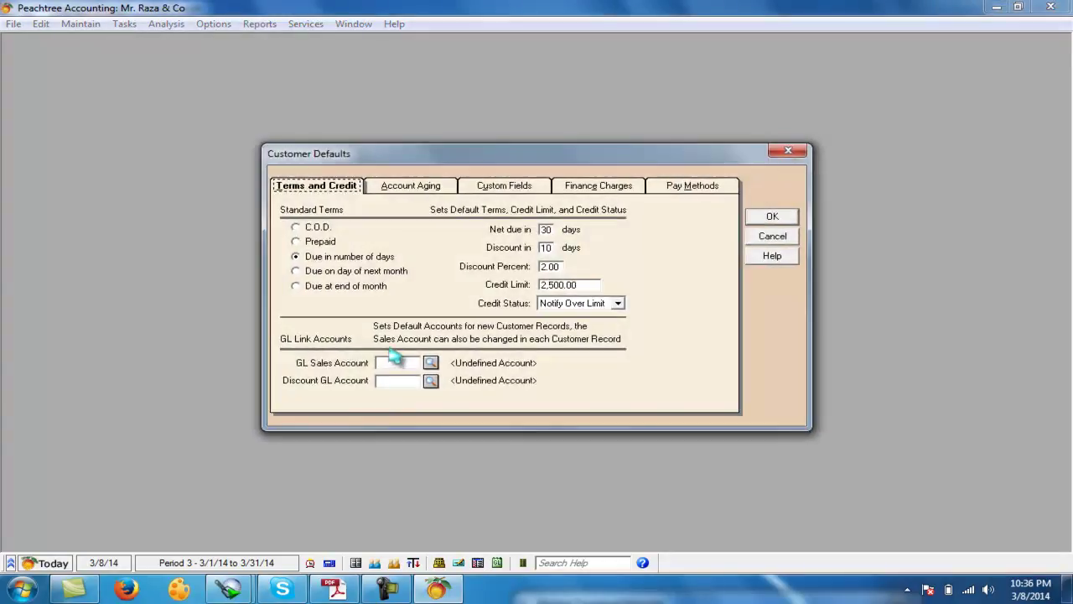
{"action": "left_click", "coordinate": [430, 362]}
{"action": "scroll", "coordinate": [452, 381], "scroll_direction": "down", "scroll_amount": 1}
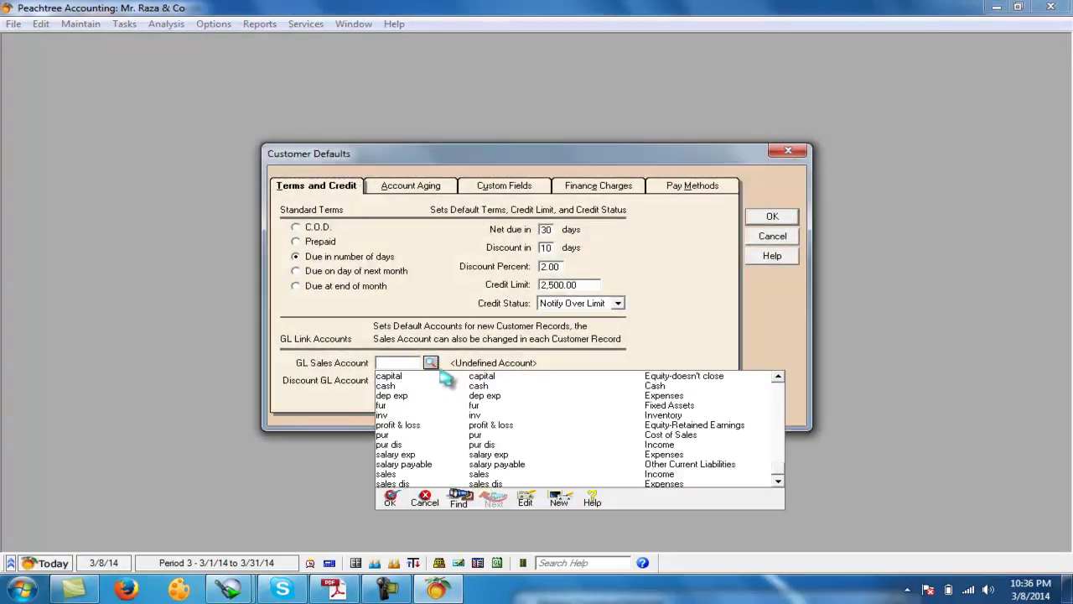
{"action": "double_click", "coordinate": [405, 475]}
{"action": "left_click", "coordinate": [431, 382]}
{"action": "scroll", "coordinate": [410, 428], "scroll_direction": "down", "scroll_amount": 1}
{"action": "left_click", "coordinate": [394, 502]}
{"action": "left_click", "coordinate": [390, 518]}
Set the default customer credit status to No Credit Limit, clear the discount percent, discount days and net due days, and save the defaults
{"action": "left_click", "coordinate": [579, 304]}
{"action": "left_click", "coordinate": [580, 318]}
{"action": "left_click", "coordinate": [552, 268]}
{"action": "double_click", "coordinate": [553, 268]}
{"action": "key", "text": "Delete"}
{"action": "double_click", "coordinate": [547, 249]}
{"action": "key", "text": "Delete"}
{"action": "double_click", "coordinate": [546, 231]}
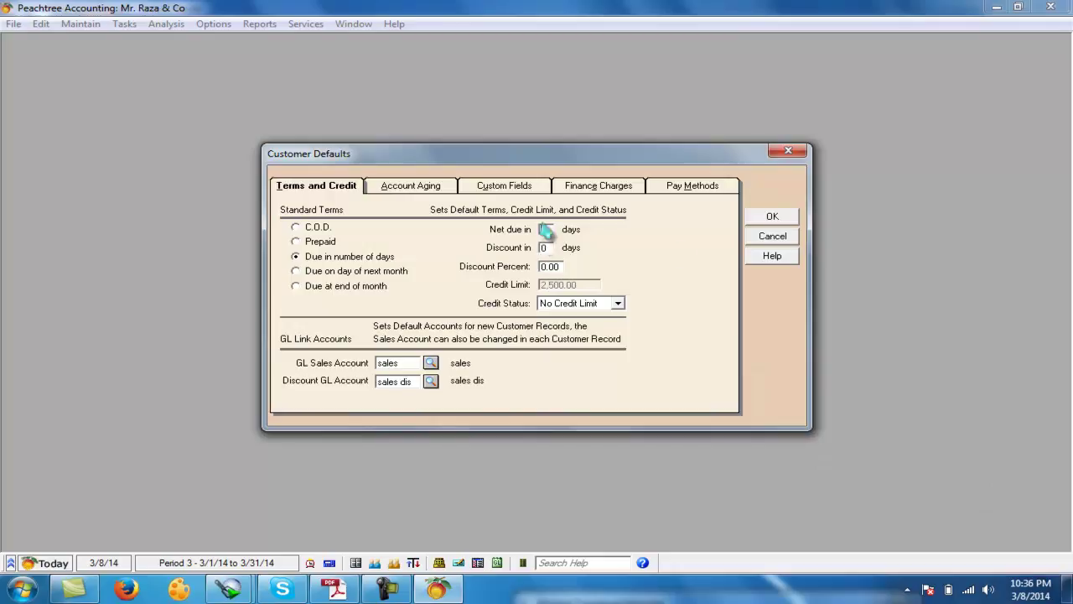
{"action": "left_click", "coordinate": [775, 220]}
In the vendor defaults, set the purchase account to pur and the discount GL account to pur dis
{"action": "left_click", "coordinate": [81, 24]}
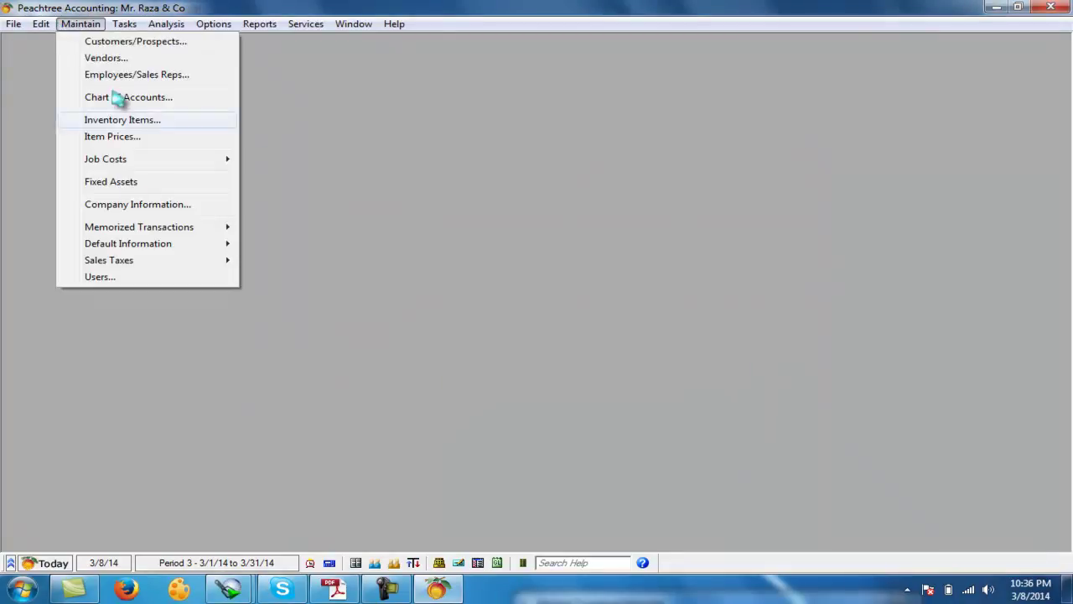
{"action": "mouse_move", "coordinate": [210, 245]}
{"action": "left_click", "coordinate": [294, 259]}
{"action": "left_click", "coordinate": [475, 344]}
{"action": "scroll", "coordinate": [479, 367], "scroll_direction": "down", "scroll_amount": 2}
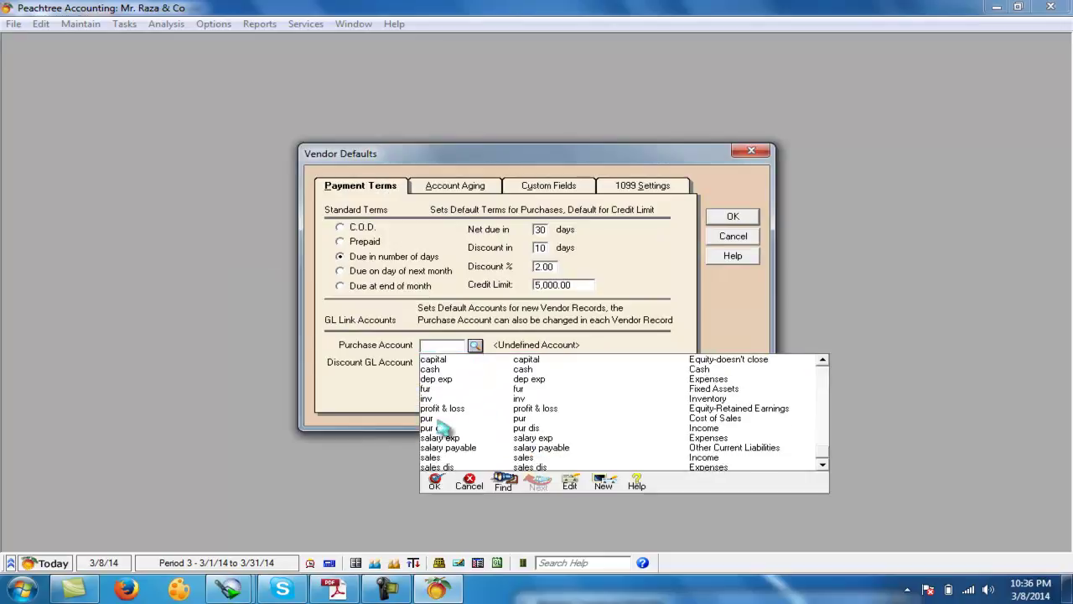
{"action": "left_click", "coordinate": [437, 419]}
{"action": "left_click", "coordinate": [475, 362]}
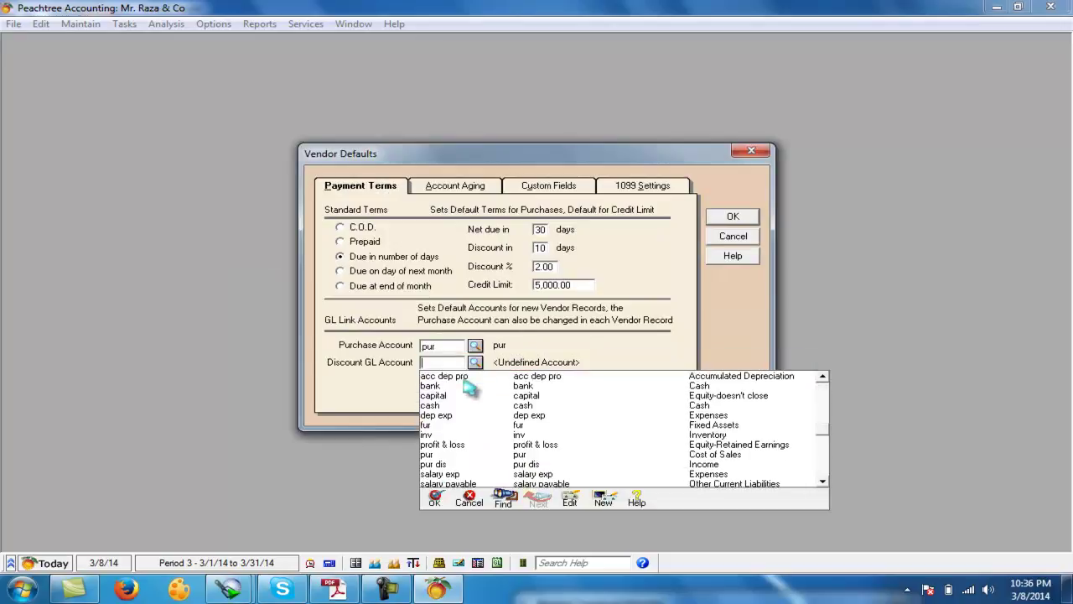
{"action": "left_click", "coordinate": [438, 463]}
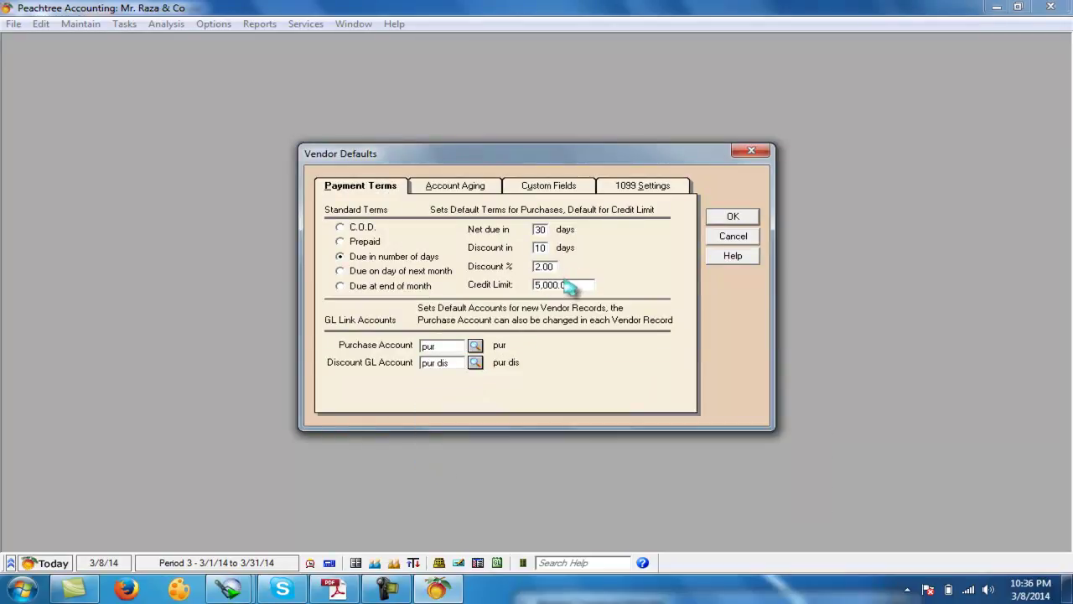
Clear the default vendor credit limit, discount percent, discount days and net due days, and save the defaults
{"action": "double_click", "coordinate": [566, 285]}
{"action": "key", "text": "BackSpace"}
{"action": "double_click", "coordinate": [548, 266]}
{"action": "key", "text": "BackSpace"}
{"action": "double_click", "coordinate": [540, 247]}
{"action": "key", "text": "BackSpace"}
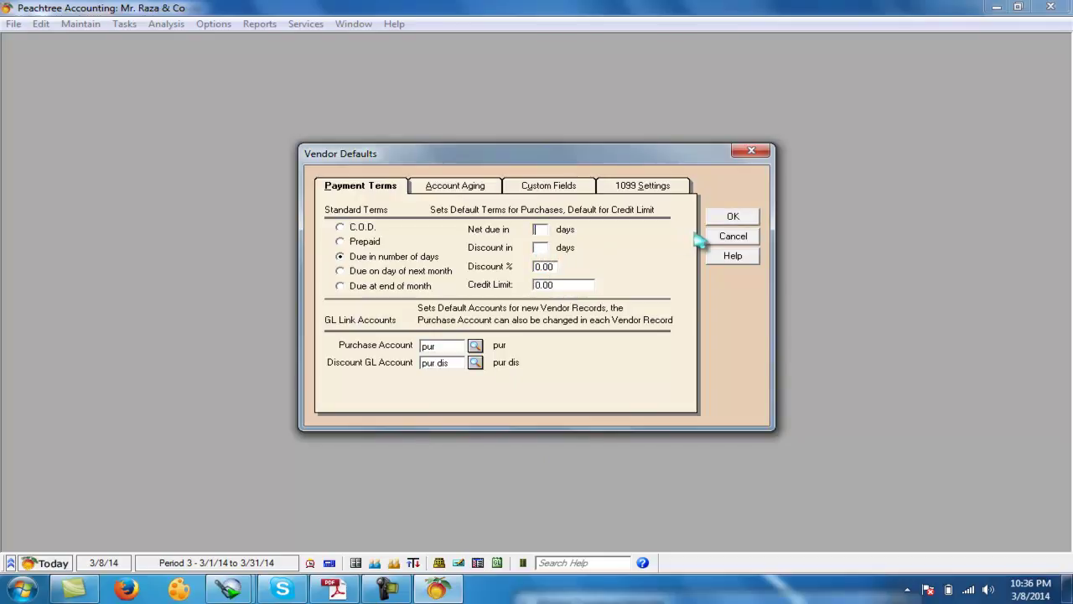
{"action": "left_click", "coordinate": [731, 219]}
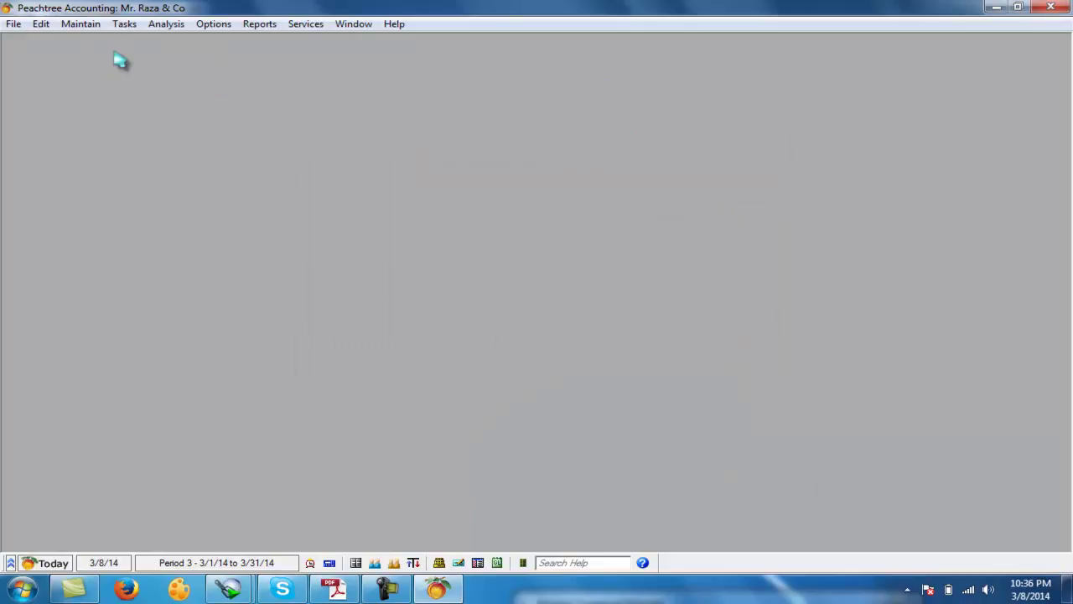
Create a vendor record, entering the accounts payable creditor's name from the question PDF as both vendor ID and name
{"action": "left_click", "coordinate": [82, 25]}
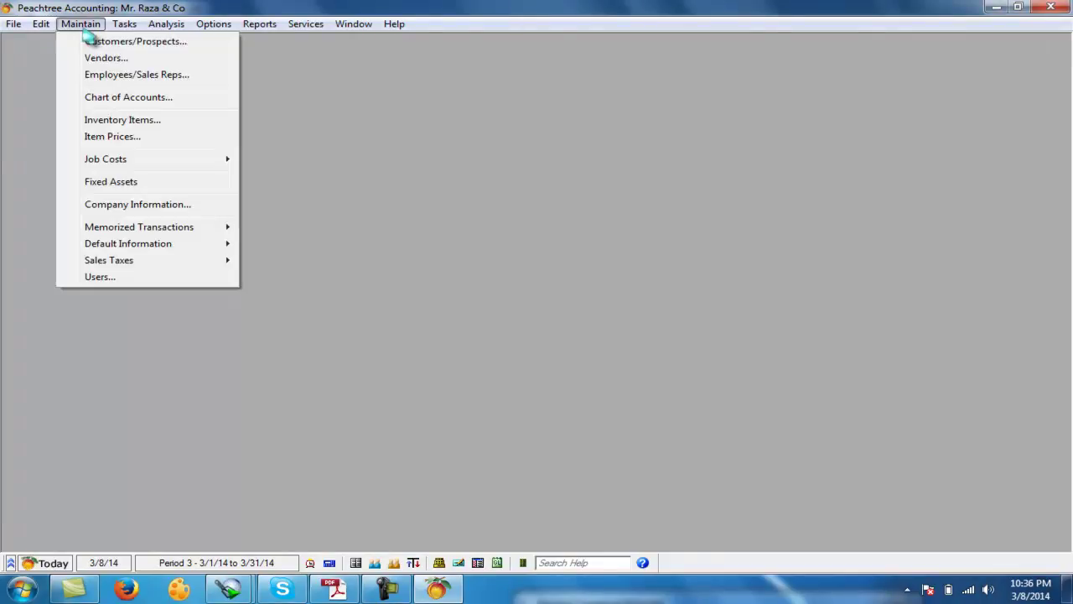
{"action": "left_click", "coordinate": [98, 58]}
{"action": "type", "text": "za"}
{"action": "type", "text": "zamir"}
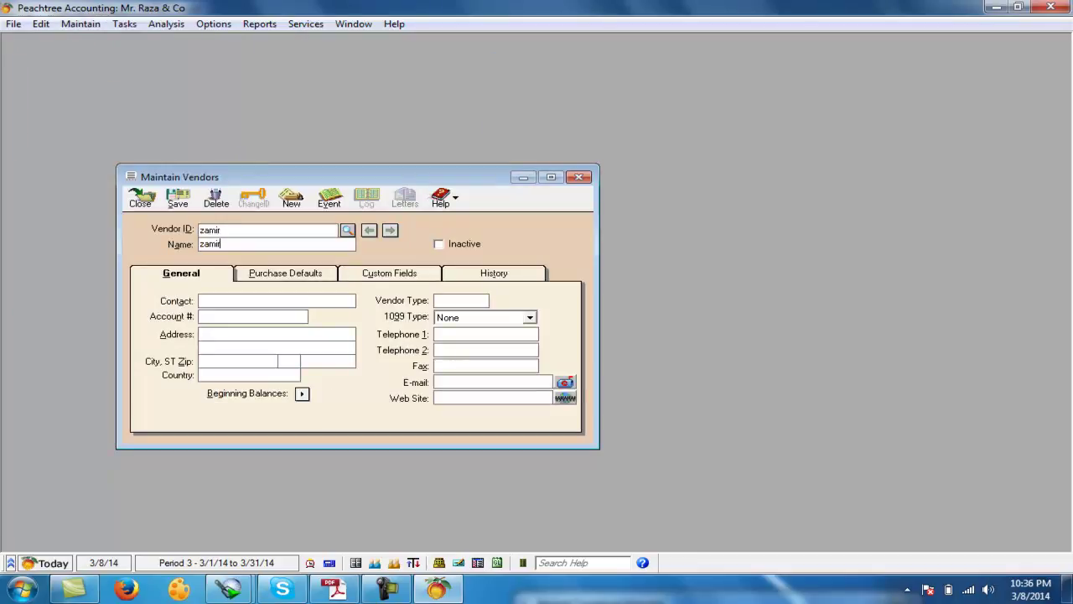
Enter the vendor's beginning balance as invoice p1001 dated Mar 1, 2014, for 210,000, posted to the a/p account
{"action": "left_click", "coordinate": [301, 394]}
{"action": "left_click", "coordinate": [524, 328]}
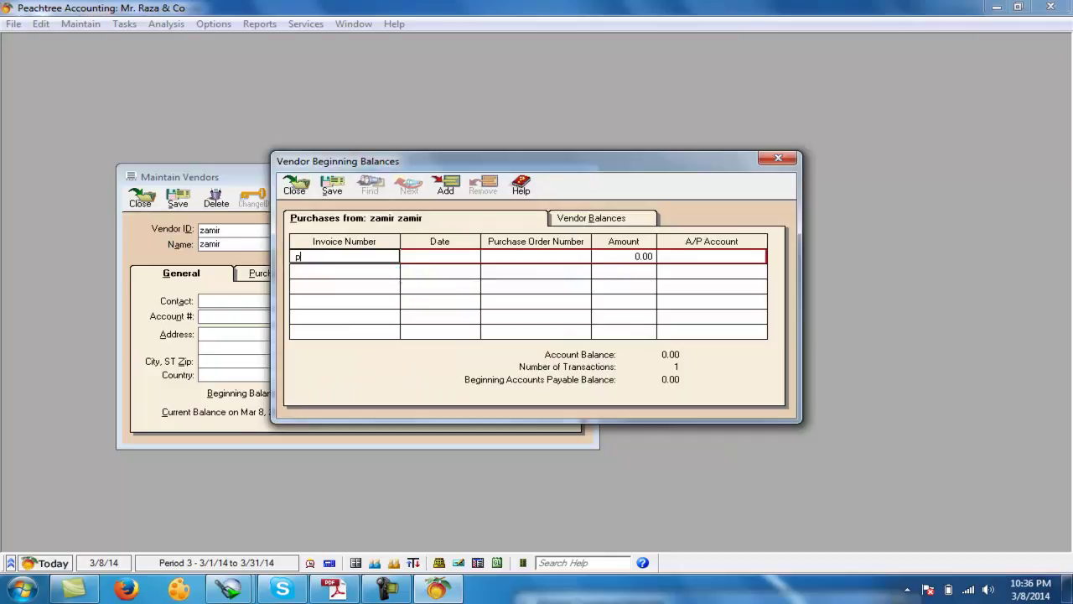
{"action": "type", "text": "p1001"}
{"action": "key", "text": "Tab"}
{"action": "type", "text": "1"}
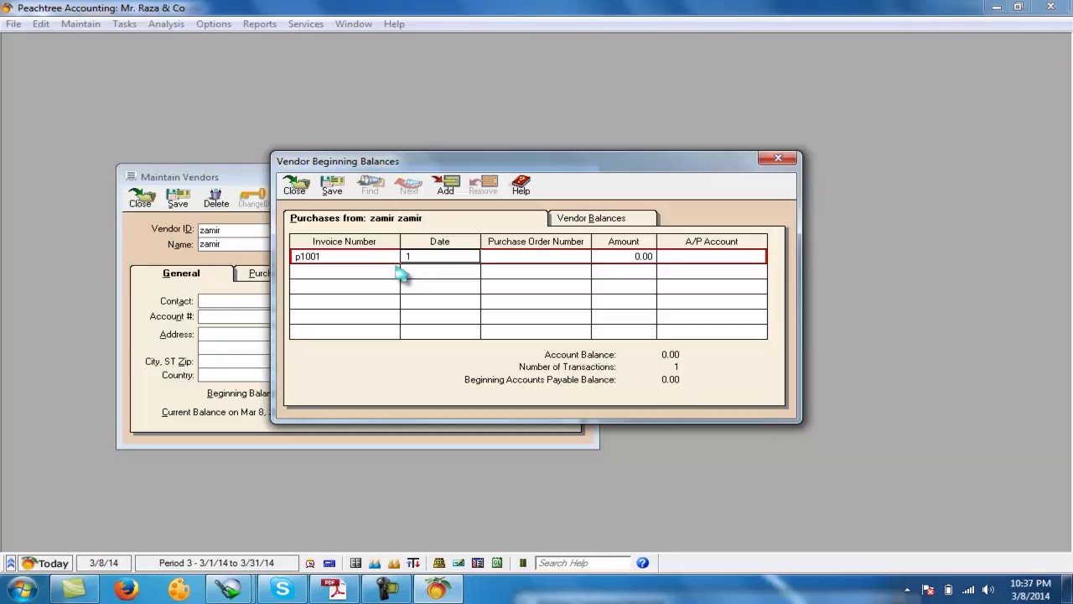
{"action": "key", "text": "Tab"}
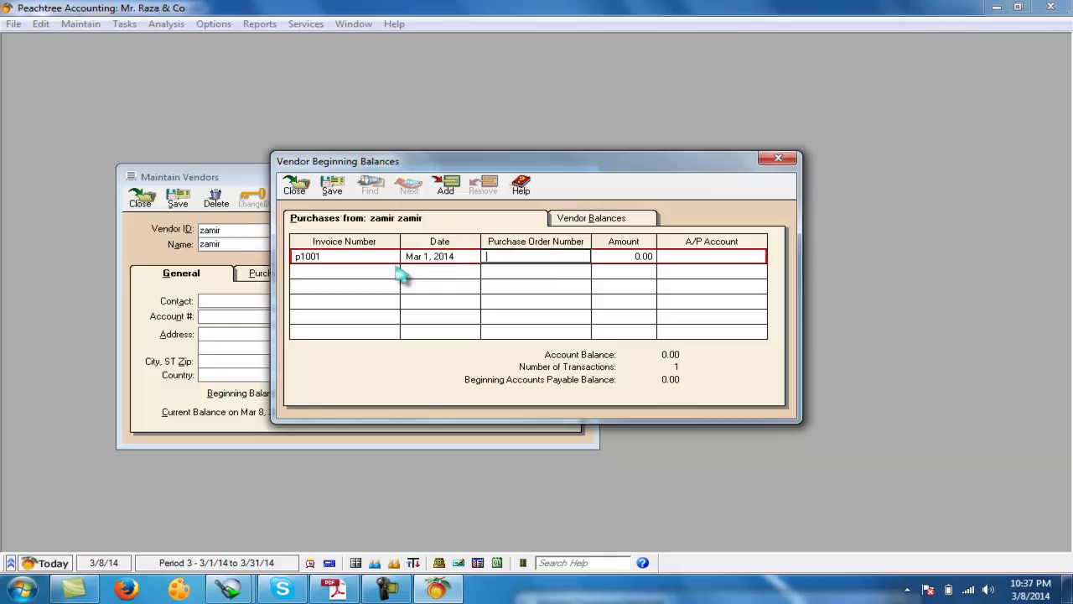
{"action": "key", "text": "Tab"}
{"action": "type", "text": "210,000"}
{"action": "key", "text": "Tab"}
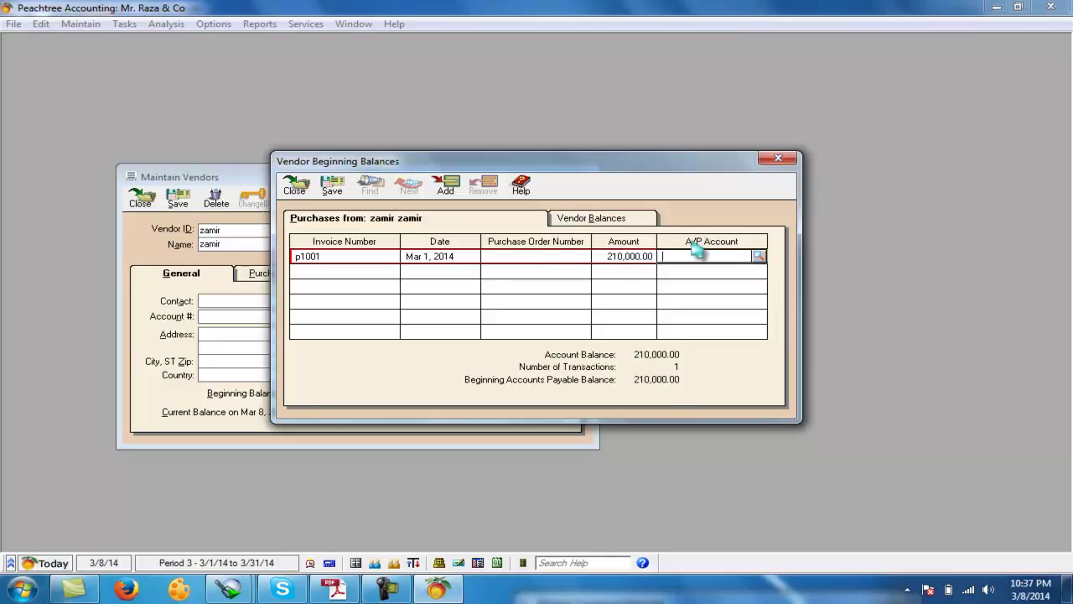
{"action": "left_click", "coordinate": [759, 256]}
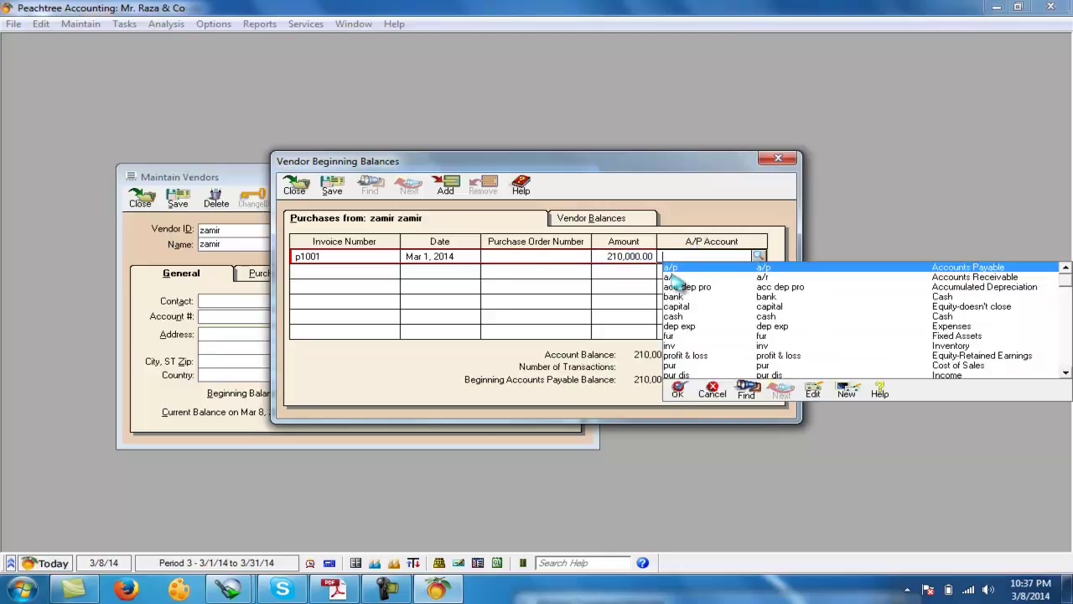
{"action": "double_click", "coordinate": [677, 268]}
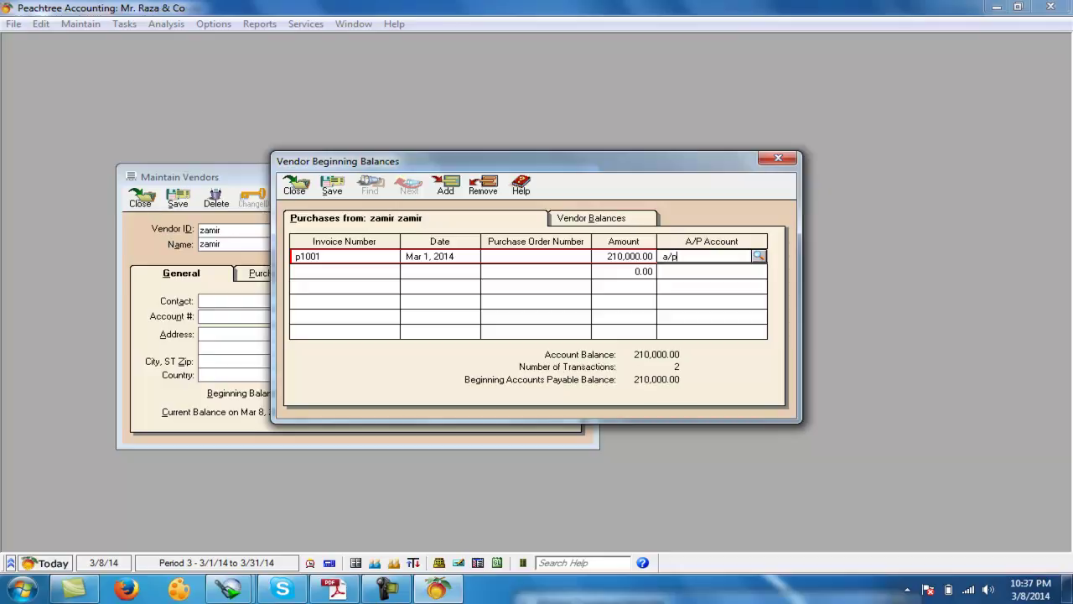
Save the vendor's beginning balance and the vendor record, and close both windows
{"action": "left_click", "coordinate": [331, 185]}
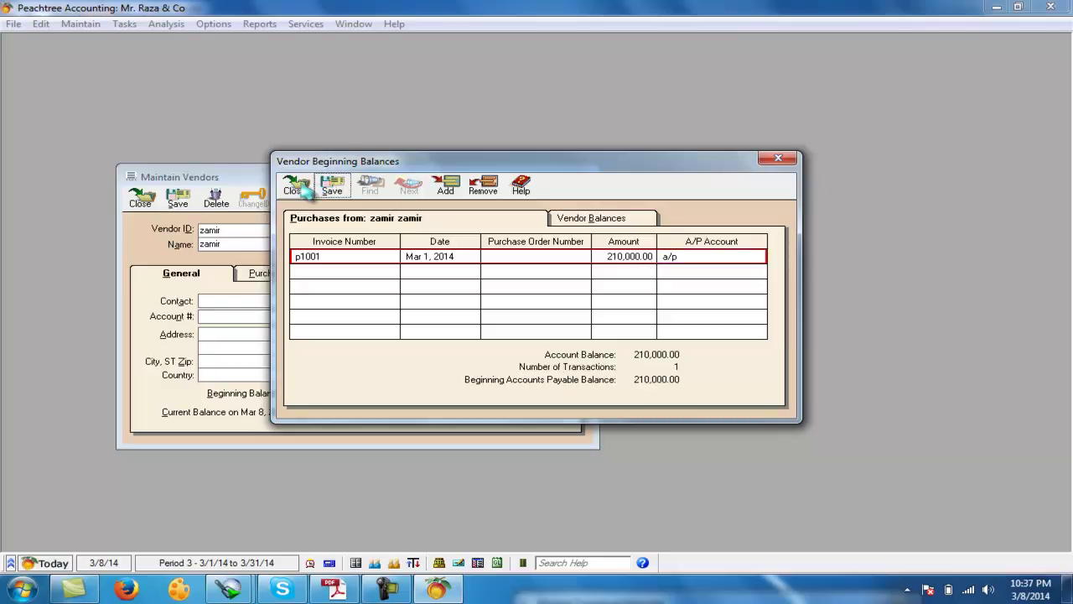
{"action": "left_click", "coordinate": [294, 186]}
{"action": "left_click", "coordinate": [177, 202]}
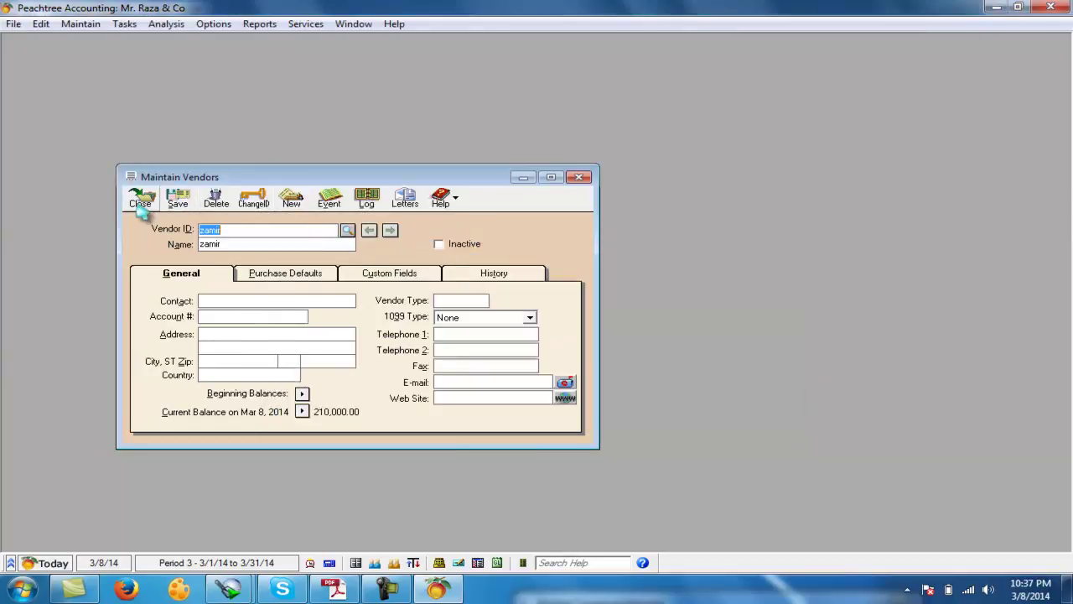
{"action": "left_click", "coordinate": [140, 200]}
Create a customer record, entering the accounts receivable debtor's name from the question PDF as both customer ID and name
{"action": "left_click", "coordinate": [80, 24]}
{"action": "left_click", "coordinate": [92, 39]}
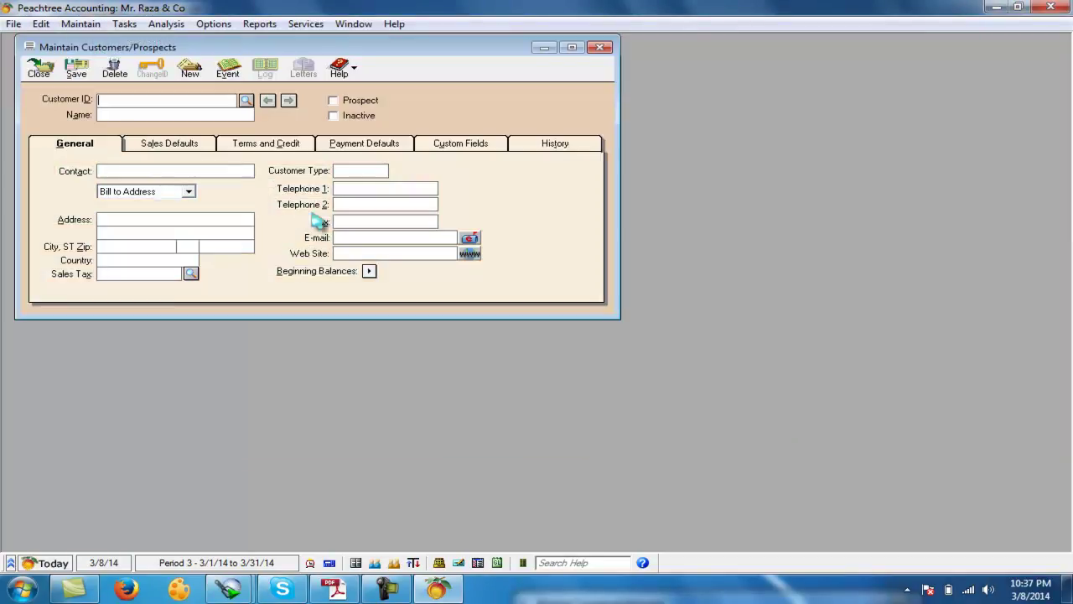
{"action": "type", "text": "nas"}
{"action": "type", "text": "nasi"}
{"action": "type", "text": "r"}
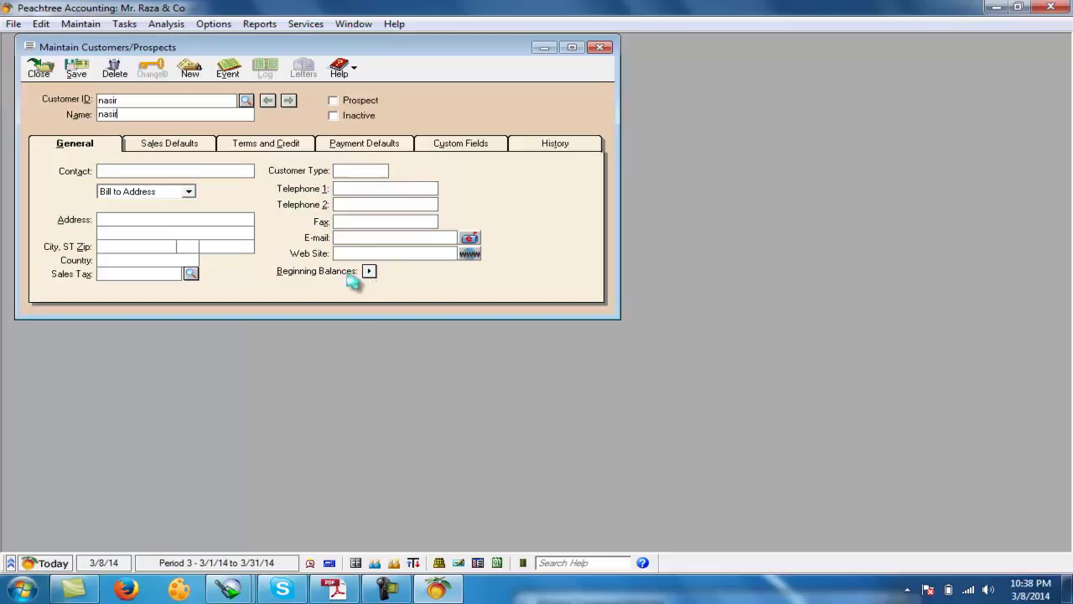
Enter the customer's beginning balance as invoice s1001 dated Mar 1, 2014, for 45,000, posted to the a/r account
{"action": "left_click", "coordinate": [369, 271]}
{"action": "left_click", "coordinate": [503, 327]}
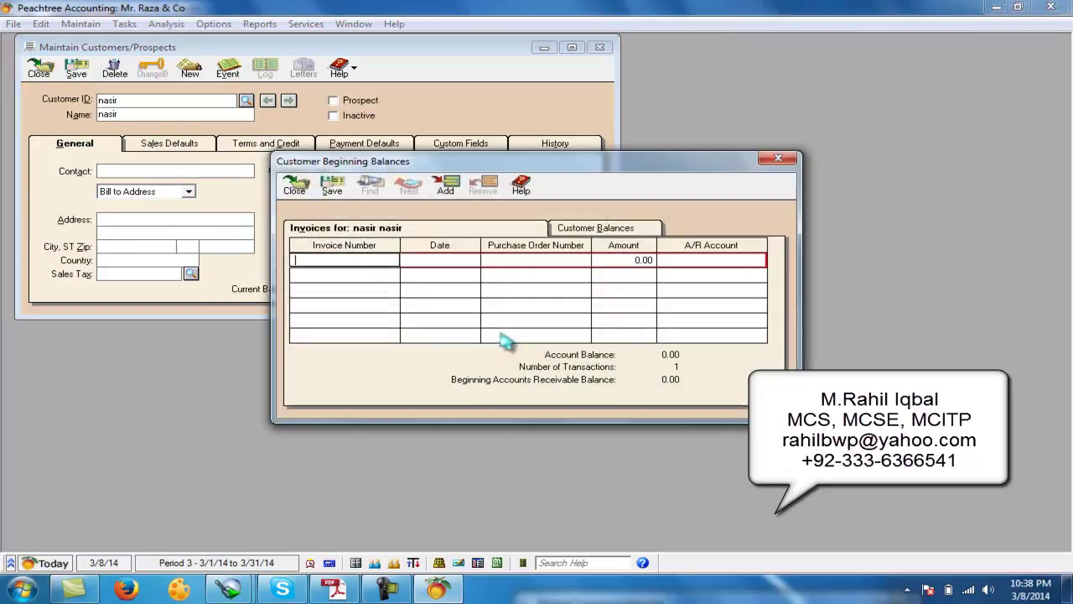
{"action": "type", "text": "s1001"}
{"action": "key", "text": "Tab"}
{"action": "type", "text": "1"}
{"action": "key", "text": "Tab"}
{"action": "key", "text": "Tab"}
{"action": "type", "text": "45000"}
{"action": "key", "text": "Tab"}
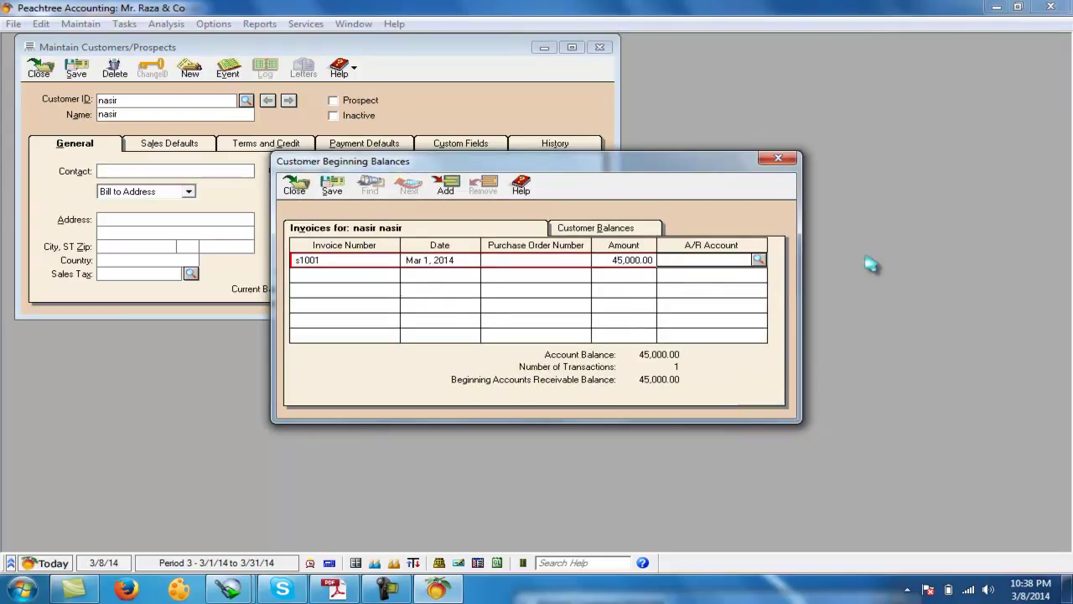
{"action": "left_click", "coordinate": [757, 262]}
{"action": "double_click", "coordinate": [688, 282]}
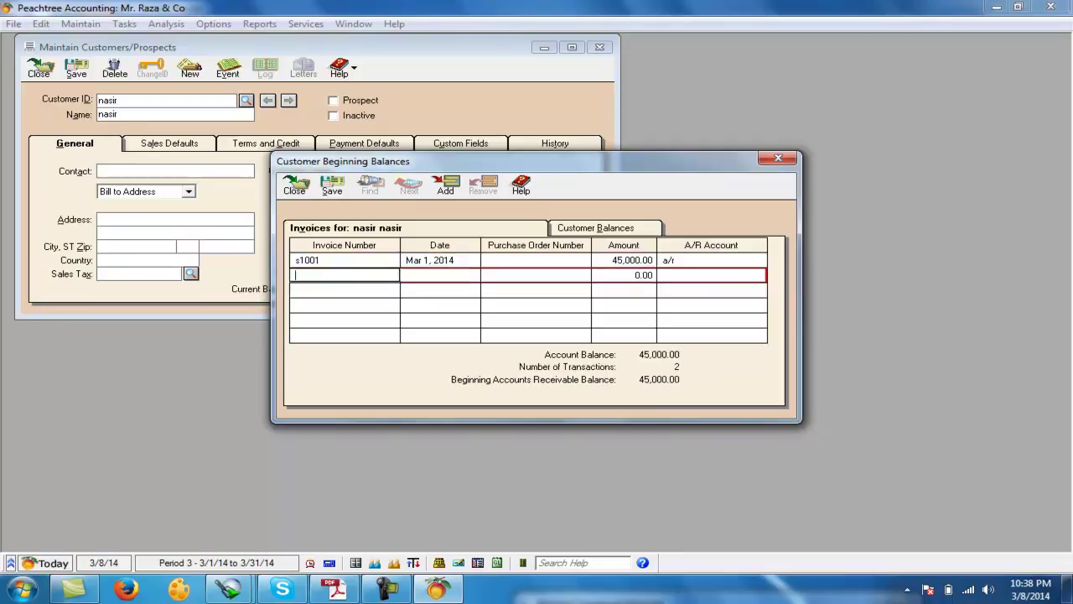
{"action": "left_click", "coordinate": [703, 260]}
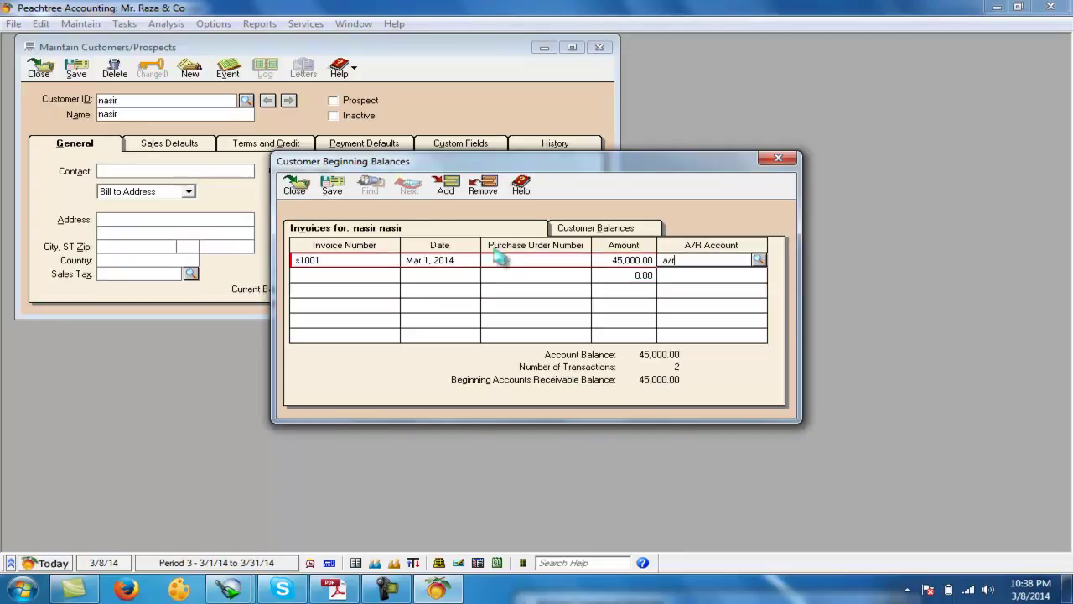
Save the customer's beginning balance, and close both the balance window and the customer record
{"action": "left_click", "coordinate": [332, 184]}
{"action": "left_click", "coordinate": [294, 185]}
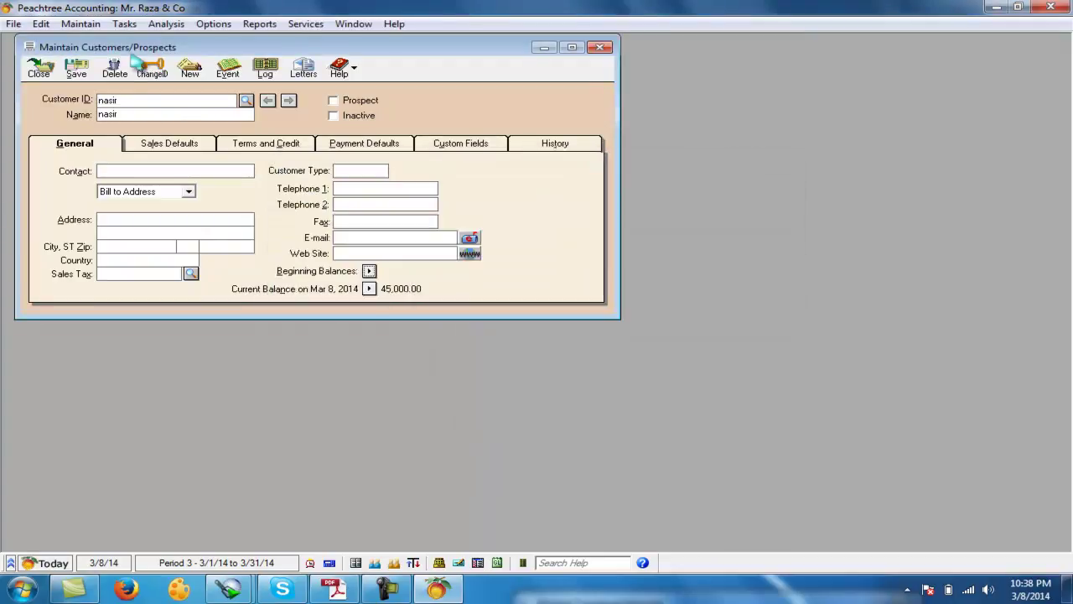
{"action": "left_click", "coordinate": [39, 67]}
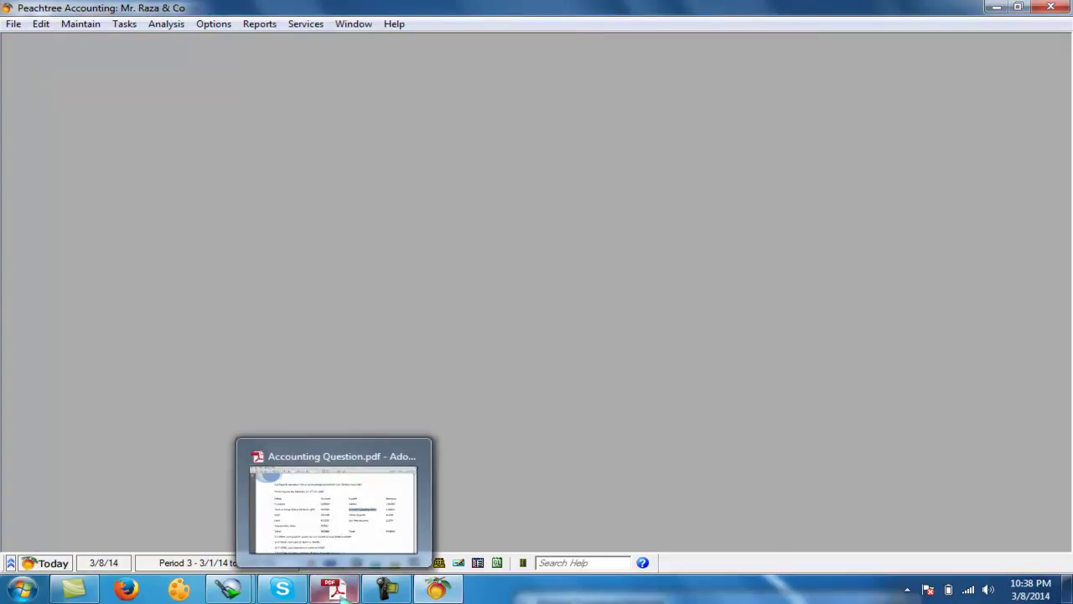
Create an inventory stock item with fabrics as both its item ID and description
{"action": "left_click", "coordinate": [80, 23]}
{"action": "left_click", "coordinate": [79, 119]}
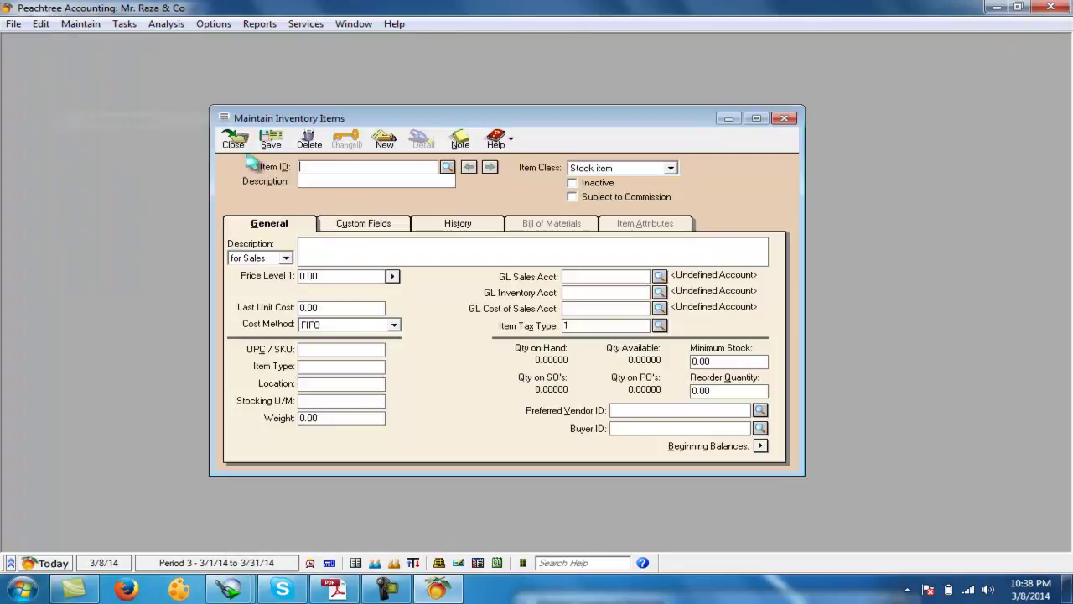
{"action": "type", "text": "fabr"}
{"action": "key", "text": "Tab"}
{"action": "type", "text": "fabrics"}
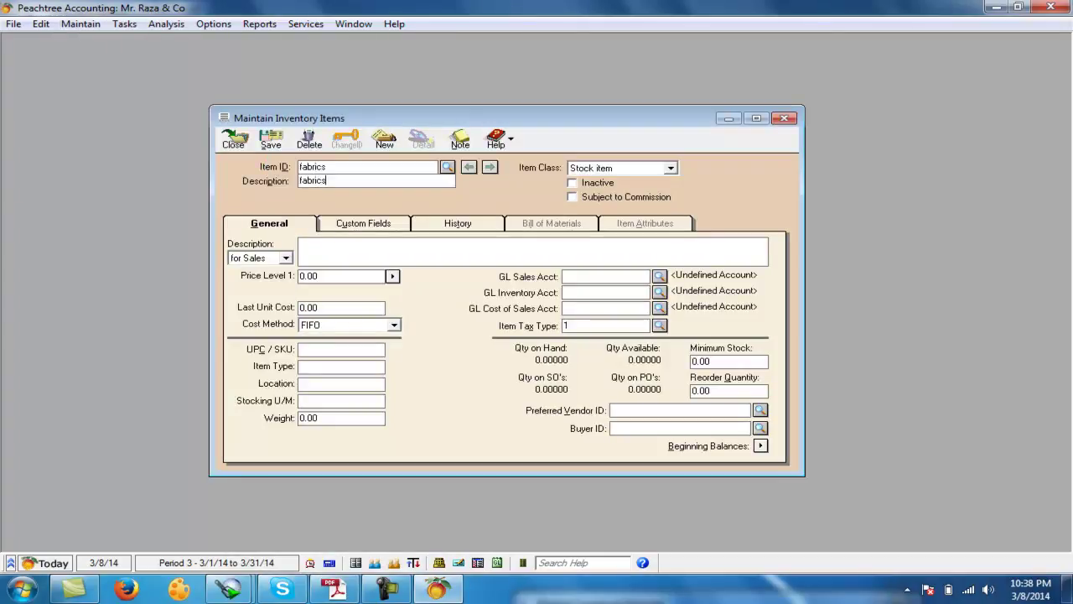
Assign the fabrics item the GL accounts sales, inv and pur for cost of sales, and set its stocking unit to mtr
{"action": "left_click", "coordinate": [587, 276]}
{"action": "type", "text": "sales"}
{"action": "key", "text": "Tab"}
{"action": "key", "text": "Tab"}
{"action": "type", "text": "pur"}
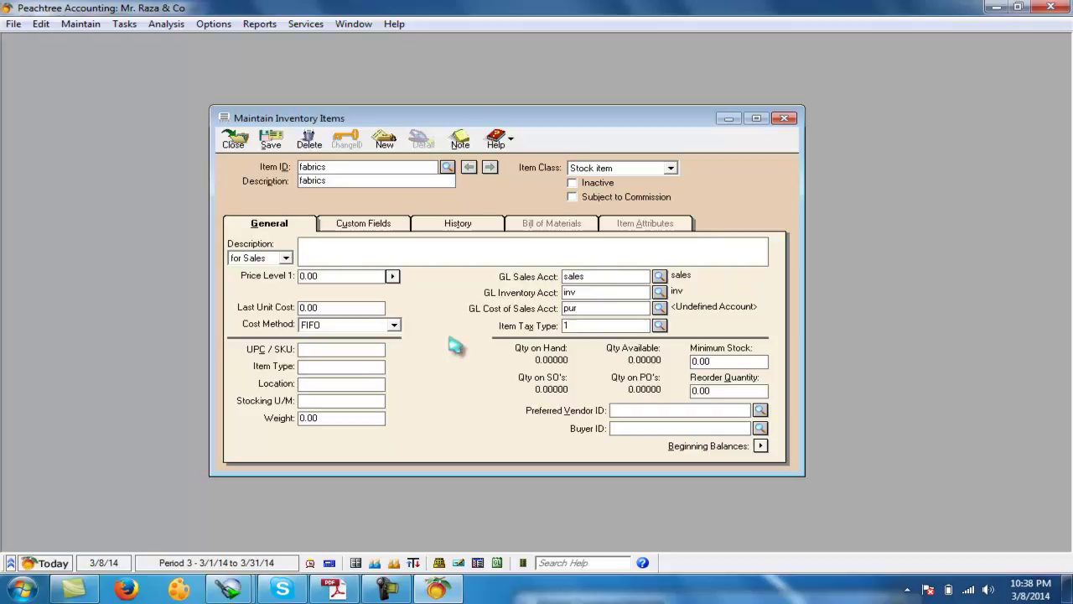
{"action": "left_click", "coordinate": [372, 397]}
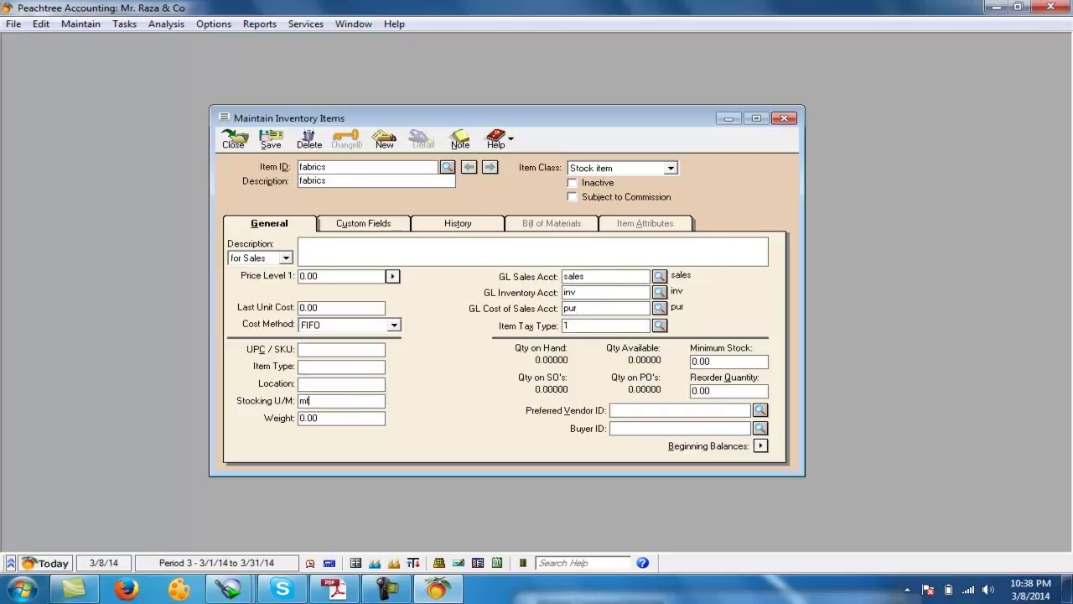
Save the fabrics item and enter its beginning balance as a quantity of 1,000 at a unit cost of 50
{"action": "left_click", "coordinate": [760, 445]}
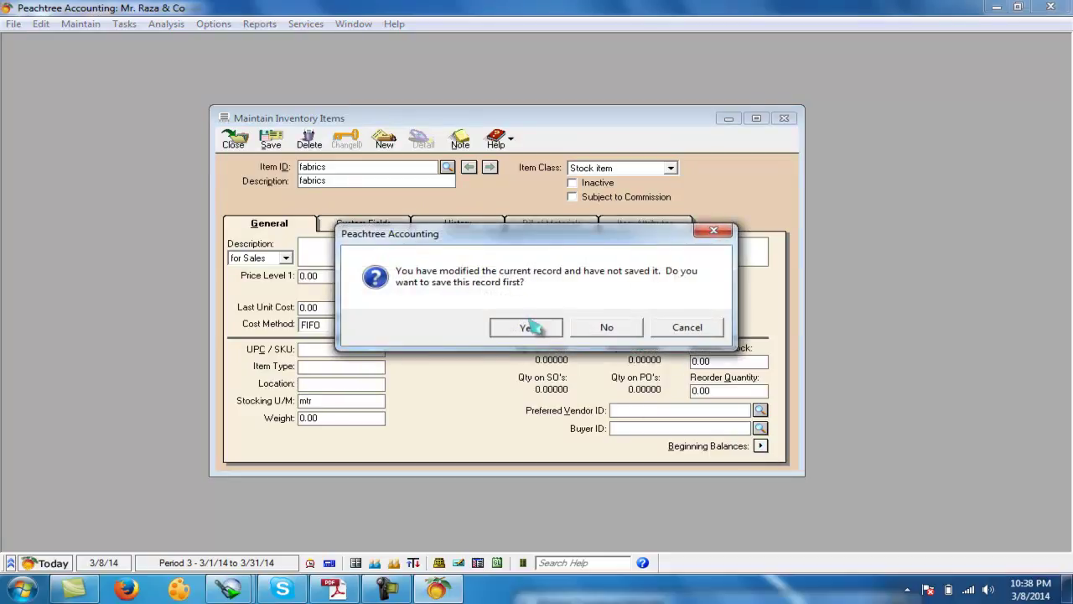
{"action": "left_click", "coordinate": [527, 324]}
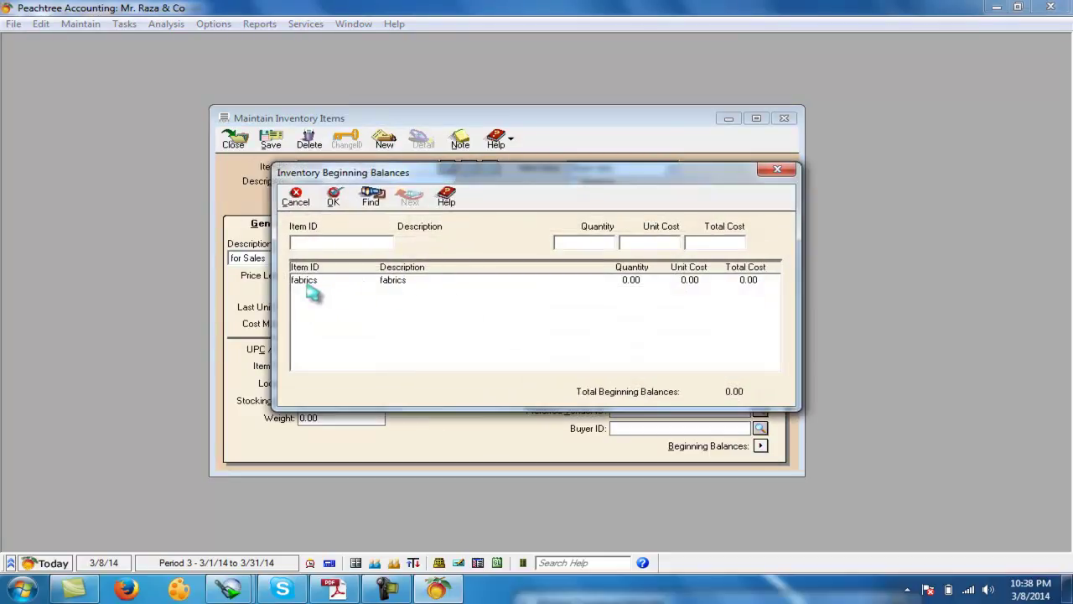
{"action": "left_click", "coordinate": [370, 281]}
{"action": "left_click", "coordinate": [597, 242]}
{"action": "type", "text": "100"}
{"action": "key", "text": "Tab"}
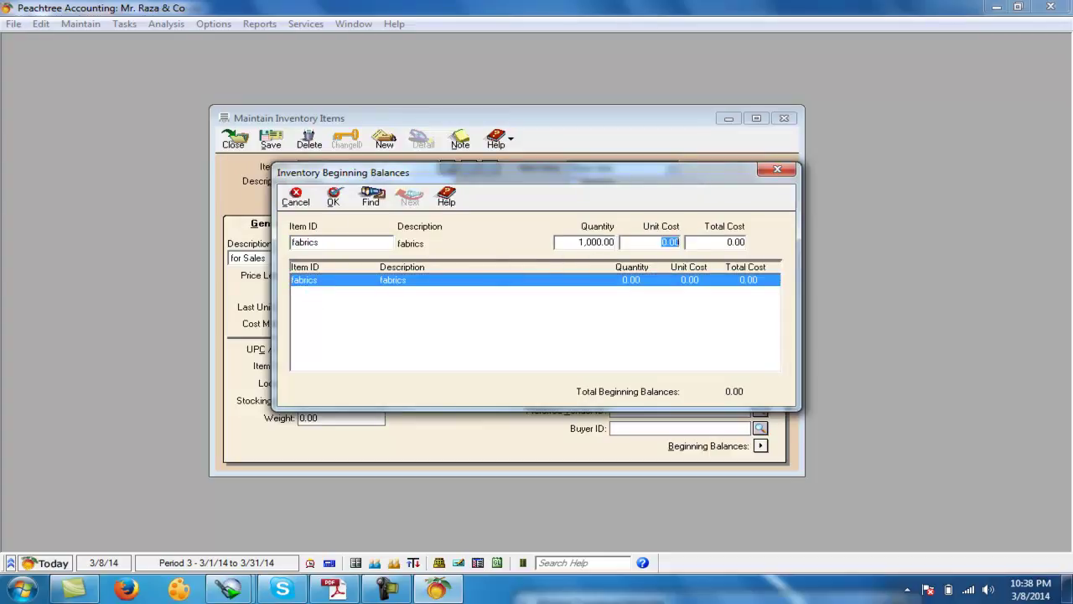
{"action": "type", "text": "50"}
{"action": "key", "text": "Tab"}
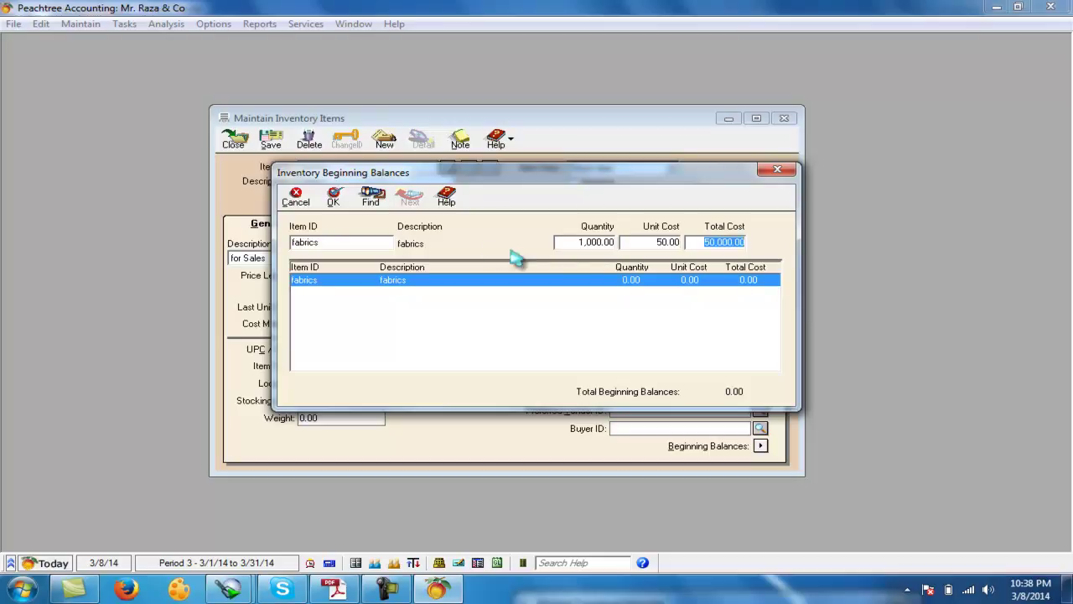
Correct the fabrics beginning quantity to 2,000, check it against the stock in trade line in the question PDF, and confirm the balance
{"action": "double_click", "coordinate": [667, 242]}
{"action": "left_click", "coordinate": [573, 243]}
{"action": "type", "text": "2000"}
{"action": "key", "text": "Tab"}
{"action": "left_click", "coordinate": [335, 589]}
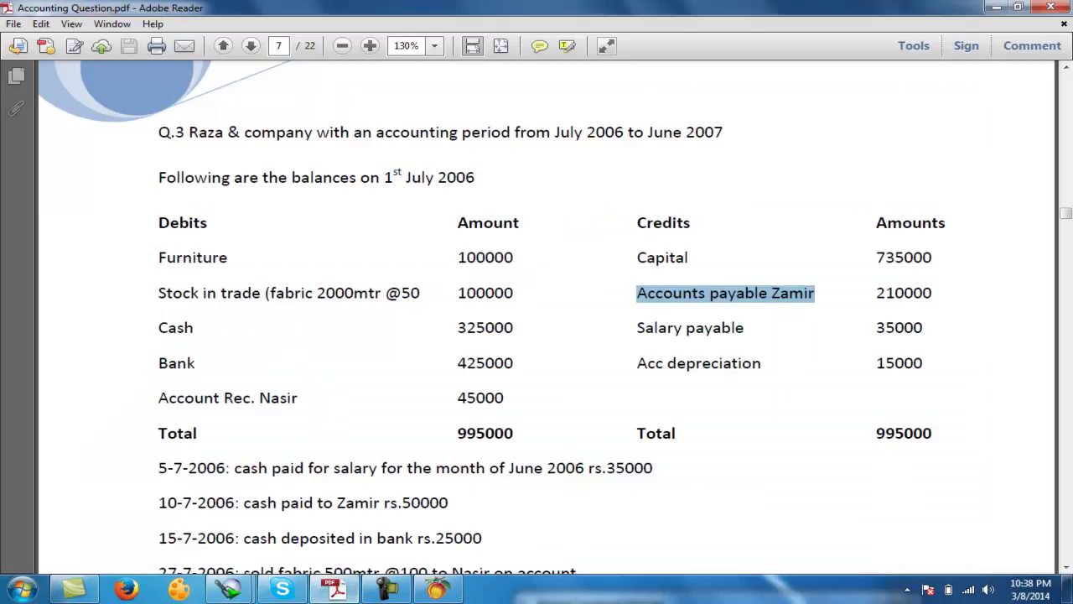
{"action": "left_click_drag", "start_coordinate": [271, 293], "coordinate": [400, 293]}
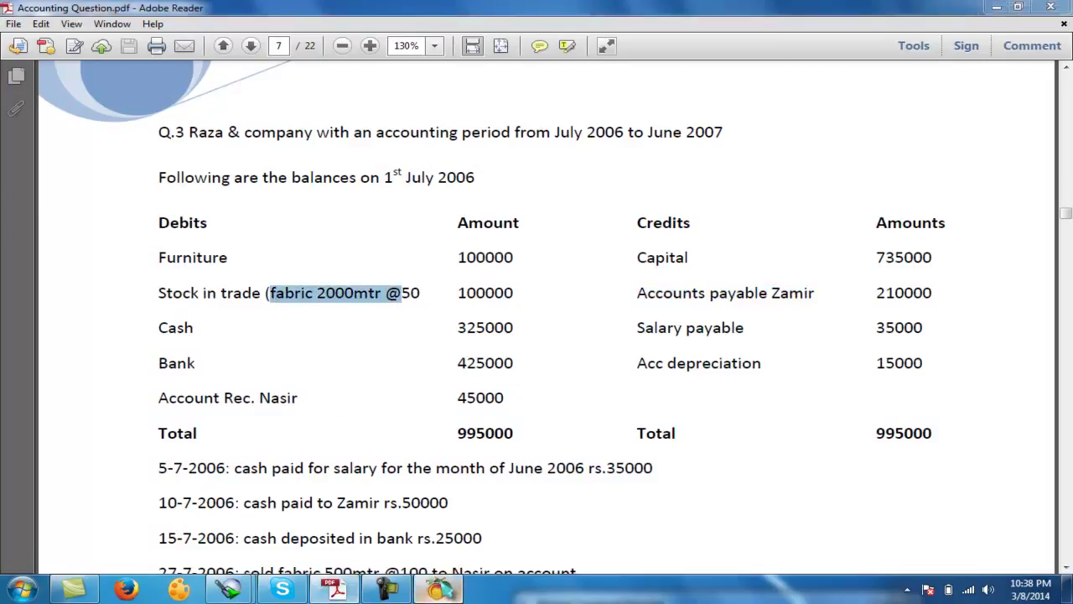
{"action": "left_click", "coordinate": [436, 587]}
{"action": "left_click", "coordinate": [336, 201]}
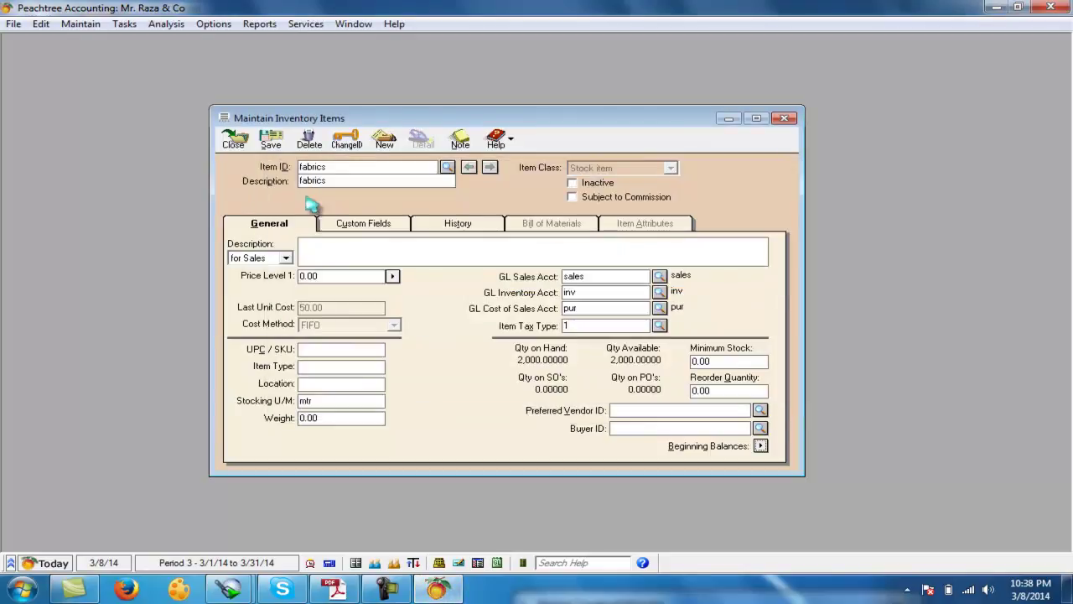
Recheck the fabrics item's beginning balance, and save and close the item record
{"action": "left_click", "coordinate": [760, 446]}
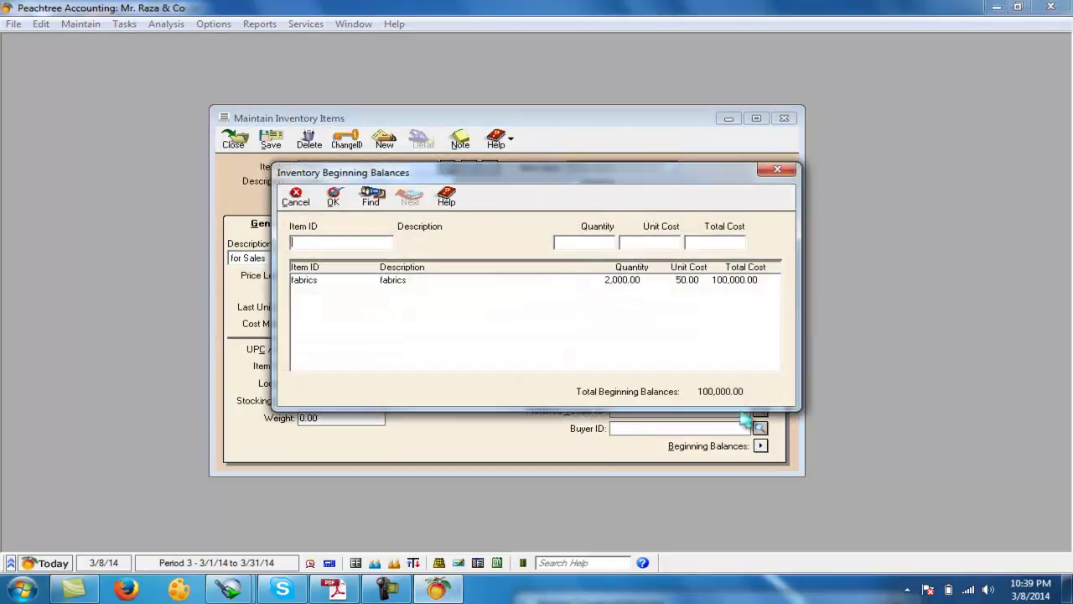
{"action": "left_click", "coordinate": [333, 198]}
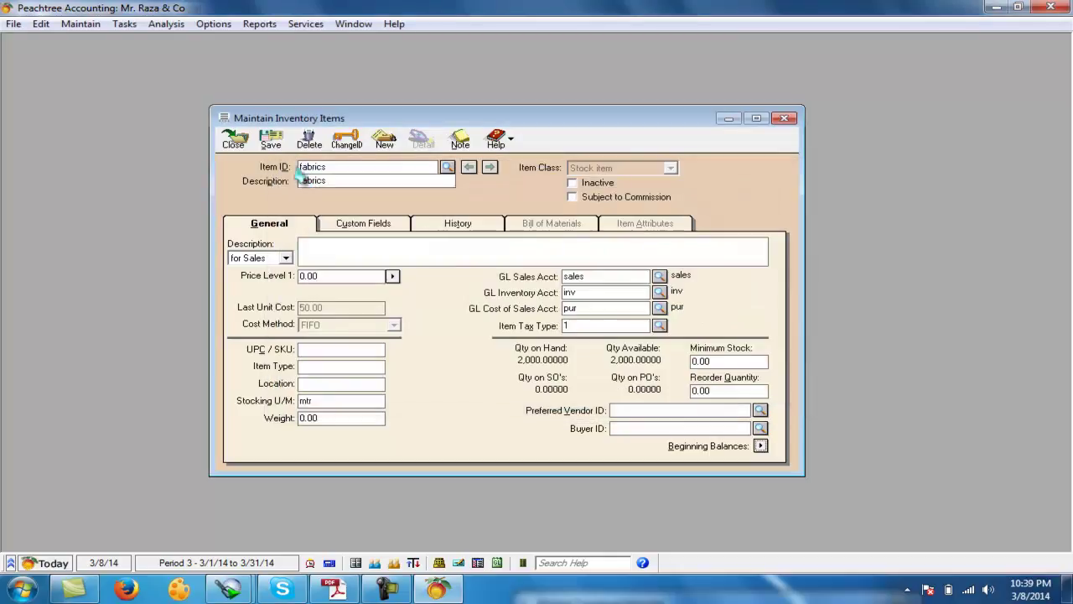
{"action": "left_click", "coordinate": [276, 147]}
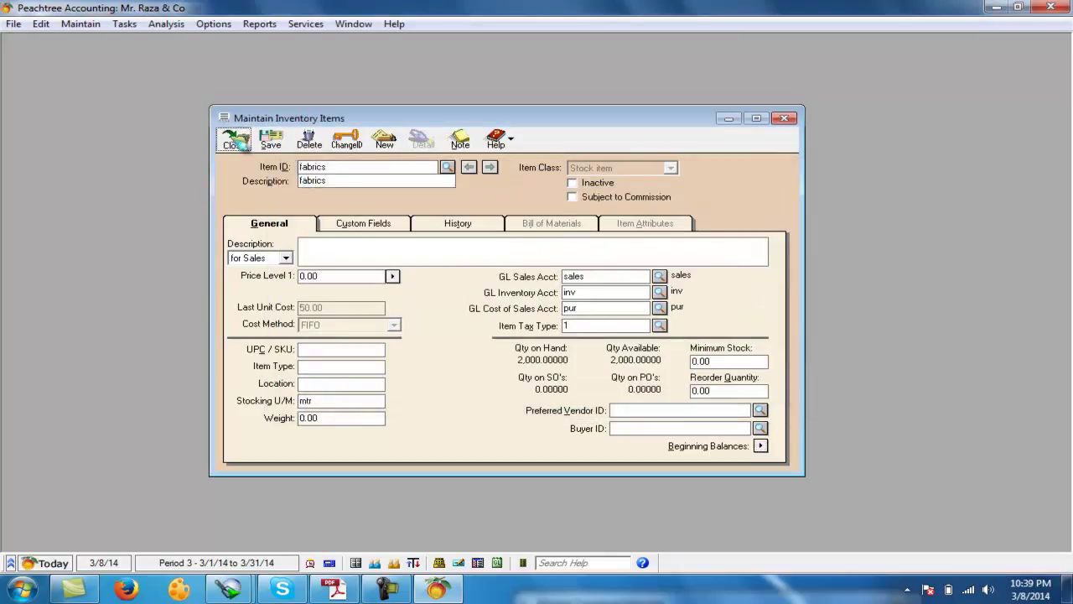
{"action": "left_click", "coordinate": [236, 139]}
Display the General Ledger Trial Balance report to check the account balances, and close it
{"action": "left_click", "coordinate": [259, 25]}
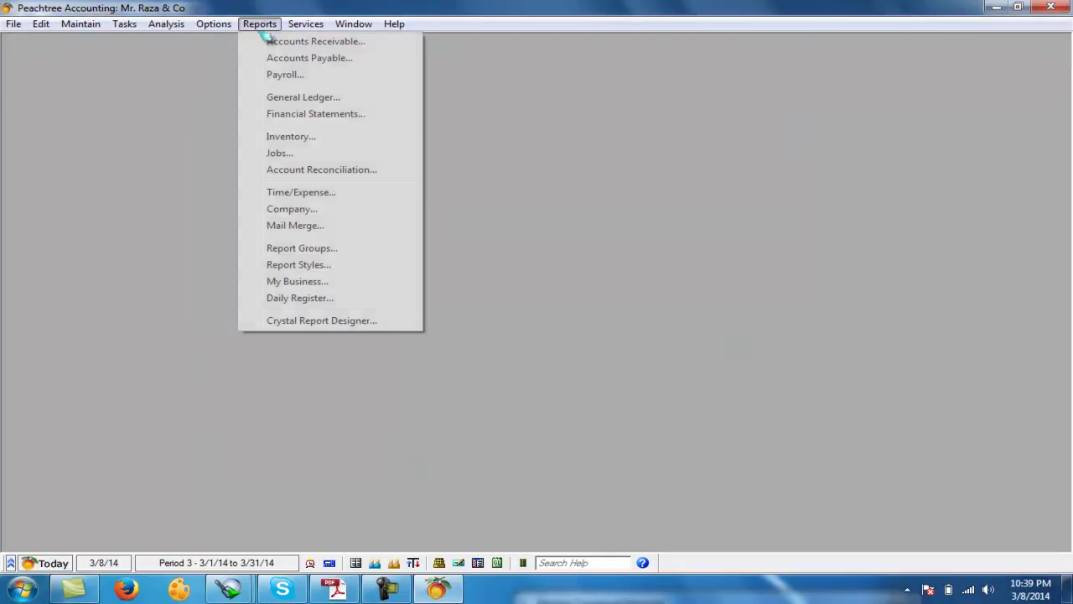
{"action": "left_click", "coordinate": [299, 117]}
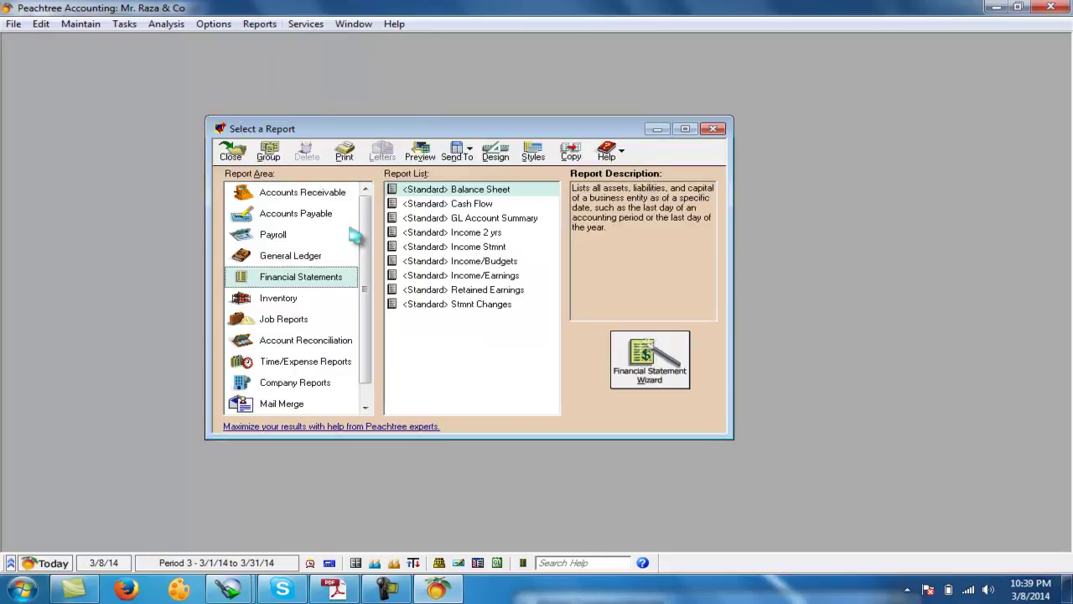
{"action": "left_click", "coordinate": [314, 255]}
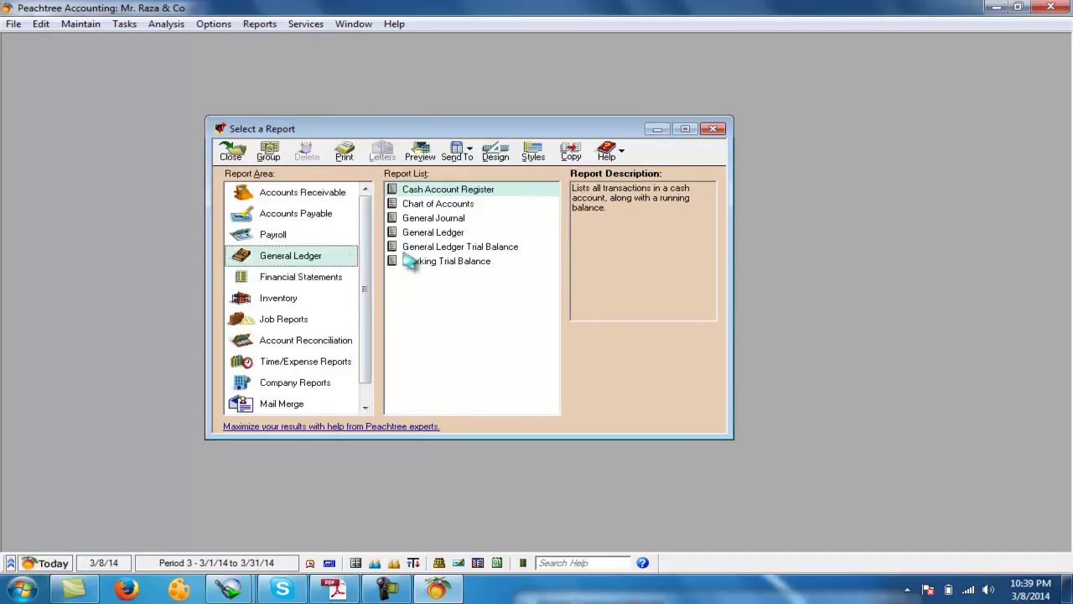
{"action": "double_click", "coordinate": [459, 248]}
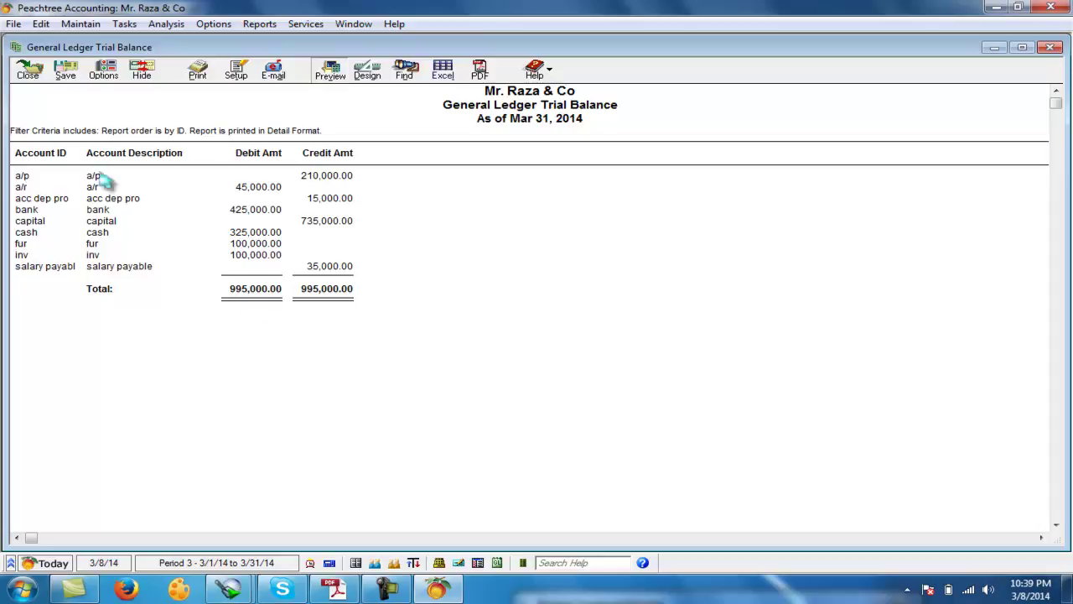
{"action": "left_click", "coordinate": [28, 69]}
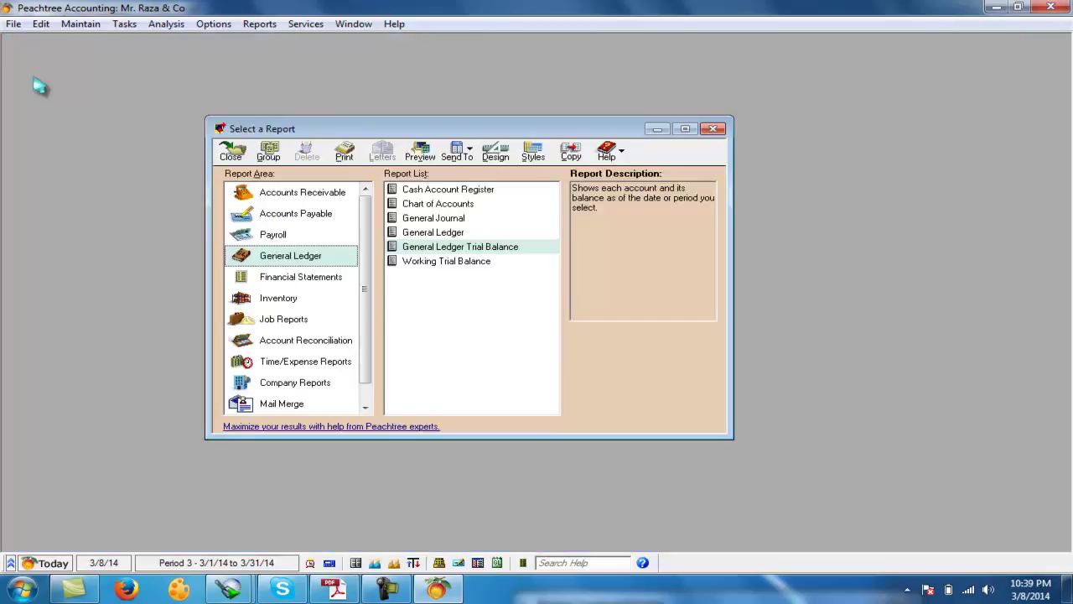
Display the Vendor Ledgers report to check the vendor's beginning balance, and close it
{"action": "left_click", "coordinate": [302, 213]}
{"action": "left_click", "coordinate": [414, 322]}
{"action": "double_click", "coordinate": [415, 322]}
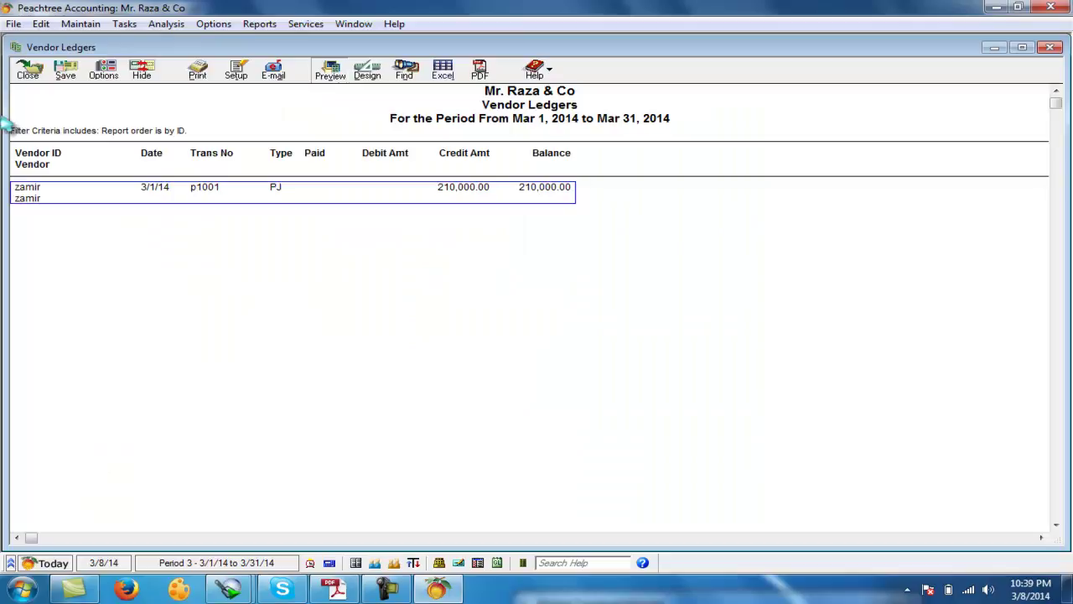
{"action": "left_click", "coordinate": [28, 69]}
Display the Customer Ledgers report to check the customer's beginning balance, and close it
{"action": "left_click", "coordinate": [265, 200]}
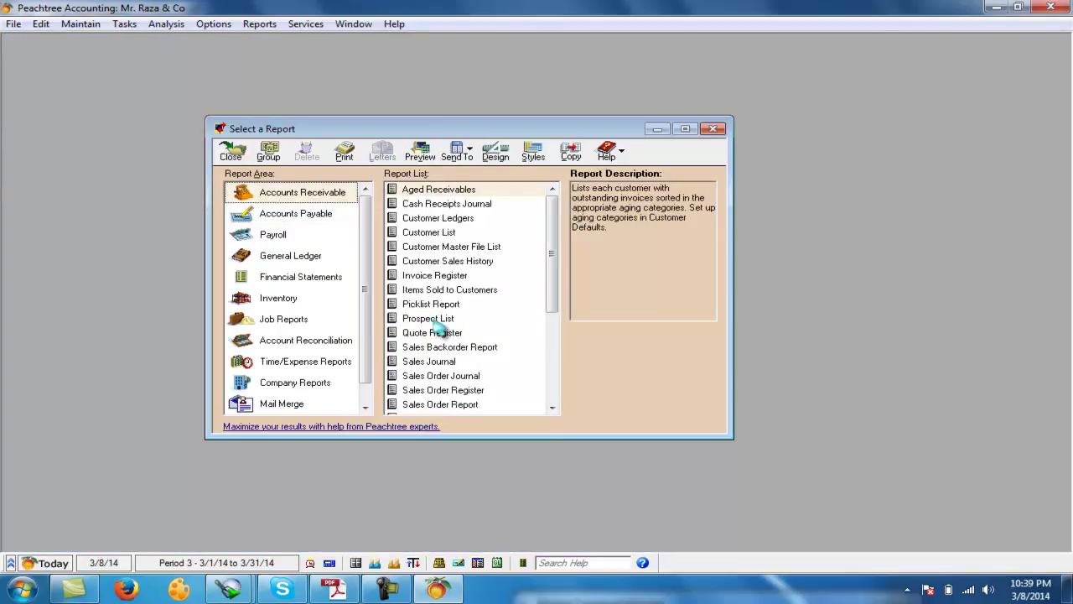
{"action": "left_click", "coordinate": [441, 220]}
{"action": "double_click", "coordinate": [439, 222]}
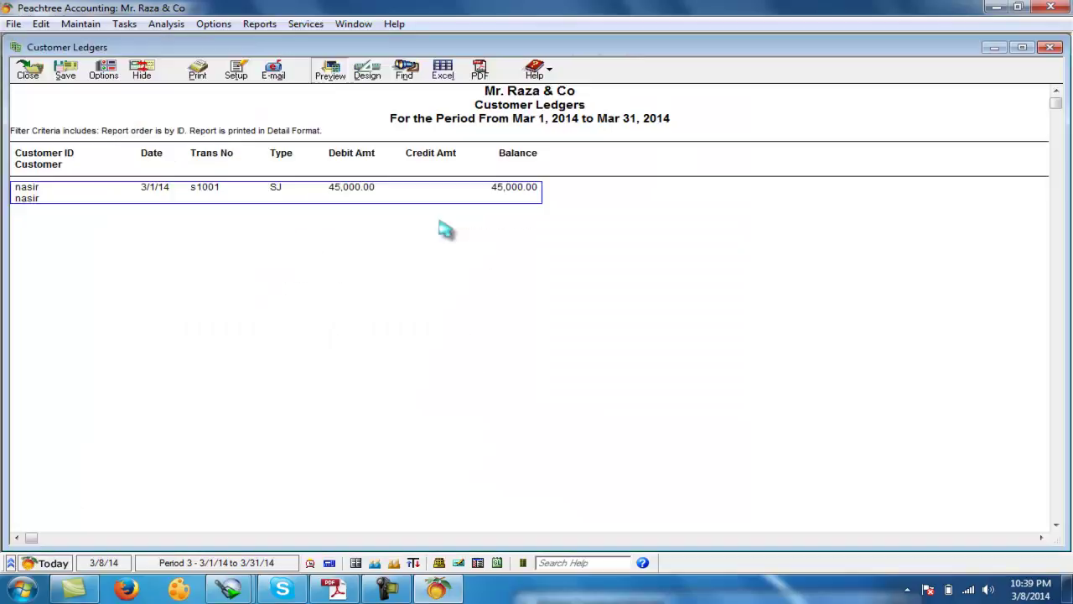
{"action": "left_click", "coordinate": [31, 72]}
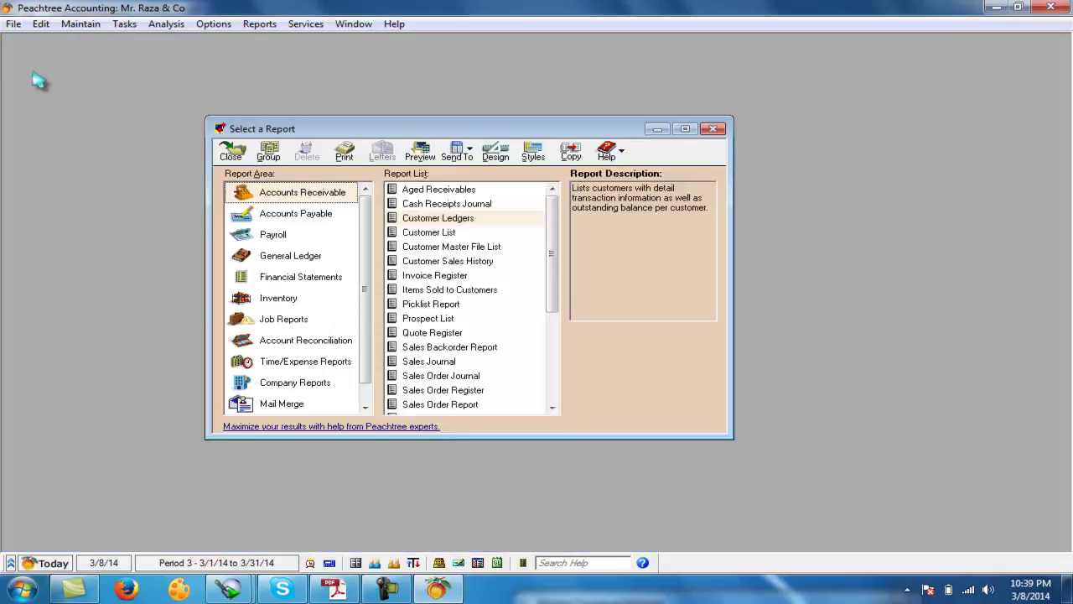
Display the Inventory Valuation Report to check the fabrics stock, and close the report and the report selection window
{"action": "left_click", "coordinate": [306, 303]}
{"action": "left_click", "coordinate": [488, 335]}
{"action": "double_click", "coordinate": [489, 336]}
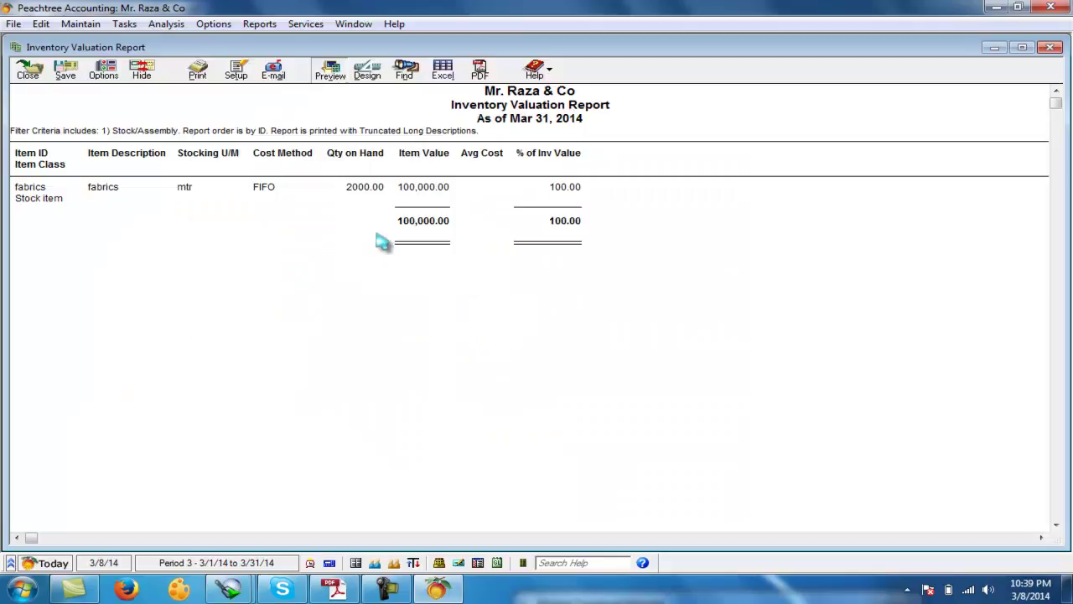
{"action": "left_click", "coordinate": [39, 73]}
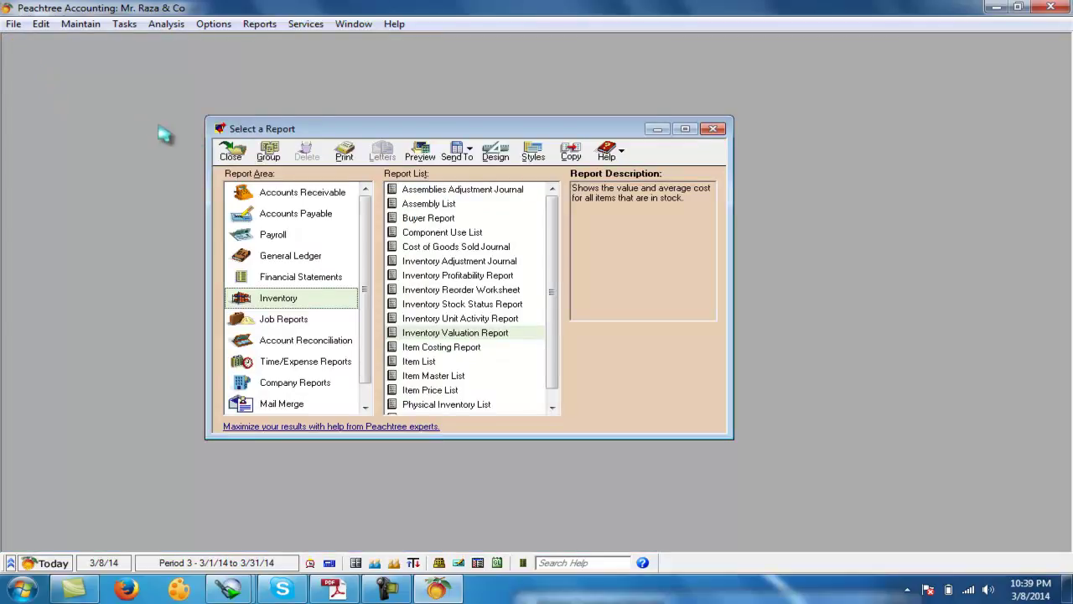
{"action": "left_click", "coordinate": [228, 154]}
Switch to the question PDF in Adobe Reader and review the dated transactions below the opening balances
{"action": "left_click", "coordinate": [335, 589]}
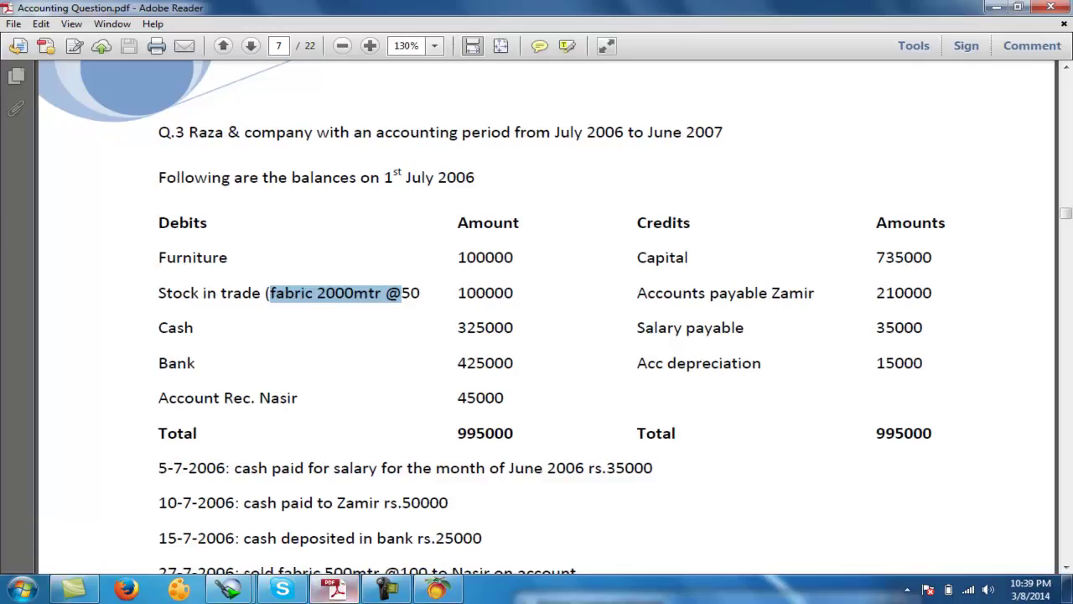
{"action": "left_click", "coordinate": [1066, 567]}
{"action": "scroll", "coordinate": [1066, 567], "scroll_direction": "down", "scroll_amount": 10}
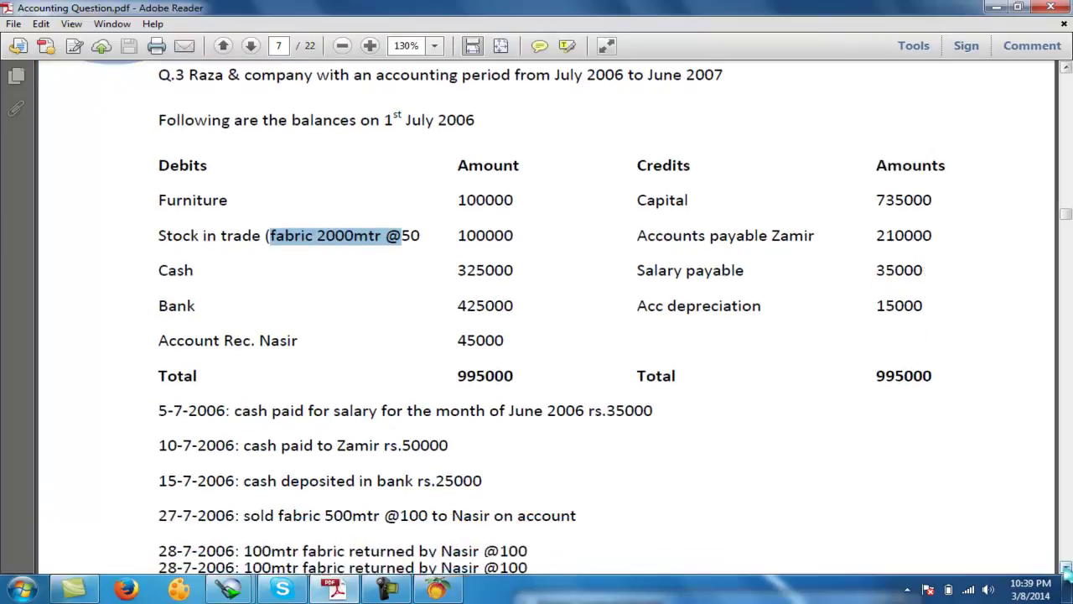
Review the 5-7-2006 salary payment transaction and compare it with the salary payable opening balance in the question PDF
{"action": "scroll", "coordinate": [1066, 567], "scroll_direction": "down", "scroll_amount": 1}
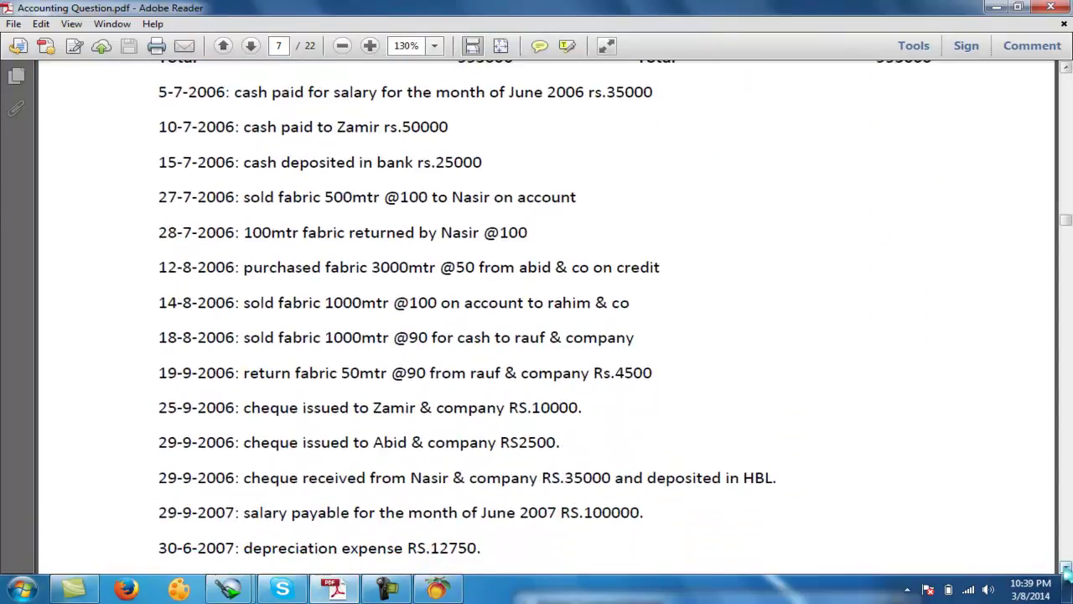
{"action": "left_click_drag", "start_coordinate": [249, 92], "coordinate": [544, 92]}
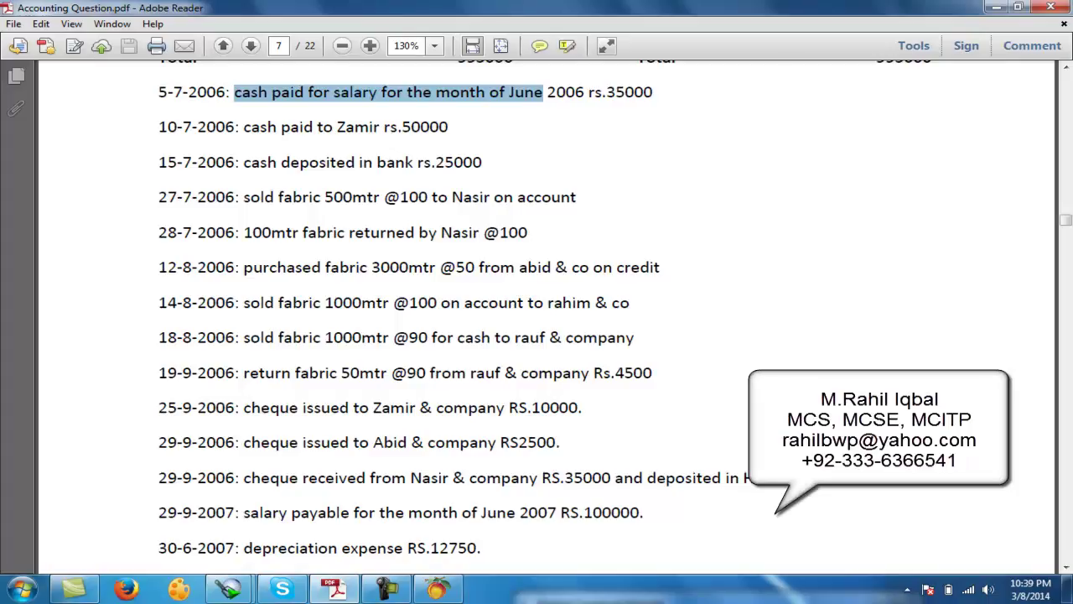
{"action": "left_click", "coordinate": [292, 92]}
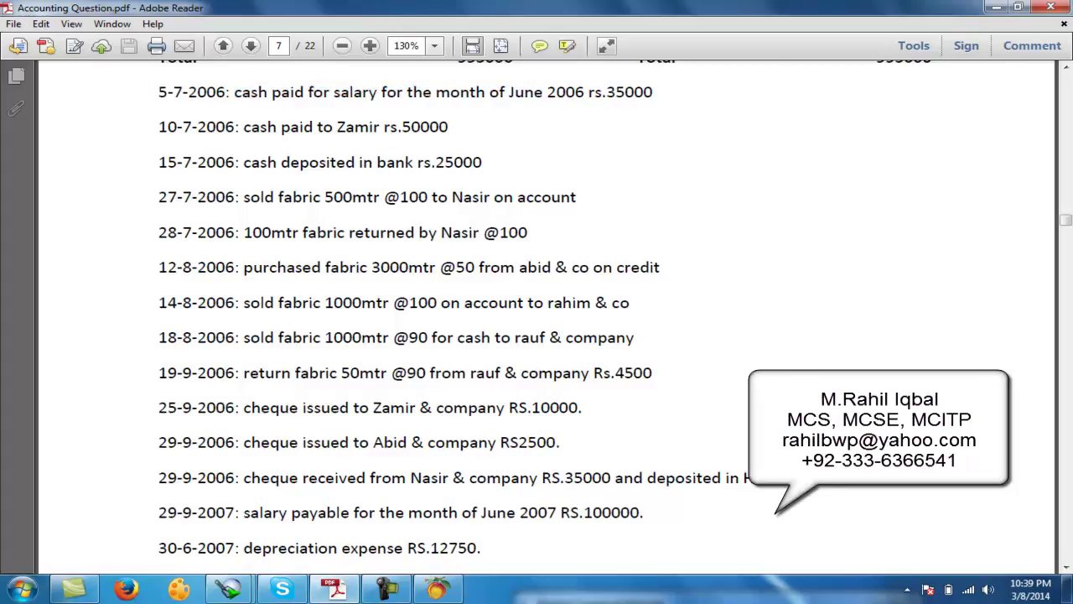
{"action": "left_click_drag", "start_coordinate": [235, 92], "coordinate": [303, 93]}
{"action": "left_click", "coordinate": [1066, 69]}
{"action": "left_click", "coordinate": [1066, 69]}
{"action": "left_click", "coordinate": [1066, 69]}
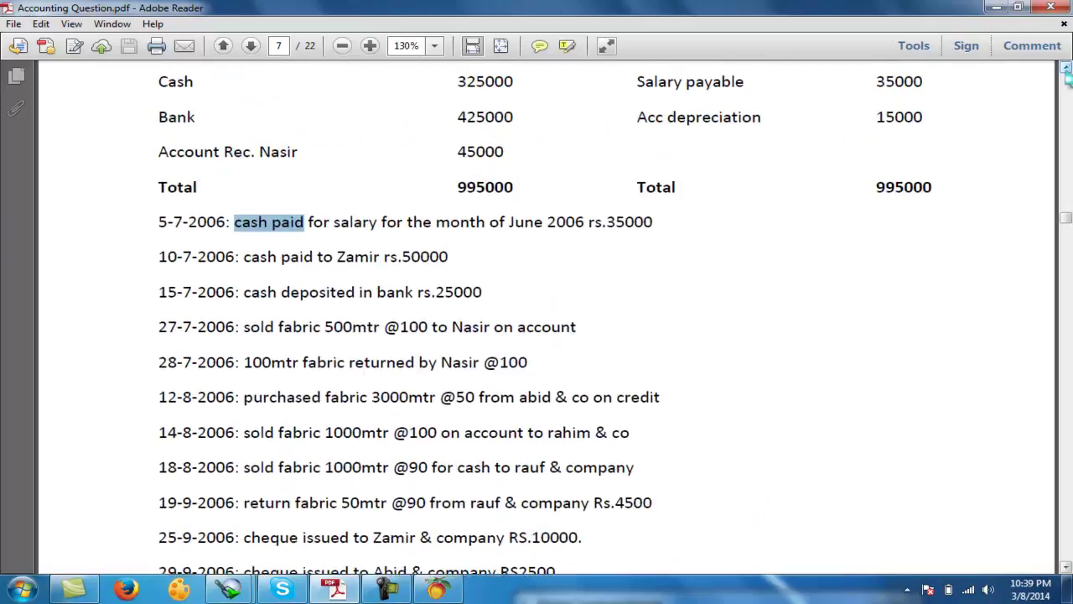
{"action": "left_click", "coordinate": [1067, 68]}
{"action": "triple_click", "coordinate": [645, 215]}
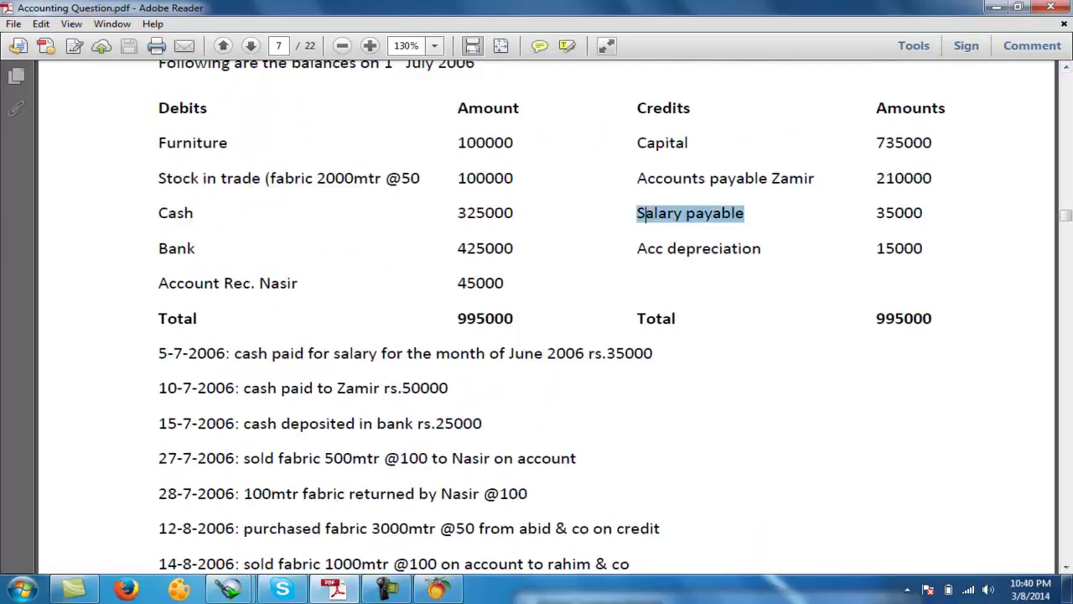
{"action": "left_click_drag", "start_coordinate": [876, 214], "coordinate": [904, 214]}
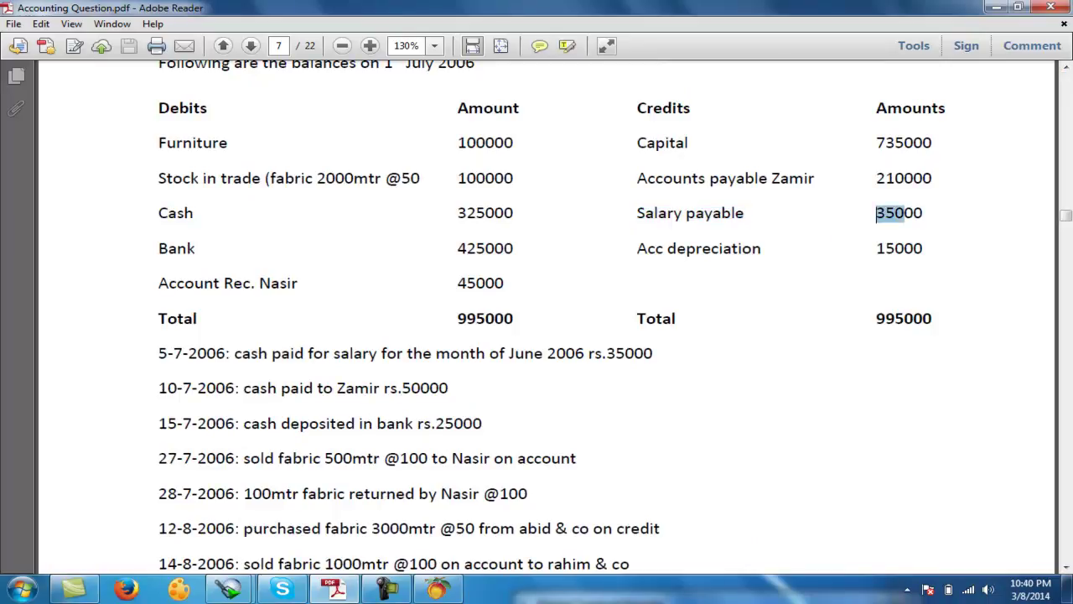
Switch to Peachtree Accounting and start a General Journal Entry that debits salary payable with 35,000
{"action": "left_click", "coordinate": [434, 590]}
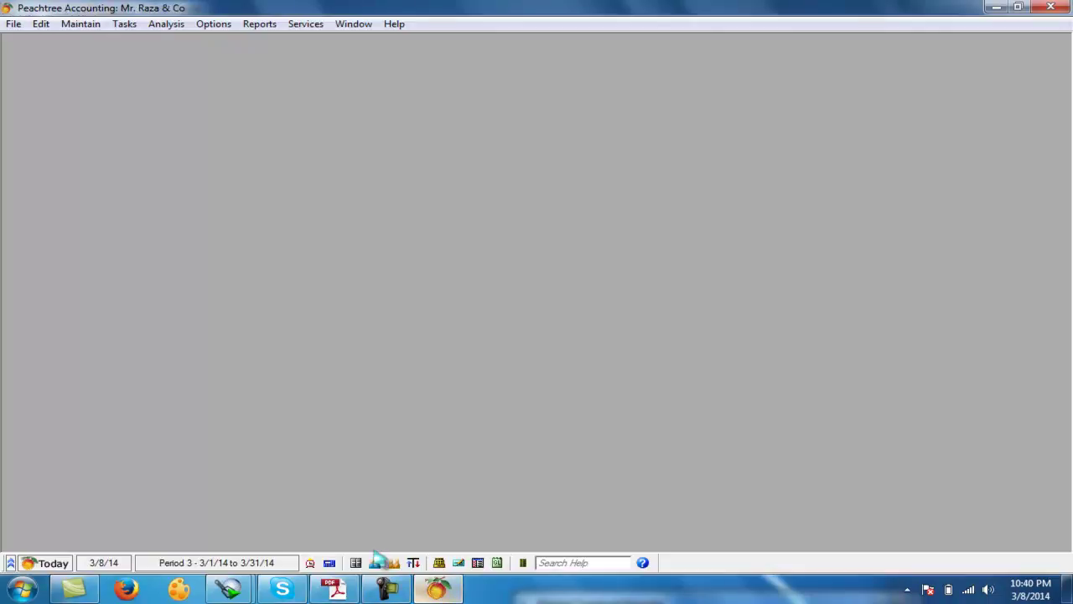
{"action": "left_click", "coordinate": [124, 24]}
{"action": "left_click", "coordinate": [180, 372]}
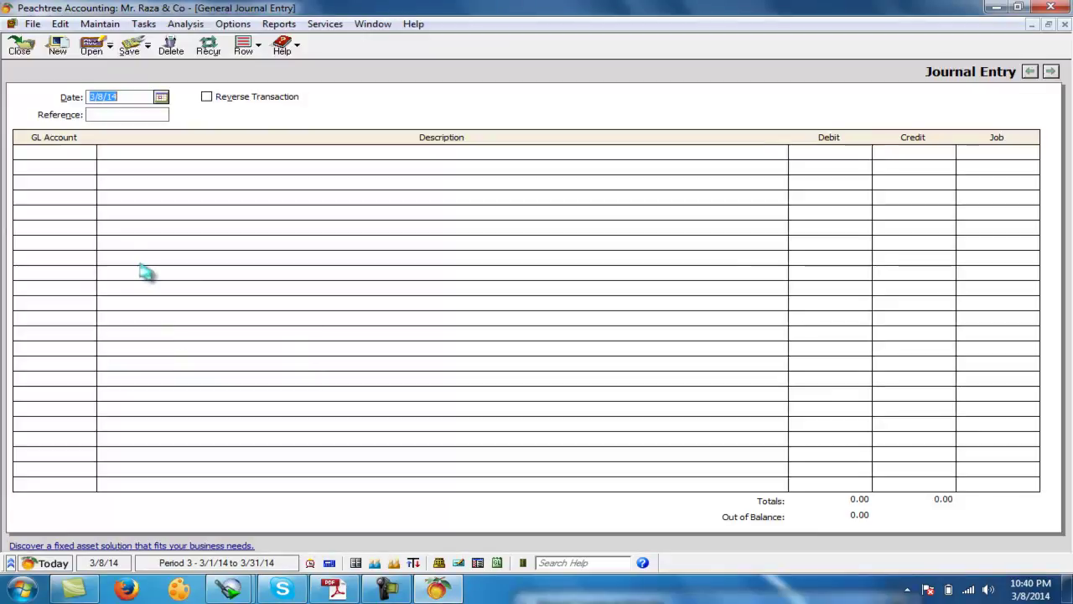
{"action": "left_click", "coordinate": [51, 151]}
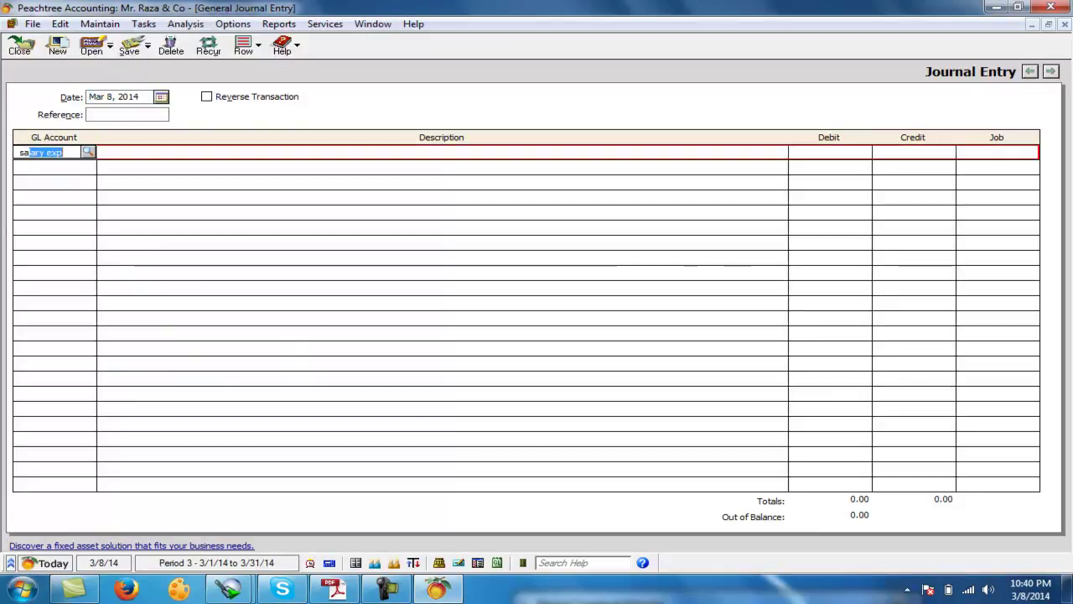
{"action": "type", "text": "sal"}
{"action": "left_click", "coordinate": [88, 152]}
{"action": "double_click", "coordinate": [60, 251]}
{"action": "key", "text": "Tab"}
{"action": "type", "text": "35,000"}
{"action": "key", "text": "Tab"}
Credit cash with 35,000 on the second line of the journal entry, then save the entry and close the window
{"action": "key", "text": "Tab"}
{"action": "key", "text": "Tab"}
{"action": "type", "text": "cash"}
{"action": "key", "text": "Tab"}
{"action": "key", "text": "Tab"}
{"action": "key", "text": "Tab"}
{"action": "type", "text": "35,000"}
{"action": "key", "text": "Tab"}
{"action": "key", "text": "Tab"}
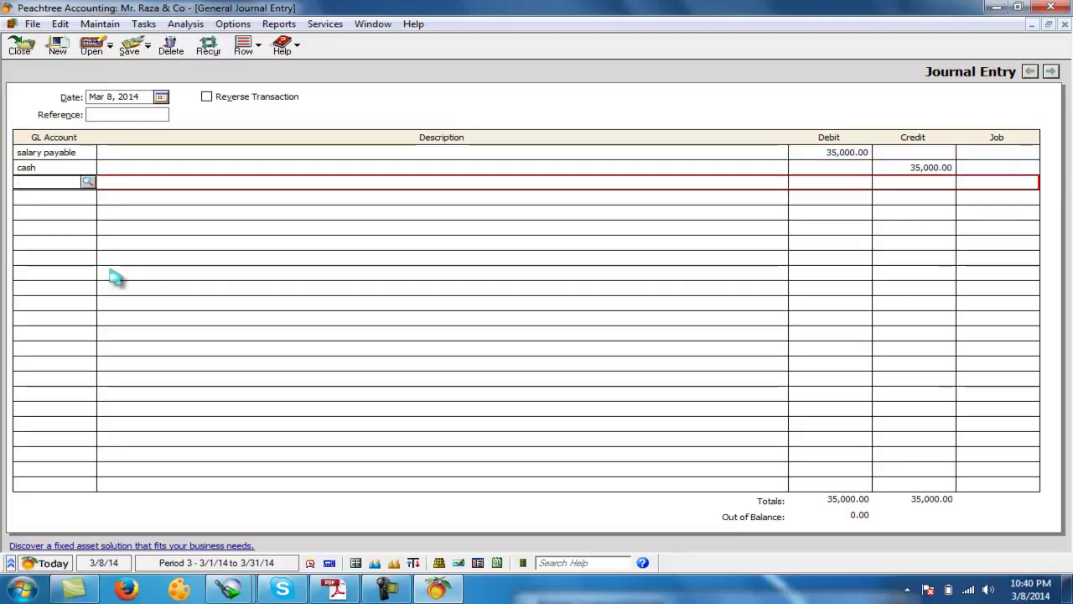
{"action": "left_click", "coordinate": [129, 47]}
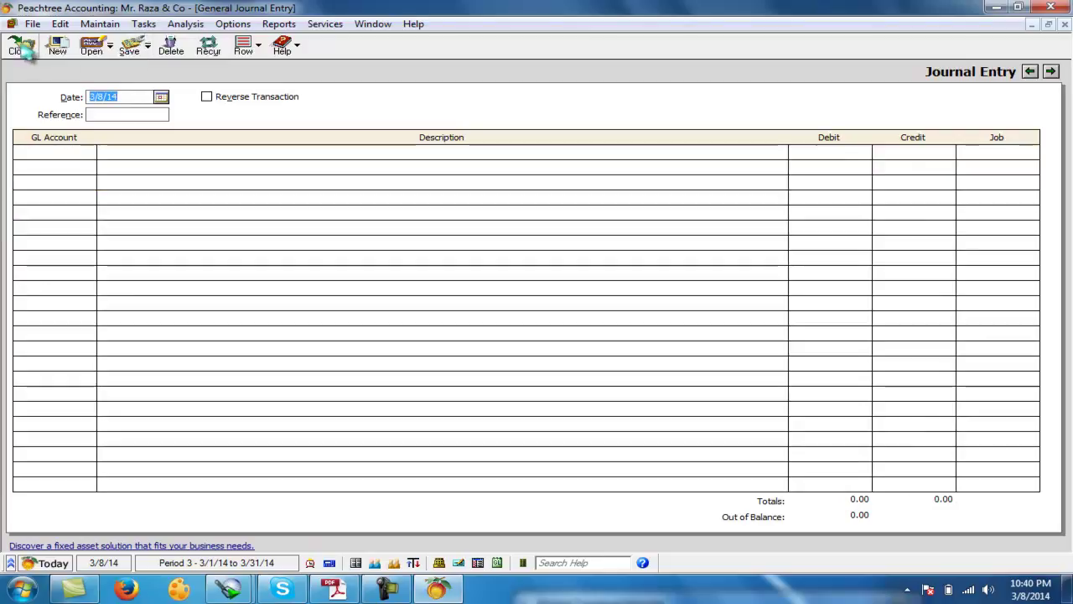
{"action": "left_click", "coordinate": [19, 46]}
Switch to the question PDF in Adobe Reader and review the 10-7-2006 cash payment to the vendor
{"action": "left_click", "coordinate": [334, 588]}
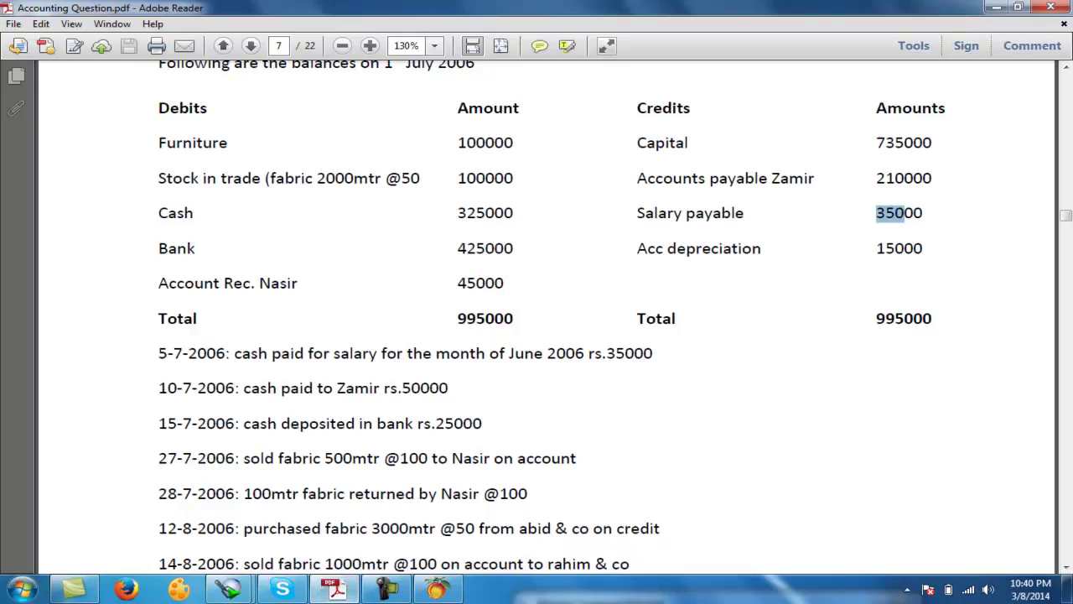
{"action": "left_click_drag", "start_coordinate": [243, 387], "coordinate": [448, 388]}
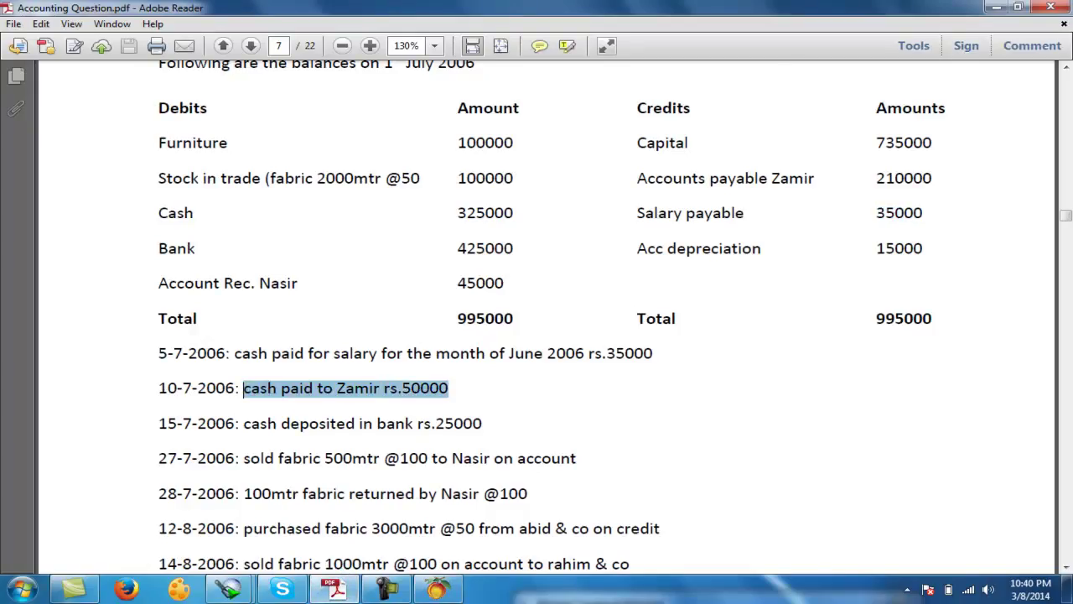
{"action": "left_click", "coordinate": [438, 590]}
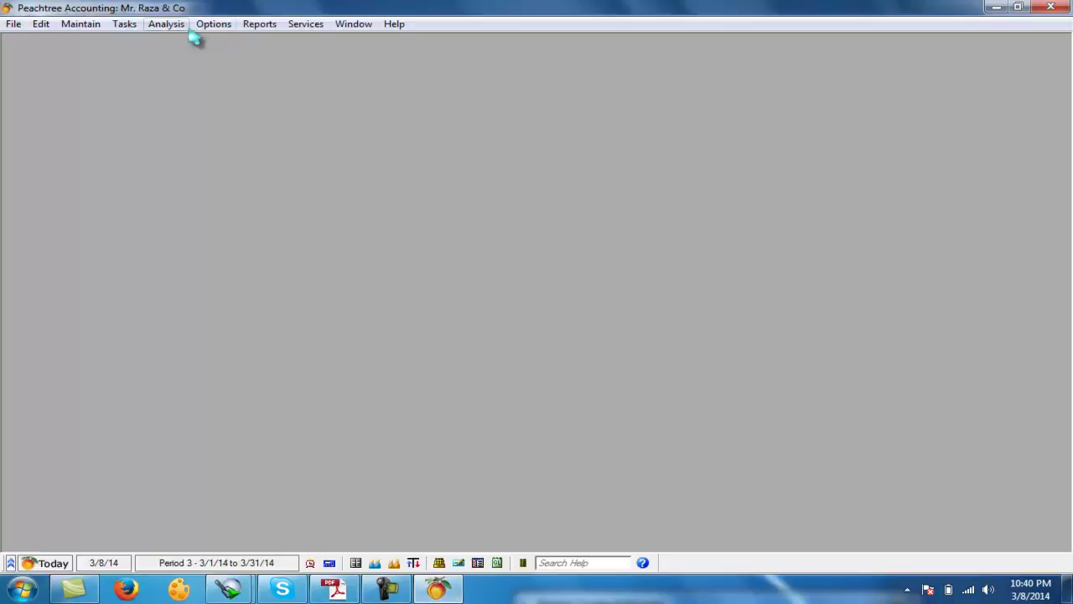
{"action": "left_click", "coordinate": [432, 592]}
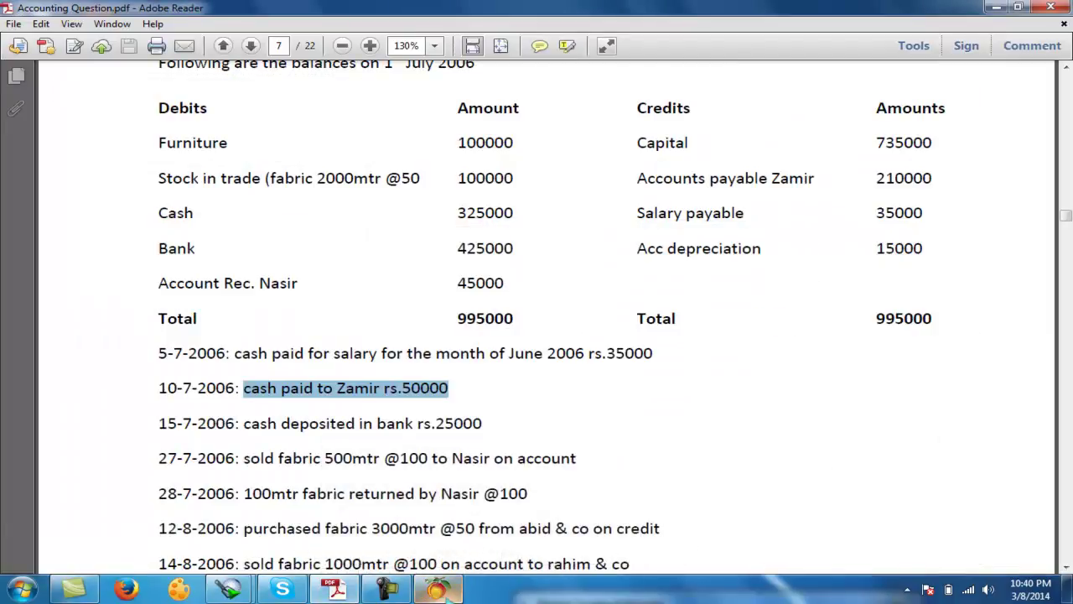
In Peachtree Accounting, create a Payment to the existing vendor, applying 50,000 to invoice p1001
{"action": "left_click", "coordinate": [435, 590]}
{"action": "left_click", "coordinate": [124, 23]}
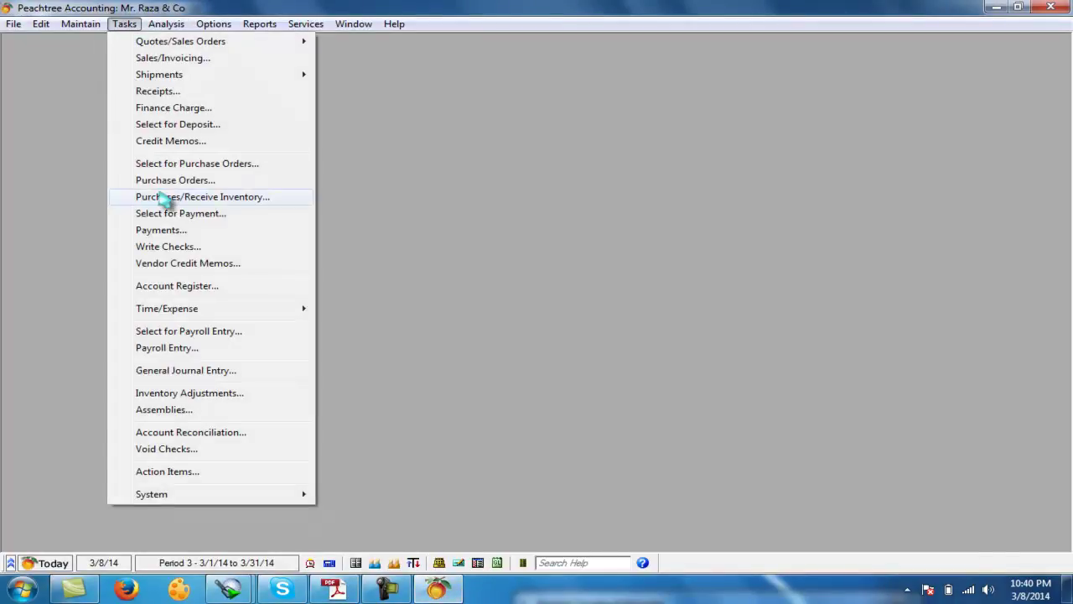
{"action": "left_click", "coordinate": [168, 231]}
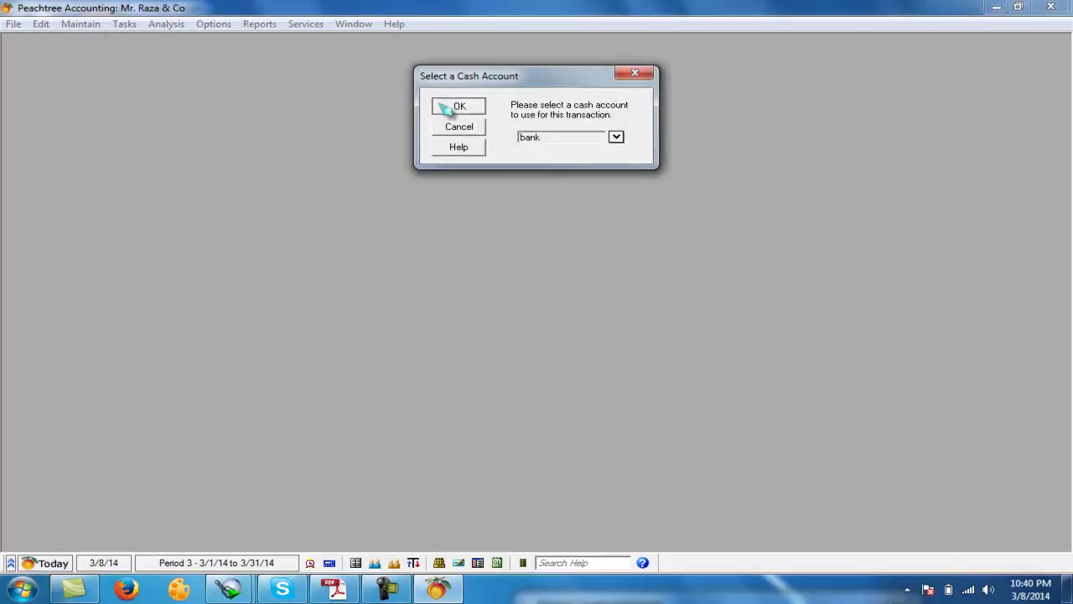
{"action": "left_click", "coordinate": [444, 111]}
{"action": "left_click", "coordinate": [250, 125]}
{"action": "left_click", "coordinate": [140, 148]}
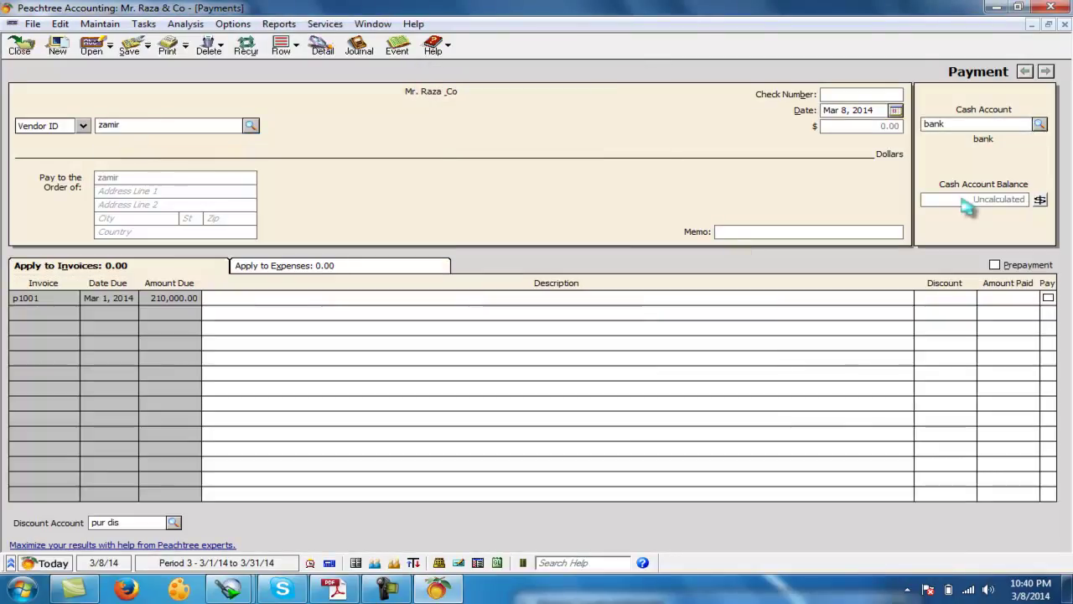
{"action": "left_click", "coordinate": [990, 298]}
{"action": "type", "text": "5"}
{"action": "type", "text": "0,000"}
{"action": "key", "text": "Tab"}
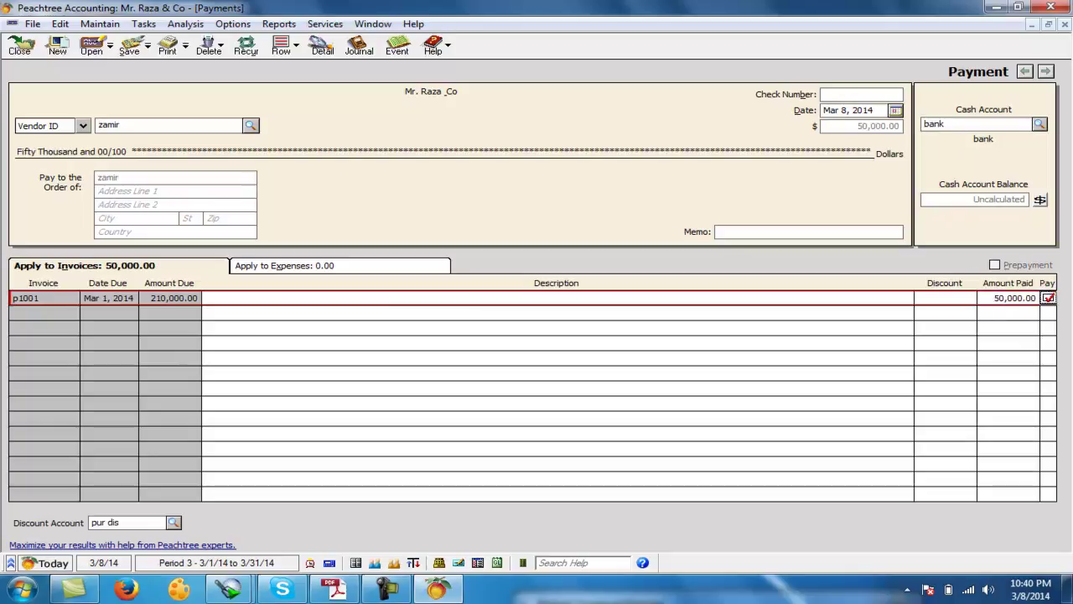
Set the payment's cash account to cash, enter check number 2354 and memo "1st payment a p1", and save and close it
{"action": "left_click", "coordinate": [1038, 124]}
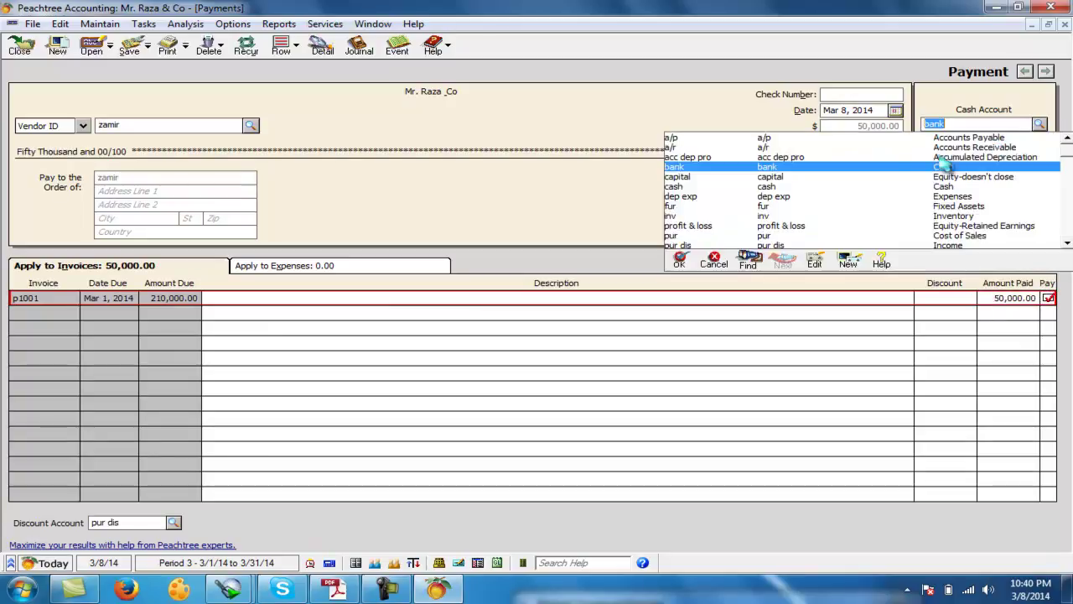
{"action": "left_click", "coordinate": [689, 191]}
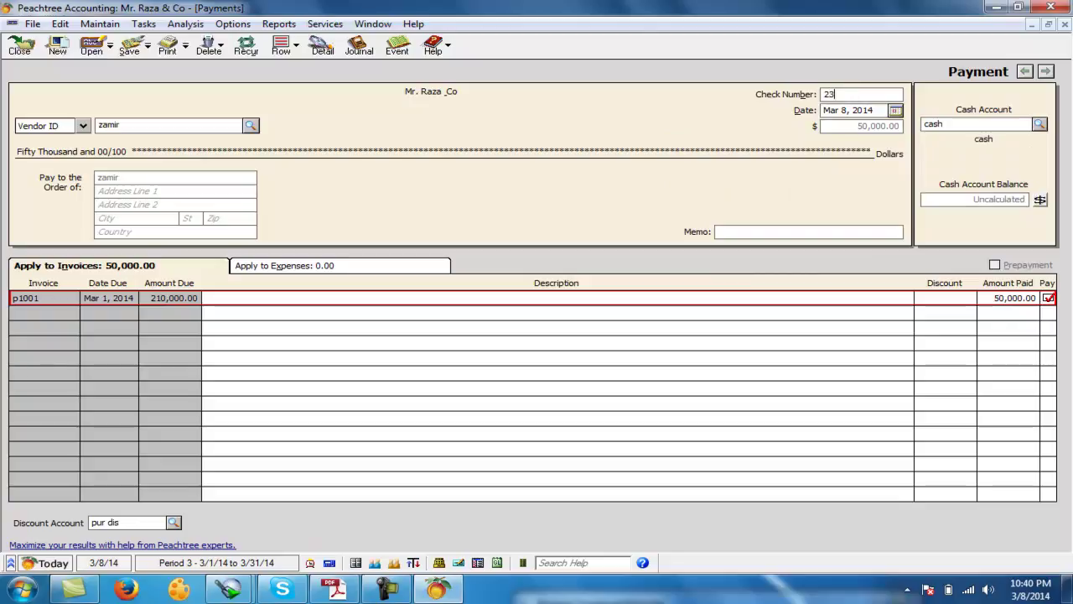
{"action": "type", "text": "1st payment a p"}
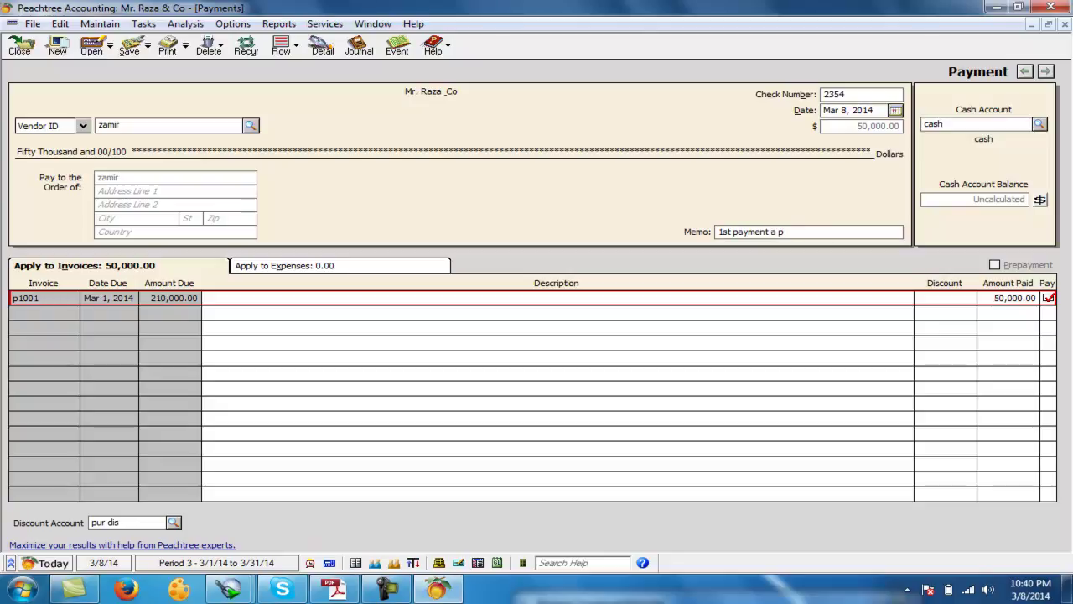
{"action": "type", "text": "1"}
{"action": "left_click", "coordinate": [127, 44]}
{"action": "left_click", "coordinate": [19, 45]}
Display the Vendor Ledgers report to check the posted vendor payment, and close the report and the report selection window
{"action": "left_click", "coordinate": [263, 25]}
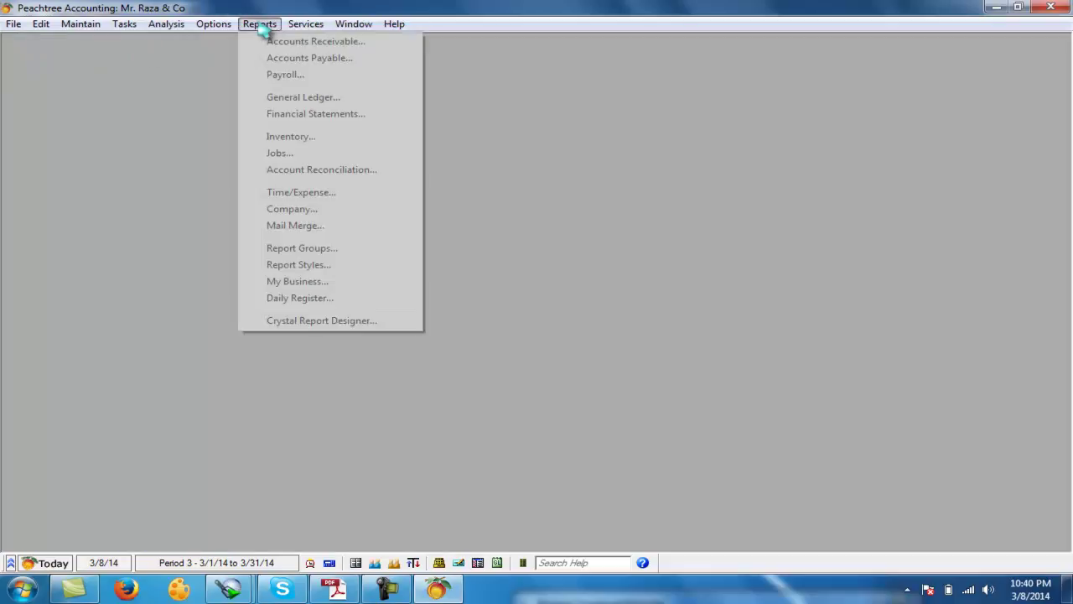
{"action": "left_click", "coordinate": [304, 58]}
{"action": "double_click", "coordinate": [445, 322]}
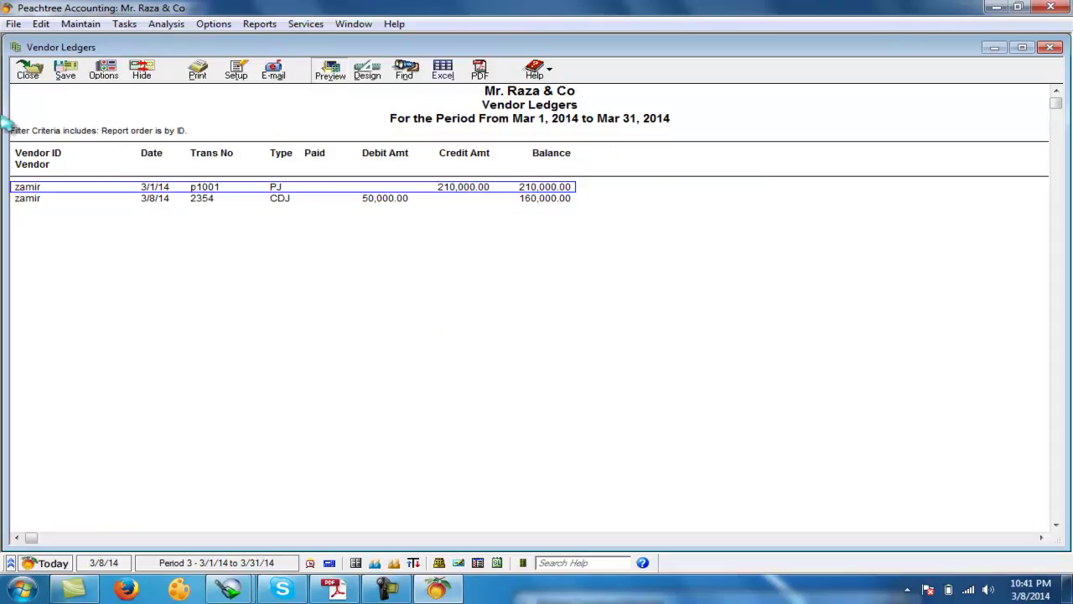
{"action": "left_click", "coordinate": [28, 71]}
{"action": "left_click", "coordinate": [238, 162]}
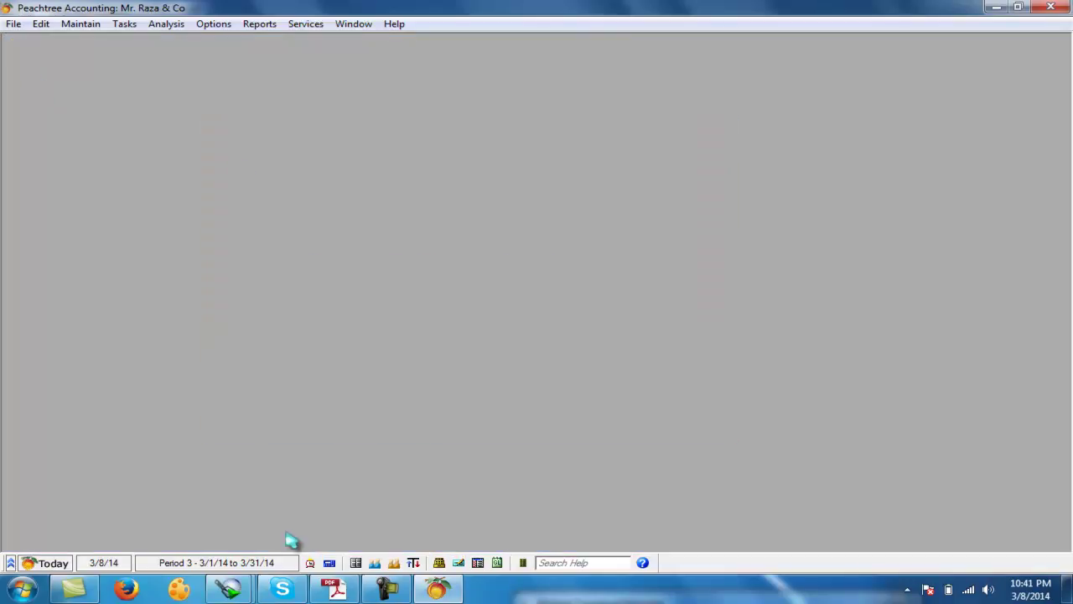
Review the 15-7-2006 bank deposit in the question PDF and debit bank with 25,000 in a new Peachtree General Journal Entry
{"action": "left_click", "coordinate": [335, 588]}
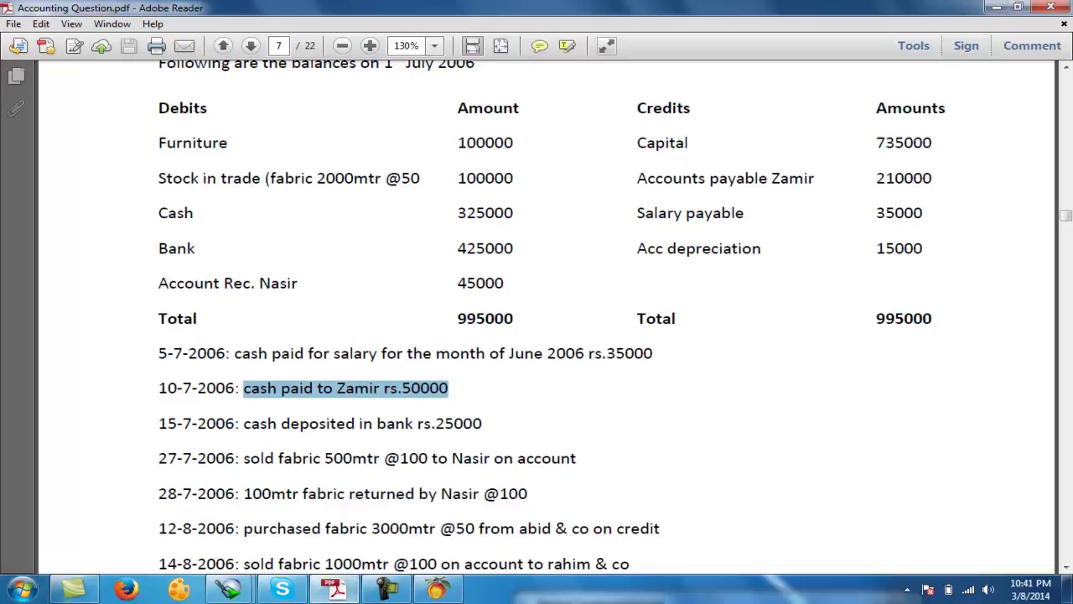
{"action": "triple_click", "coordinate": [268, 423]}
{"action": "left_click", "coordinate": [441, 589]}
{"action": "left_click", "coordinate": [124, 23]}
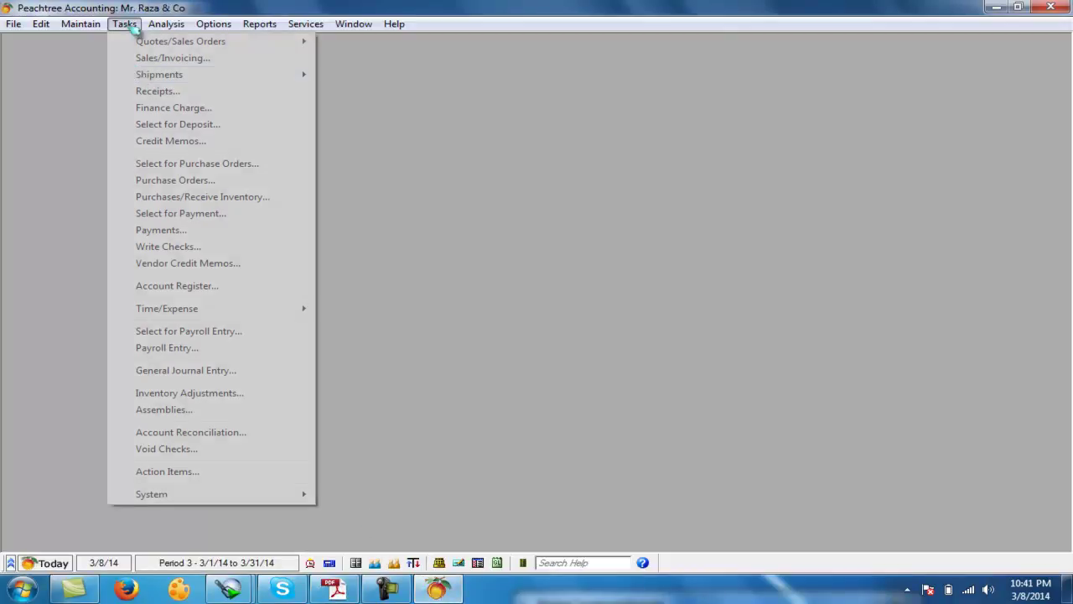
{"action": "left_click", "coordinate": [202, 370]}
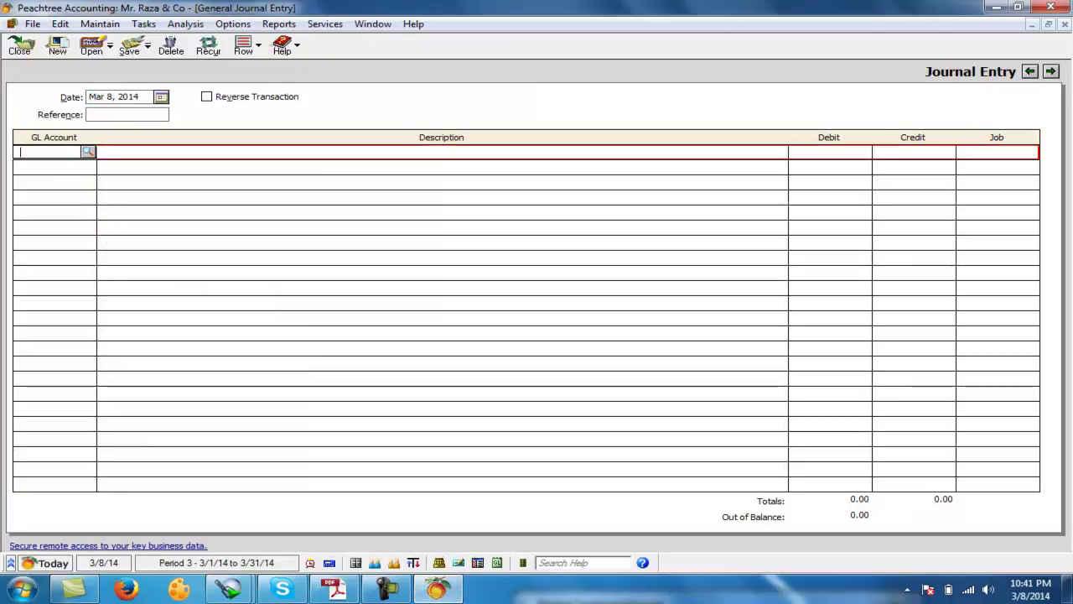
{"action": "key", "text": "Tab"}
{"action": "key", "text": "Tab"}
{"action": "type", "text": "25,000"}
{"action": "key", "text": "Tab"}
{"action": "key", "text": "Tab"}
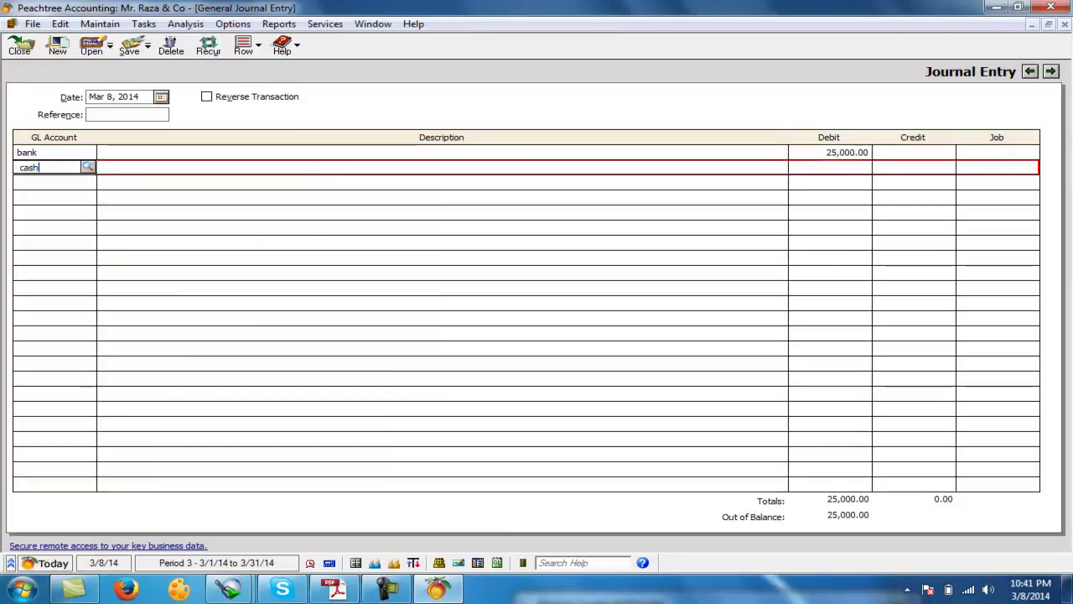
Credit cash with 25,000 on the second line of the bank deposit entry, then save it and close the window
{"action": "type", "text": "cas"}
{"action": "key", "text": "Tab"}
{"action": "key", "text": "Tab"}
{"action": "key", "text": "Tab"}
{"action": "type", "text": "25,000"}
{"action": "key", "text": "Tab"}
{"action": "key", "text": "Tab"}
{"action": "left_click", "coordinate": [129, 51]}
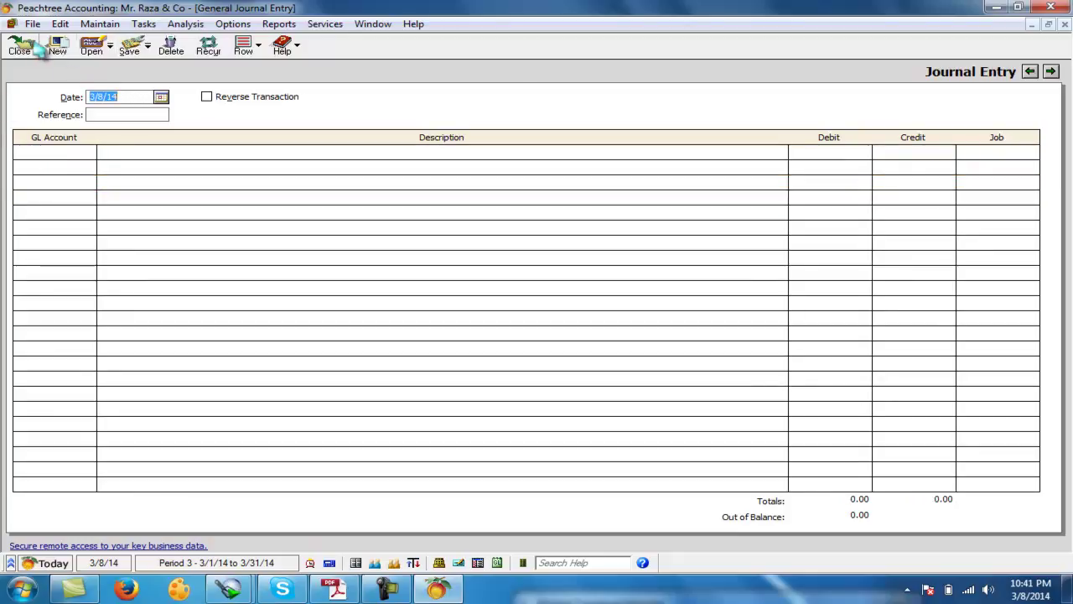
{"action": "left_click", "coordinate": [21, 47]}
Display the General Ledger report to check the bank and cash postings, and close the report and the report selection window
{"action": "left_click", "coordinate": [259, 25]}
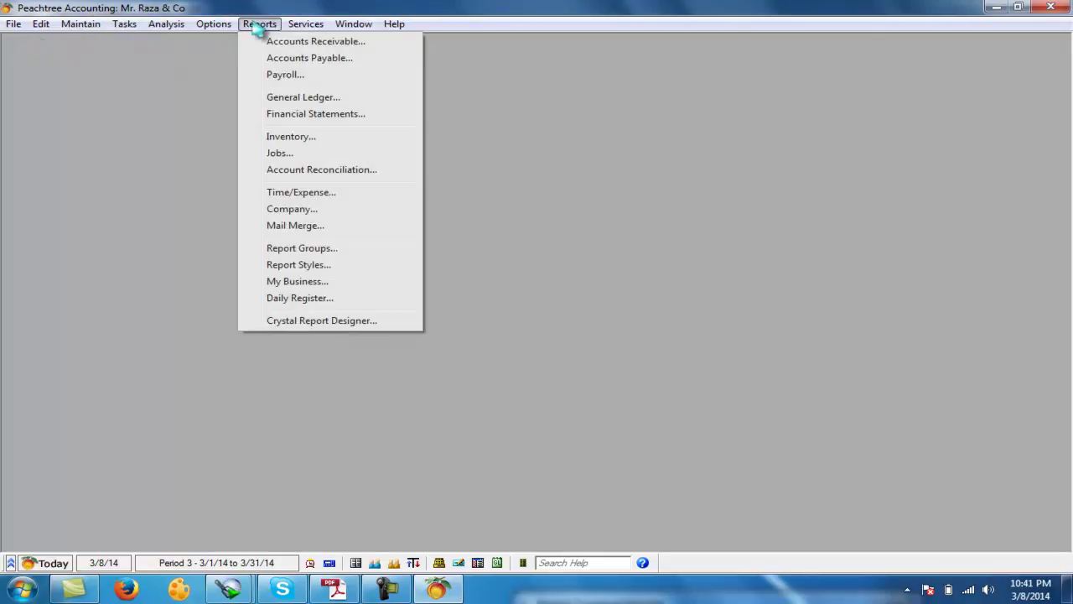
{"action": "left_click", "coordinate": [303, 97]}
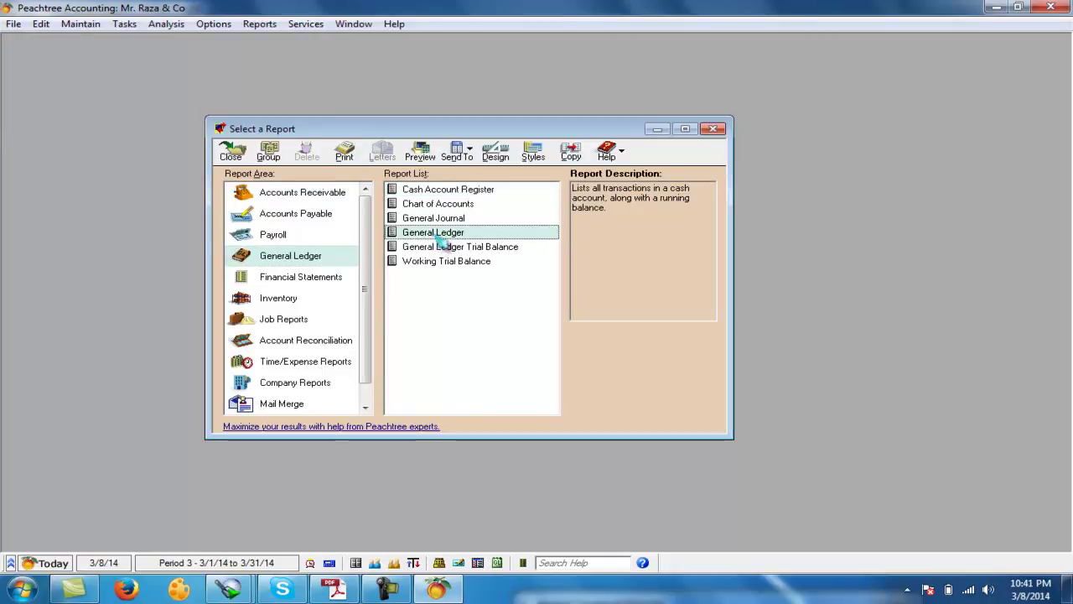
{"action": "double_click", "coordinate": [435, 236]}
{"action": "scroll", "coordinate": [223, 340], "scroll_direction": "down", "scroll_amount": 1}
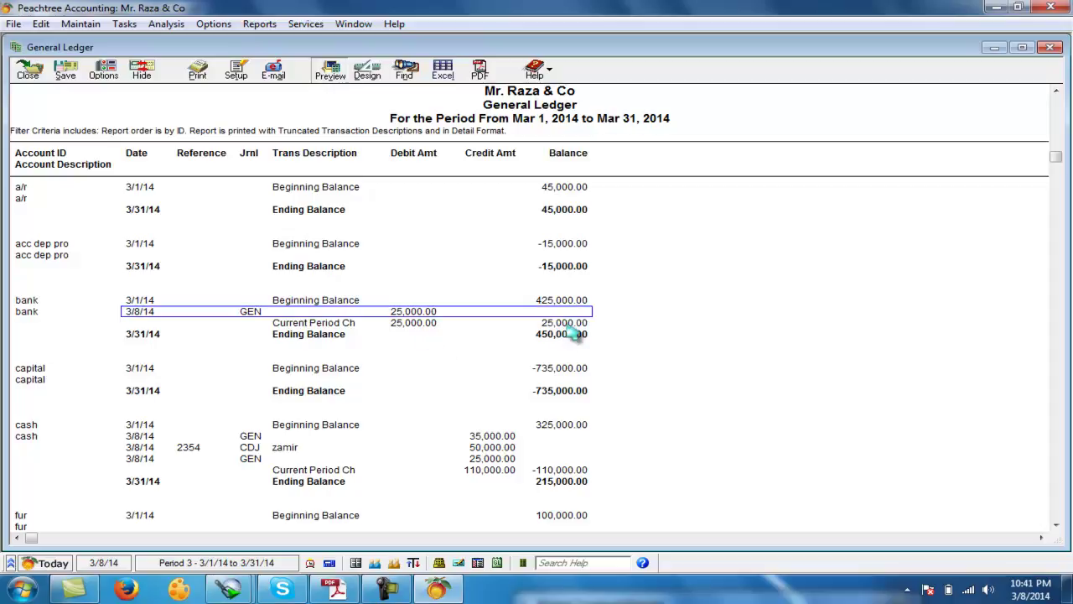
{"action": "left_click", "coordinate": [29, 70]}
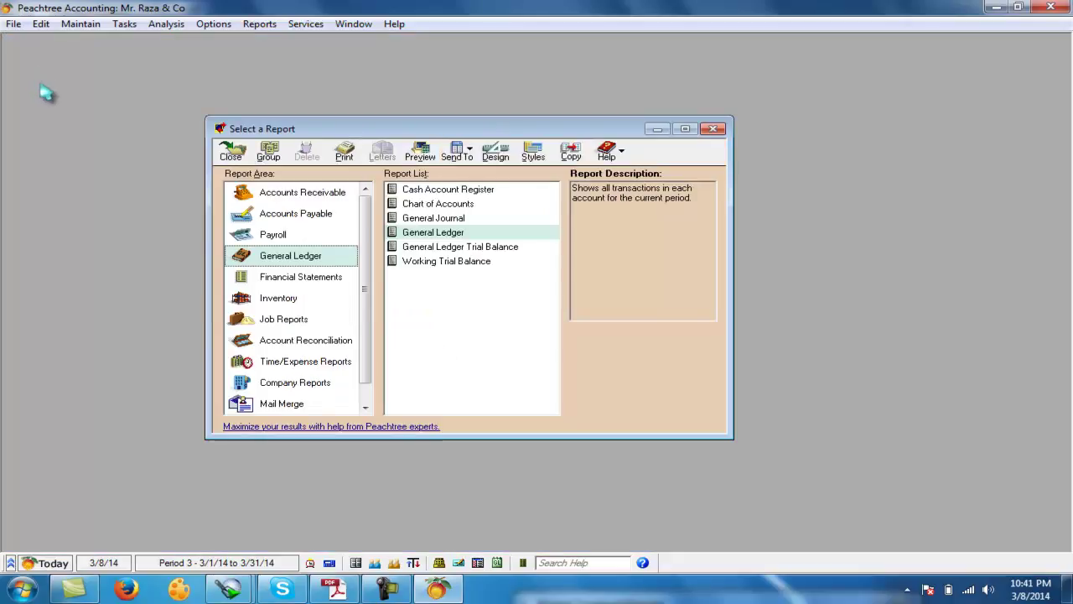
{"action": "left_click", "coordinate": [231, 153]}
Review the 27-7-2006 credit sale in the question PDF and start a Peachtree sales invoice numbered s1 for the existing customer
{"action": "left_click", "coordinate": [335, 590]}
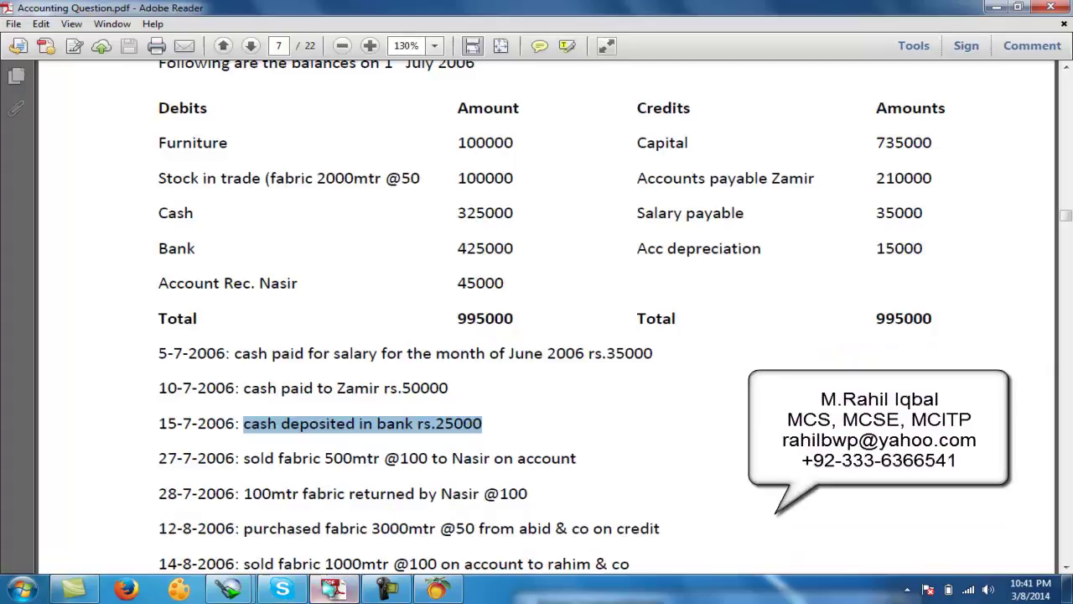
{"action": "left_click_drag", "start_coordinate": [243, 458], "coordinate": [577, 457]}
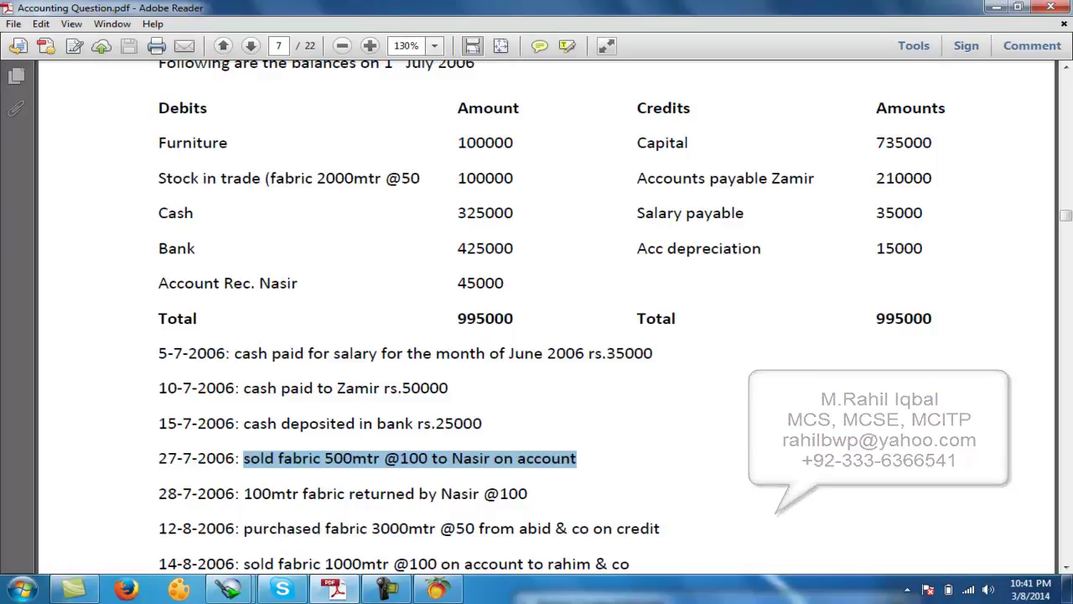
{"action": "left_click", "coordinate": [437, 589]}
{"action": "left_click", "coordinate": [124, 24]}
{"action": "left_click", "coordinate": [149, 59]}
{"action": "left_click", "coordinate": [213, 71]}
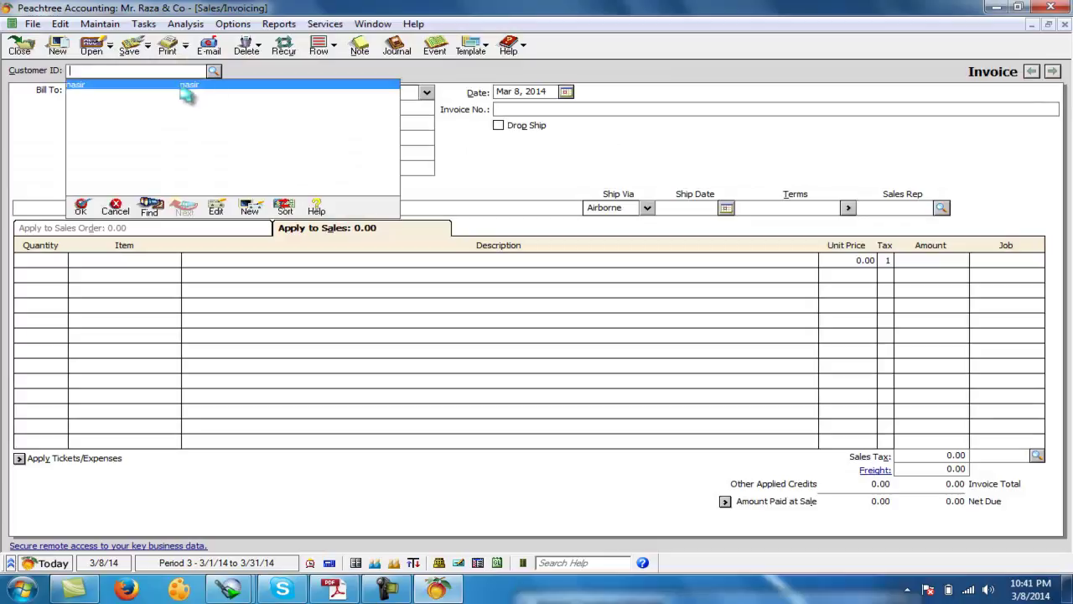
{"action": "double_click", "coordinate": [181, 87]}
{"action": "left_click", "coordinate": [520, 109]}
Fill the first invoice line with 500 fabrics at a unit price of 100, checking the rate in the question PDF
{"action": "left_click", "coordinate": [34, 264]}
{"action": "type", "text": "500"}
{"action": "key", "text": "Tab"}
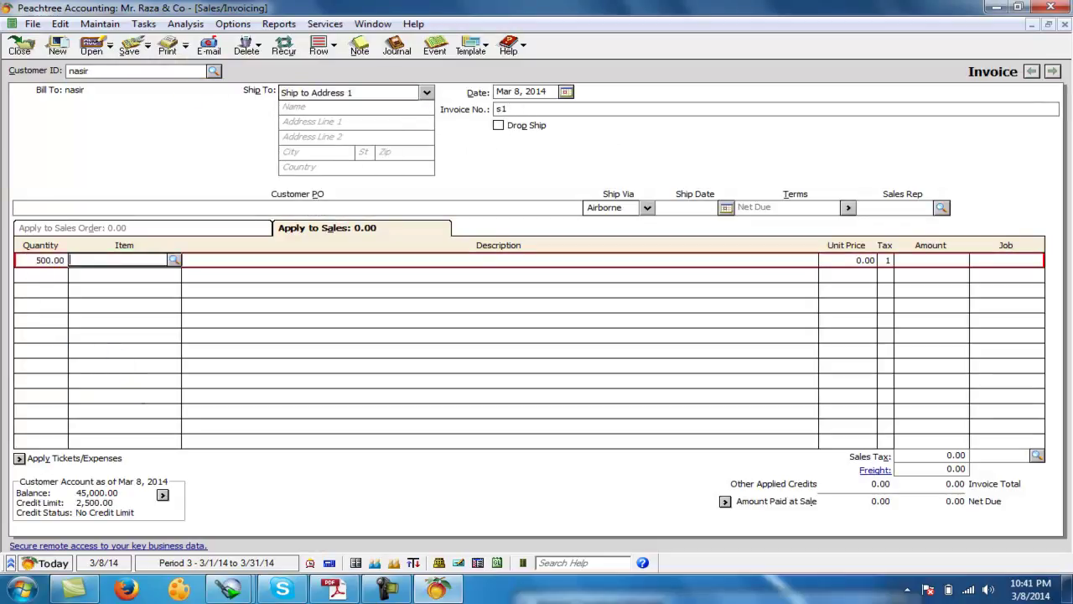
{"action": "type", "text": "fabrics"}
{"action": "key", "text": "Tab"}
{"action": "key", "text": "Tab"}
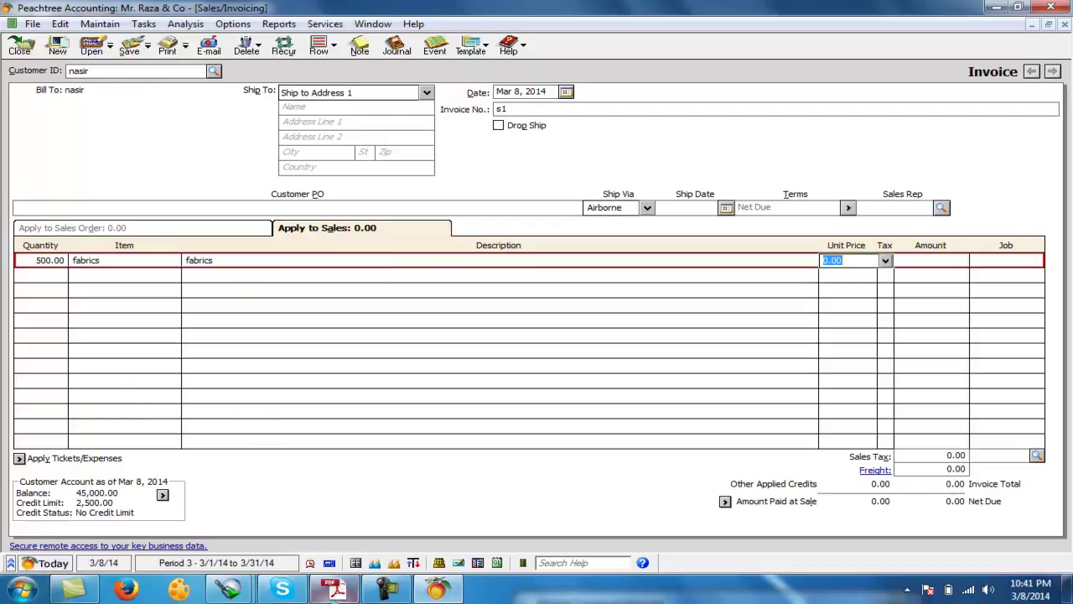
{"action": "left_click", "coordinate": [335, 590]}
{"action": "left_click", "coordinate": [336, 590]}
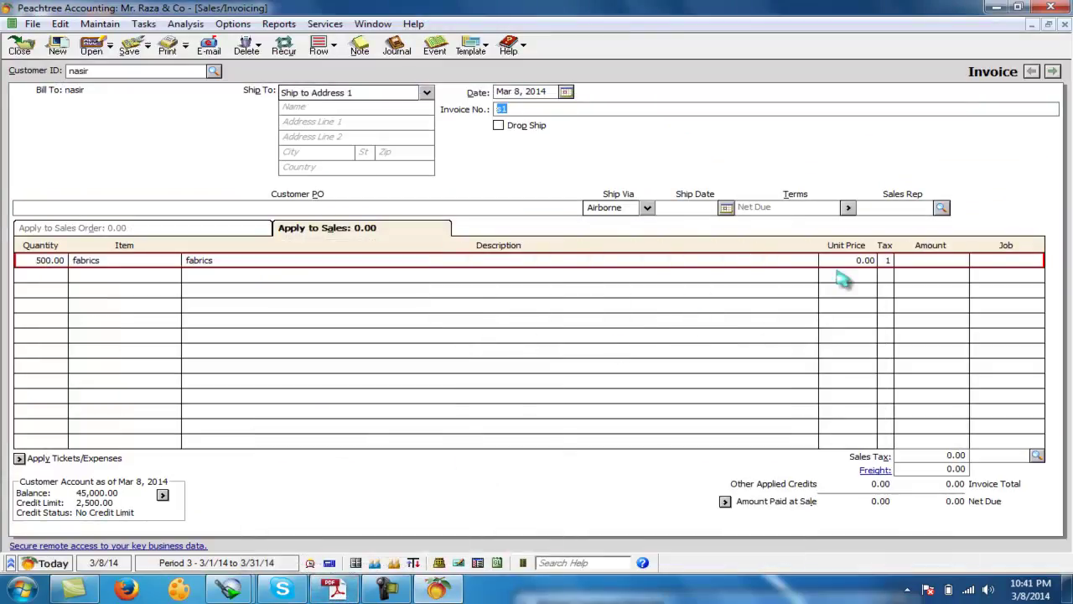
{"action": "type", "text": "100"}
{"action": "key", "text": "Tab"}
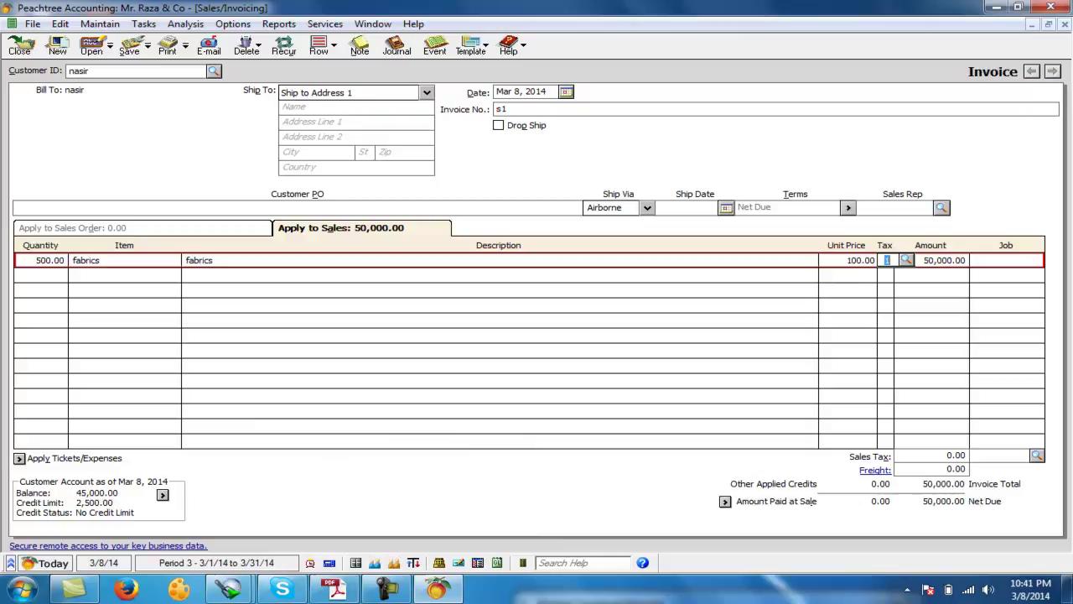
Set the sales invoice's displayed terms to "on credit", then save the invoice and close its window
{"action": "left_click", "coordinate": [847, 207]}
{"action": "left_click_drag", "start_coordinate": [629, 322], "coordinate": [534, 324]}
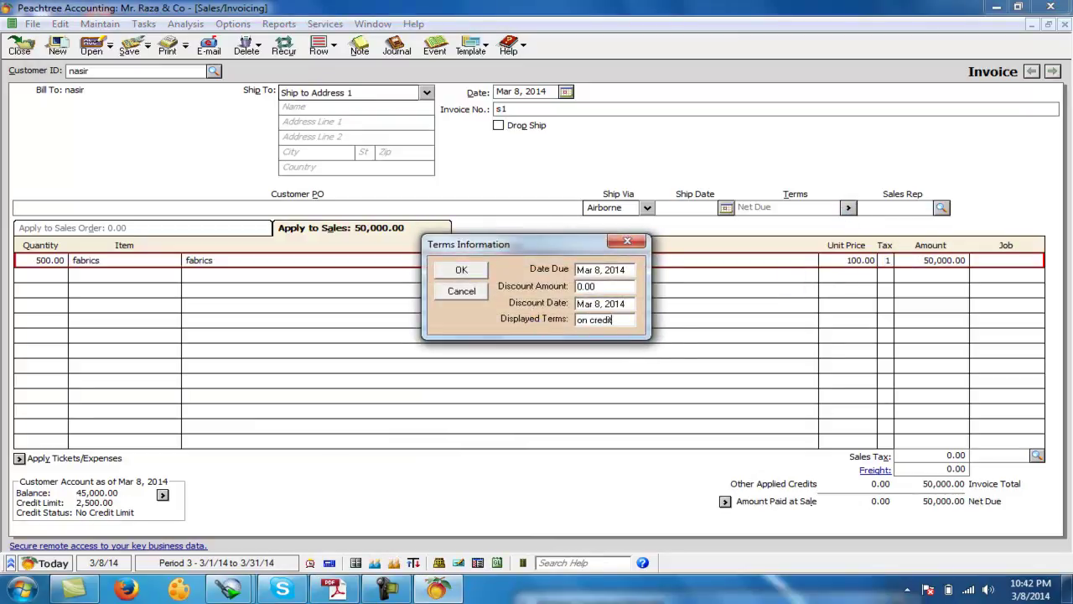
{"action": "left_click", "coordinate": [457, 270]}
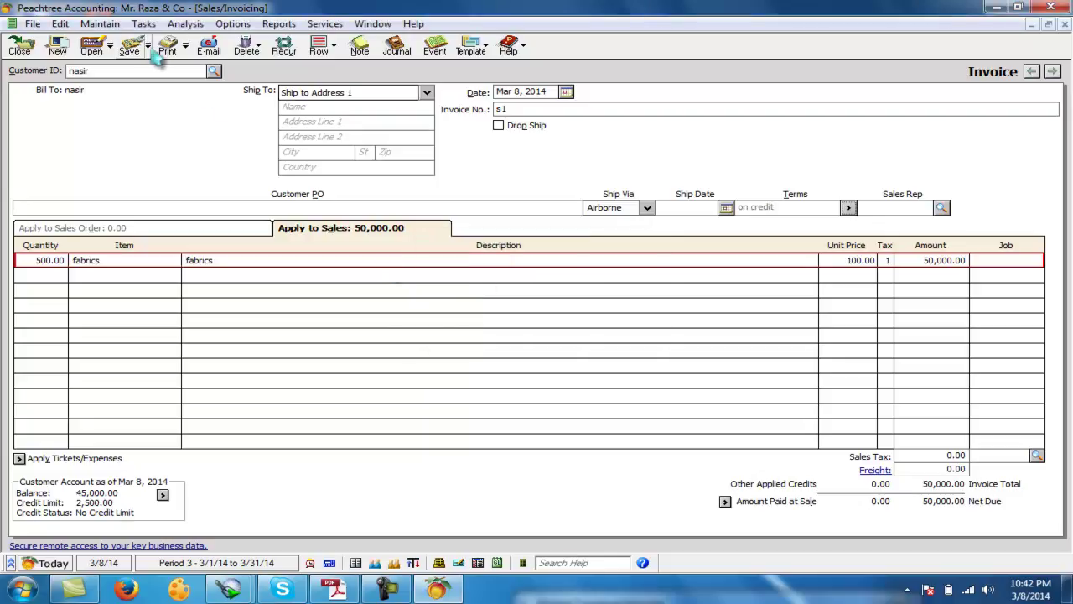
{"action": "left_click", "coordinate": [130, 48]}
{"action": "left_click", "coordinate": [19, 46]}
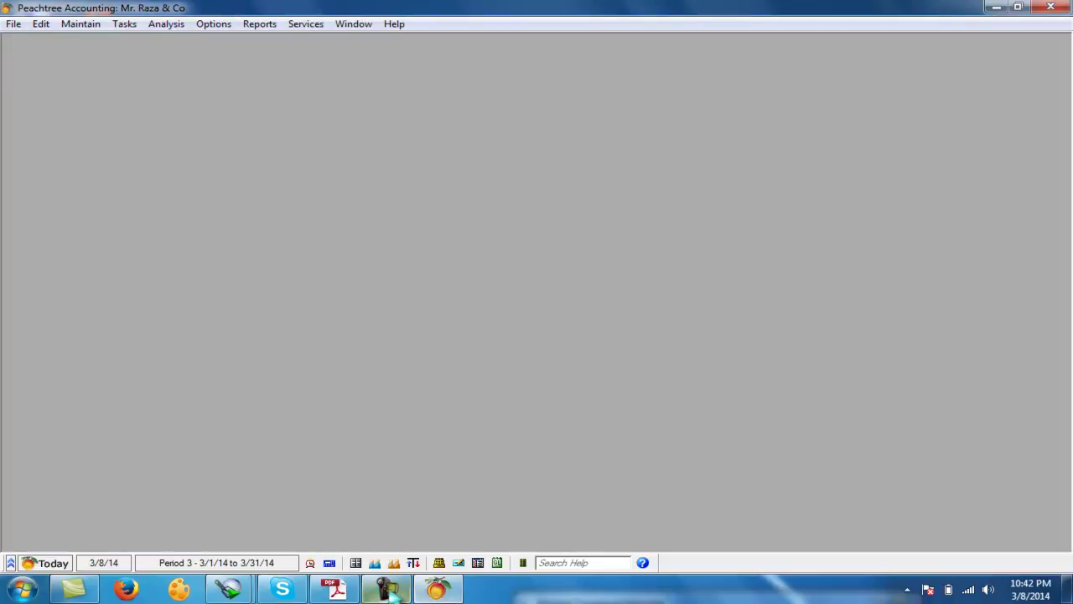
Review the 28-7-2006 fabric return in the question PDF and start a Peachtree credit memo for the same customer
{"action": "left_click", "coordinate": [335, 589]}
{"action": "left_click_drag", "start_coordinate": [243, 493], "coordinate": [527, 494]}
{"action": "left_click", "coordinate": [438, 590]}
{"action": "left_click", "coordinate": [125, 24]}
{"action": "left_click", "coordinate": [156, 143]}
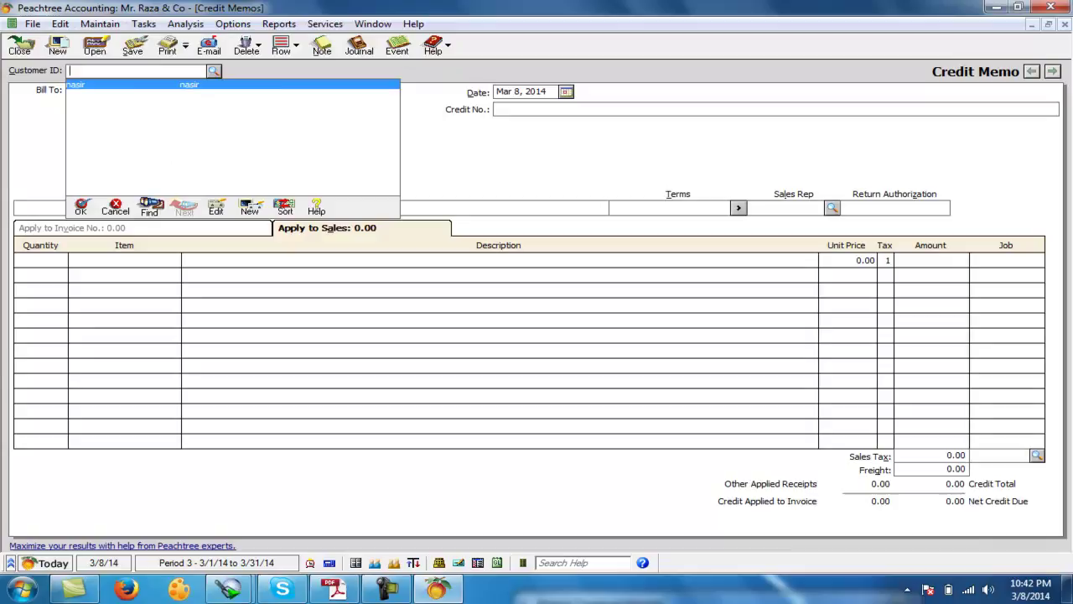
{"action": "double_click", "coordinate": [153, 86]}
Apply the credit memo to invoice s1 and enter 100 as the returned quantity of fabrics
{"action": "left_click", "coordinate": [201, 230]}
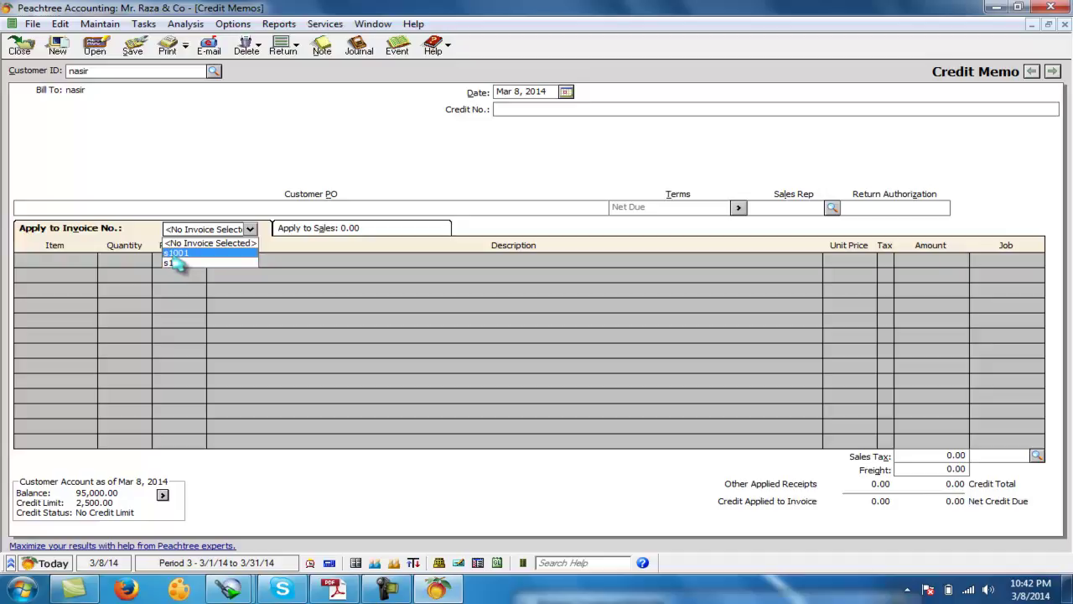
{"action": "left_click", "coordinate": [171, 263]}
{"action": "left_click", "coordinate": [169, 263]}
{"action": "type", "text": "100"}
{"action": "key", "text": "Tab"}
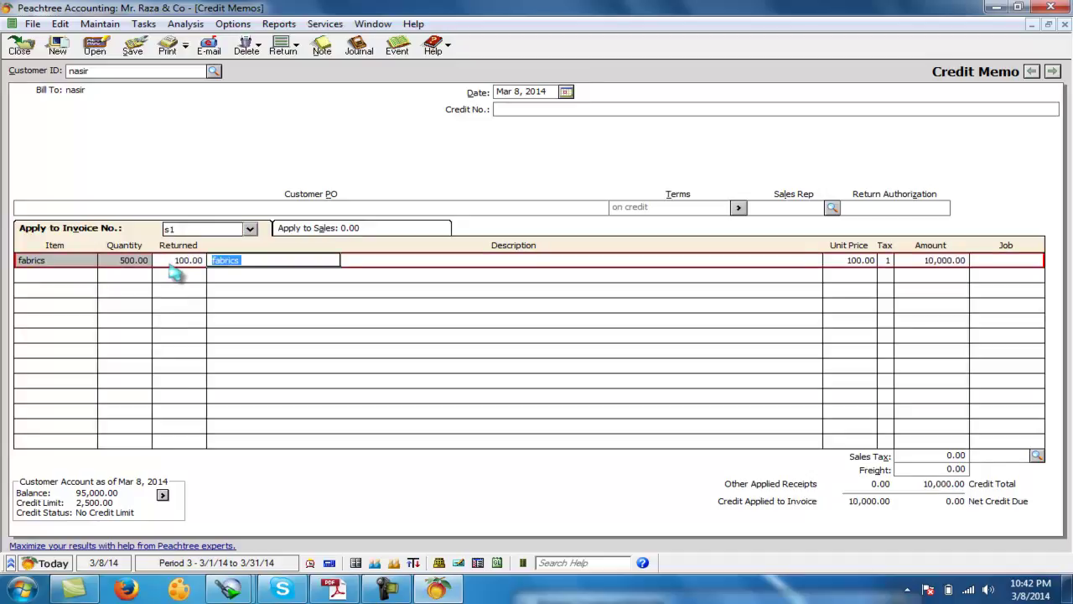
Enter "sr1 a s1" as the credit number, then save the credit memo and close its window
{"action": "left_click", "coordinate": [610, 109]}
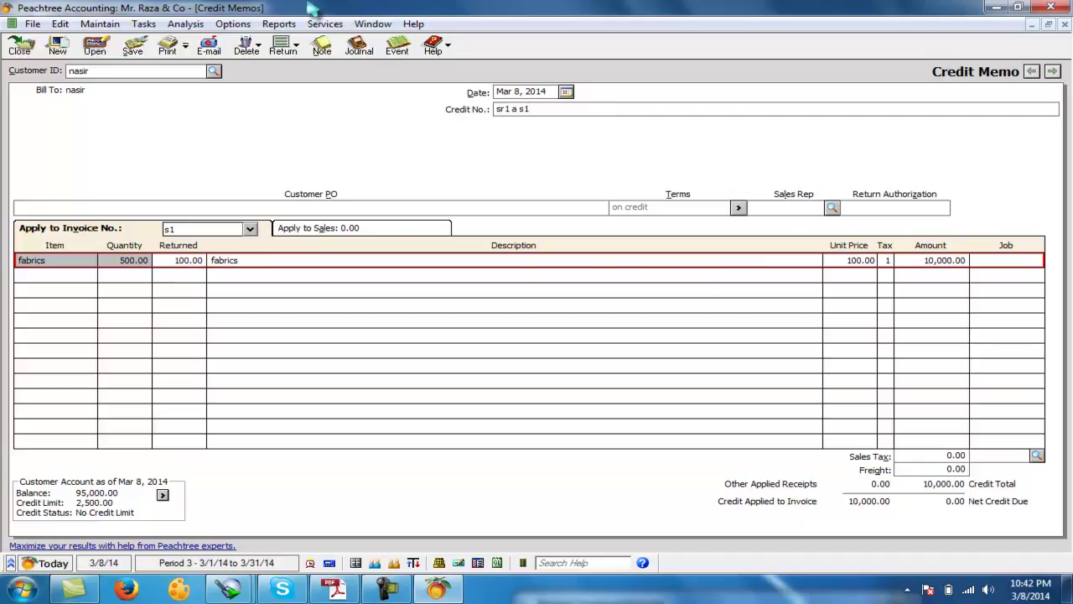
{"action": "left_click", "coordinate": [133, 46]}
{"action": "left_click", "coordinate": [20, 46]}
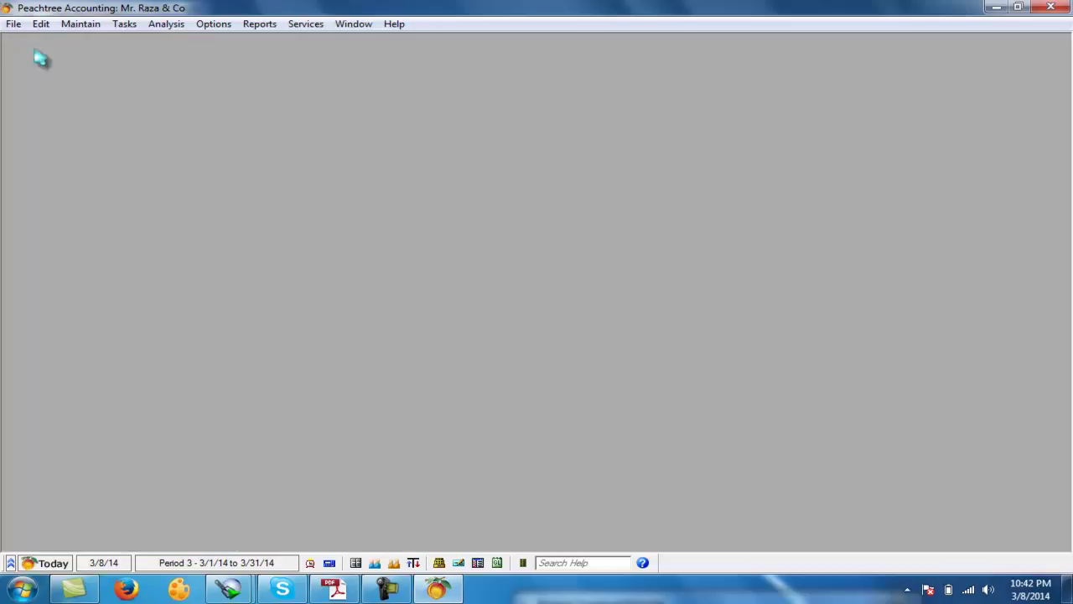
Display the Customer Ledgers report to check the sale and return postings, and close the report and the report selection window
{"action": "left_click", "coordinate": [260, 24]}
{"action": "left_click", "coordinate": [275, 44]}
{"action": "double_click", "coordinate": [438, 220]}
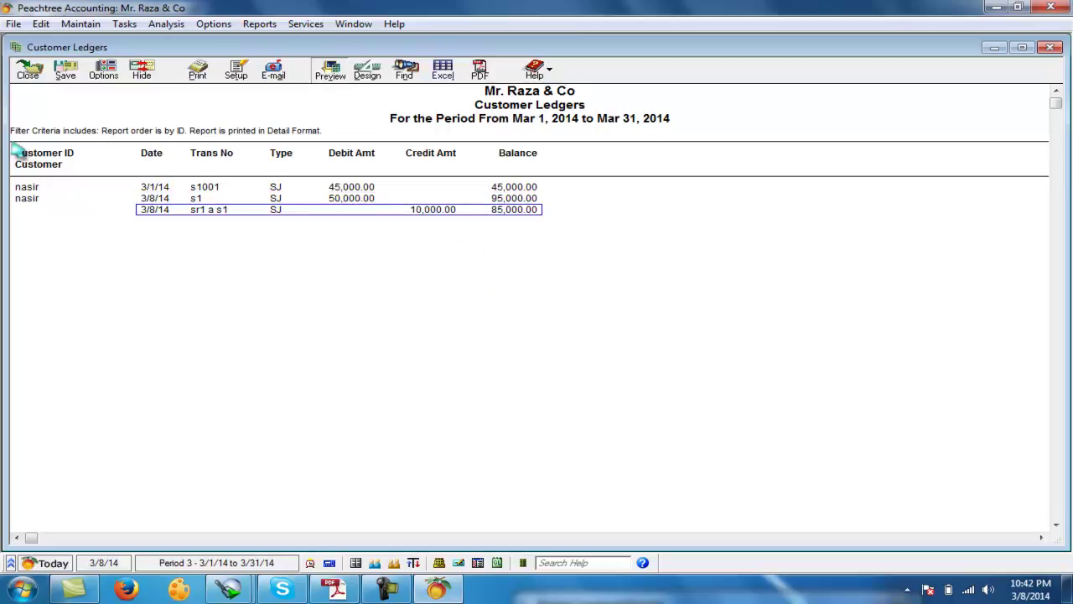
{"action": "left_click", "coordinate": [28, 67]}
{"action": "left_click", "coordinate": [230, 144]}
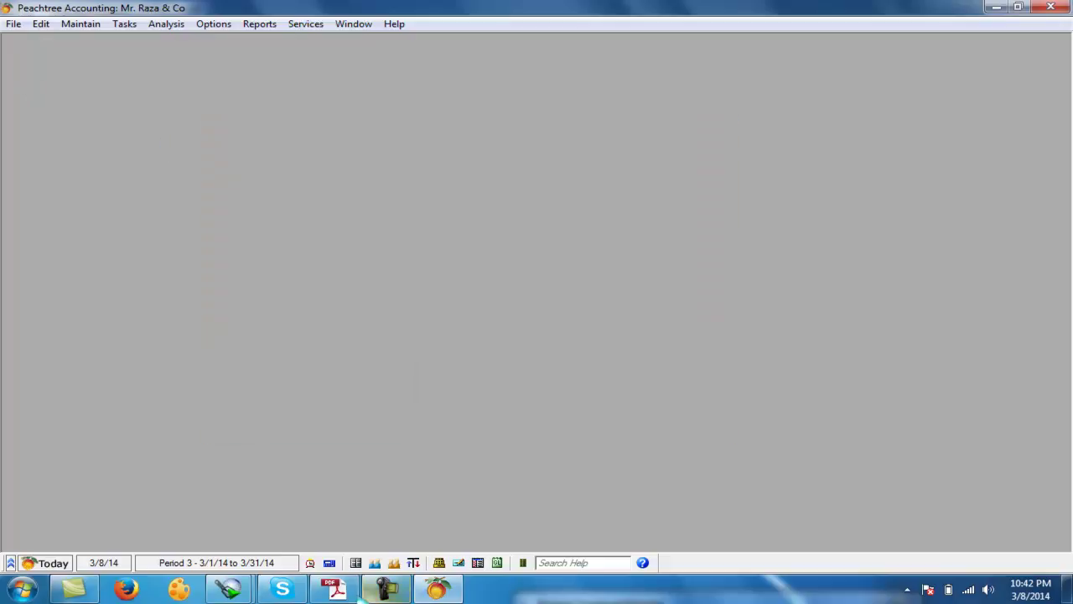
Review the 12-8-2006 credit purchase in the question PDF and save a new Peachtree vendor with the supplier's name as ID and name
{"action": "left_click", "coordinate": [335, 589]}
{"action": "left_click_drag", "start_coordinate": [243, 528], "coordinate": [612, 528]}
{"action": "scroll", "coordinate": [545, 319], "scroll_direction": "down", "scroll_amount": 5}
{"action": "scroll", "coordinate": [545, 319], "scroll_direction": "up", "scroll_amount": 1}
{"action": "scroll", "coordinate": [545, 319], "scroll_direction": "down", "scroll_amount": 1}
{"action": "scroll", "coordinate": [545, 319], "scroll_direction": "down", "scroll_amount": 1}
{"action": "left_click", "coordinate": [437, 589]}
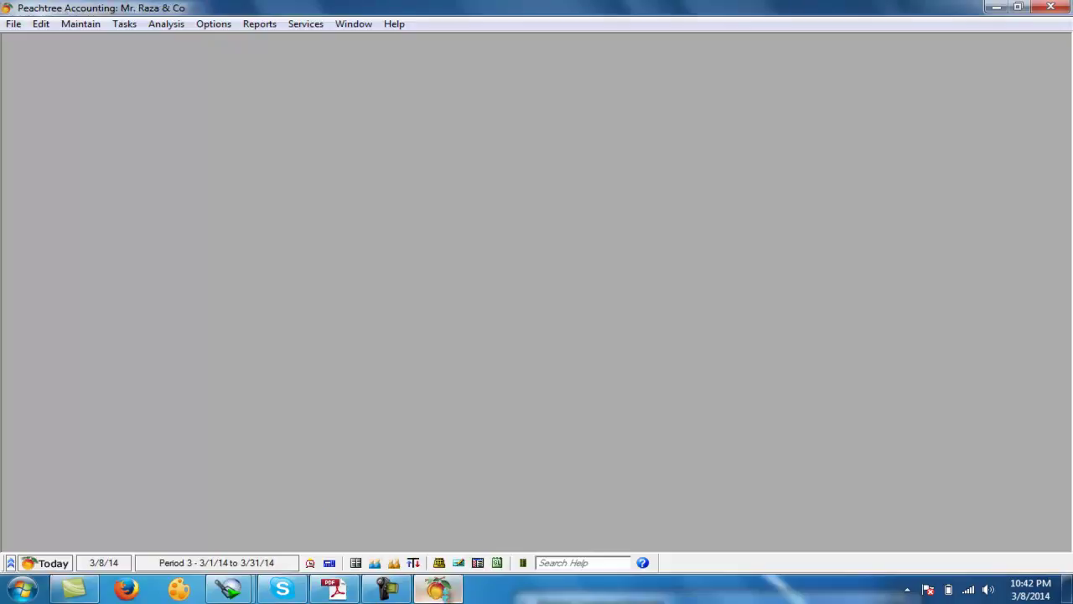
{"action": "left_click", "coordinate": [80, 23]}
{"action": "left_click", "coordinate": [89, 59]}
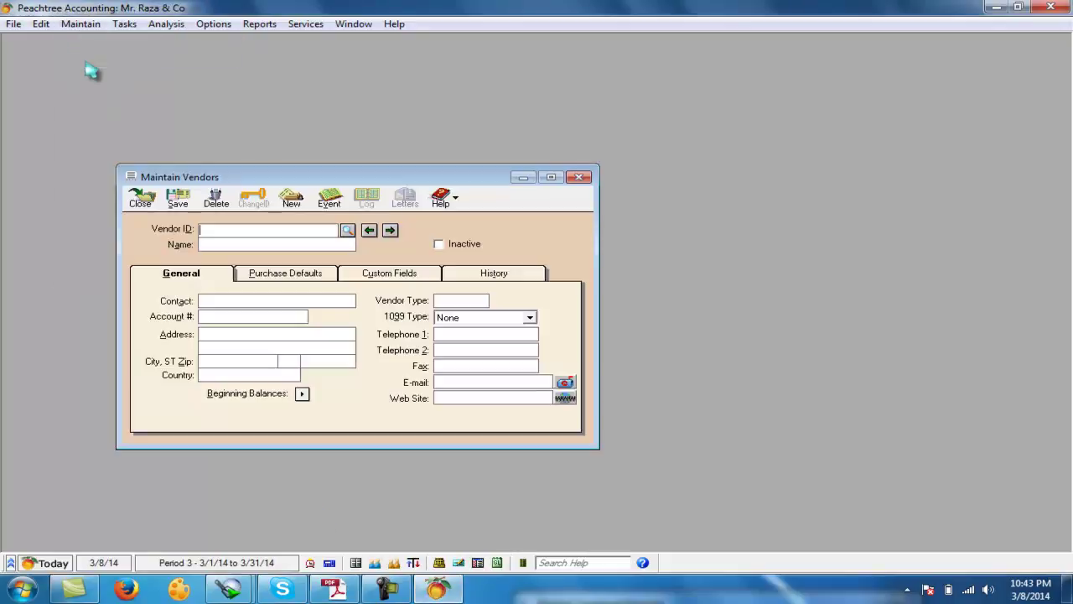
{"action": "type", "text": "abidabi"}
{"action": "left_click", "coordinate": [178, 198]}
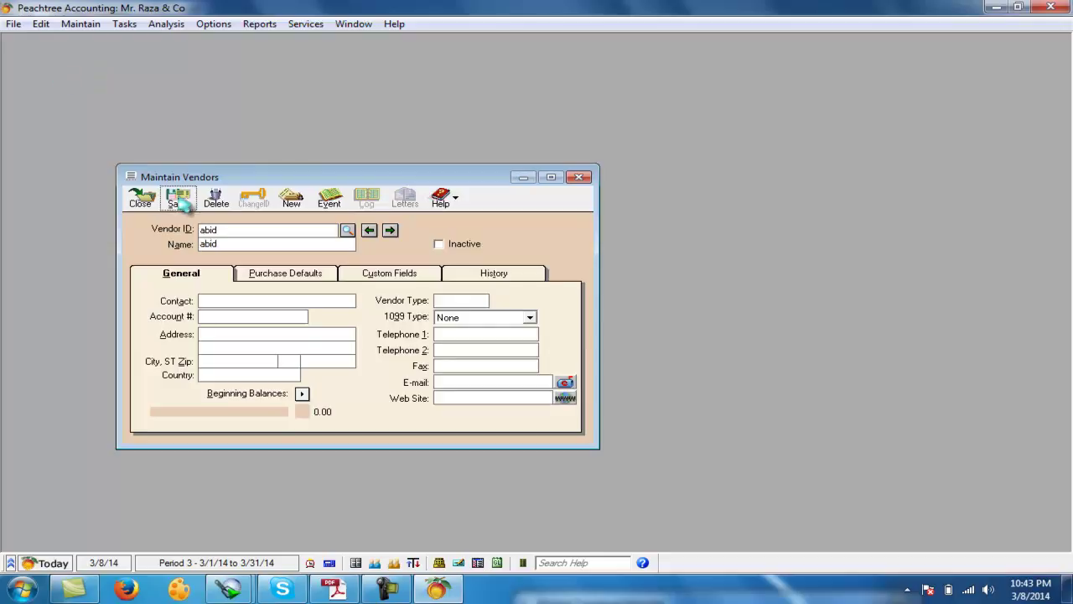
{"action": "left_click", "coordinate": [140, 197]}
Start a Purchases/Receive Inventory entry for the new vendor with invoice number p1
{"action": "left_click", "coordinate": [125, 23]}
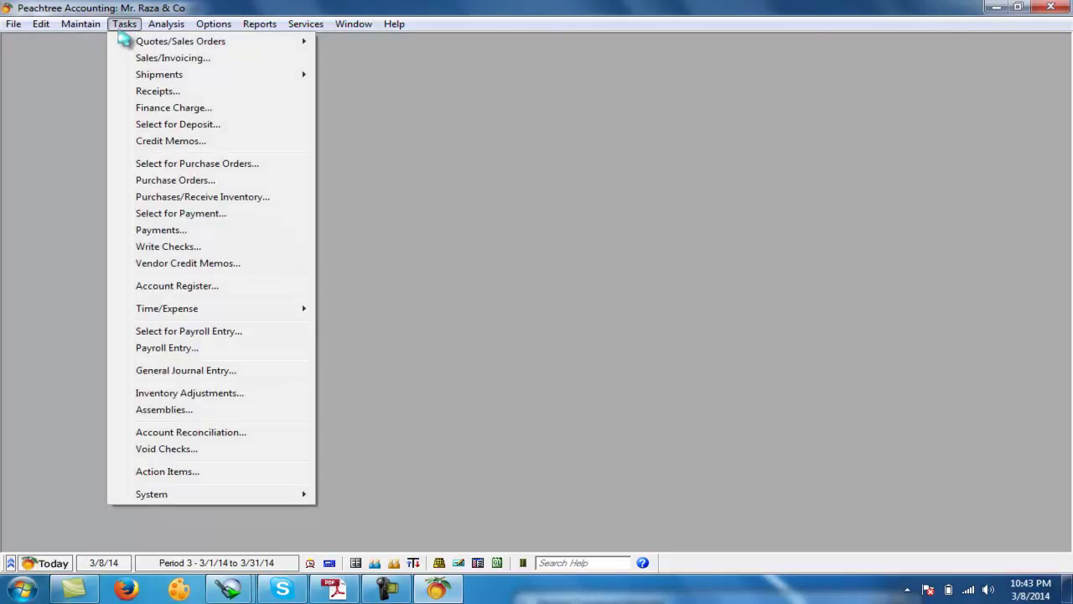
{"action": "left_click", "coordinate": [193, 200]}
{"action": "left_click", "coordinate": [205, 70]}
{"action": "double_click", "coordinate": [90, 84]}
{"action": "left_click", "coordinate": [534, 107]}
{"action": "type", "text": "p1"}
Enter 3,000 fabrics on the first purchase line and check its unit price of 50 against the question PDF
{"action": "left_click", "coordinate": [39, 260]}
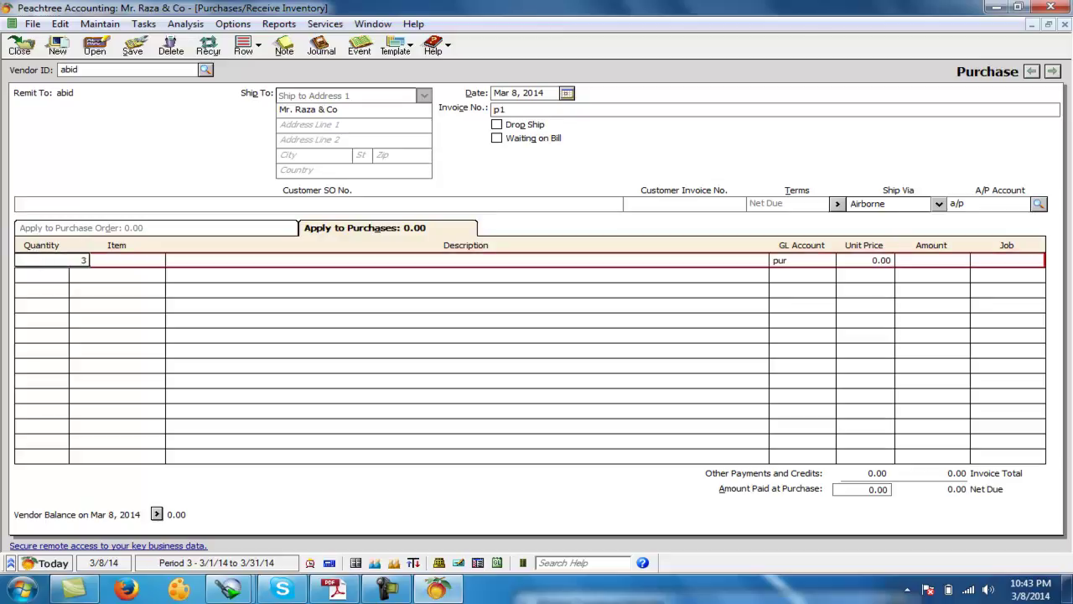
{"action": "key", "text": "Tab"}
{"action": "type", "text": "f"}
{"action": "key", "text": "Tab"}
{"action": "key", "text": "Tab"}
{"action": "key", "text": "Tab"}
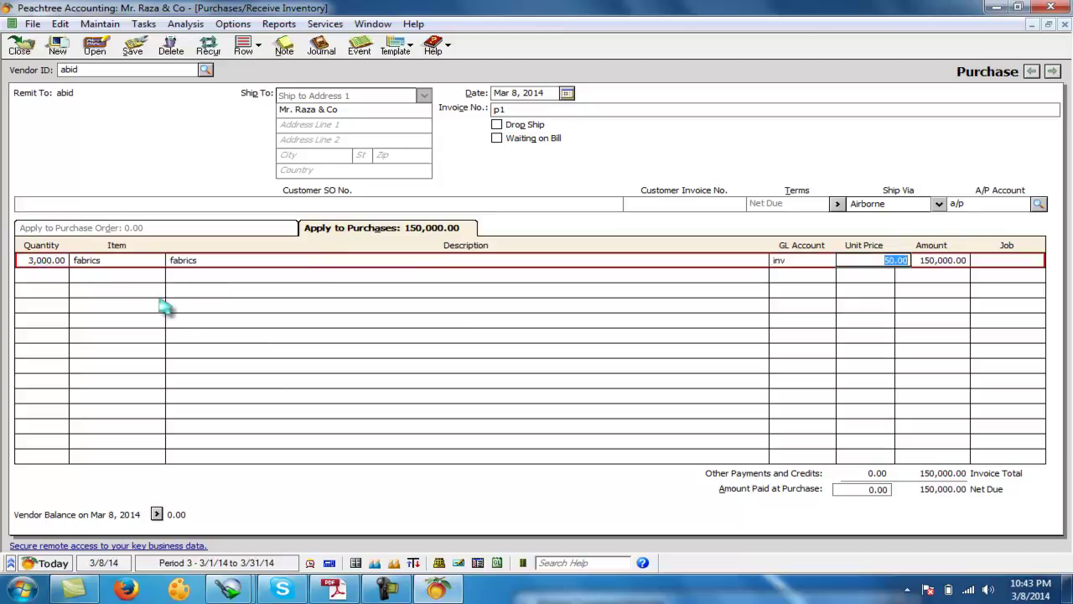
{"action": "key", "text": "alt+Tab"}
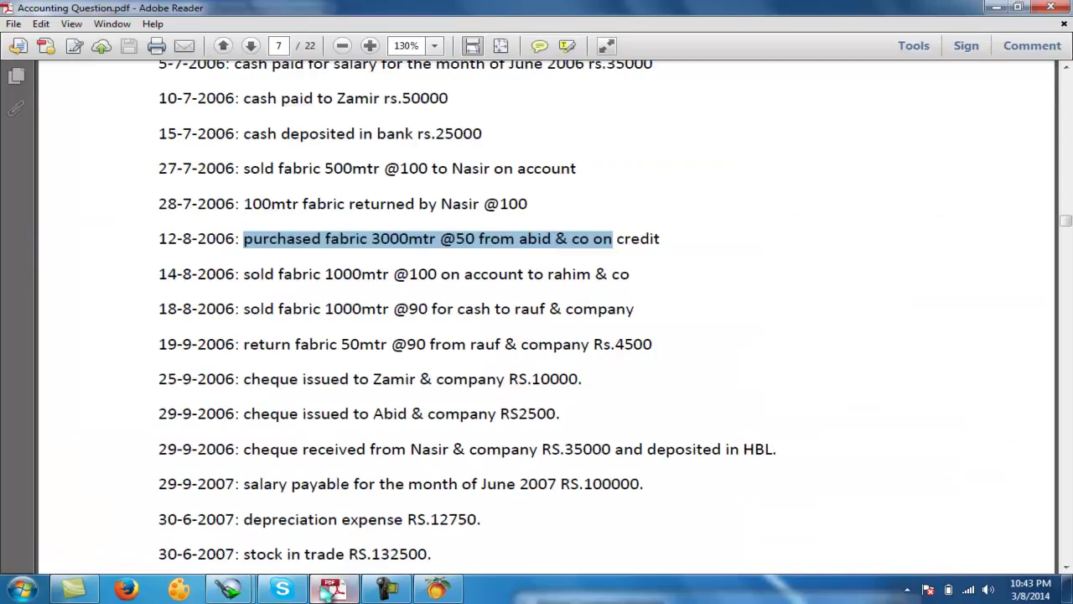
{"action": "key", "text": "alt+Tab"}
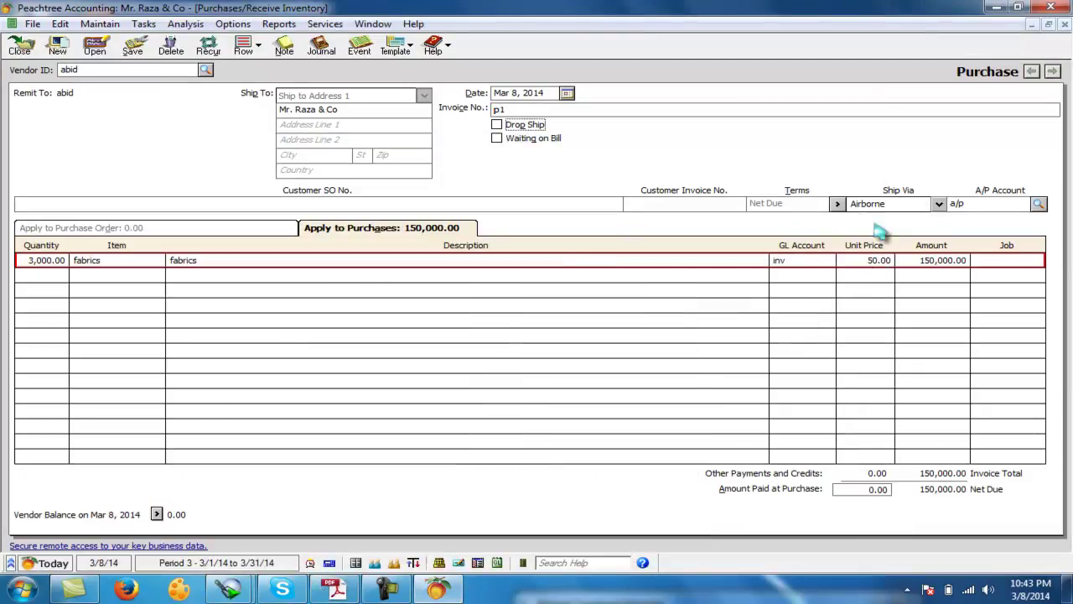
Set the purchase's displayed terms to "on credit", recheck the question PDF, then save the purchase and close its window
{"action": "left_click", "coordinate": [836, 202]}
{"action": "left_click_drag", "start_coordinate": [618, 320], "coordinate": [577, 320]}
{"action": "type", "text": "on credit"}
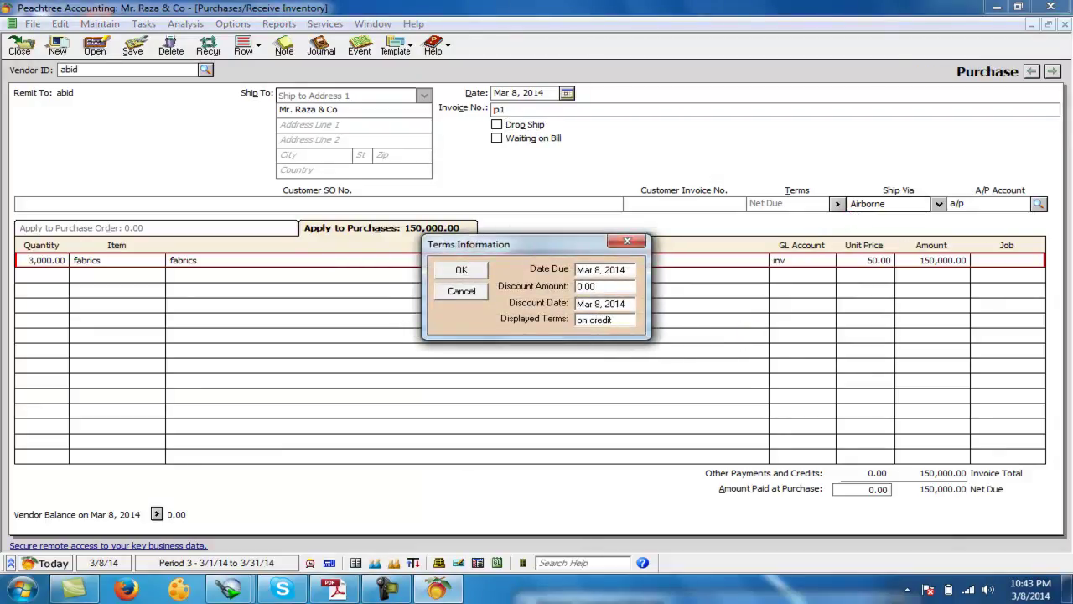
{"action": "left_click", "coordinate": [462, 270]}
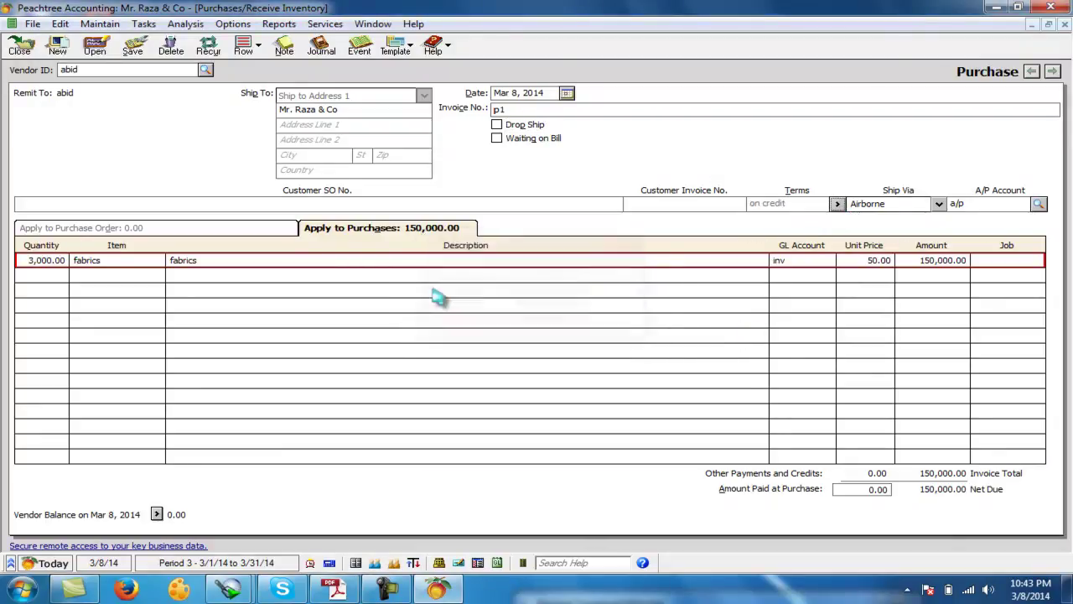
{"action": "left_click", "coordinate": [333, 589]}
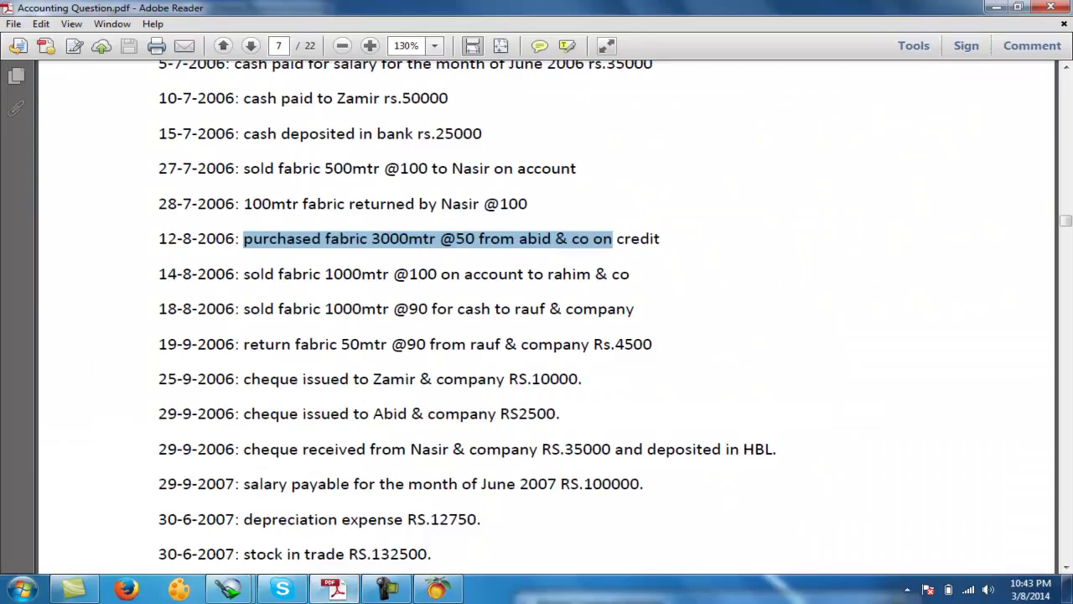
{"action": "left_click", "coordinate": [332, 589]}
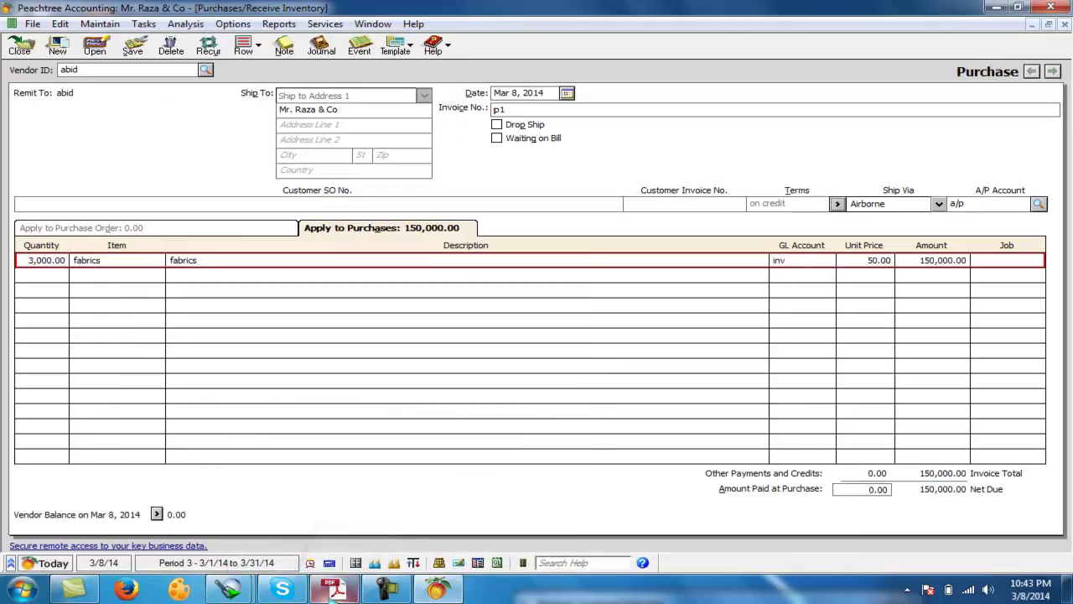
{"action": "left_click", "coordinate": [132, 43]}
{"action": "left_click", "coordinate": [19, 44]}
Review the 14-8-2006 credit sale in the question PDF and save a new Peachtree customer record for the buyer
{"action": "left_click", "coordinate": [334, 589]}
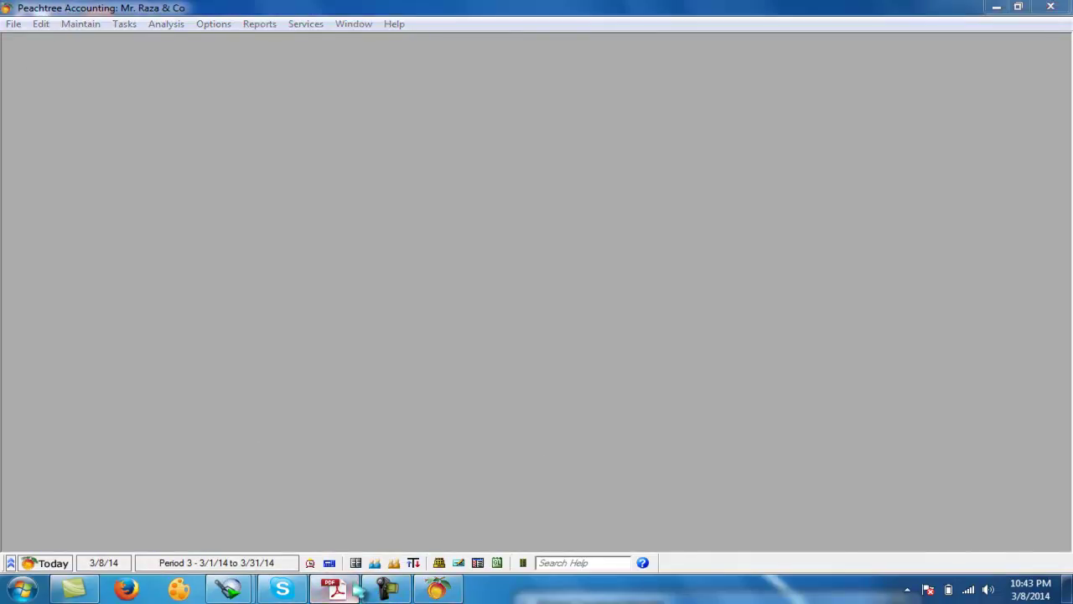
{"action": "left_click_drag", "start_coordinate": [239, 201], "coordinate": [591, 201]}
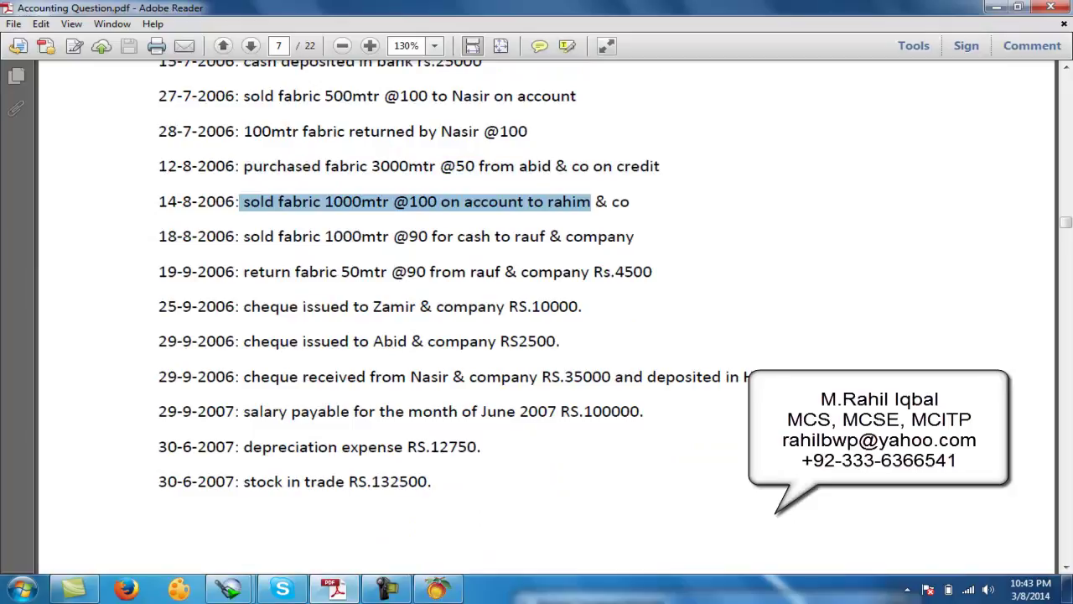
{"action": "left_click", "coordinate": [436, 589]}
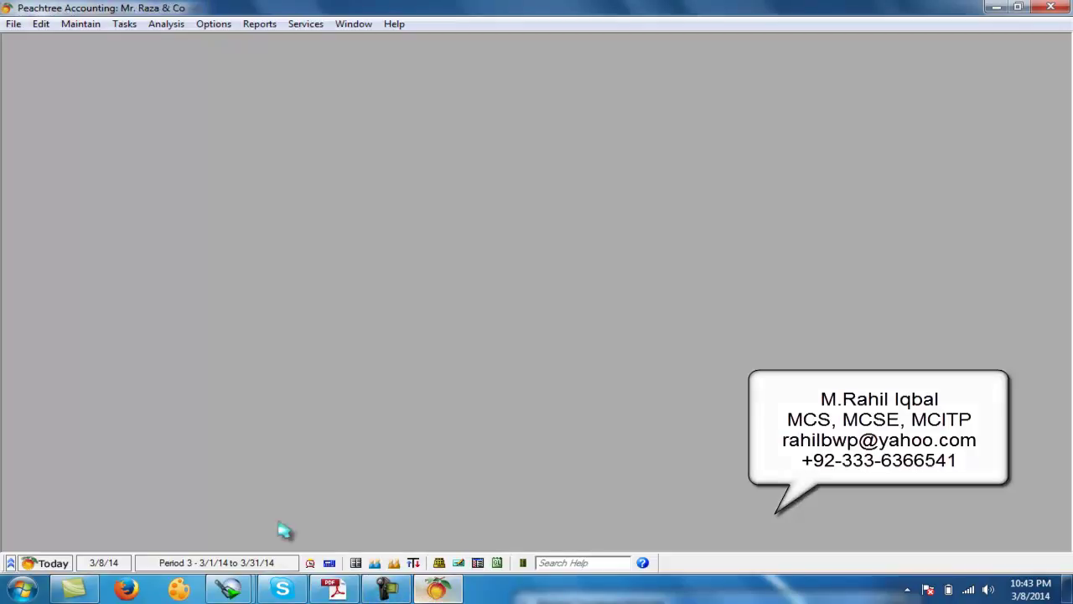
{"action": "left_click", "coordinate": [74, 25]}
{"action": "left_click", "coordinate": [87, 41]}
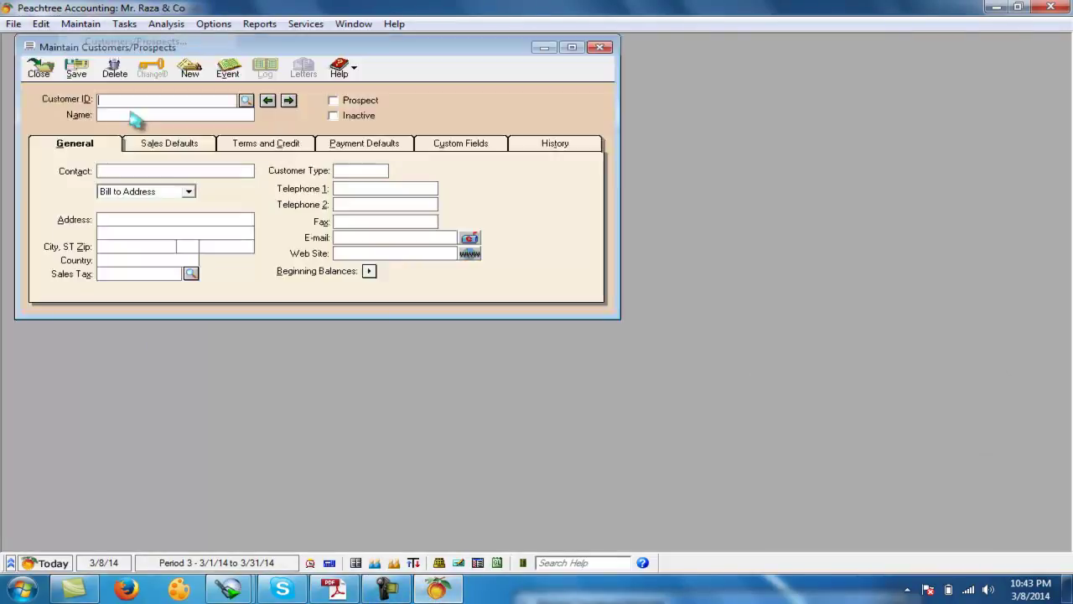
{"action": "type", "text": "rahee"}
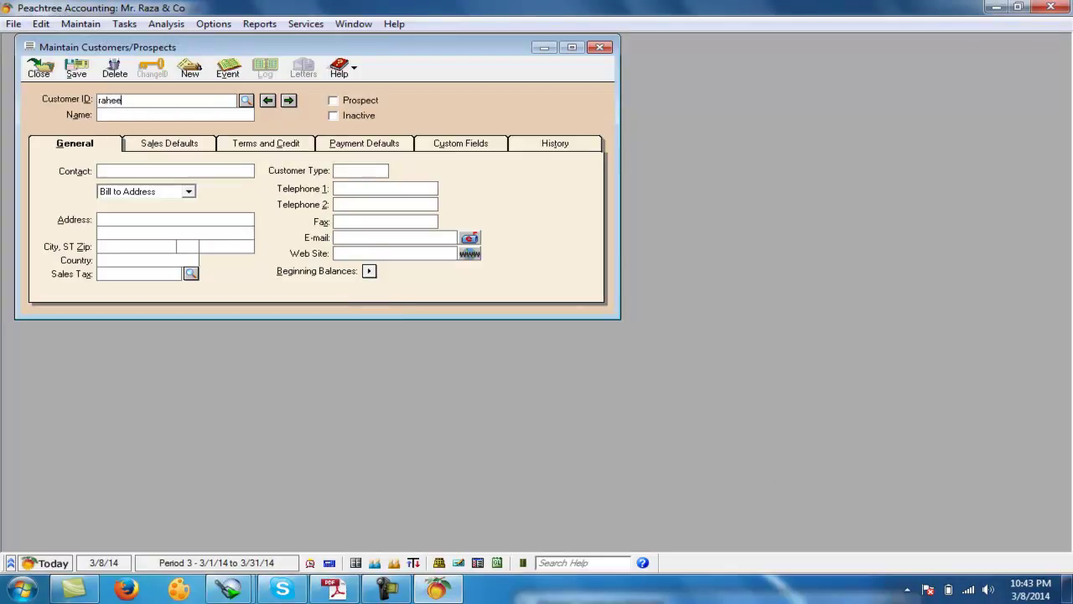
{"action": "type", "text": "raheem"}
{"action": "left_click", "coordinate": [77, 66]}
{"action": "left_click", "coordinate": [38, 67]}
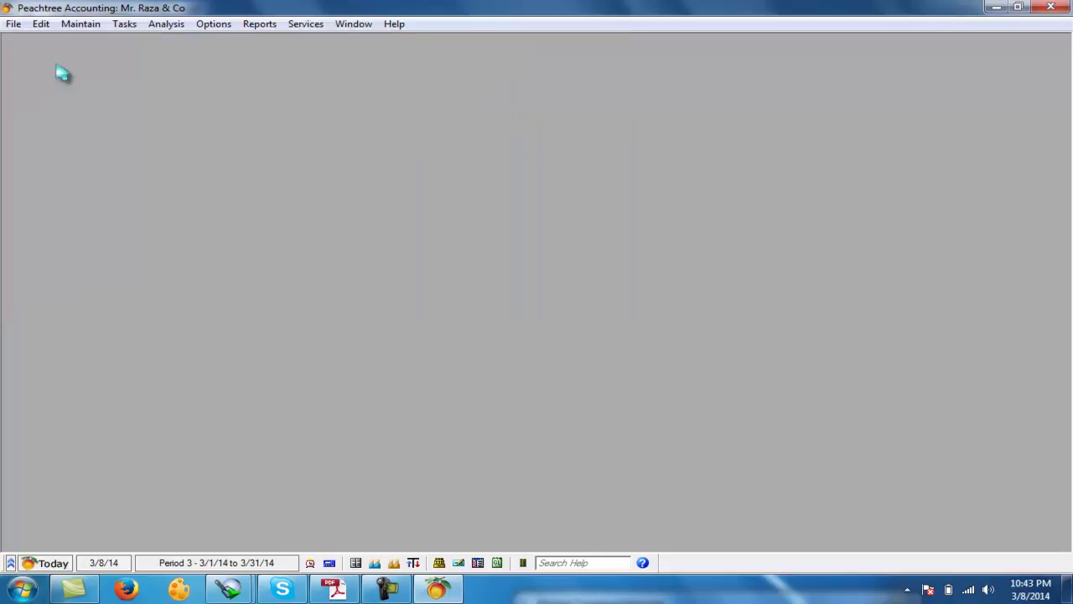
Start a Sales/Invoicing entry for the 14-8-2006 credit-sale customer with invoice number s2
{"action": "left_click", "coordinate": [125, 23]}
{"action": "left_click", "coordinate": [140, 60]}
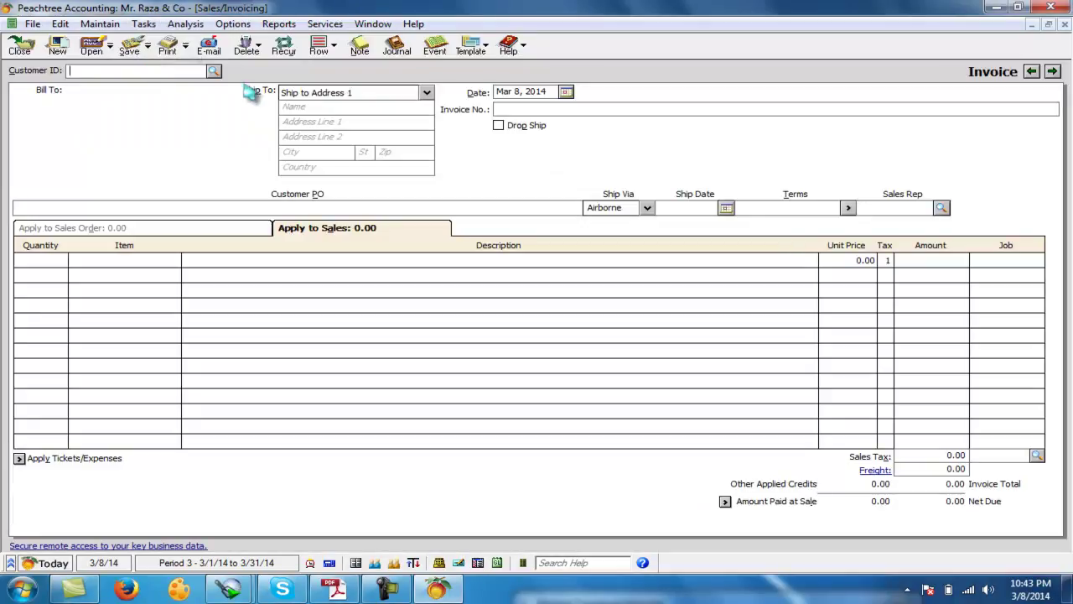
{"action": "left_click", "coordinate": [215, 72]}
{"action": "double_click", "coordinate": [123, 95]}
{"action": "left_click", "coordinate": [565, 110]}
{"action": "type", "text": "s2"}
Enter 1,000 fabrics at a unit price of 100 on the first line of invoice s2
{"action": "left_click", "coordinate": [52, 262]}
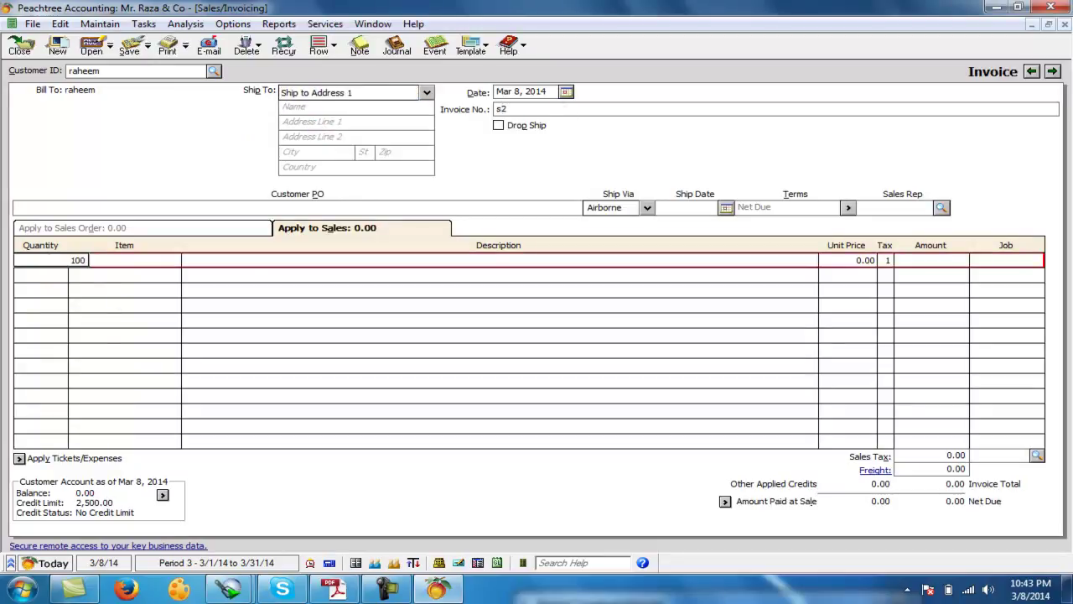
{"action": "key", "text": "Tab"}
{"action": "type", "text": "fabrics"}
{"action": "key", "text": "Tab"}
{"action": "key", "text": "Tab"}
{"action": "type", "text": "100"}
{"action": "key", "text": "Tab"}
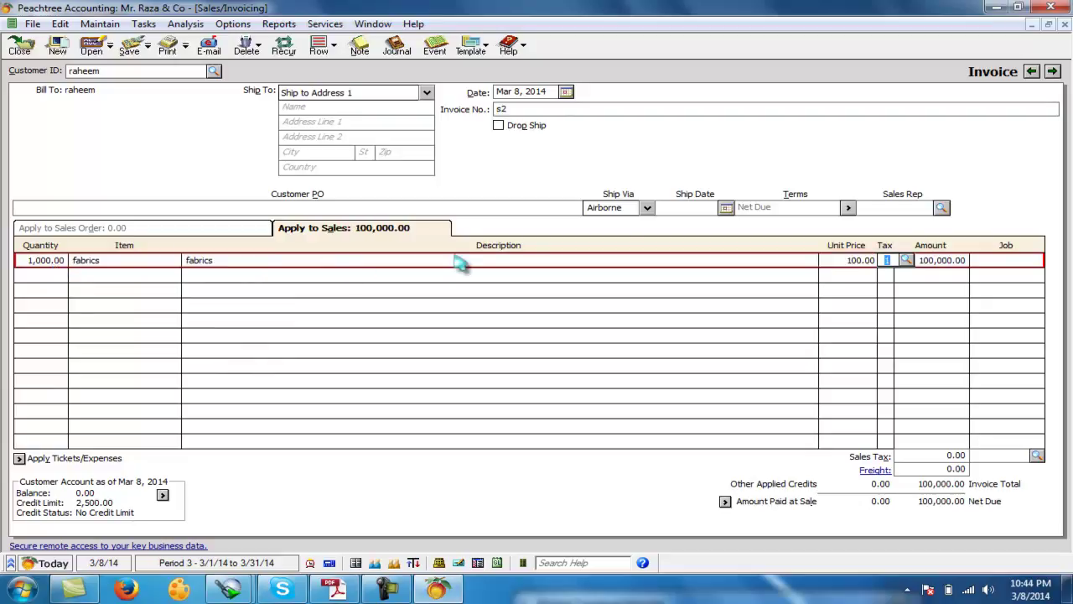
Set the invoice's displayed terms to "on credit", then save the invoice and close its window
{"action": "left_click", "coordinate": [848, 207]}
{"action": "left_click_drag", "start_coordinate": [621, 320], "coordinate": [580, 322]}
{"action": "type", "text": "on cre"}
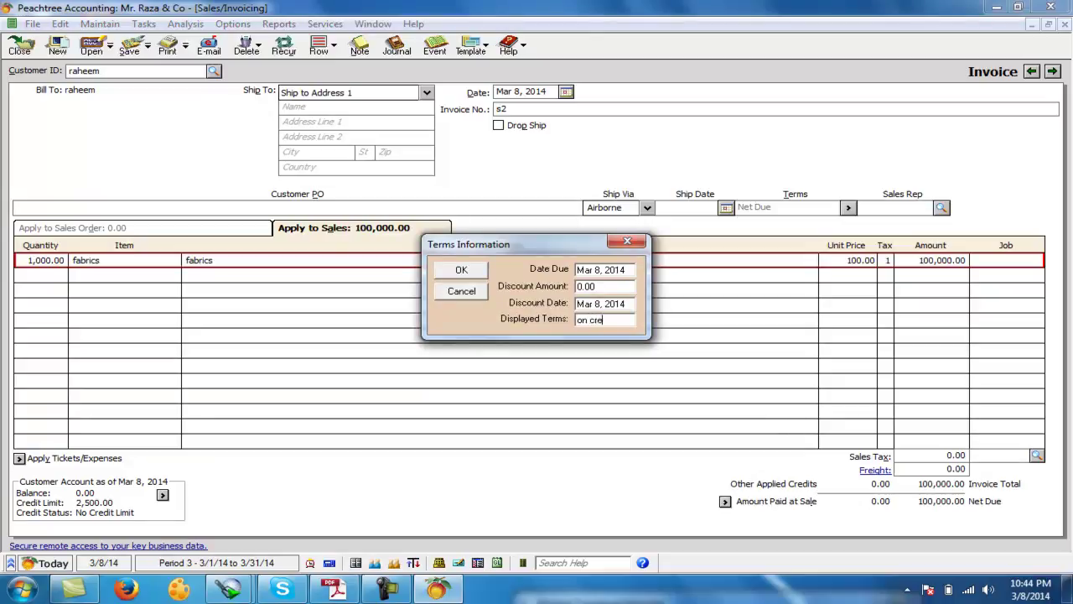
{"action": "left_click", "coordinate": [460, 270]}
{"action": "left_click", "coordinate": [129, 48]}
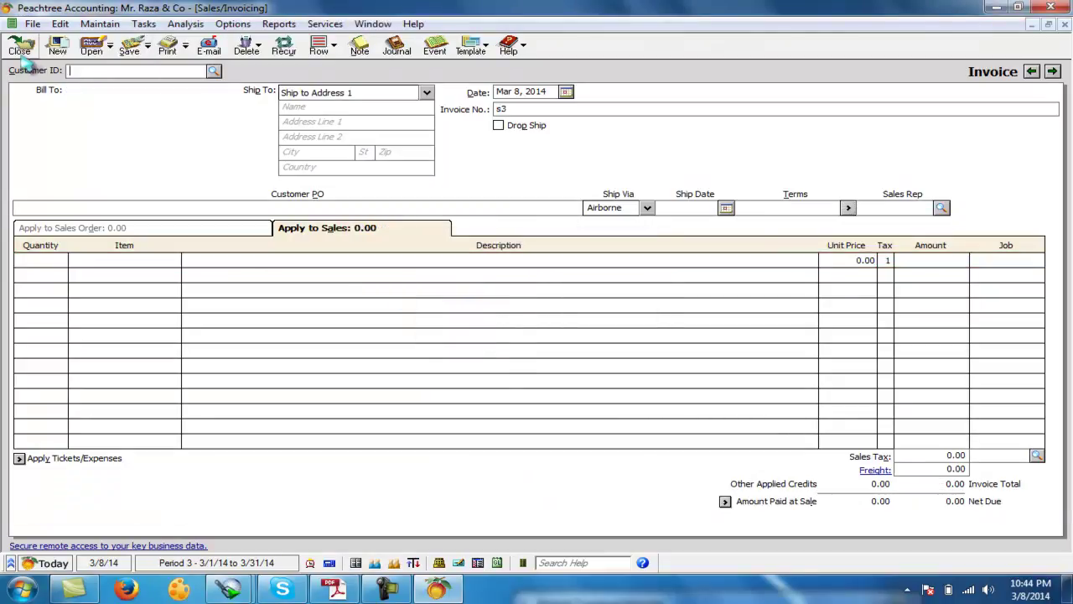
{"action": "left_click", "coordinate": [20, 46]}
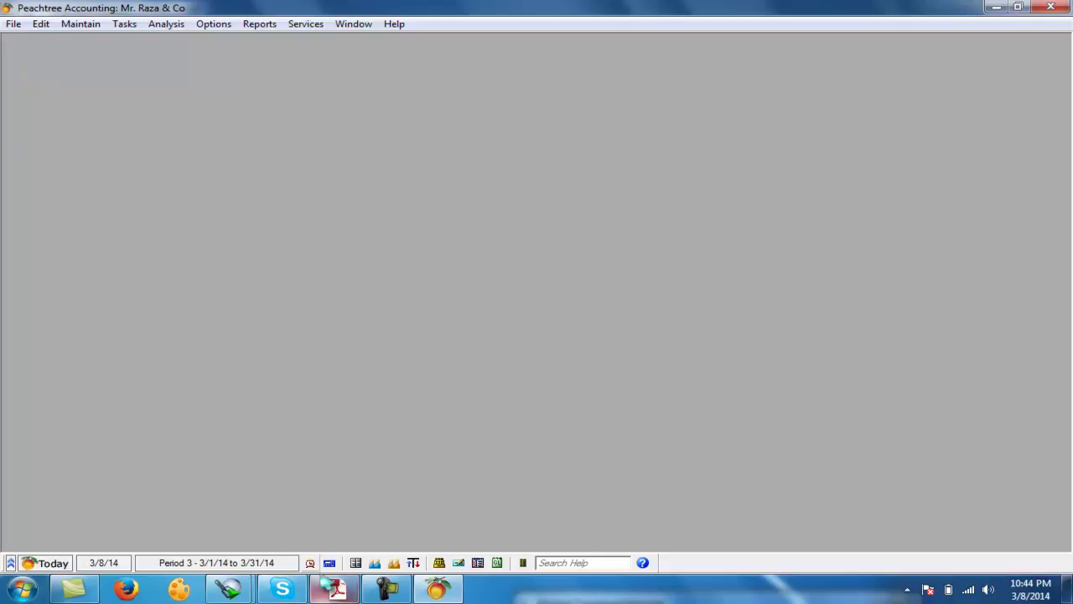
Review the Customer Ledgers report in Accounts Receivable, then close the report windows
{"action": "left_click", "coordinate": [300, 25]}
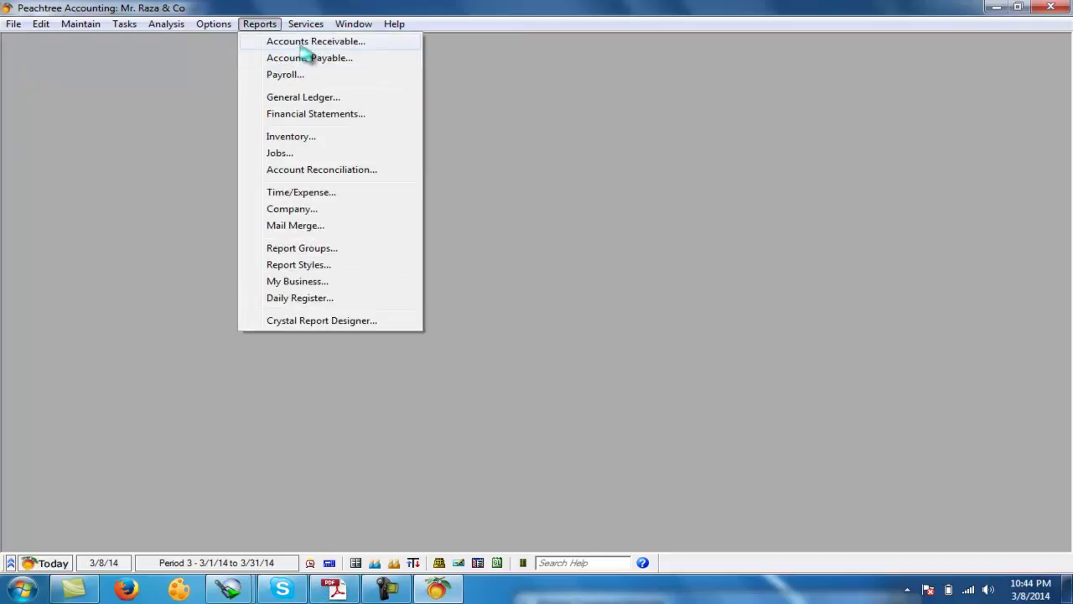
{"action": "left_click", "coordinate": [302, 43]}
{"action": "double_click", "coordinate": [432, 218]}
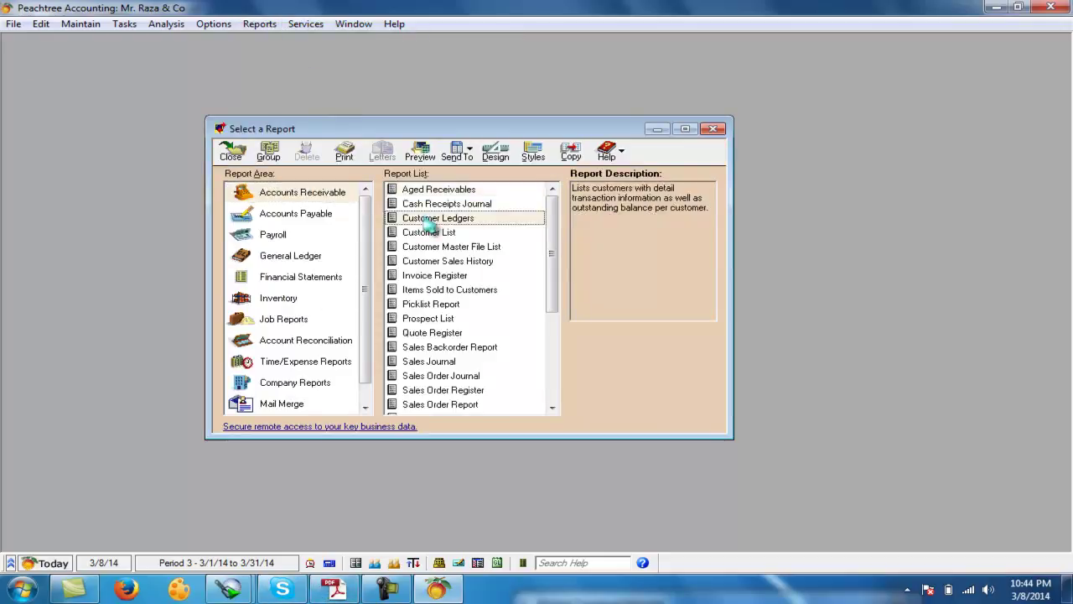
{"action": "left_click", "coordinate": [503, 210]}
{"action": "left_click", "coordinate": [499, 235]}
{"action": "left_click", "coordinate": [28, 69]}
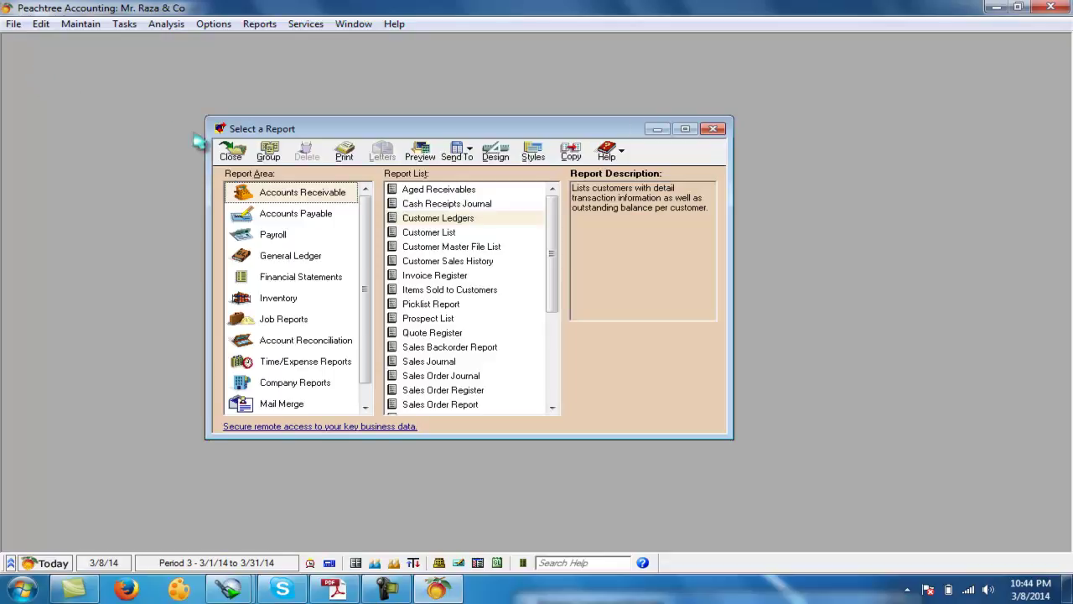
{"action": "left_click", "coordinate": [229, 156]}
Review the 18-8-2006 cash sale in the question PDF and save a new Peachtree customer record for its buyer
{"action": "left_click", "coordinate": [335, 589]}
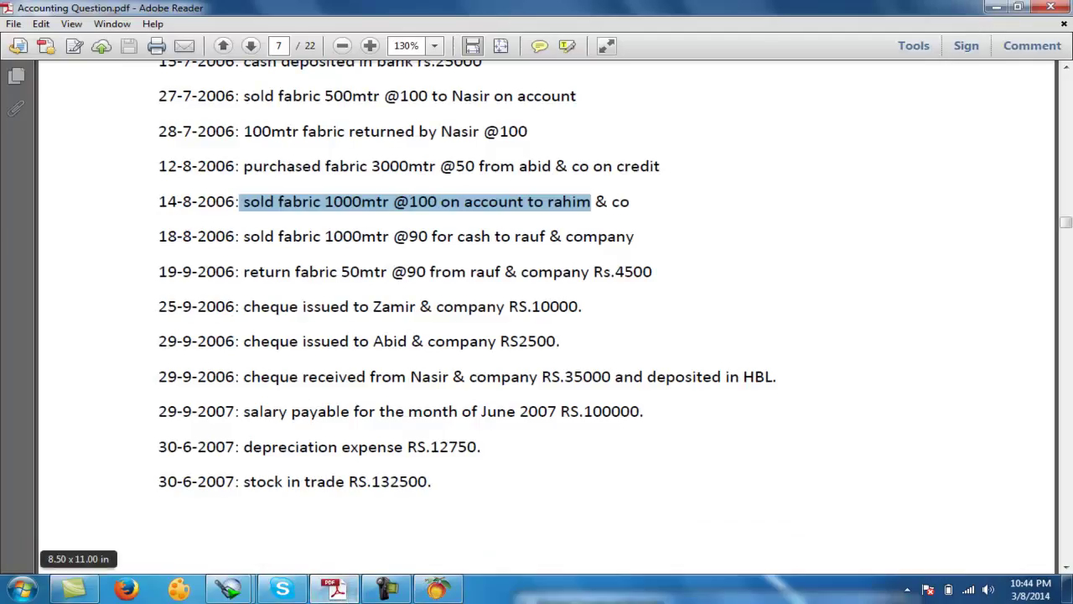
{"action": "left_click_drag", "start_coordinate": [243, 236], "coordinate": [635, 237]}
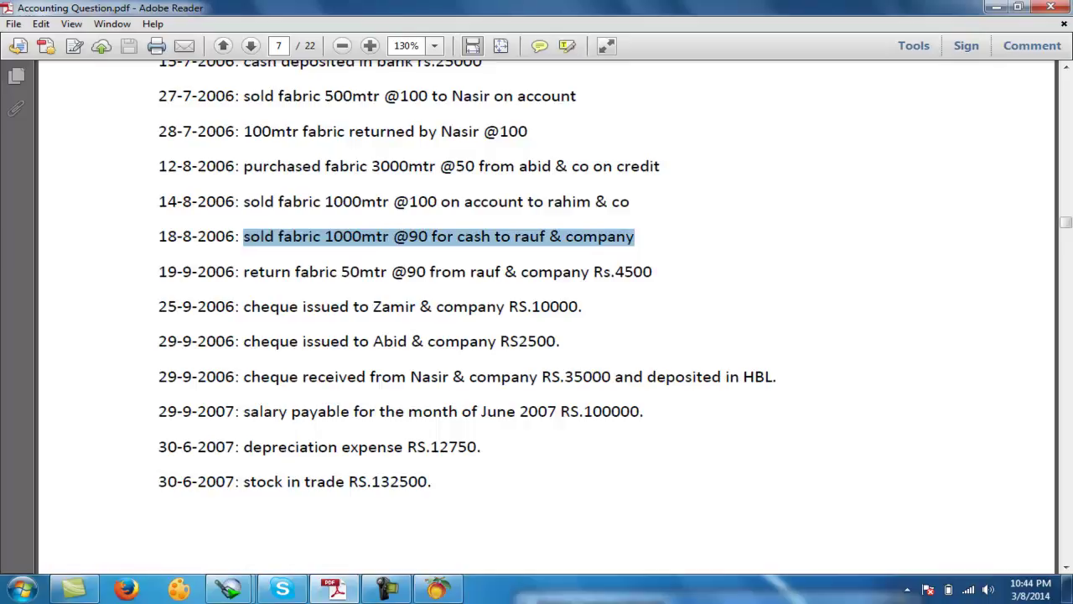
{"action": "left_click", "coordinate": [437, 588]}
{"action": "left_click", "coordinate": [80, 23]}
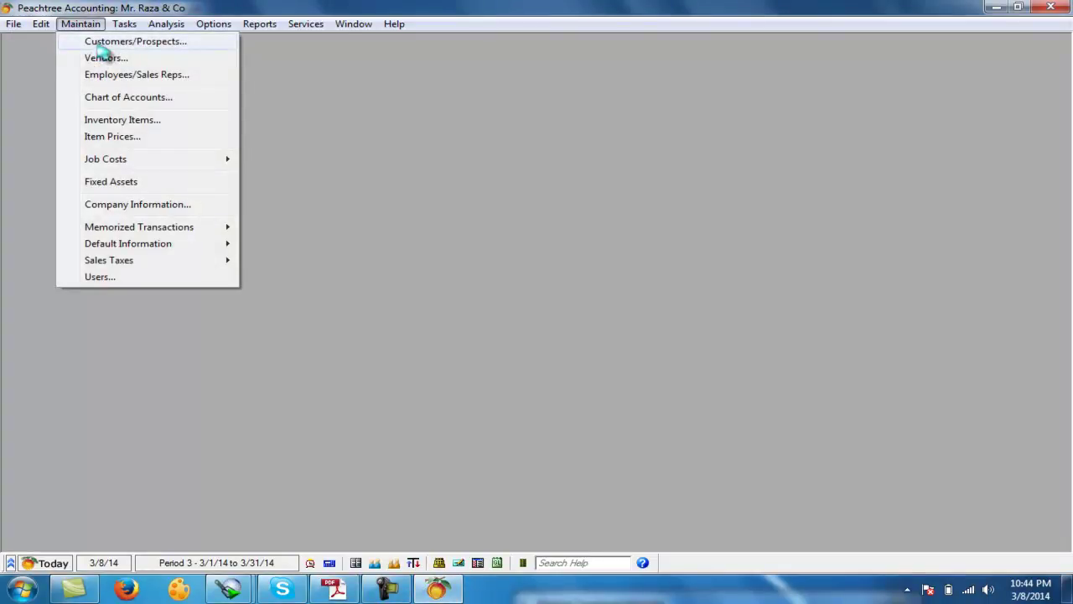
{"action": "left_click", "coordinate": [104, 44]}
{"action": "type", "text": "raud"}
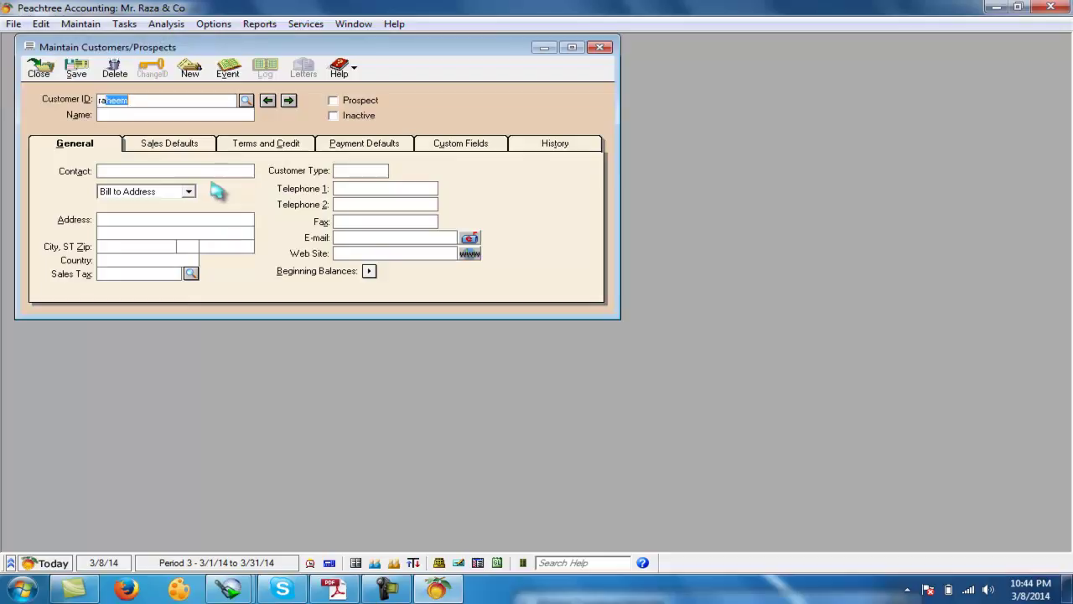
{"action": "type", "text": "rauf"}
{"action": "left_click", "coordinate": [76, 67]}
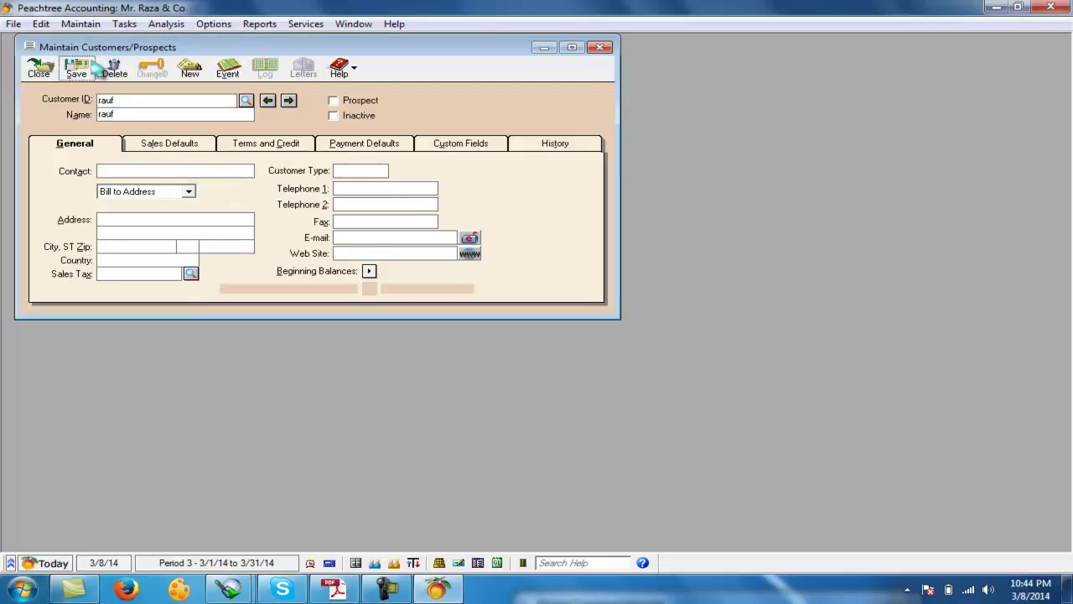
{"action": "left_click", "coordinate": [38, 67]}
Start a Sales/Invoicing entry for the new cash-sale customer with invoice number s3
{"action": "left_click", "coordinate": [124, 24]}
{"action": "left_click", "coordinate": [152, 63]}
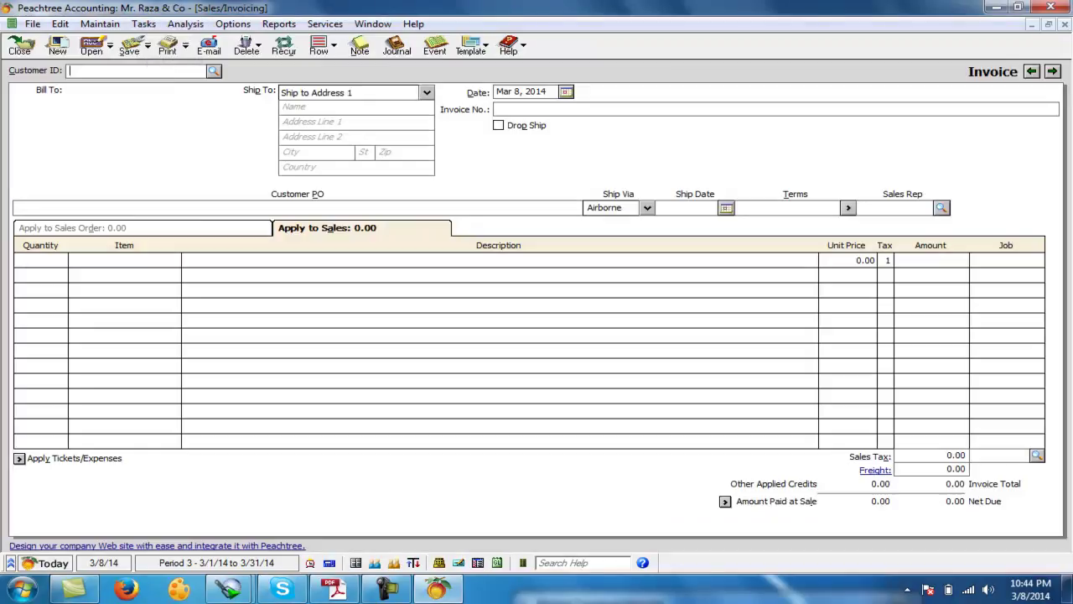
{"action": "left_click", "coordinate": [213, 71]}
{"action": "double_click", "coordinate": [104, 105]}
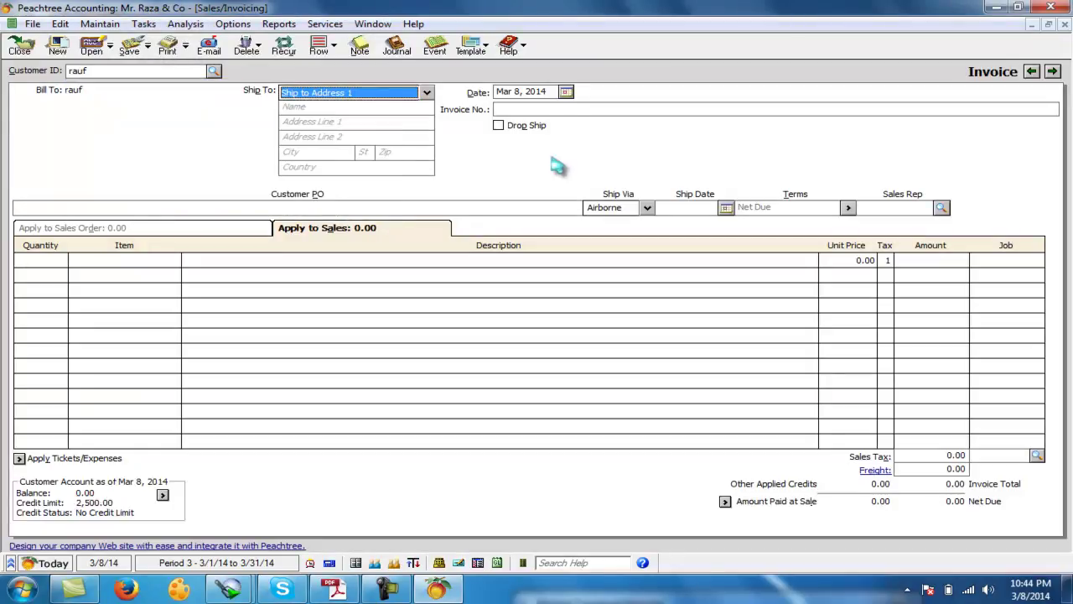
{"action": "left_click", "coordinate": [546, 110]}
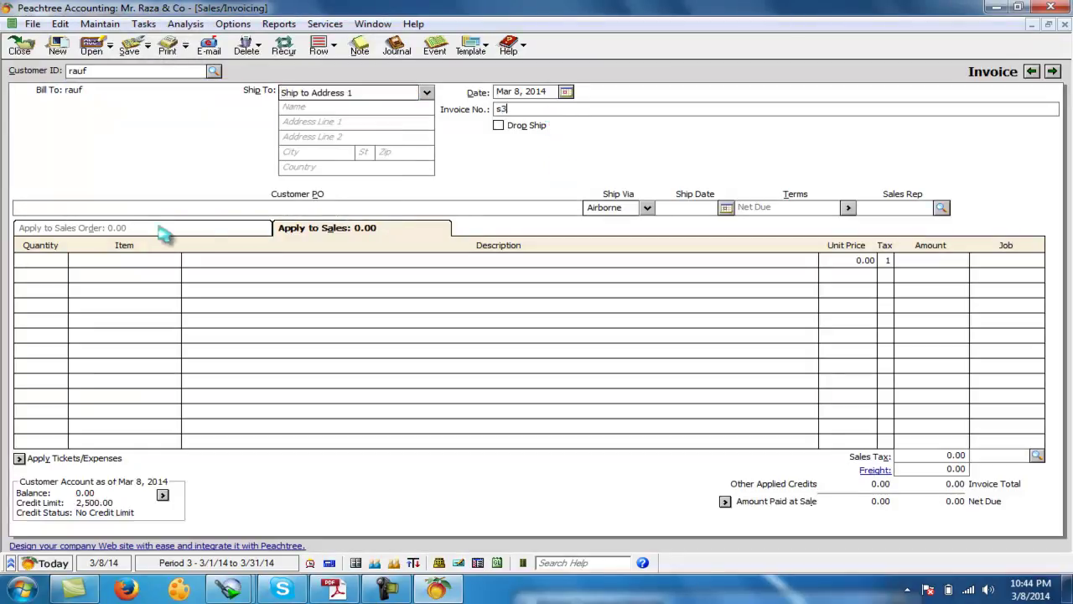
Enter 1,000 fabrics at a unit price of 90 on the first line of invoice s3
{"action": "left_click", "coordinate": [48, 261]}
{"action": "type", "text": "1,000"}
{"action": "key", "text": "Tab"}
{"action": "key", "text": "Tab"}
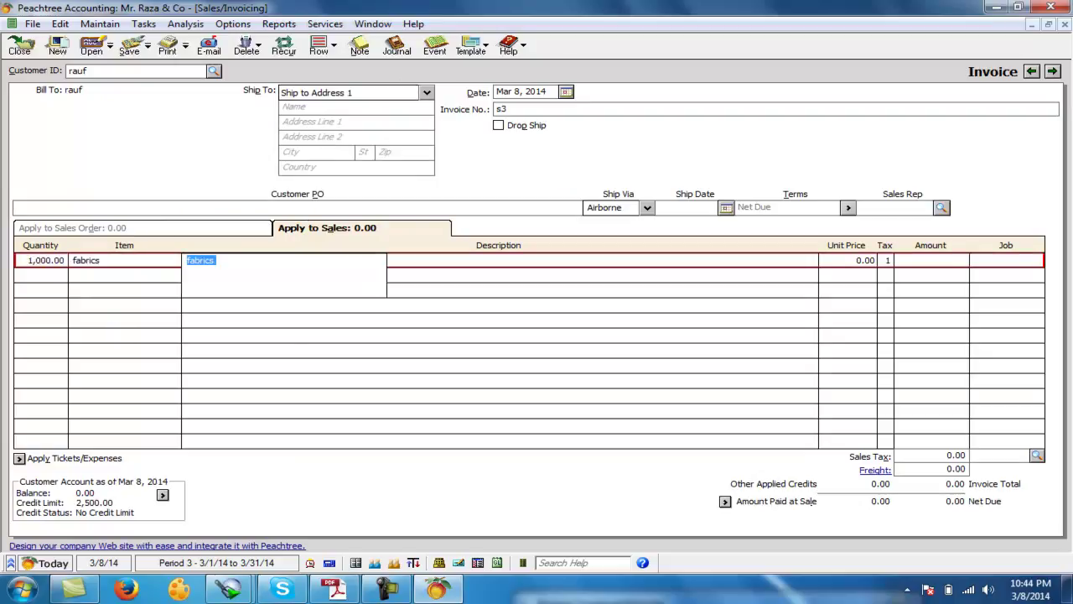
{"action": "key", "text": "Tab"}
{"action": "type", "text": "90"}
{"action": "key", "text": "Tab"}
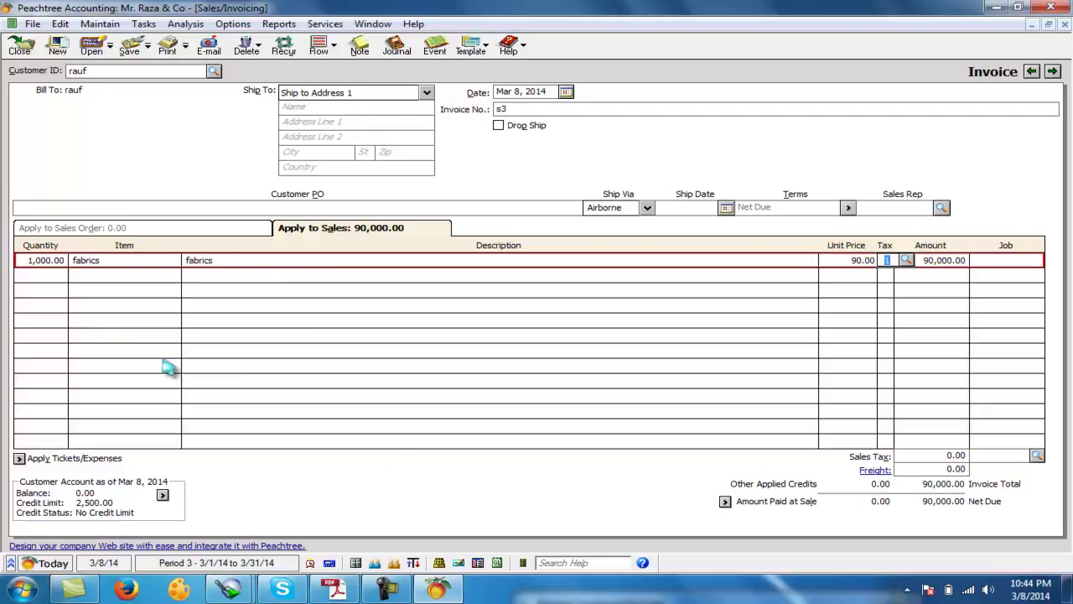
Record a 90,000 receipt at sale with the cash account and Cash payment method, then save and close the invoice
{"action": "left_click", "coordinate": [725, 501]}
{"action": "left_click", "coordinate": [655, 289]}
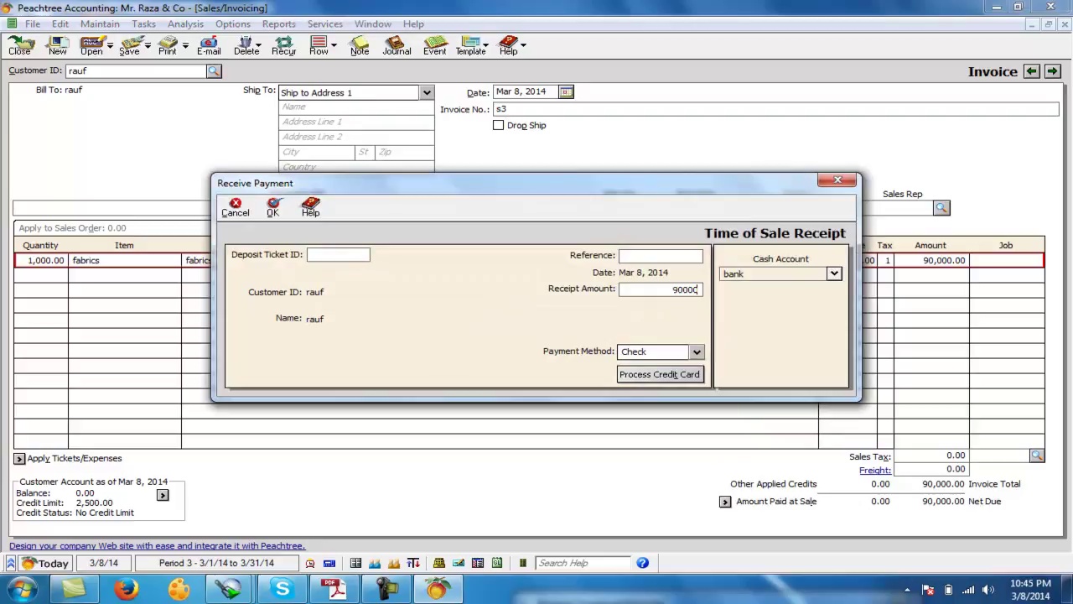
{"action": "left_click", "coordinate": [834, 274]}
{"action": "left_click", "coordinate": [738, 296]}
{"action": "left_click", "coordinate": [676, 261]}
{"action": "left_click", "coordinate": [697, 352]}
{"action": "left_click", "coordinate": [654, 364]}
{"action": "left_click", "coordinate": [274, 211]}
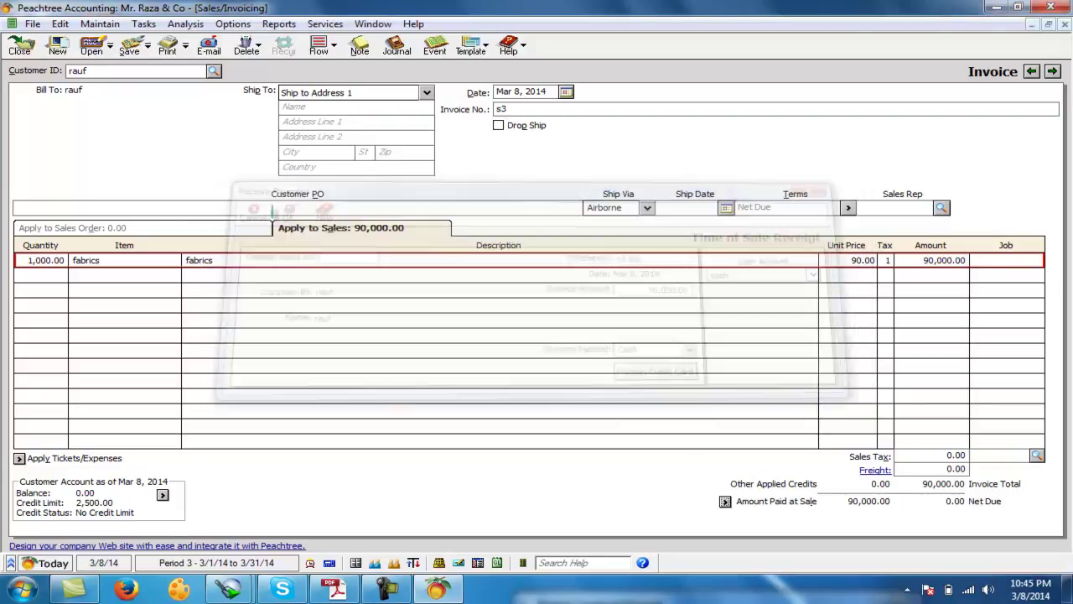
{"action": "left_click", "coordinate": [129, 48]}
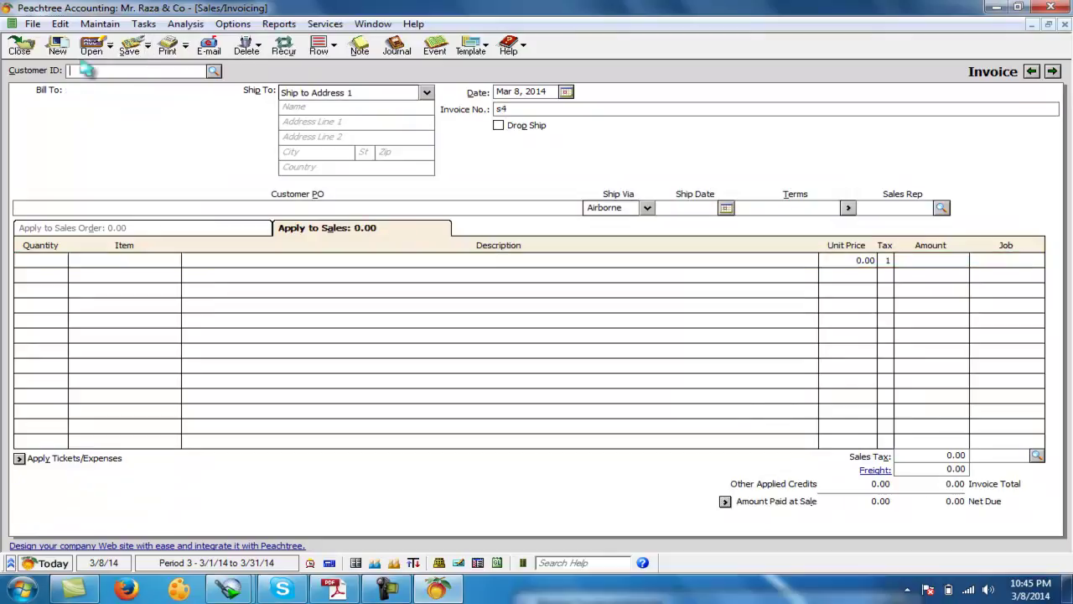
{"action": "left_click", "coordinate": [20, 46]}
Compare the 19-9-2006 fabric return with the 14-8-2006 and 18-8-2006 sales in the question PDF, then switch back to Peachtree
{"action": "left_click", "coordinate": [331, 591]}
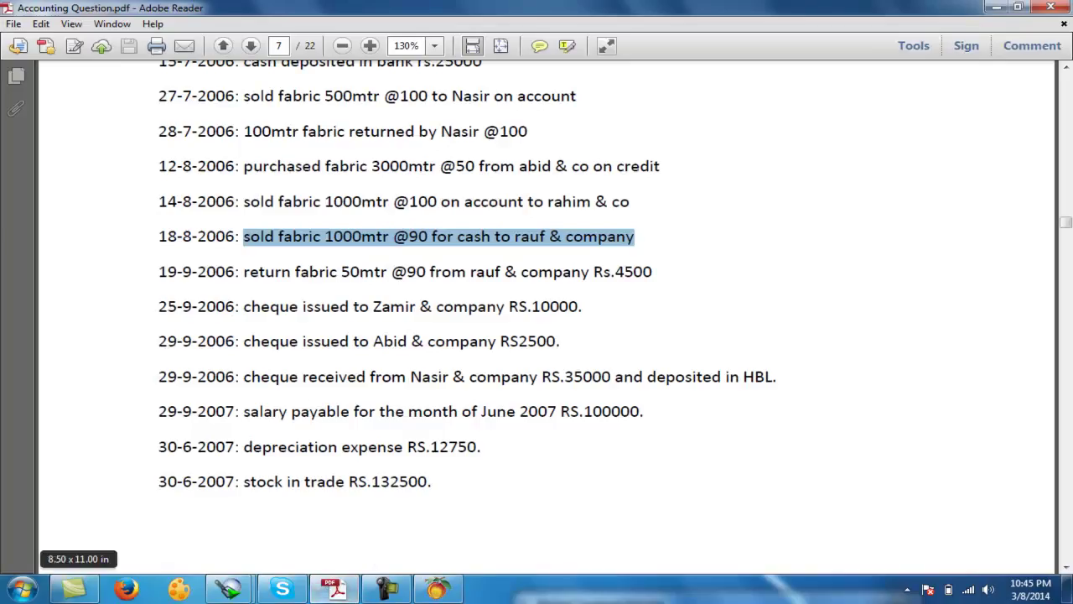
{"action": "left_click_drag", "start_coordinate": [243, 271], "coordinate": [652, 271]}
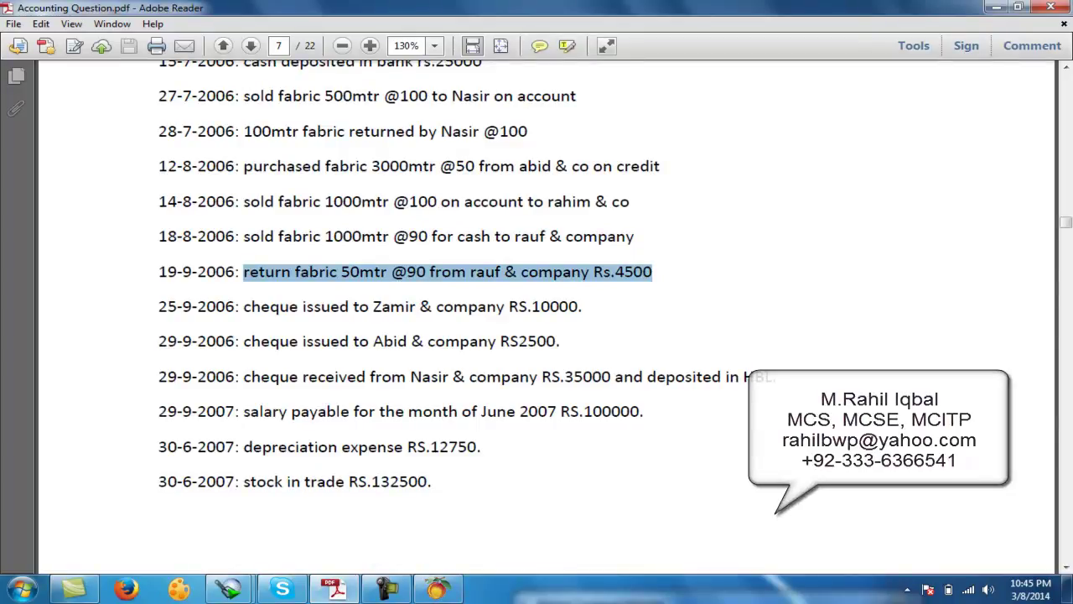
{"action": "left_click_drag", "start_coordinate": [389, 201], "coordinate": [243, 202]}
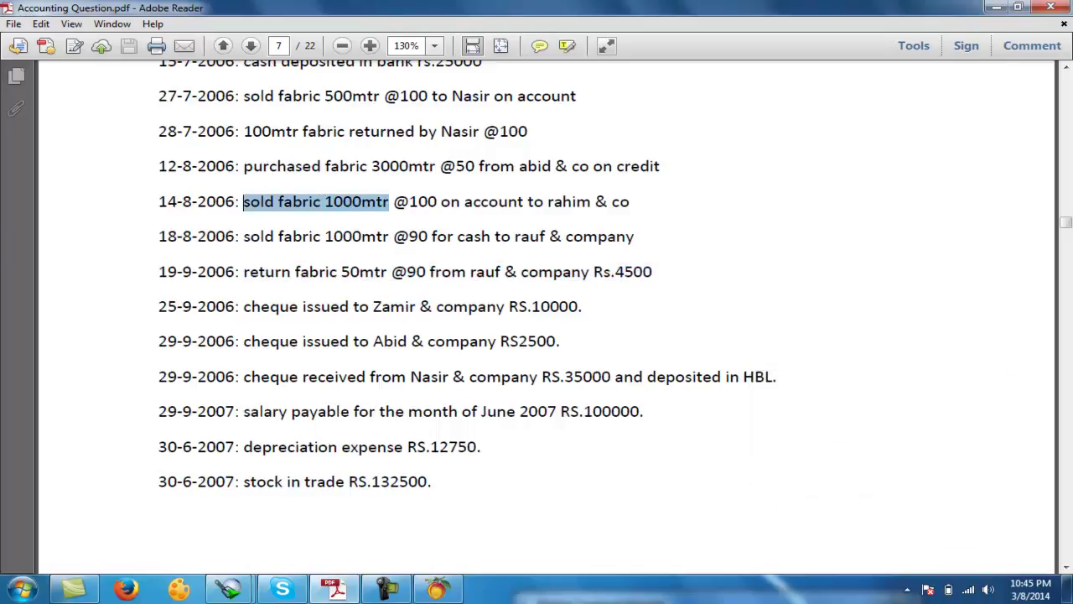
{"action": "left_click_drag", "start_coordinate": [389, 201], "coordinate": [591, 201]}
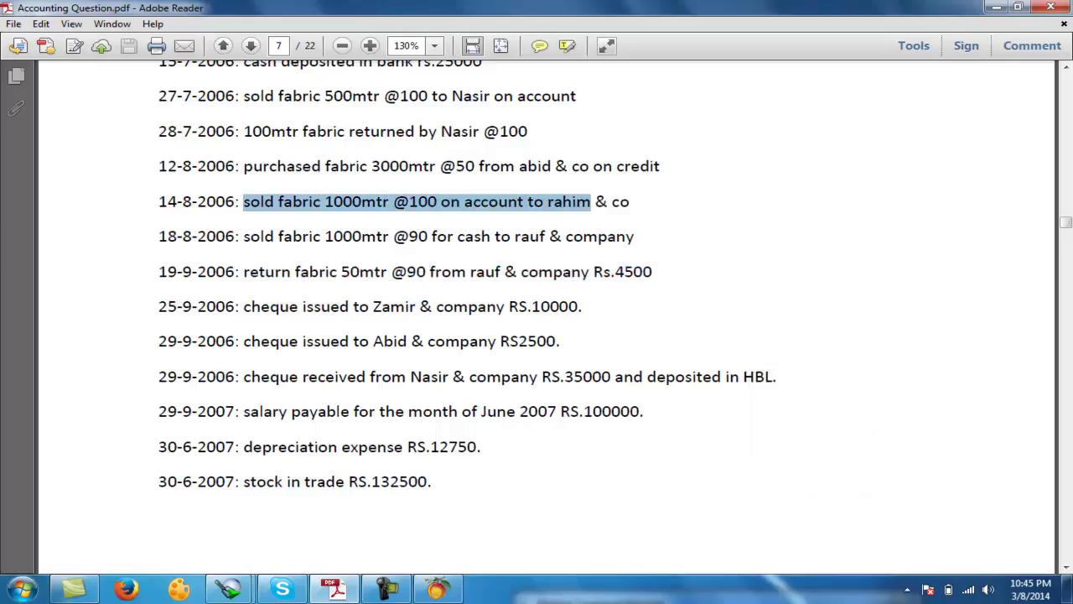
{"action": "left_click_drag", "start_coordinate": [251, 236], "coordinate": [544, 237]}
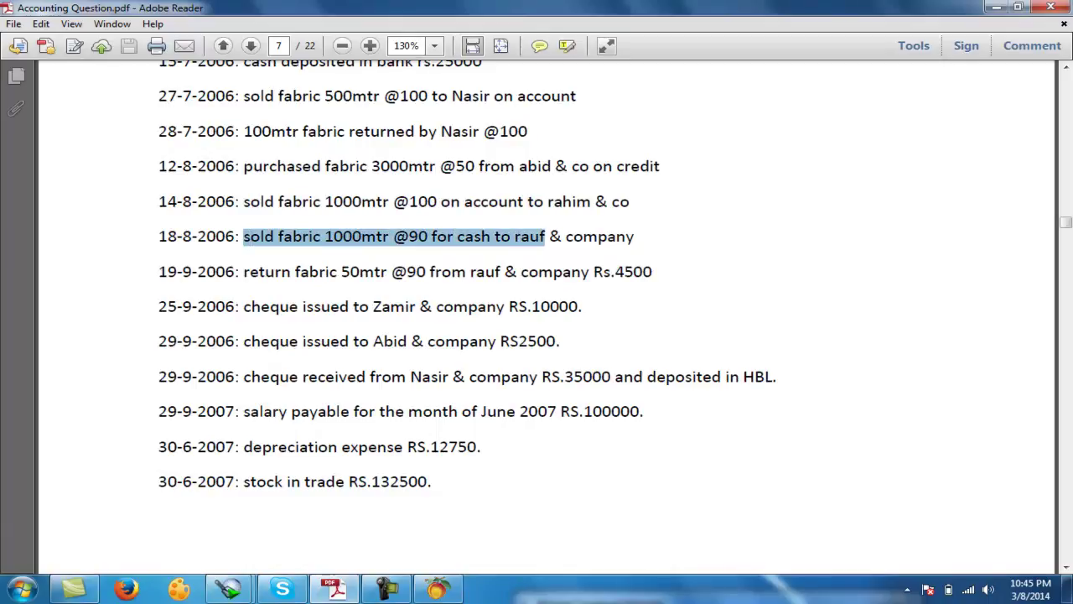
{"action": "left_click_drag", "start_coordinate": [244, 272], "coordinate": [590, 272]}
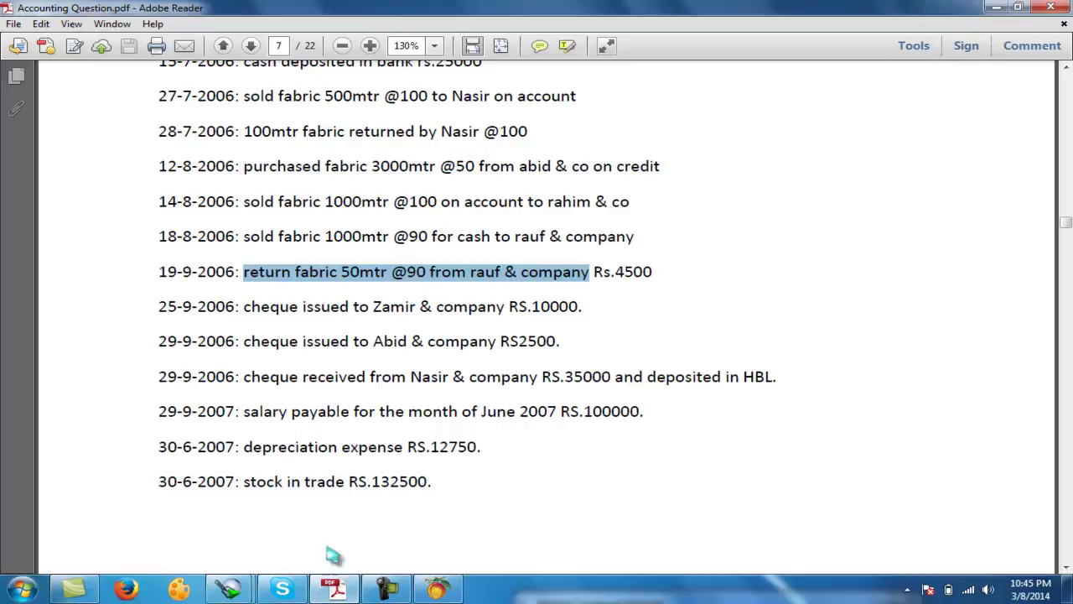
{"action": "left_click", "coordinate": [437, 588]}
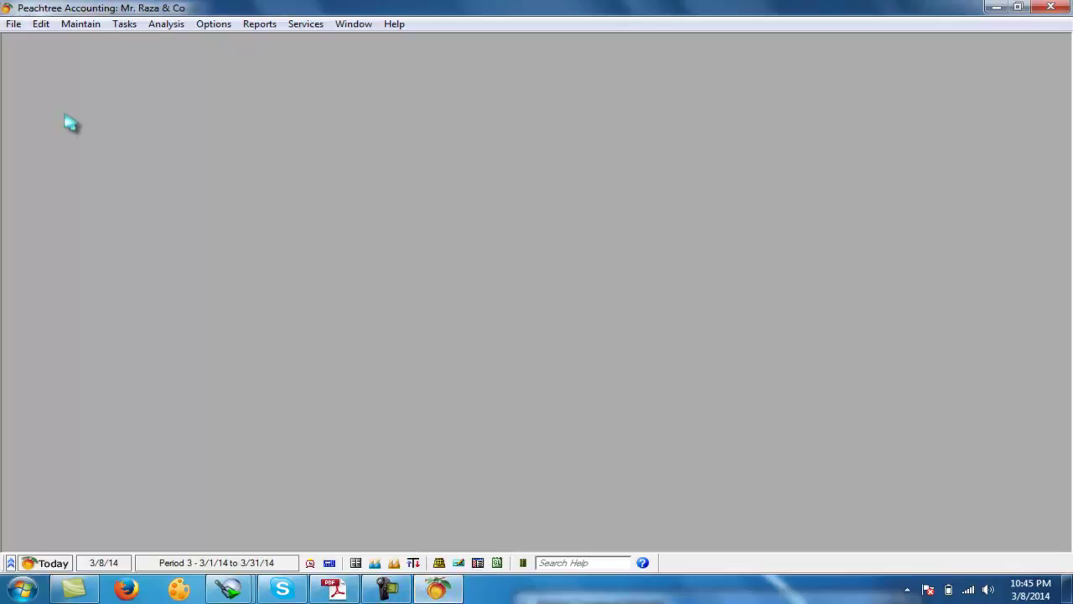
{"action": "left_click", "coordinate": [125, 25]}
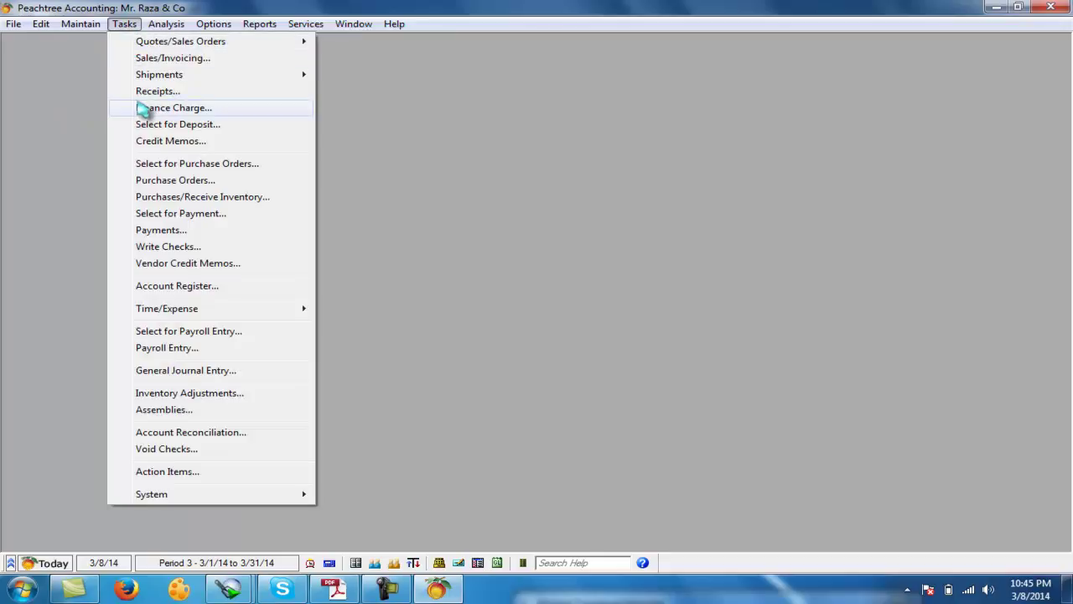
{"action": "left_click", "coordinate": [158, 143]}
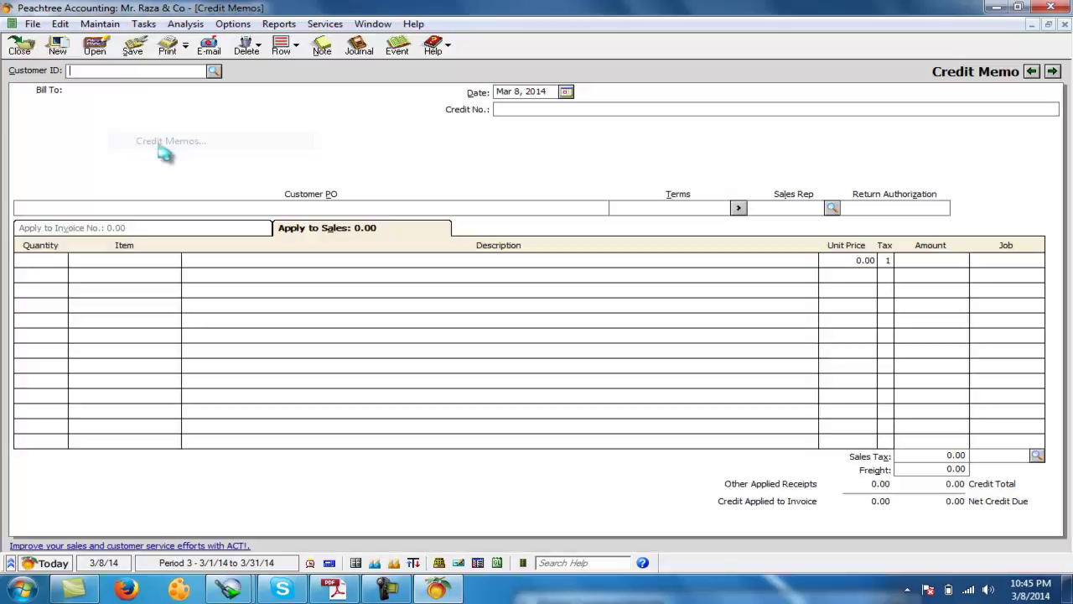
{"action": "left_click", "coordinate": [215, 73]}
{"action": "double_click", "coordinate": [84, 95]}
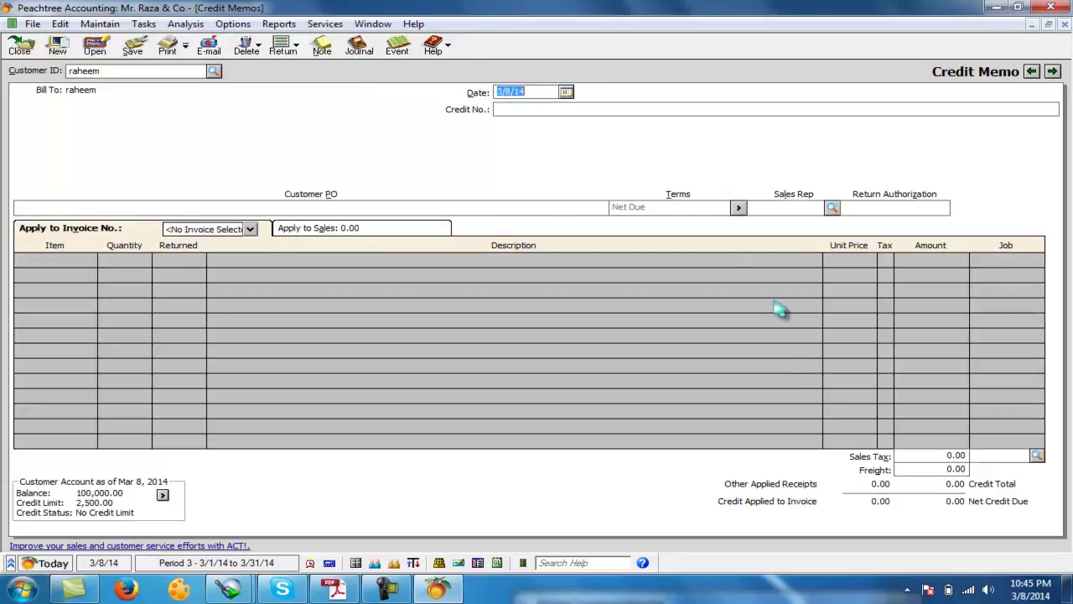
{"action": "left_click", "coordinate": [250, 229]}
{"action": "left_click", "coordinate": [199, 257]}
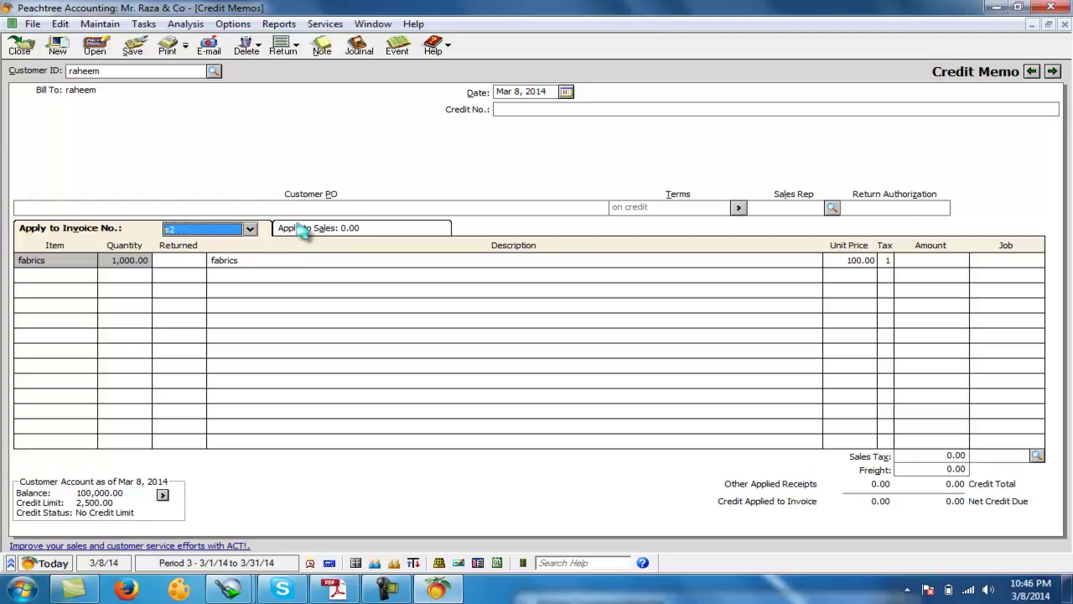
{"action": "left_click", "coordinate": [24, 49]}
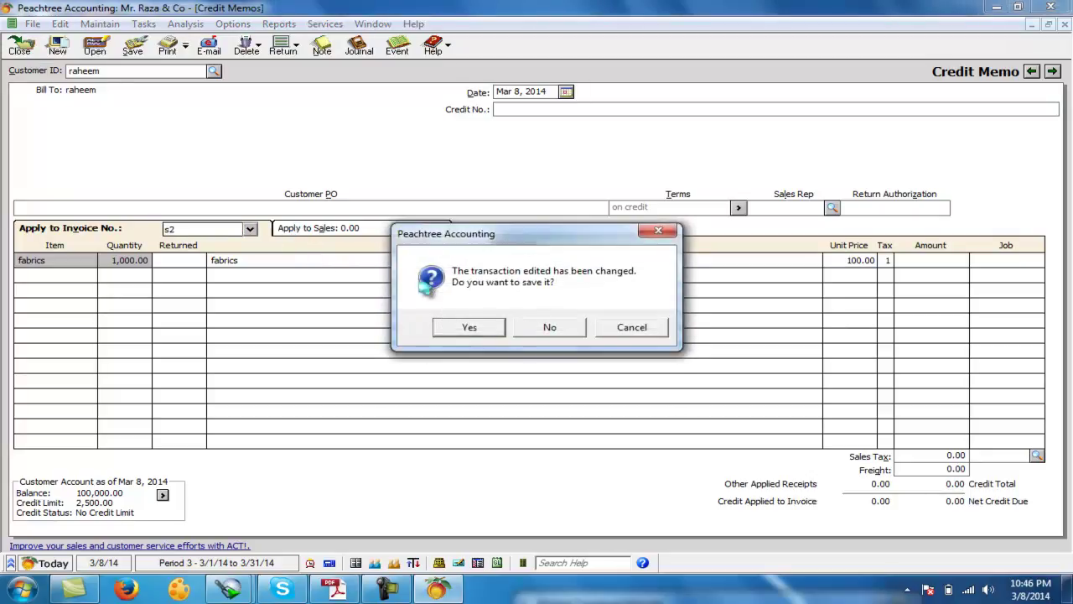
{"action": "left_click", "coordinate": [570, 330]}
{"action": "left_click", "coordinate": [124, 24]}
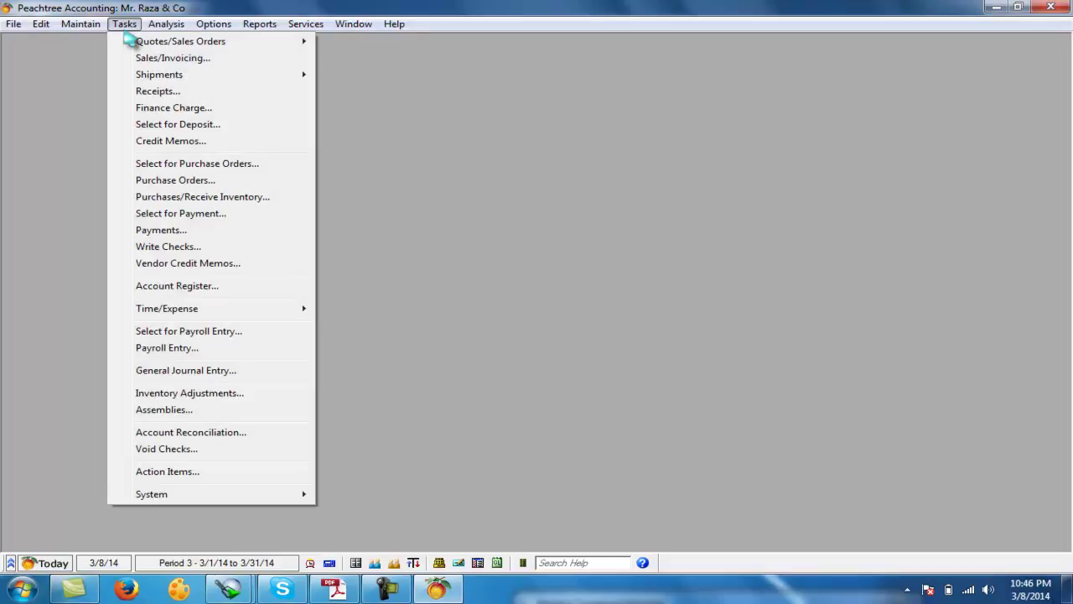
{"action": "left_click", "coordinate": [153, 142]}
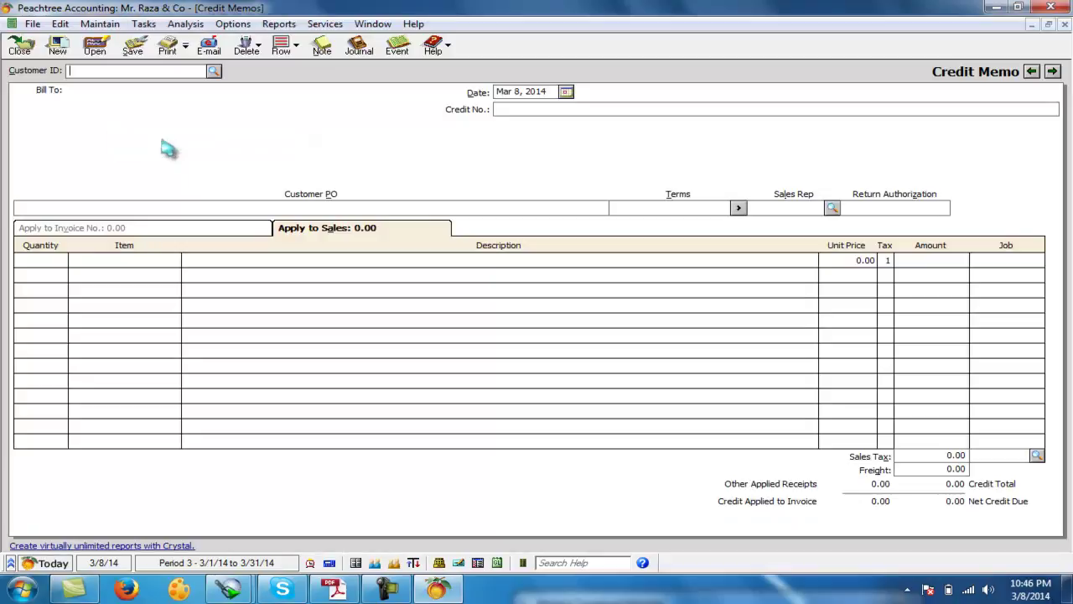
{"action": "left_click", "coordinate": [214, 72]}
{"action": "left_click", "coordinate": [82, 106]}
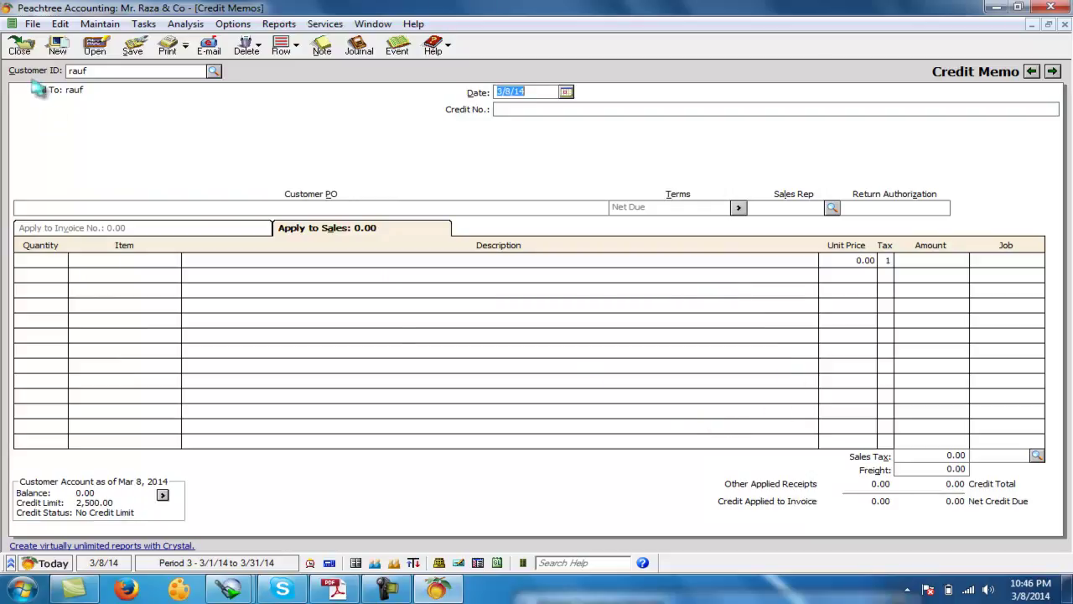
{"action": "left_click", "coordinate": [22, 49]}
{"action": "left_click", "coordinate": [544, 330]}
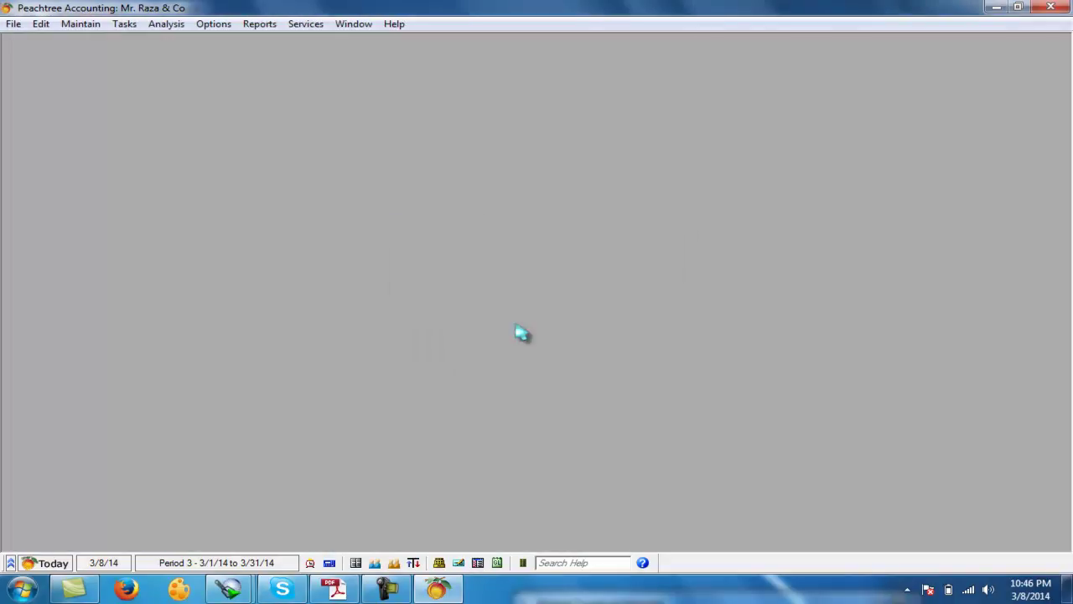
{"action": "left_click", "coordinate": [436, 589]}
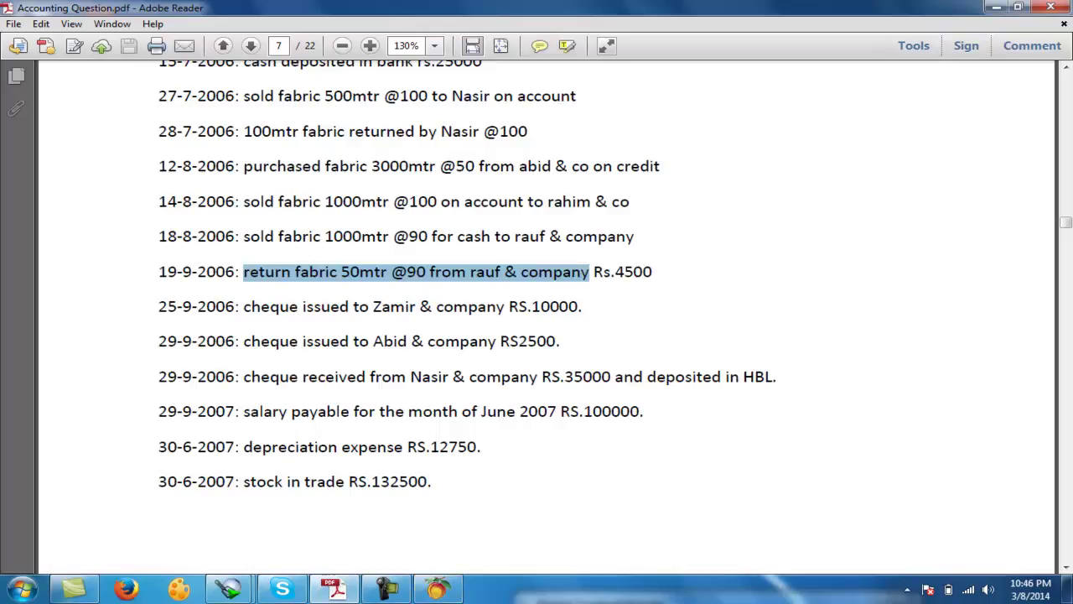
{"action": "left_click", "coordinate": [310, 272]}
{"action": "left_click_drag", "start_coordinate": [244, 272], "coordinate": [652, 273]}
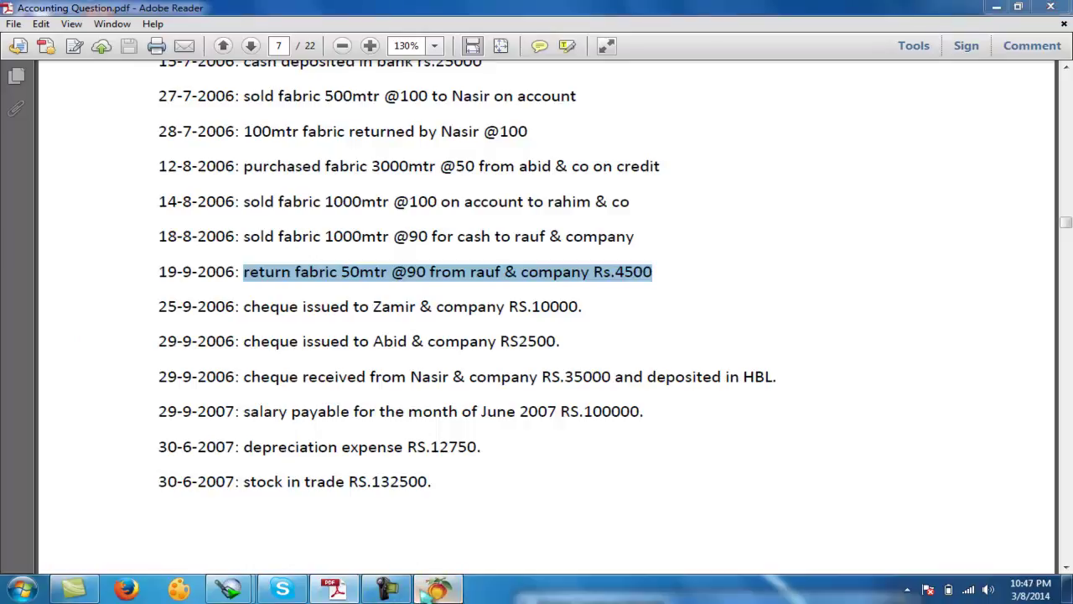
{"action": "left_click", "coordinate": [437, 589]}
{"action": "left_click", "coordinate": [118, 25]}
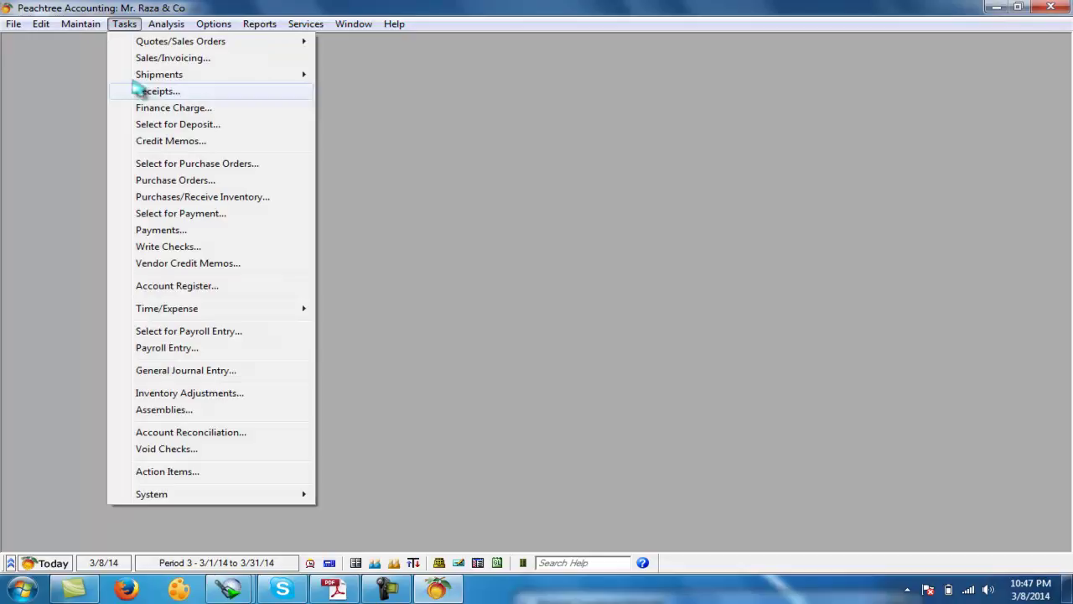
{"action": "left_click", "coordinate": [150, 144]}
{"action": "left_click", "coordinate": [214, 71]}
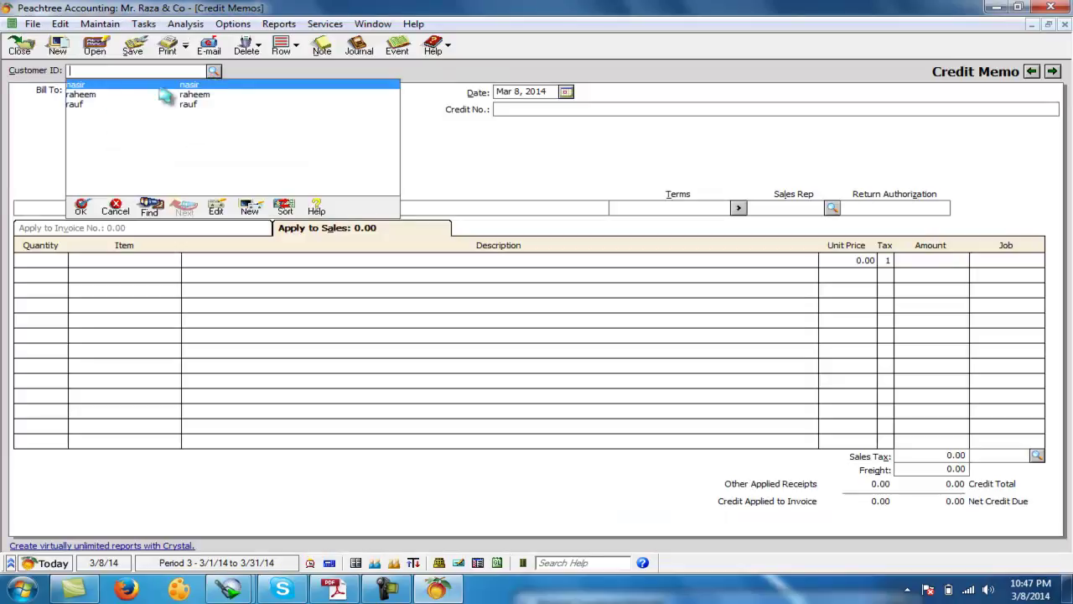
{"action": "left_click", "coordinate": [103, 105]}
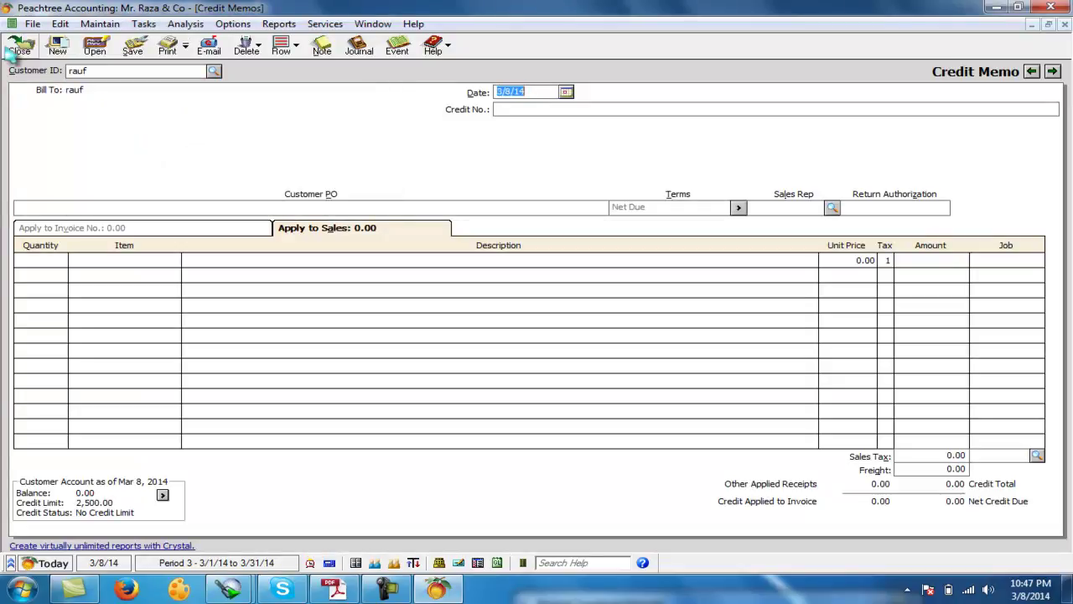
{"action": "left_click", "coordinate": [18, 47]}
{"action": "left_click", "coordinate": [546, 329]}
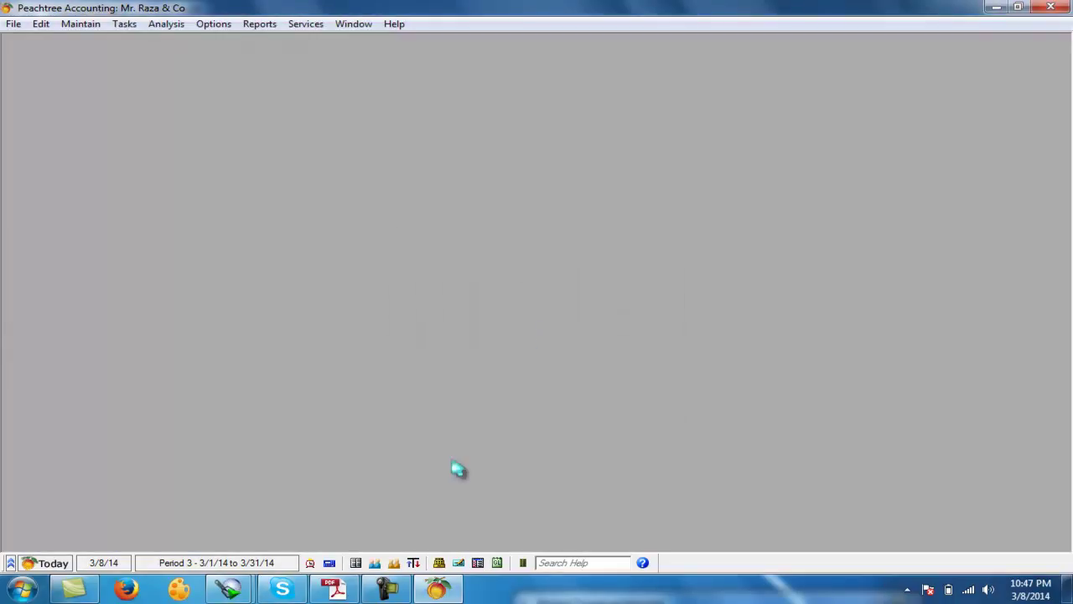
{"action": "left_click", "coordinate": [434, 590]}
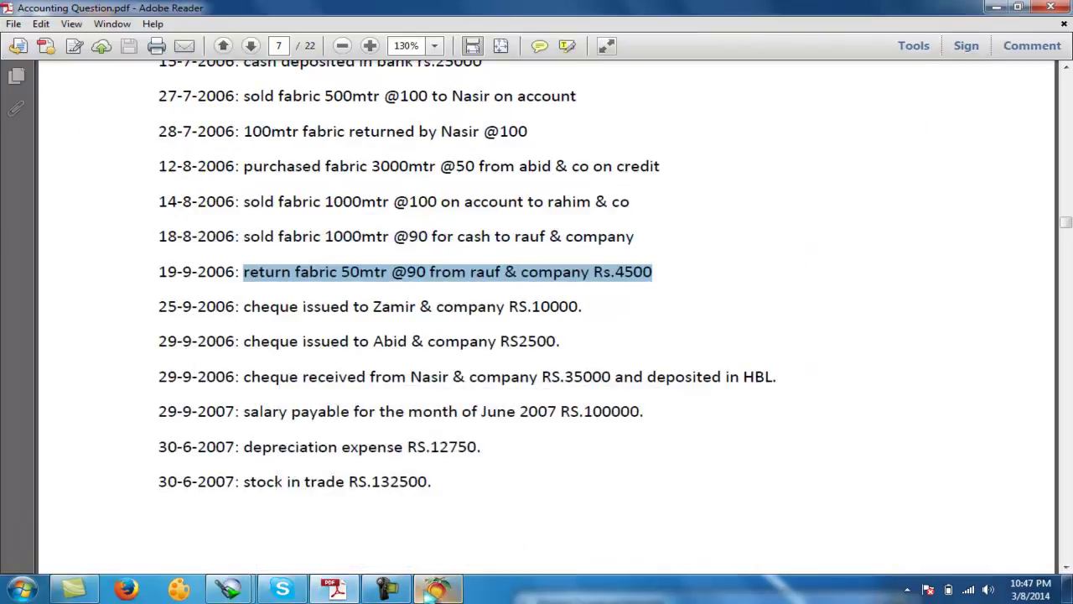
{"action": "left_click", "coordinate": [434, 590]}
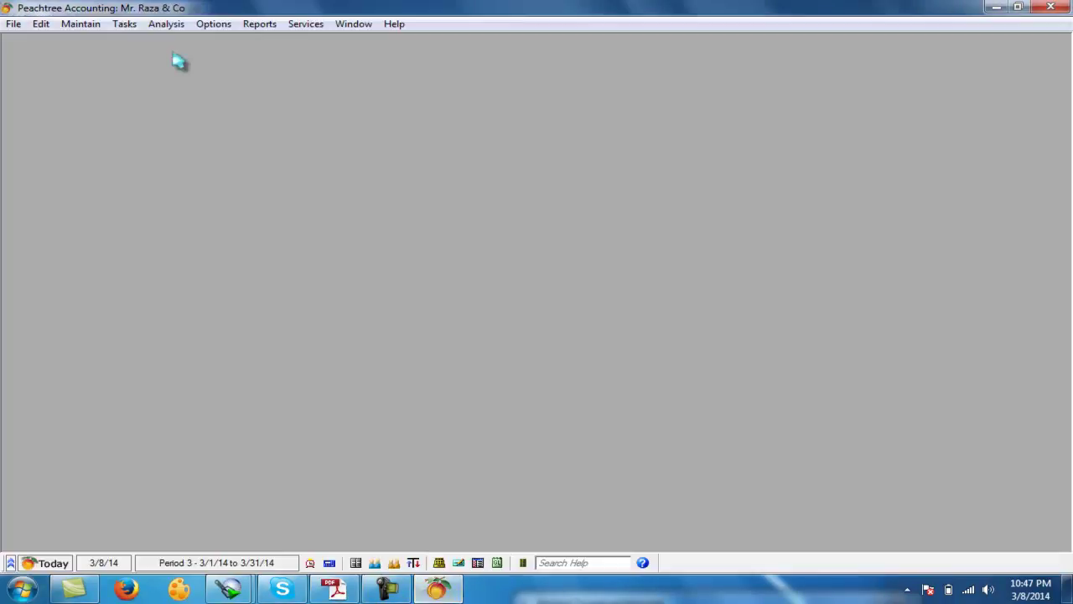
Bring up the saved sales invoice s3 and set its fabrics quantity to 950
{"action": "left_click", "coordinate": [126, 25]}
{"action": "left_click", "coordinate": [172, 57]}
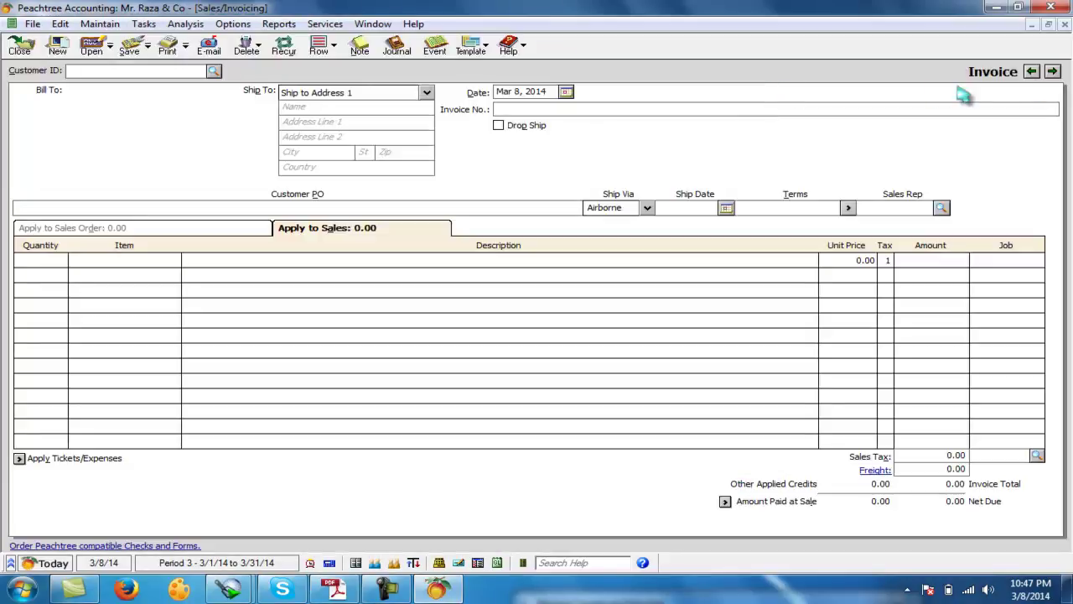
{"action": "left_click", "coordinate": [1031, 71]}
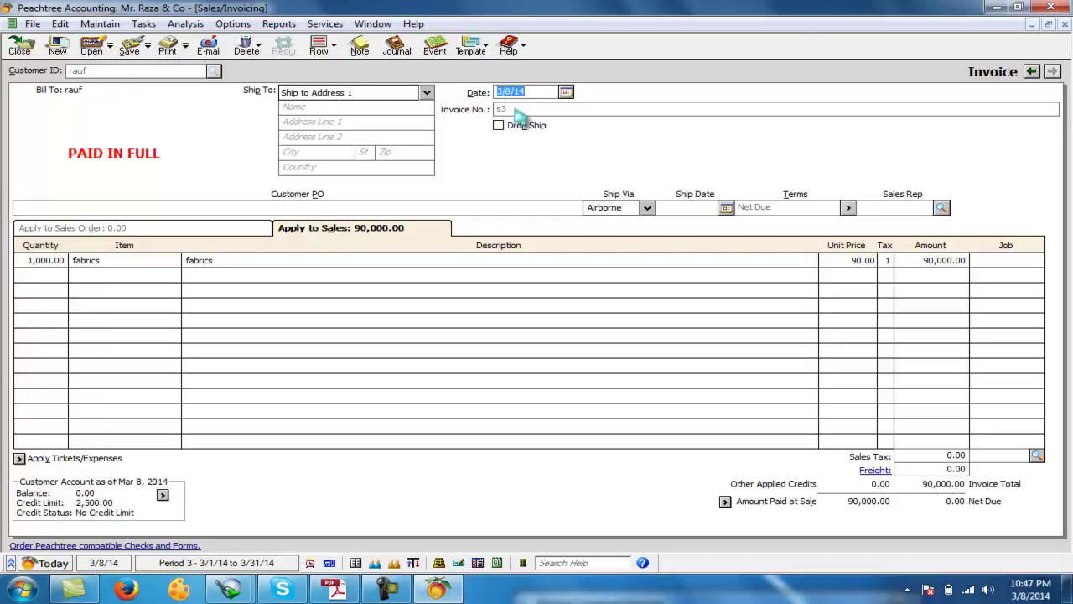
{"action": "left_click", "coordinate": [42, 265]}
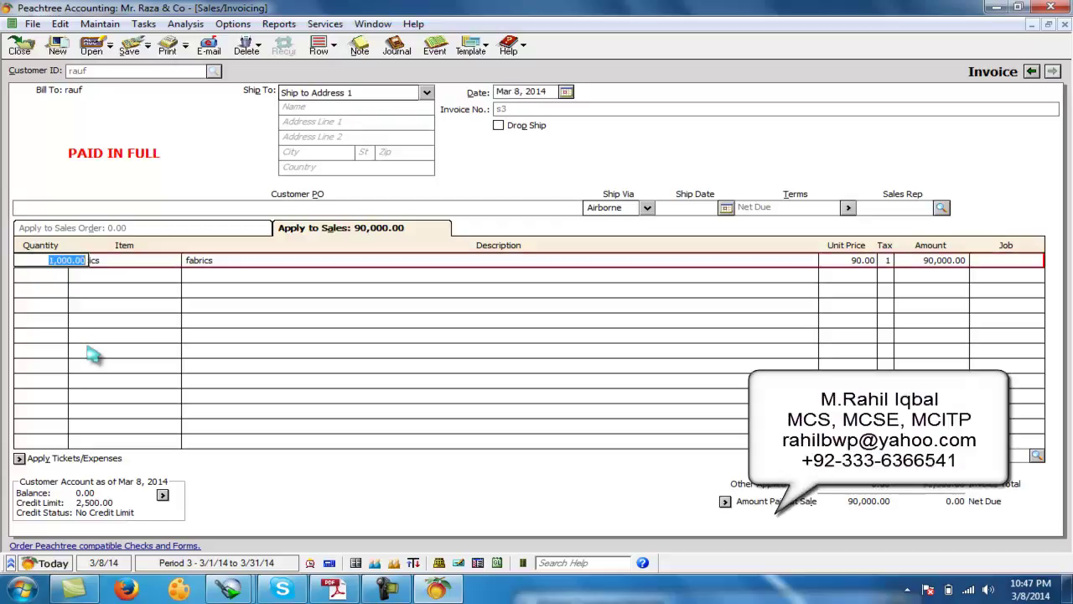
{"action": "type", "text": "950"}
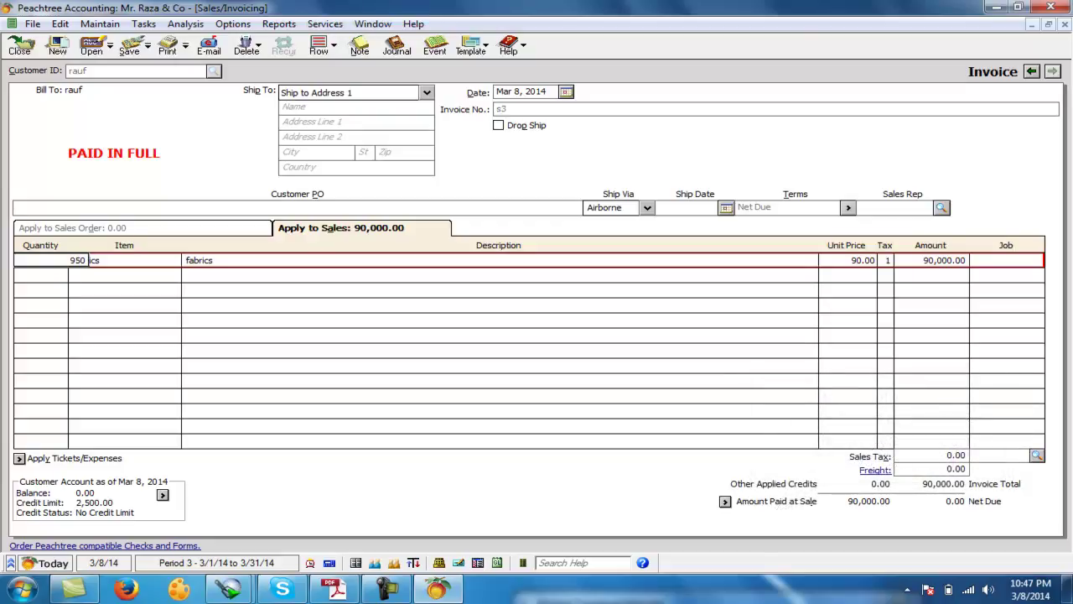
{"action": "key", "text": "Tab"}
{"action": "key", "text": "Tab"}
{"action": "key", "text": "Tab"}
{"action": "key", "text": "Tab"}
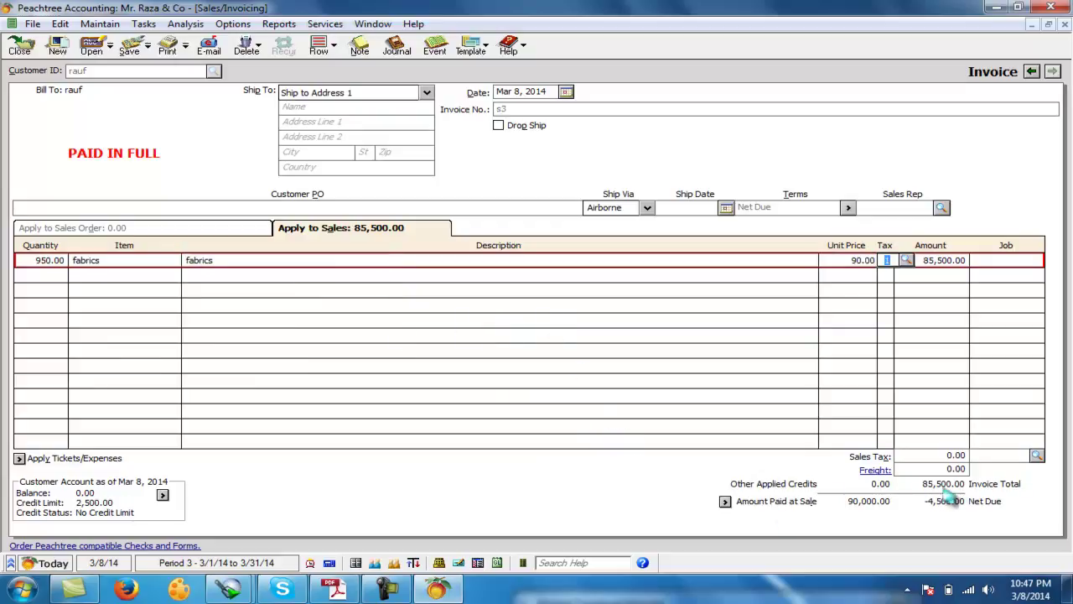
Set the receipt amount at sale on invoice s3 to 85,500, then save and close the invoice
{"action": "left_click", "coordinate": [725, 502]}
{"action": "left_click_drag", "start_coordinate": [648, 291], "coordinate": [710, 291]}
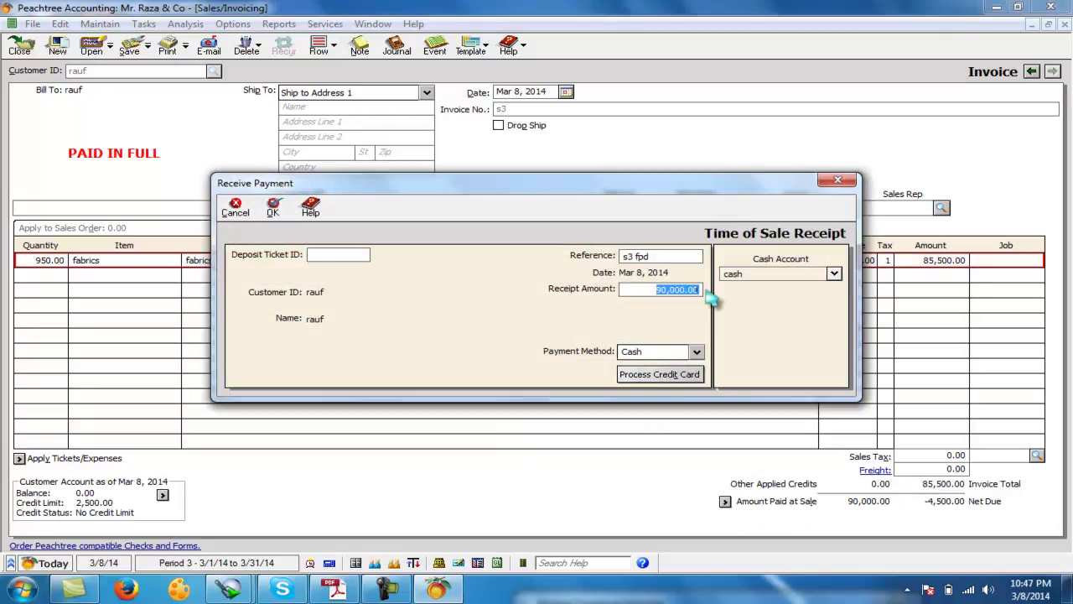
{"action": "key", "text": "BackSpace"}
{"action": "type", "text": "85500"}
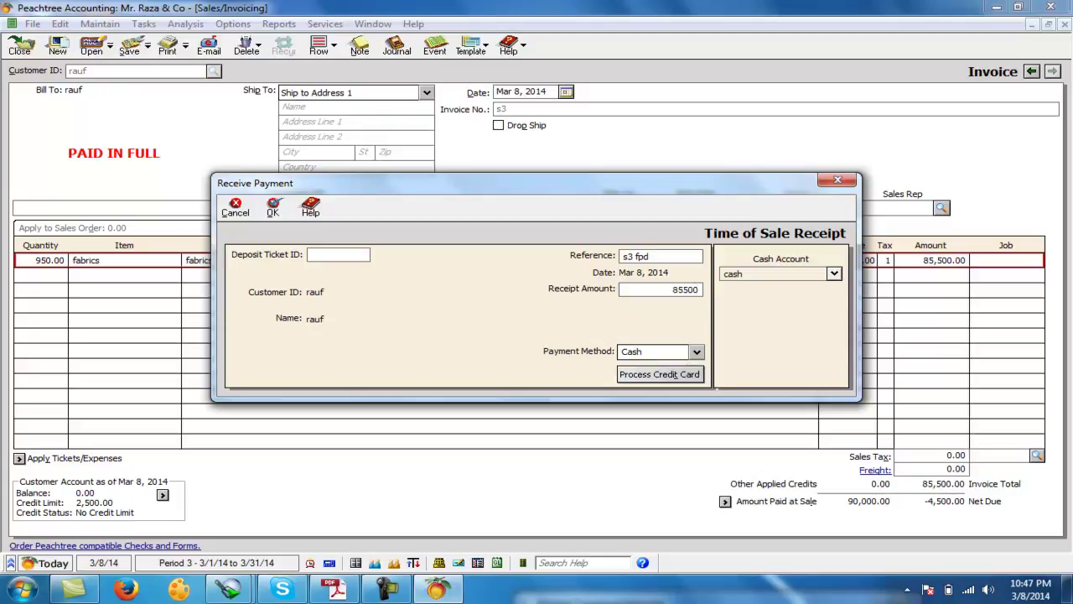
{"action": "key", "text": "Tab"}
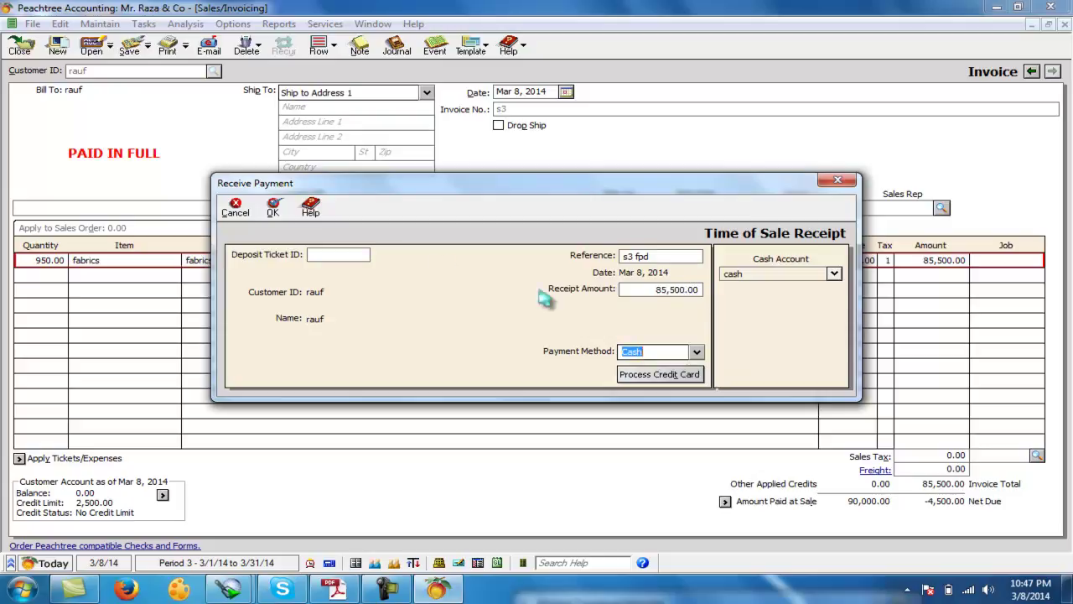
{"action": "left_click", "coordinate": [273, 210]}
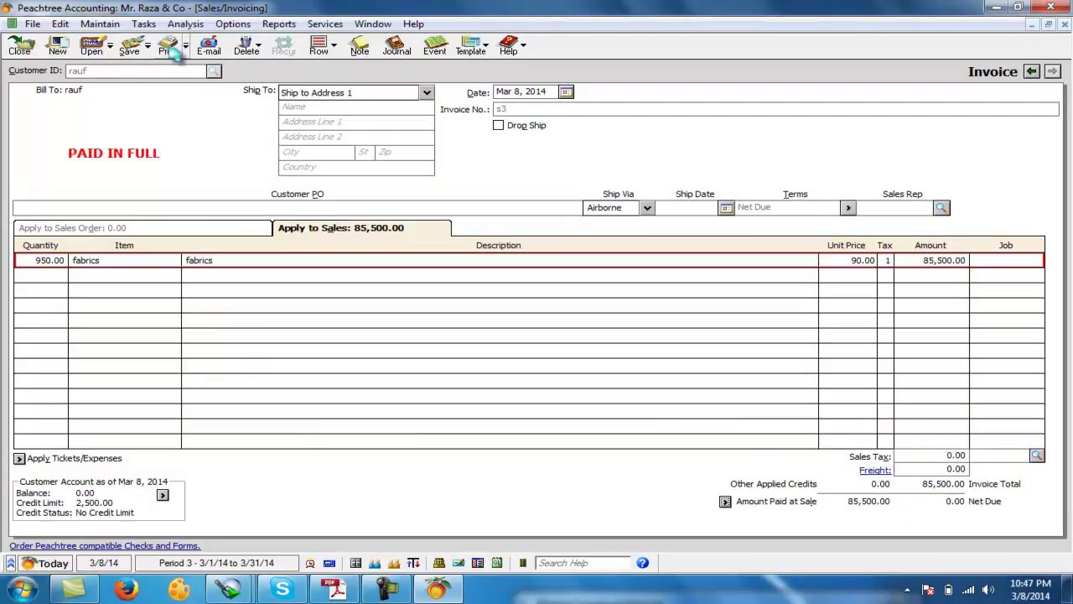
{"action": "left_click", "coordinate": [130, 46]}
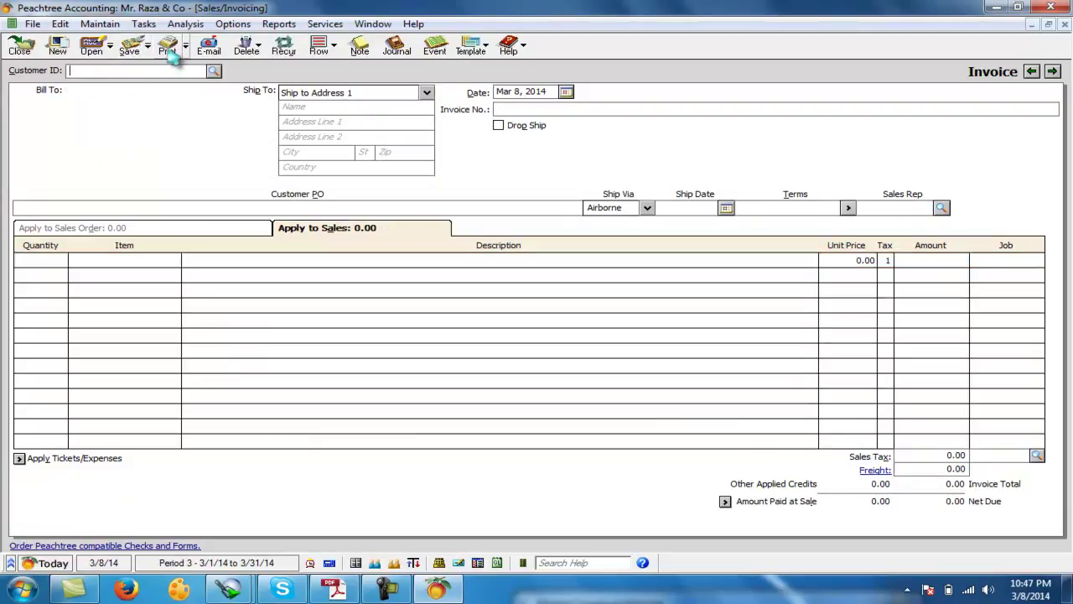
{"action": "left_click", "coordinate": [20, 48]}
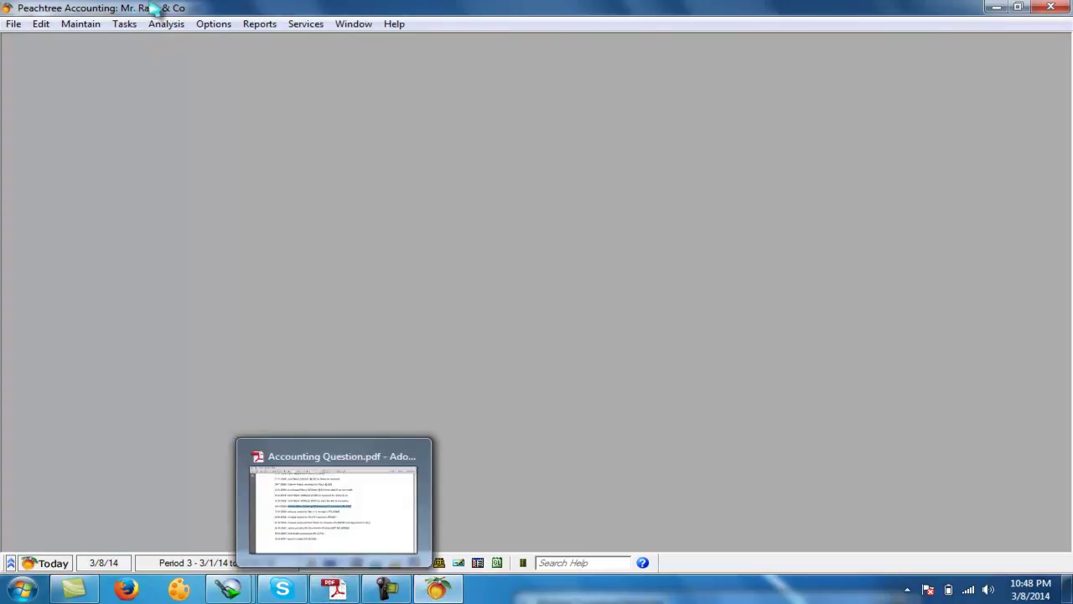
Reopen invoice s3 to check its edited quantity and paid amount, then close it
{"action": "left_click", "coordinate": [124, 24]}
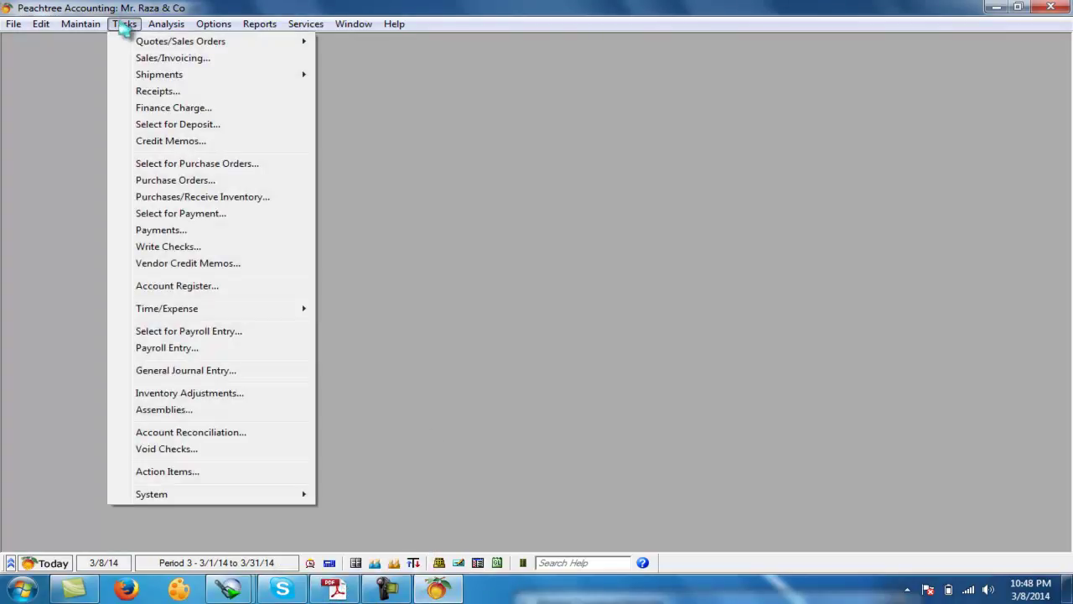
{"action": "left_click", "coordinate": [151, 59]}
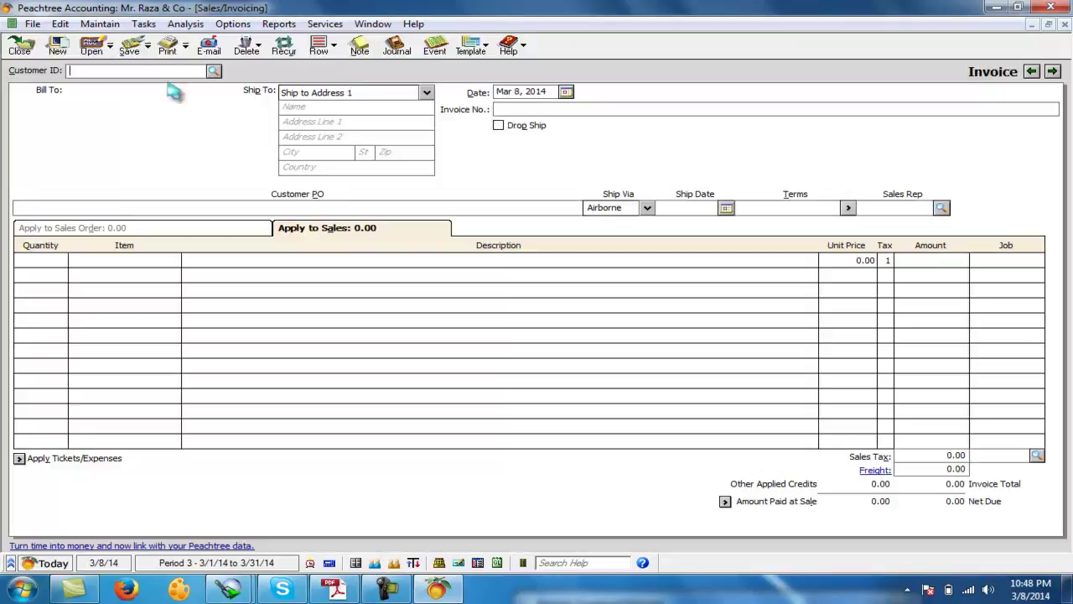
{"action": "left_click", "coordinate": [1032, 73]}
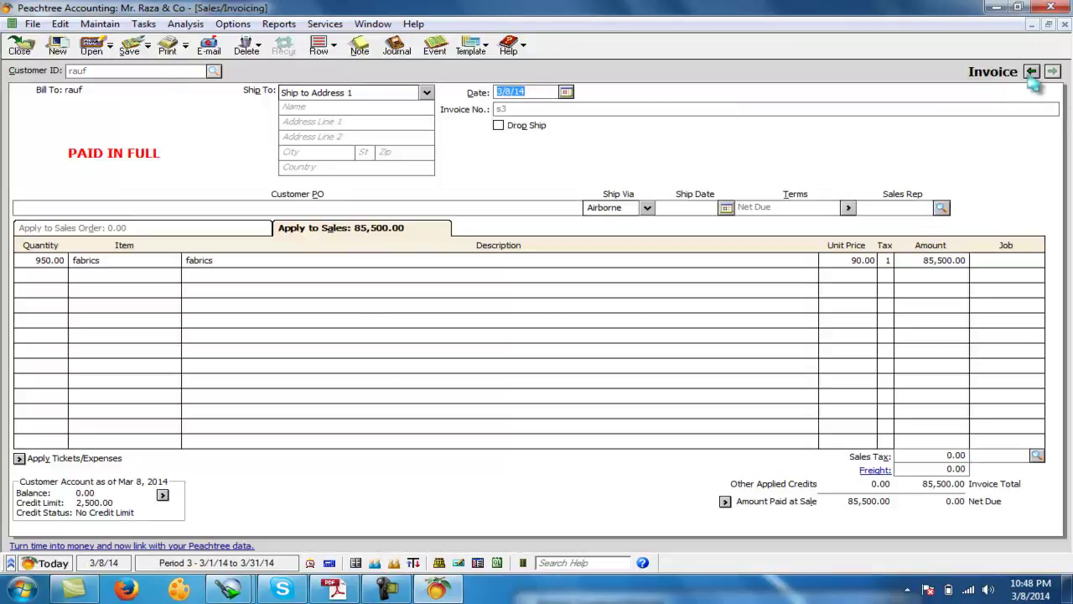
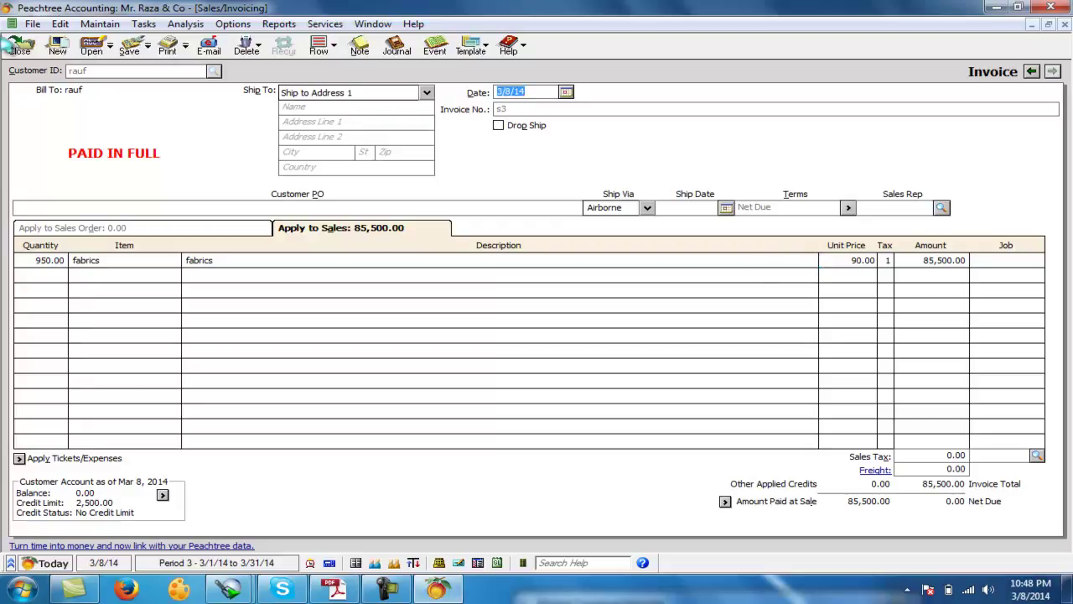
{"action": "left_click", "coordinate": [22, 46]}
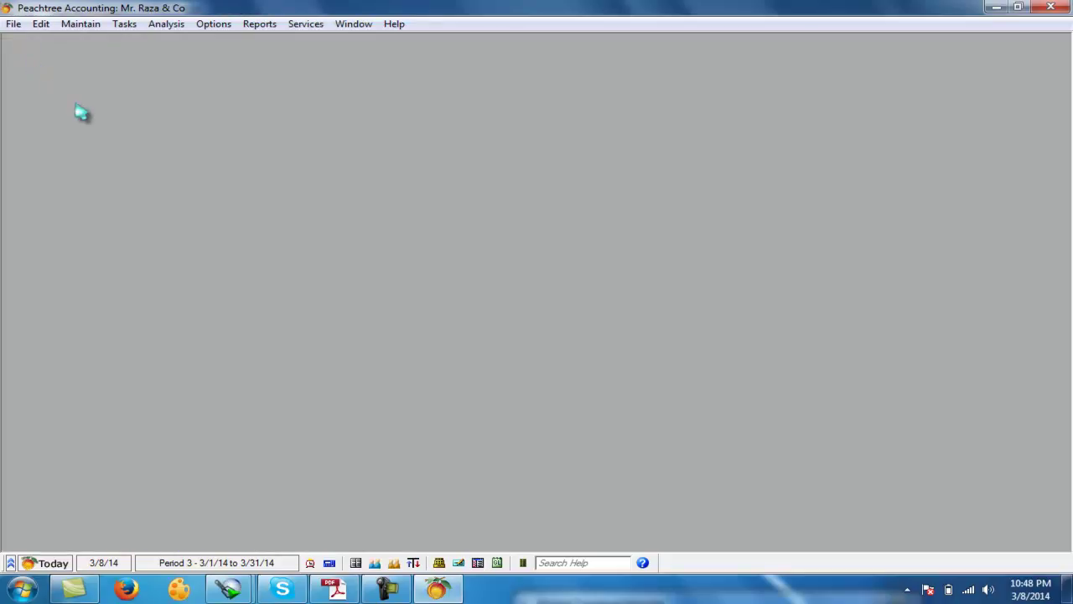
Review the 19-9-2006 return and the 25-9-2006 cheque issue in the question PDF, then switch back to Peachtree
{"action": "mouse_move", "coordinate": [430, 589]}
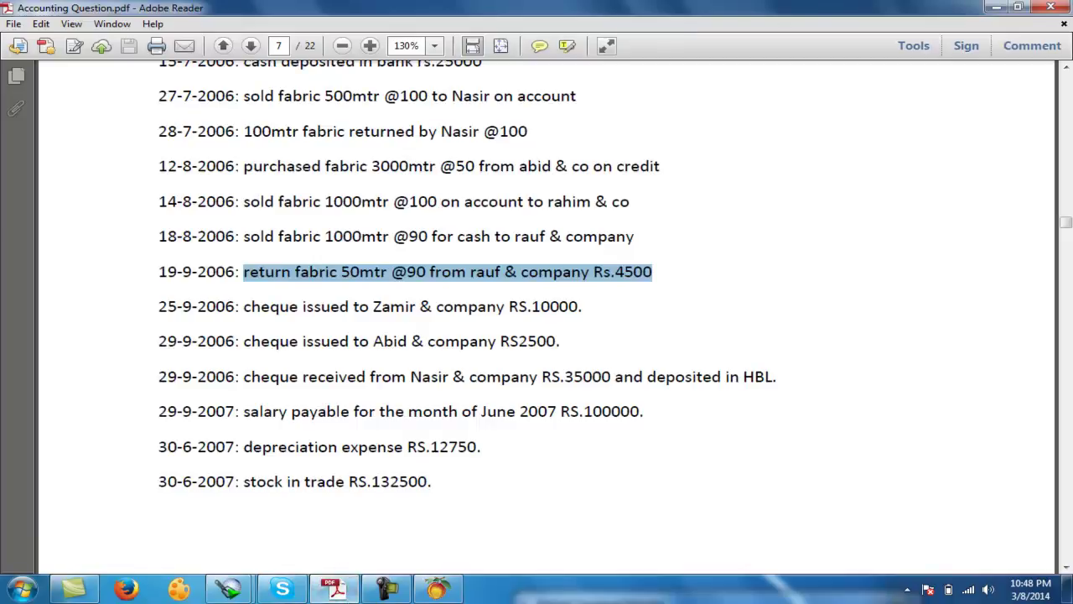
{"action": "left_click", "coordinate": [244, 272]}
{"action": "left_click_drag", "start_coordinate": [244, 273], "coordinate": [653, 273]}
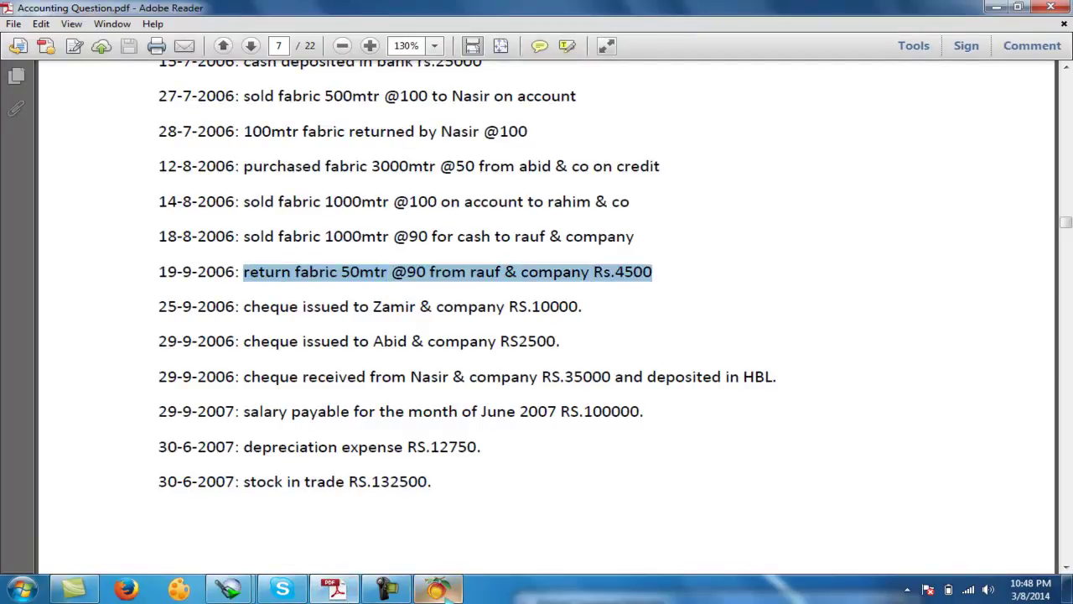
{"action": "mouse_move", "coordinate": [448, 588]}
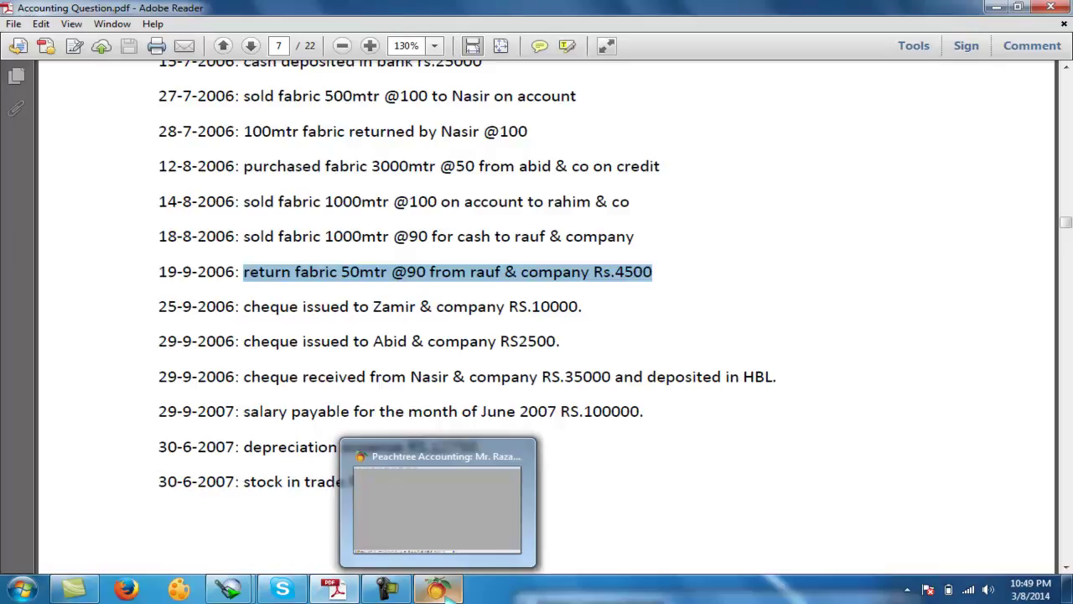
{"action": "left_click_drag", "start_coordinate": [243, 306], "coordinate": [504, 306]}
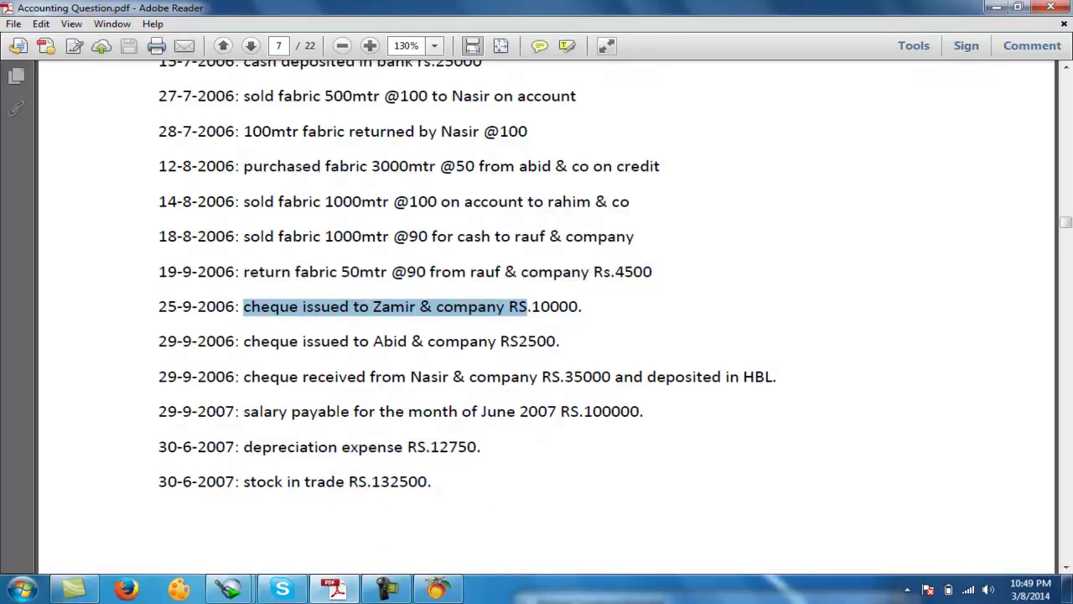
{"action": "left_click", "coordinate": [437, 590]}
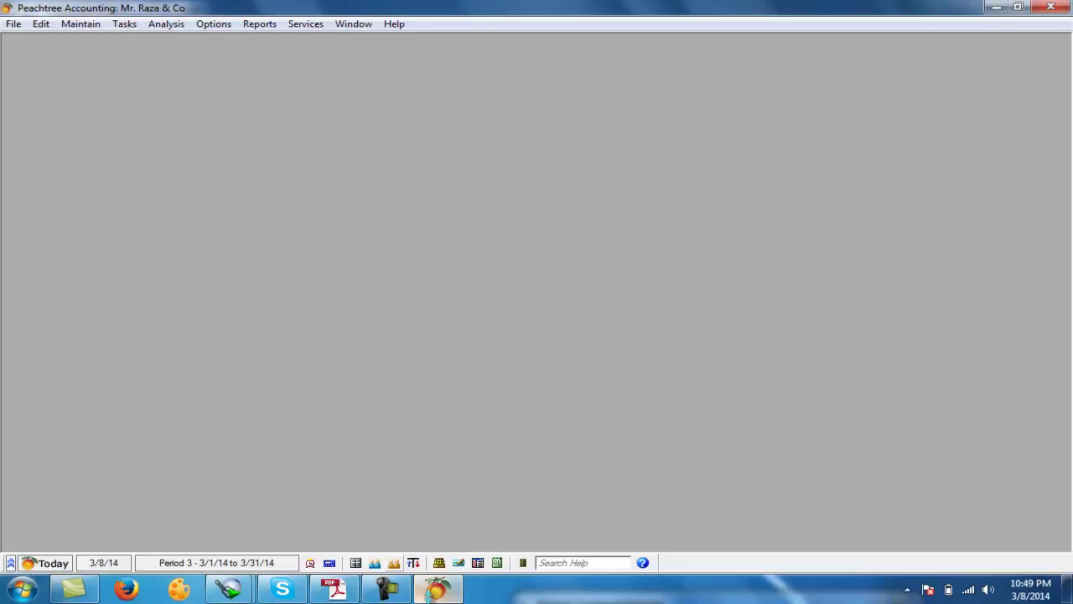
Check the outstanding balance of invoice p1001's vendor in the Vendor Ledgers report, then close the report windows
{"action": "left_click", "coordinate": [130, 25]}
{"action": "mouse_move", "coordinate": [318, 26]}
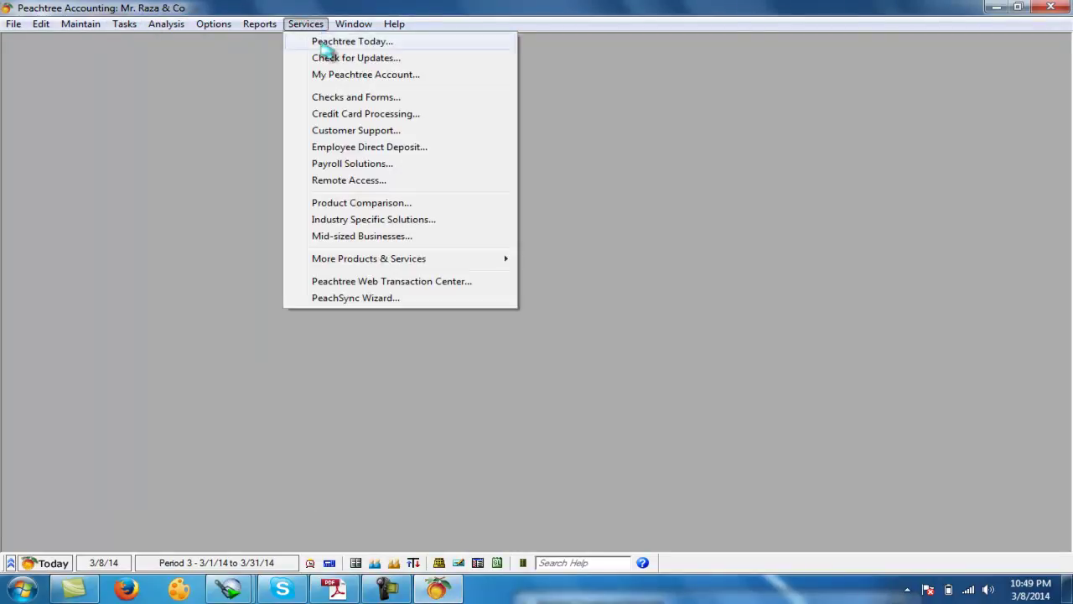
{"action": "mouse_move", "coordinate": [270, 26]}
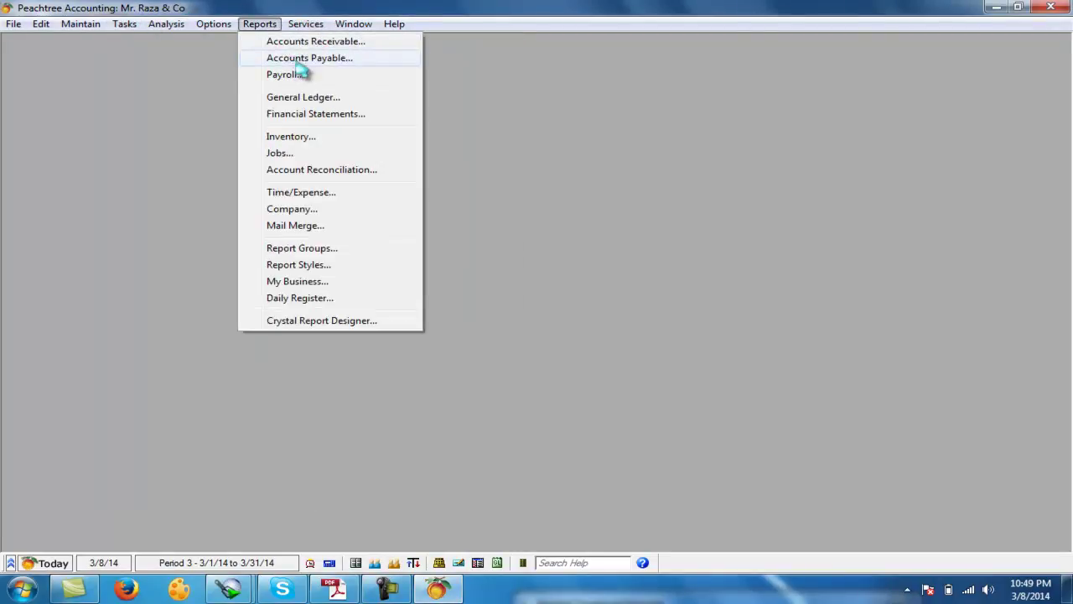
{"action": "left_click", "coordinate": [300, 59]}
{"action": "double_click", "coordinate": [432, 319]}
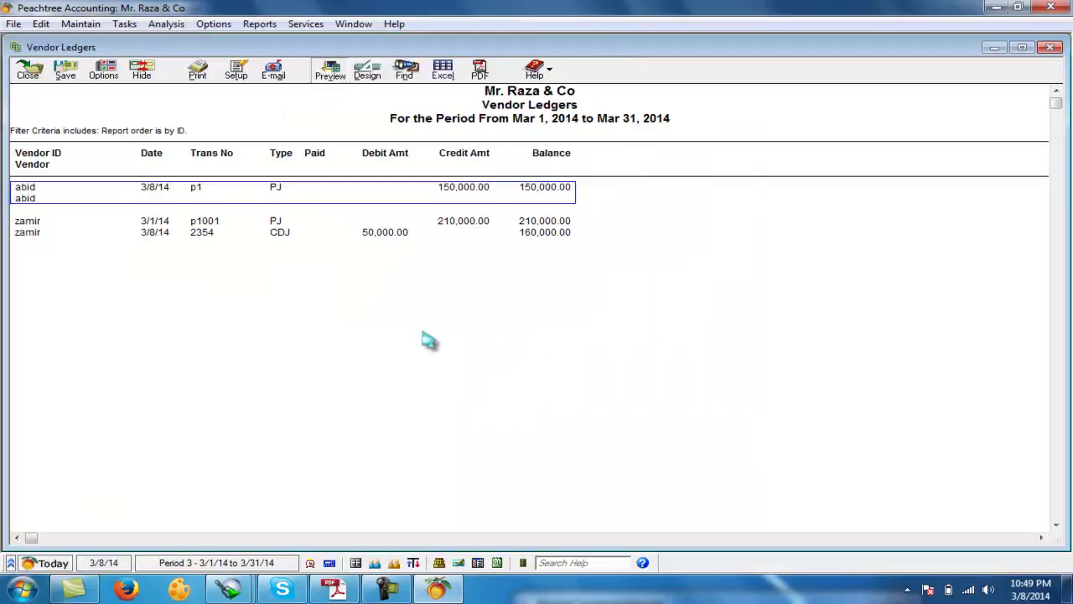
{"action": "left_click", "coordinate": [549, 234]}
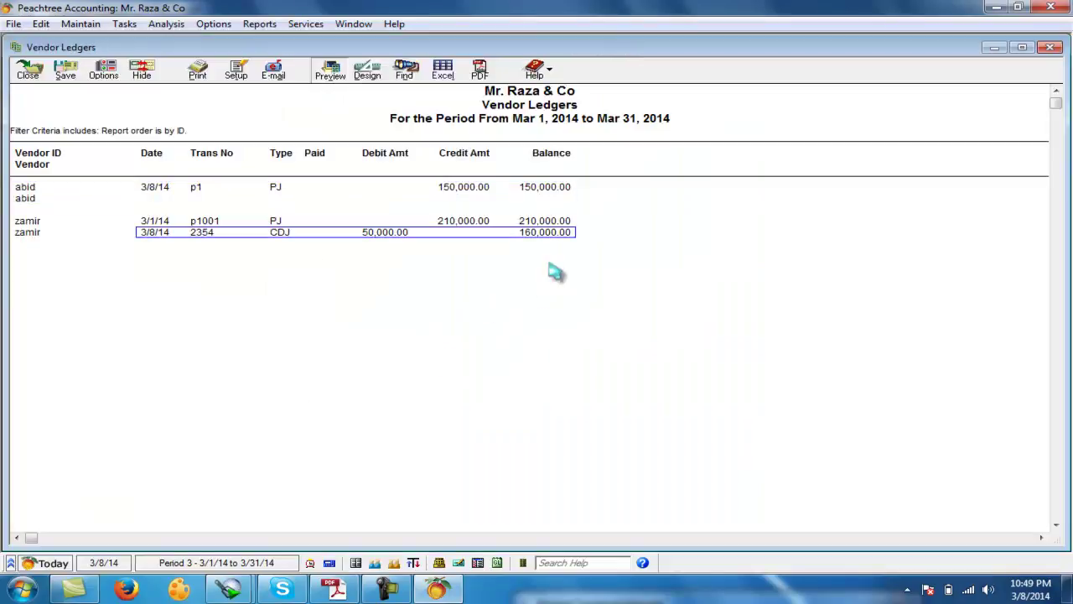
{"action": "left_click", "coordinate": [28, 71]}
{"action": "left_click", "coordinate": [232, 153]}
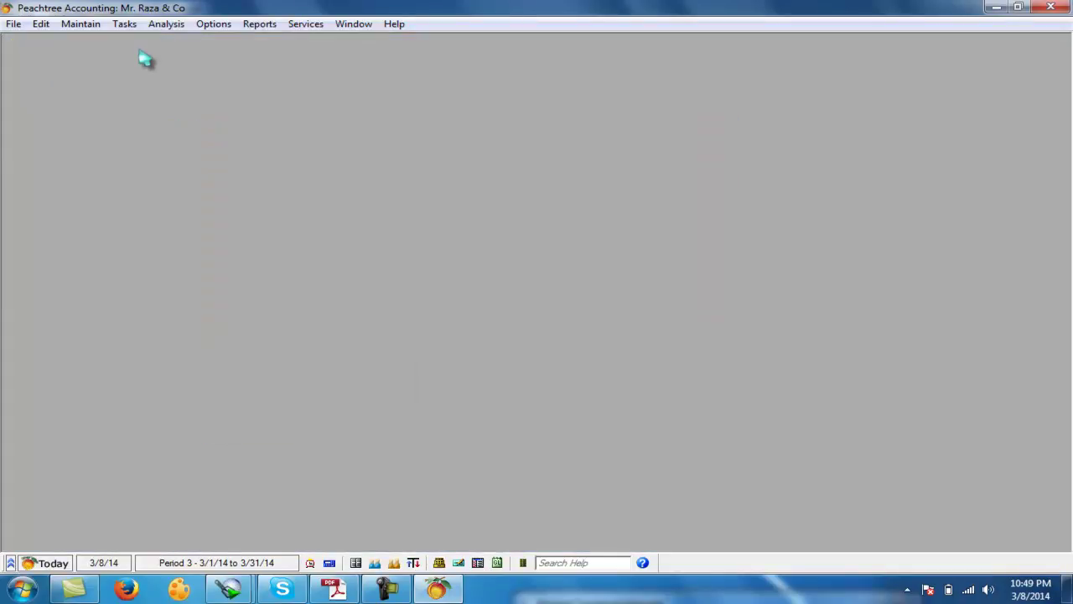
Start a payment to invoice p1001's vendor, applying 10,000 to that invoice with the memo "2nd installment a p1001"
{"action": "left_click", "coordinate": [125, 24]}
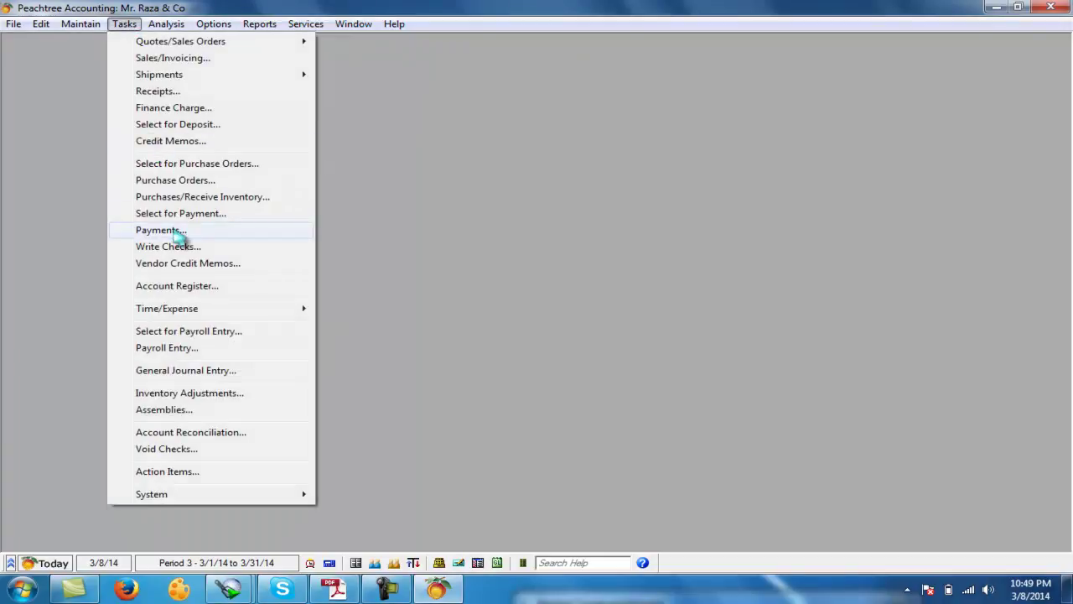
{"action": "left_click", "coordinate": [143, 229]}
{"action": "left_click", "coordinate": [249, 125]}
{"action": "double_click", "coordinate": [142, 150]}
{"action": "left_click", "coordinate": [991, 298]}
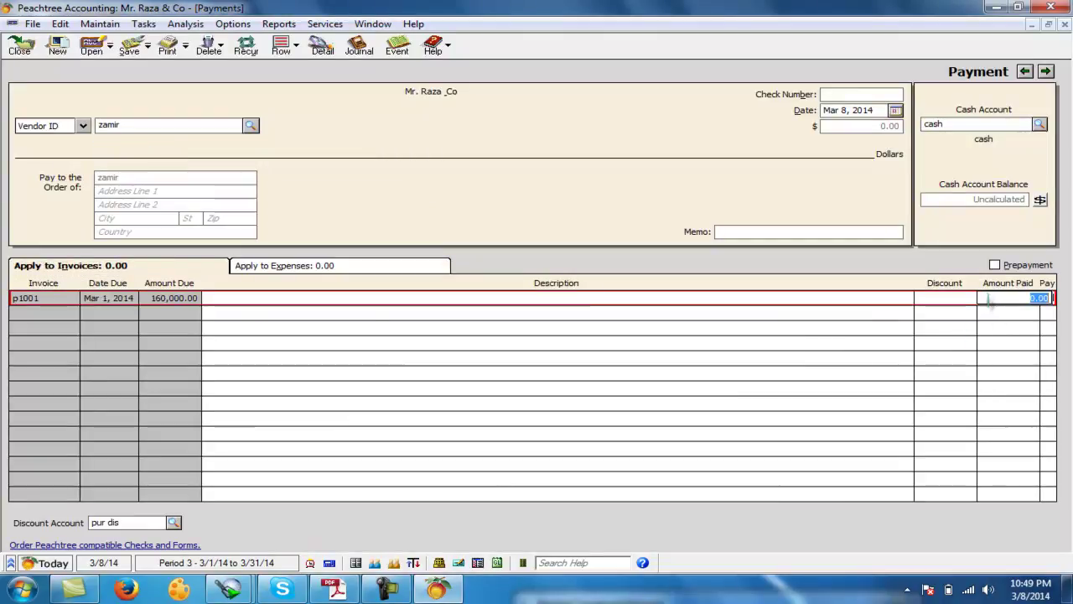
{"action": "key", "text": "Tab"}
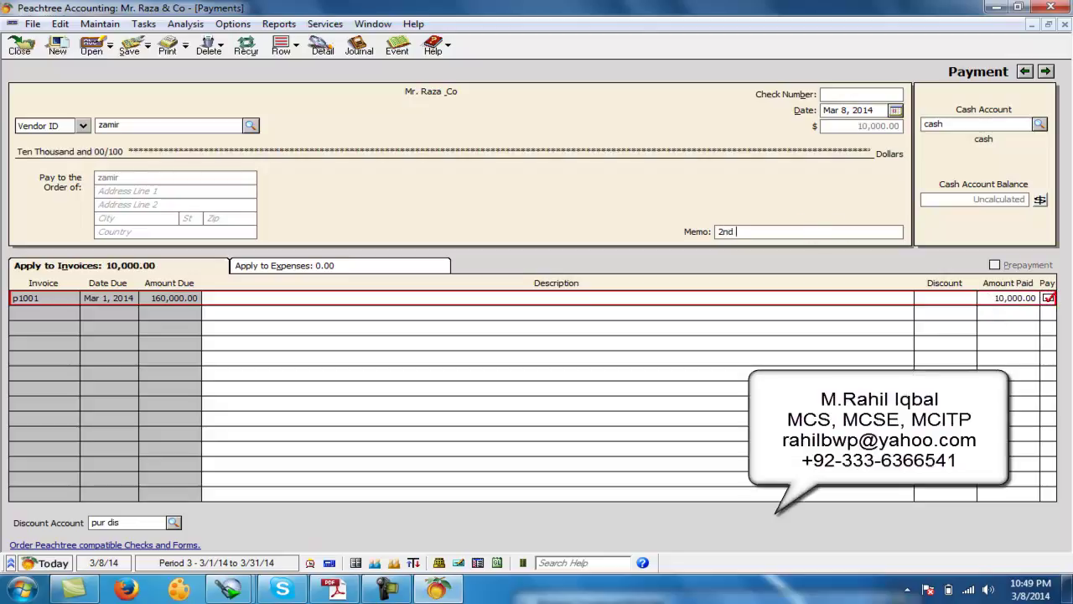
{"action": "type", "text": "2nd installment a p1001"}
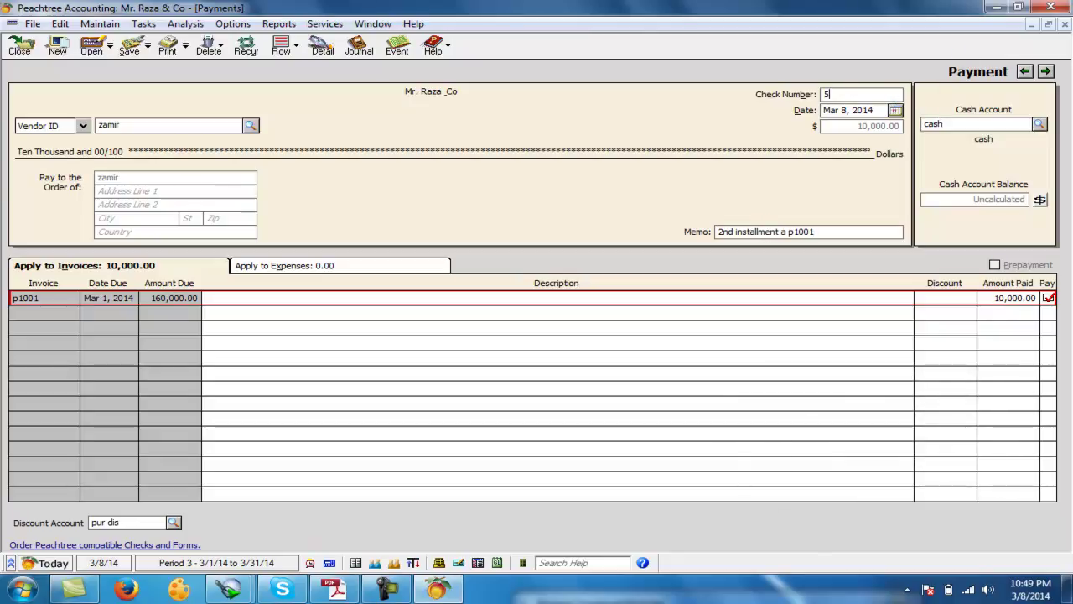
Pay check number 5453 for invoice p1001 from the bank account, then save and close the payment
{"action": "left_click", "coordinate": [1038, 124]}
{"action": "left_click", "coordinate": [676, 168]}
{"action": "left_click", "coordinate": [130, 46]}
{"action": "left_click", "coordinate": [24, 51]}
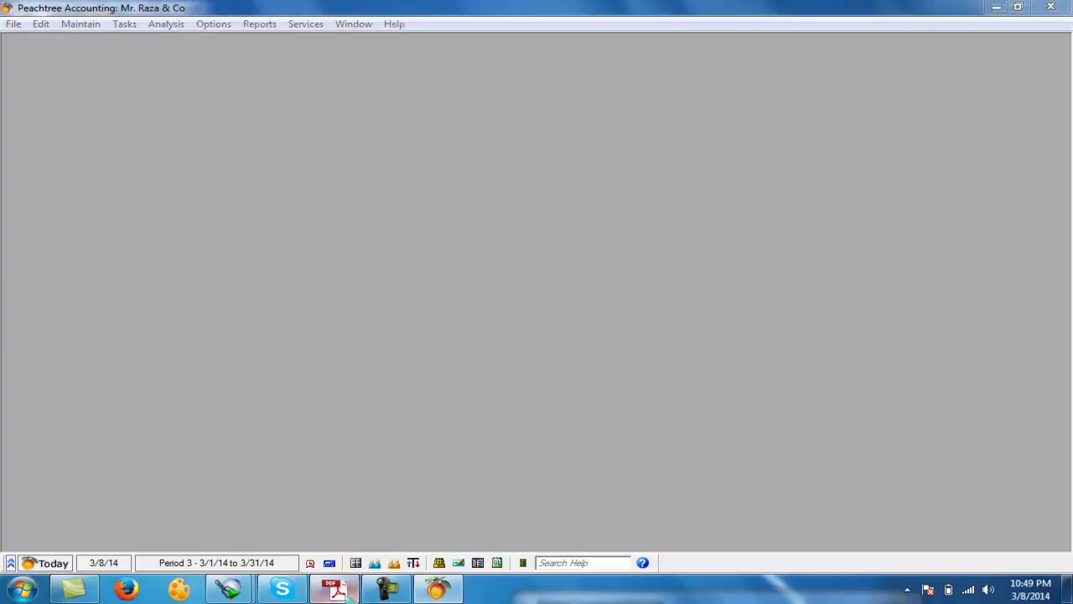
Review the 29-9-2006 cheque issue to Abid & company in the question PDF, then switch back to Peachtree
{"action": "left_click", "coordinate": [336, 590]}
{"action": "scroll", "coordinate": [546, 314], "scroll_direction": "up", "scroll_amount": 2}
{"action": "left_click_drag", "start_coordinate": [243, 377], "coordinate": [556, 377]}
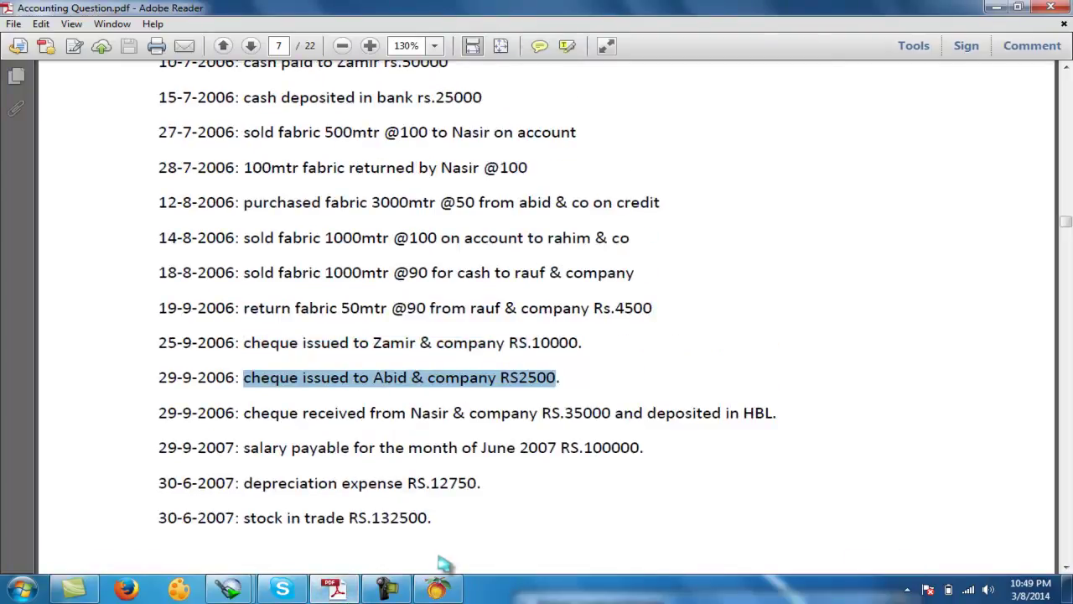
{"action": "left_click", "coordinate": [437, 589]}
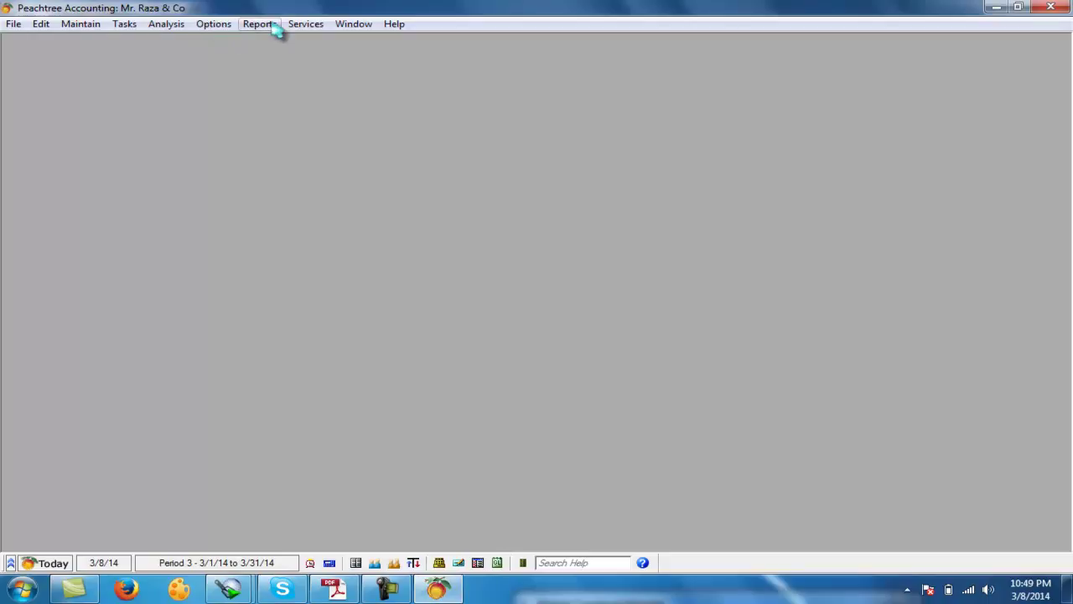
Start a payment to the Abid & company vendor, applying 2,500 to purchase invoice p1
{"action": "left_click", "coordinate": [126, 25]}
{"action": "left_click", "coordinate": [226, 230]}
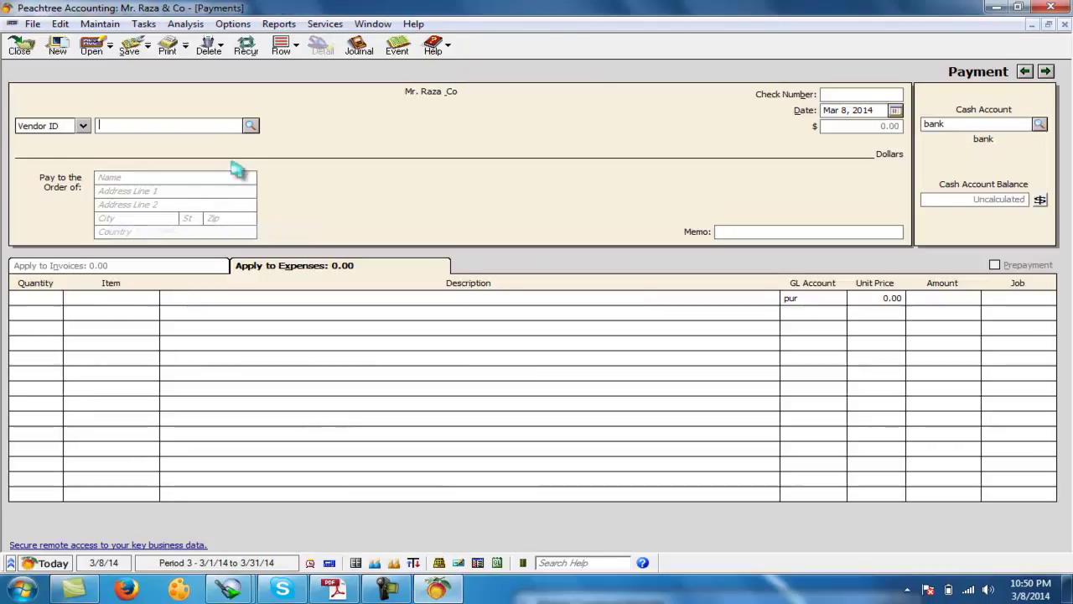
{"action": "left_click", "coordinate": [250, 126]}
{"action": "left_click", "coordinate": [156, 147]}
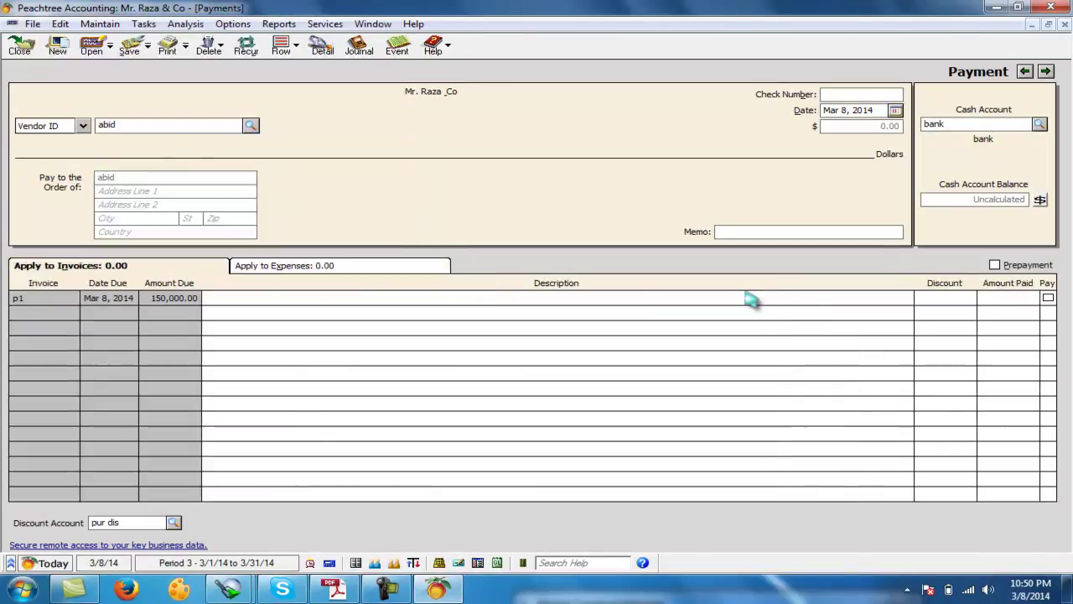
{"action": "left_click", "coordinate": [1005, 298]}
{"action": "type", "text": "2500"}
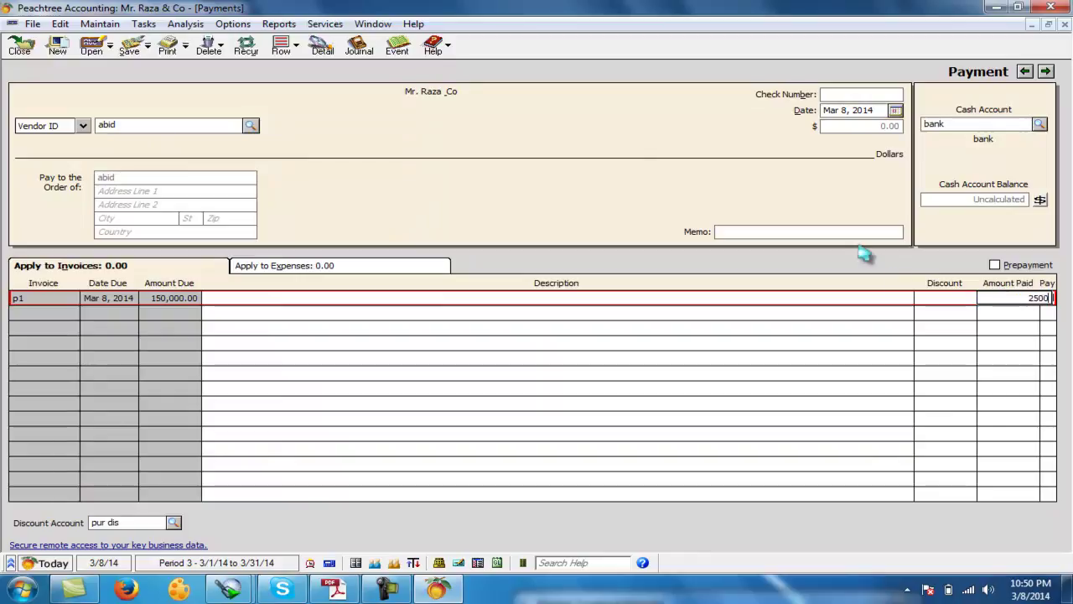
Give the payment the memo "1st pay a p1" and check number 545453, then save and close it
{"action": "left_click", "coordinate": [791, 232]}
{"action": "type", "text": "1"}
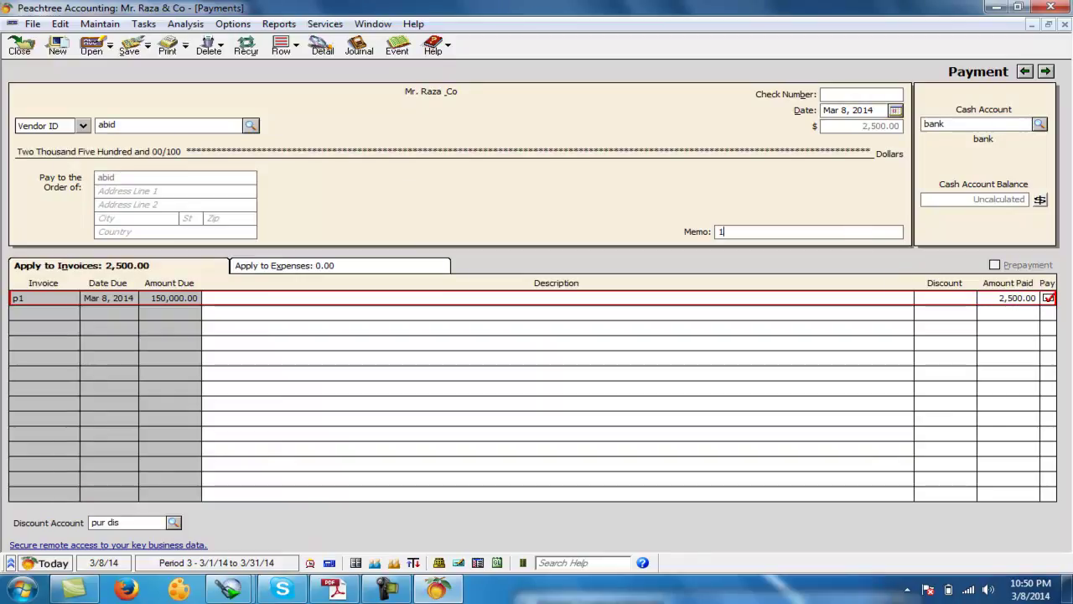
{"action": "type", "text": "st pay a p1"}
{"action": "left_click", "coordinate": [848, 95]}
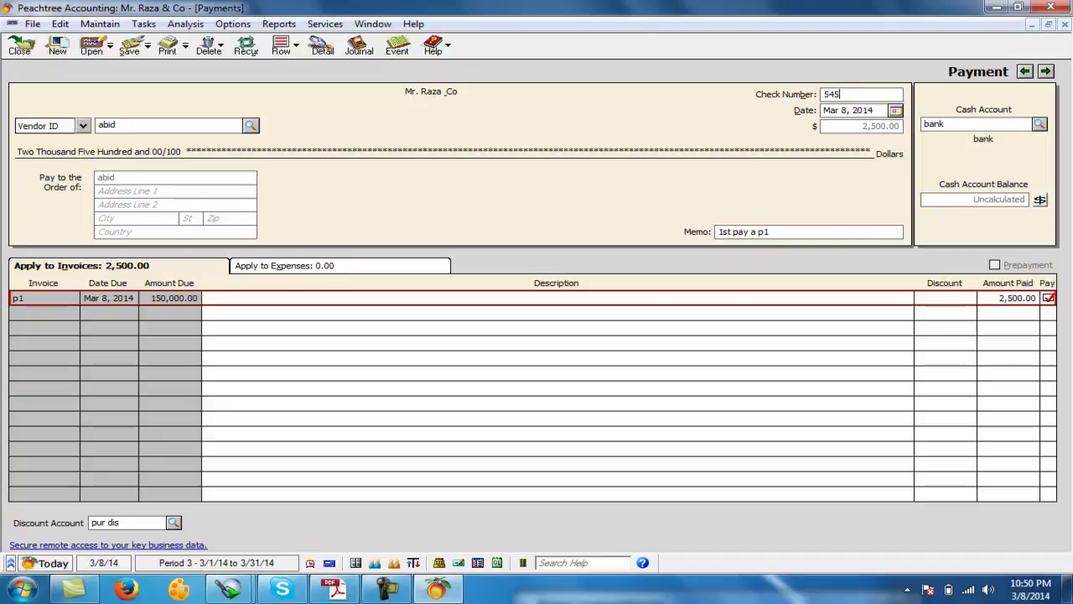
{"action": "left_click", "coordinate": [129, 46]}
{"action": "left_click", "coordinate": [20, 46]}
Verify the 2,500 and 10,000 cheque payments in the Vendor Ledgers report, then close the report windows
{"action": "left_click", "coordinate": [259, 25]}
{"action": "left_click", "coordinate": [304, 55]}
{"action": "left_click", "coordinate": [457, 324]}
{"action": "double_click", "coordinate": [456, 324]}
{"action": "left_click", "coordinate": [557, 198]}
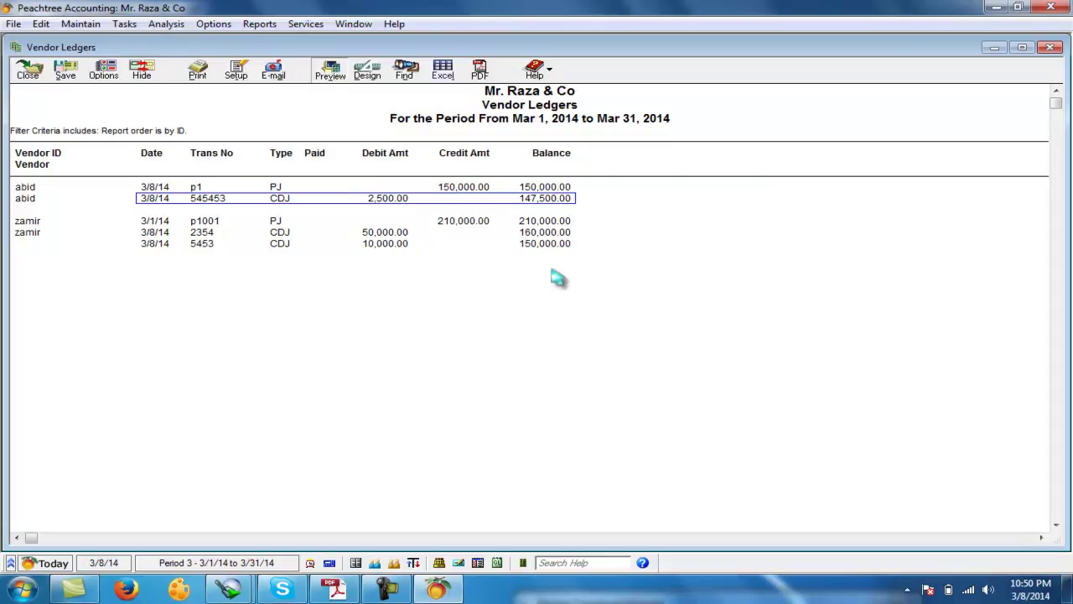
{"action": "left_click", "coordinate": [28, 69]}
{"action": "left_click", "coordinate": [228, 159]}
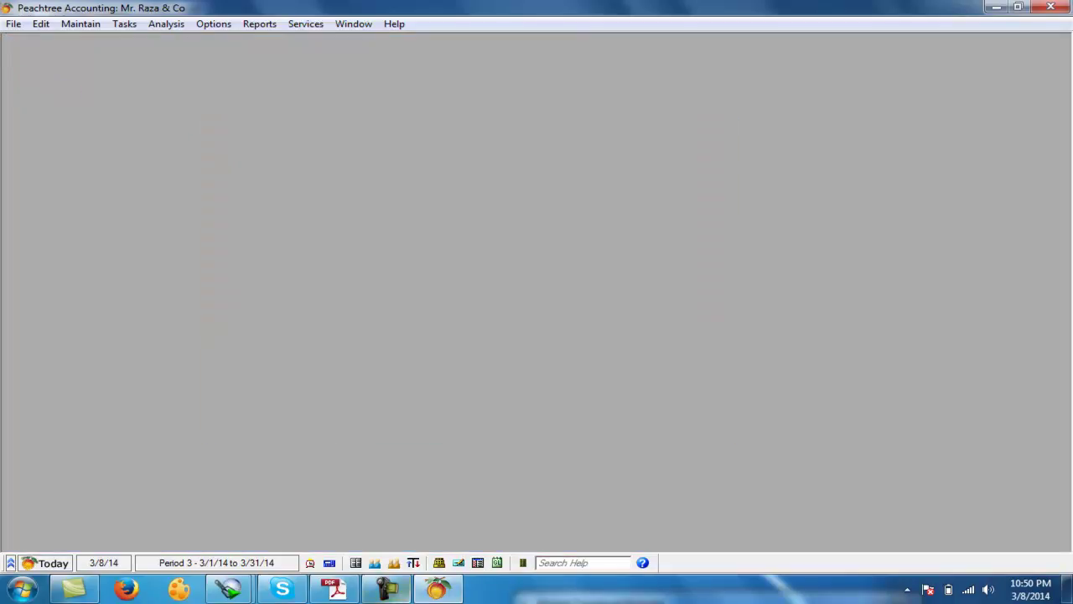
Review the 29-9-2006 cheque received from Nasir & company in the question PDF, then switch back to Peachtree
{"action": "left_click", "coordinate": [335, 589]}
{"action": "left_click_drag", "start_coordinate": [244, 413], "coordinate": [721, 412]}
{"action": "left_click", "coordinate": [437, 590]}
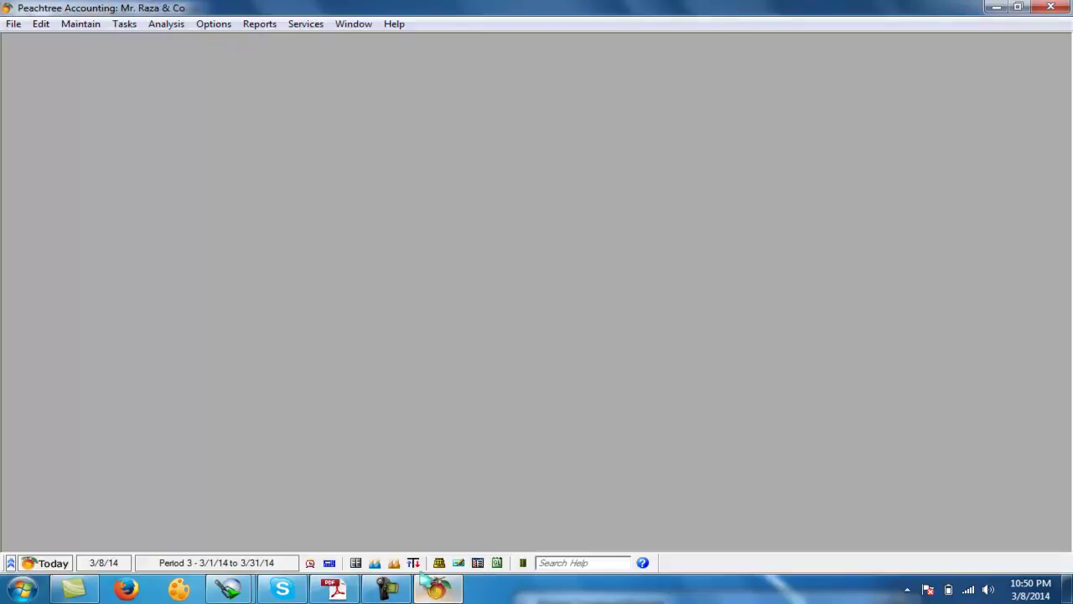
Start a receipt from the Nasir & company customer, applying 35,000 to sales invoice s1001
{"action": "left_click", "coordinate": [125, 23]}
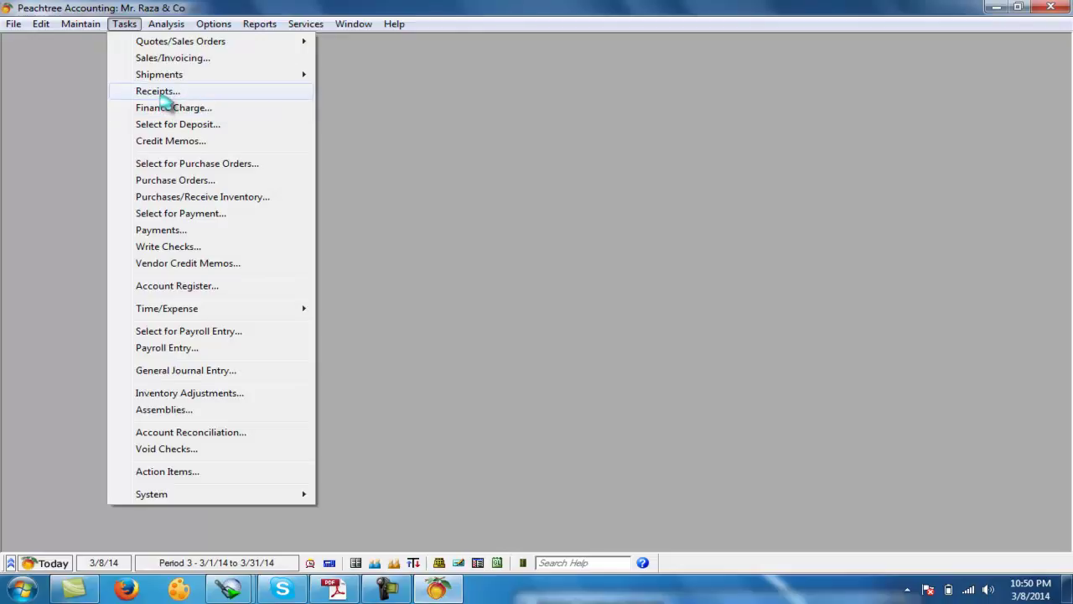
{"action": "left_click", "coordinate": [165, 93]}
{"action": "left_click", "coordinate": [250, 120]}
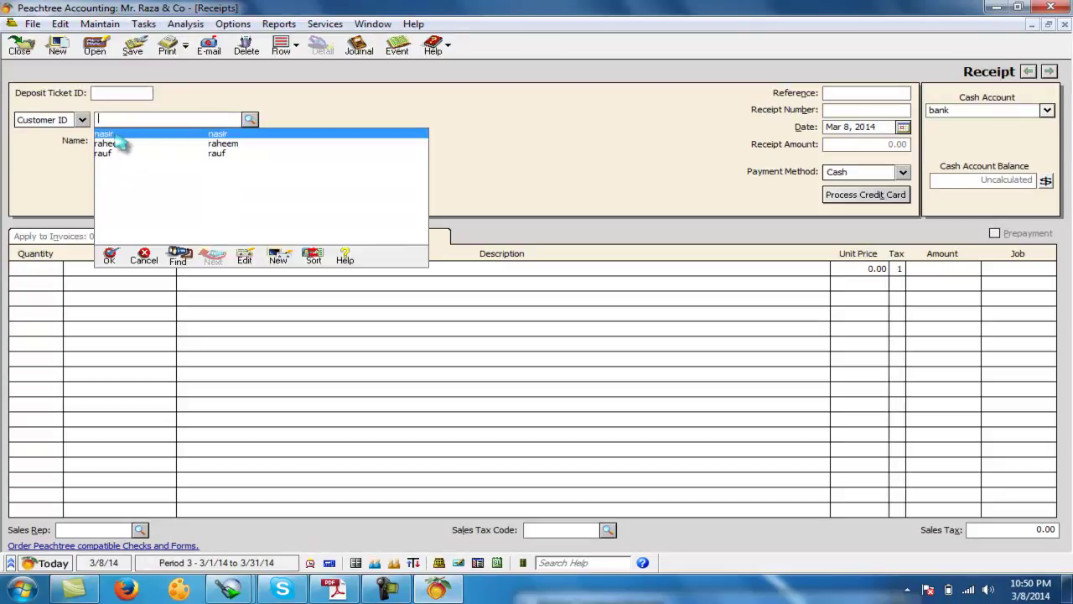
{"action": "left_click", "coordinate": [125, 144]}
{"action": "left_click", "coordinate": [994, 268]}
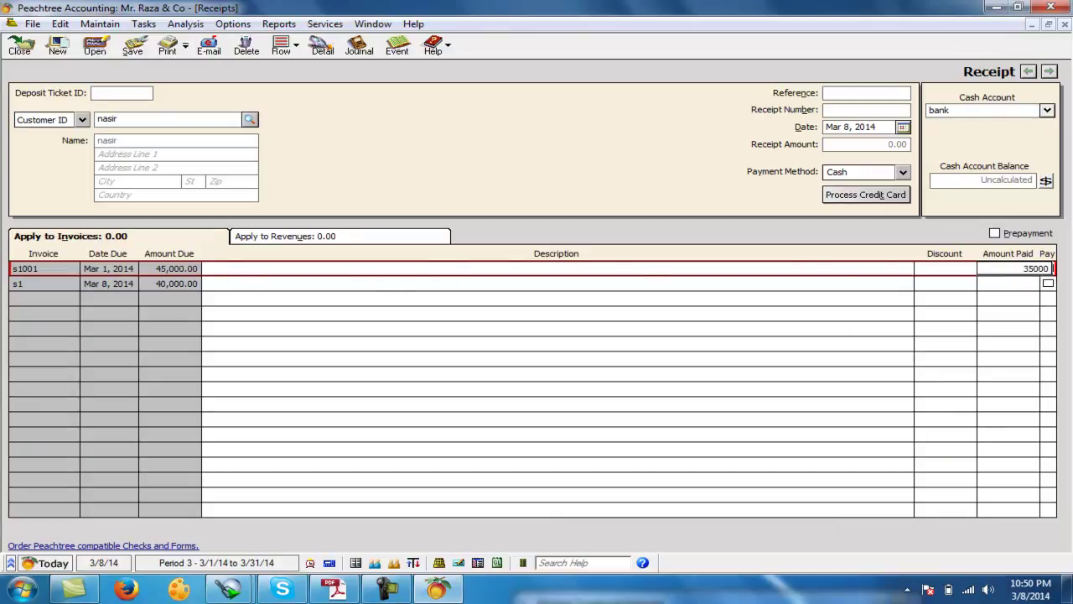
Reference the receipt as "1st ins a s100", fill in its receipt number and payment method, then save and close it
{"action": "left_click", "coordinate": [845, 94]}
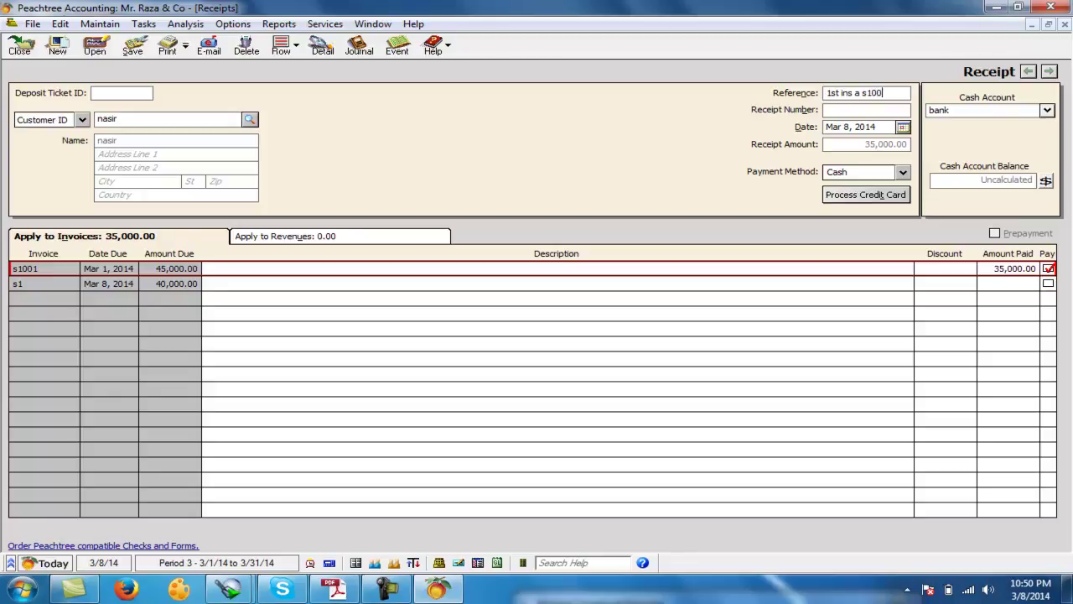
{"action": "left_click", "coordinate": [861, 109]}
{"action": "left_click", "coordinate": [902, 171]}
{"action": "left_click", "coordinate": [847, 192]}
{"action": "left_click", "coordinate": [133, 46]}
{"action": "left_click", "coordinate": [20, 46]}
Verify the 35,000 receipt in the Customer Ledgers report, then close the report windows
{"action": "left_click", "coordinate": [260, 23]}
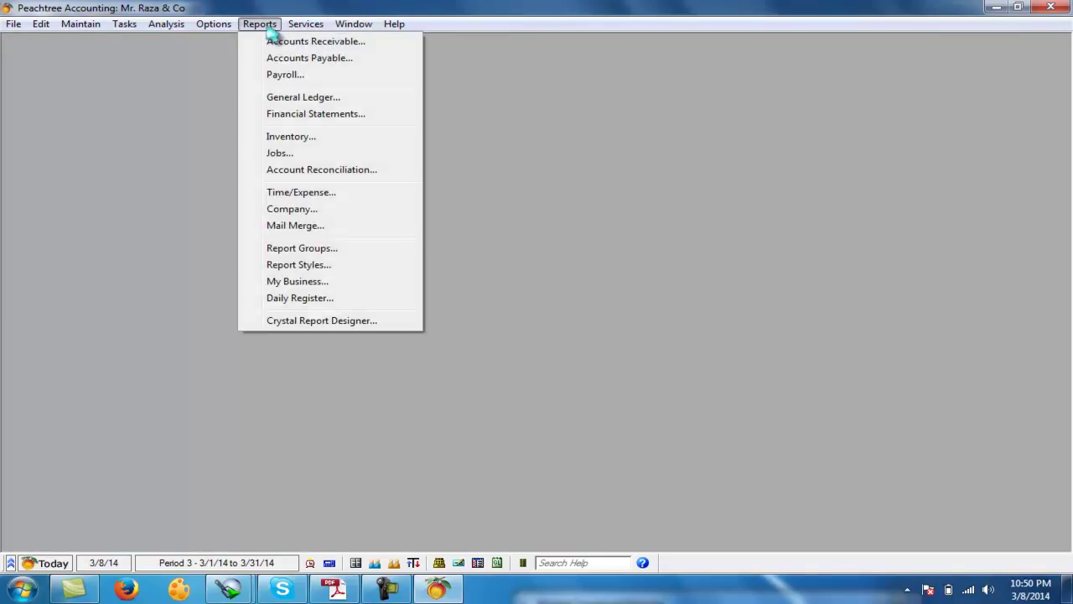
{"action": "left_click", "coordinate": [280, 41]}
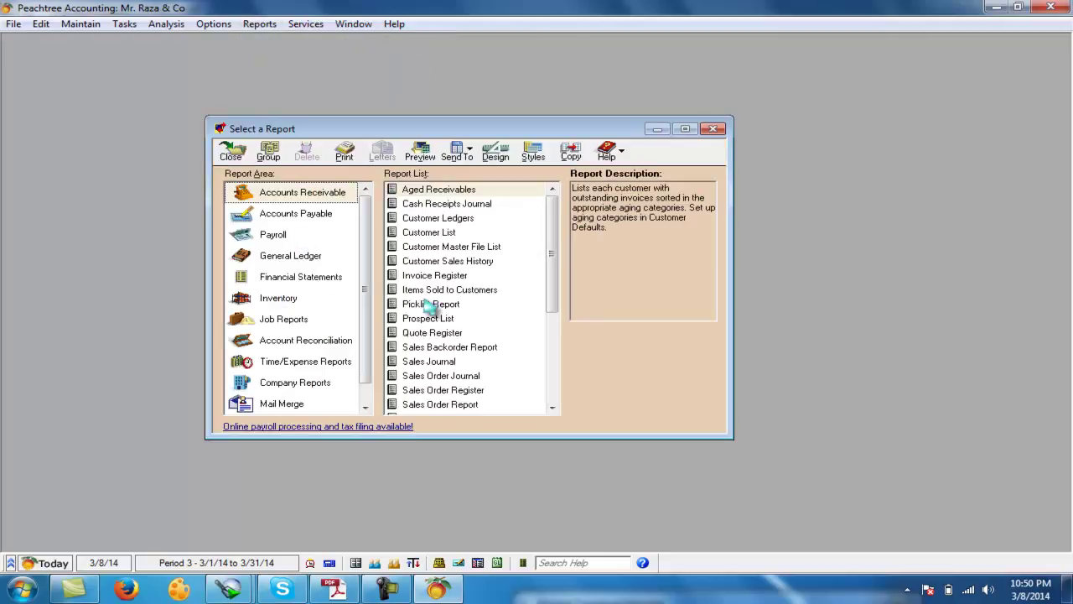
{"action": "double_click", "coordinate": [437, 220]}
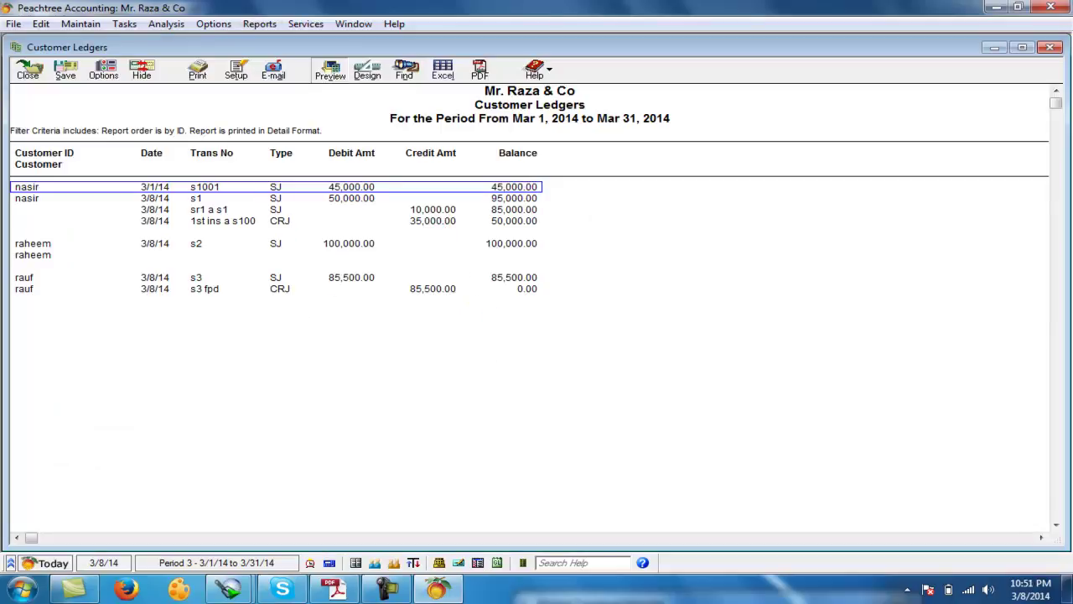
{"action": "left_click", "coordinate": [528, 221]}
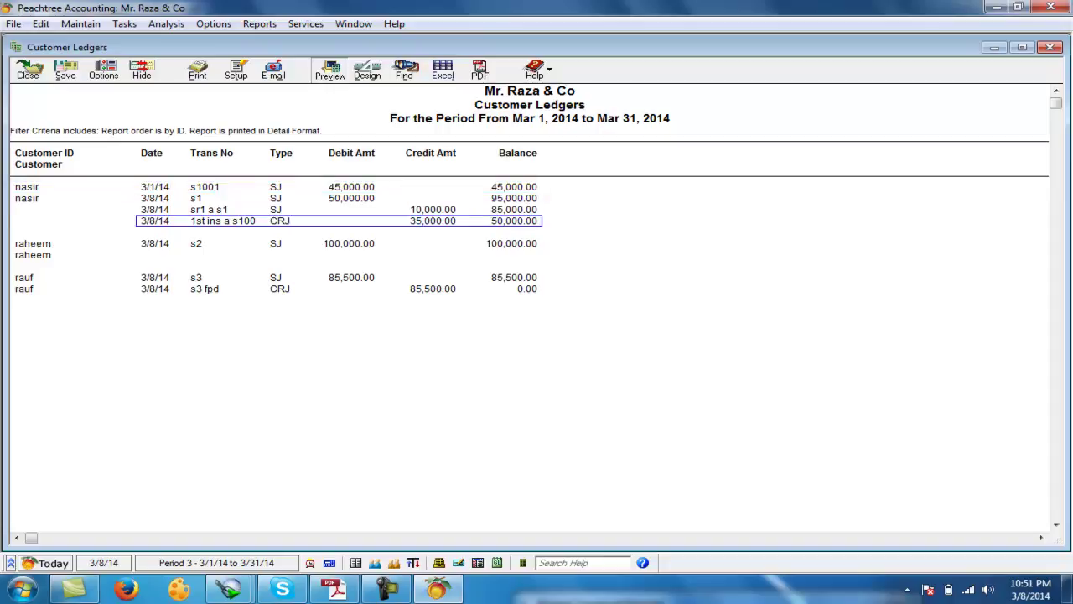
{"action": "left_click", "coordinate": [27, 69]}
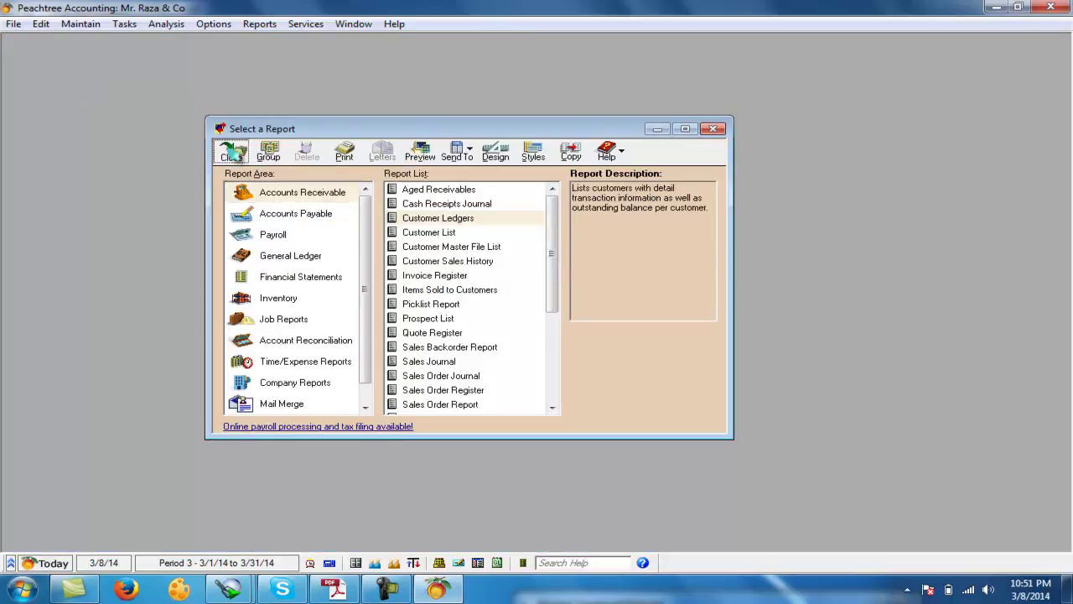
{"action": "left_click", "coordinate": [224, 151]}
Review the June 2007 salary payable transaction in the question PDF, then switch back to Peachtree
{"action": "left_click", "coordinate": [333, 590]}
{"action": "left_click_drag", "start_coordinate": [243, 448], "coordinate": [557, 447]}
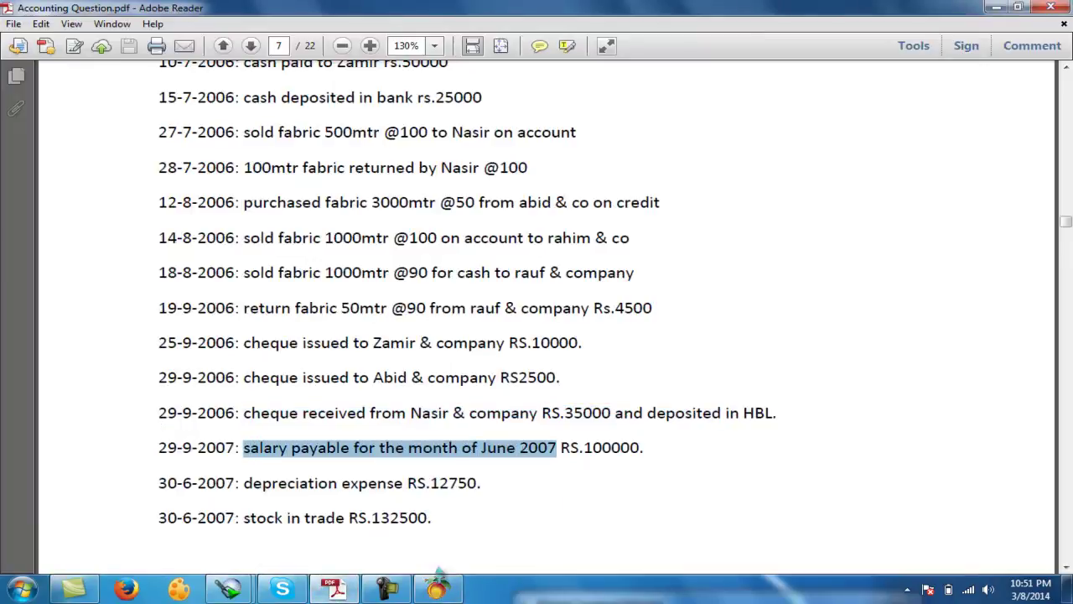
{"action": "left_click", "coordinate": [437, 590]}
Start a general journal entry with a debit of 100,000 to the salary exp account
{"action": "left_click", "coordinate": [124, 23]}
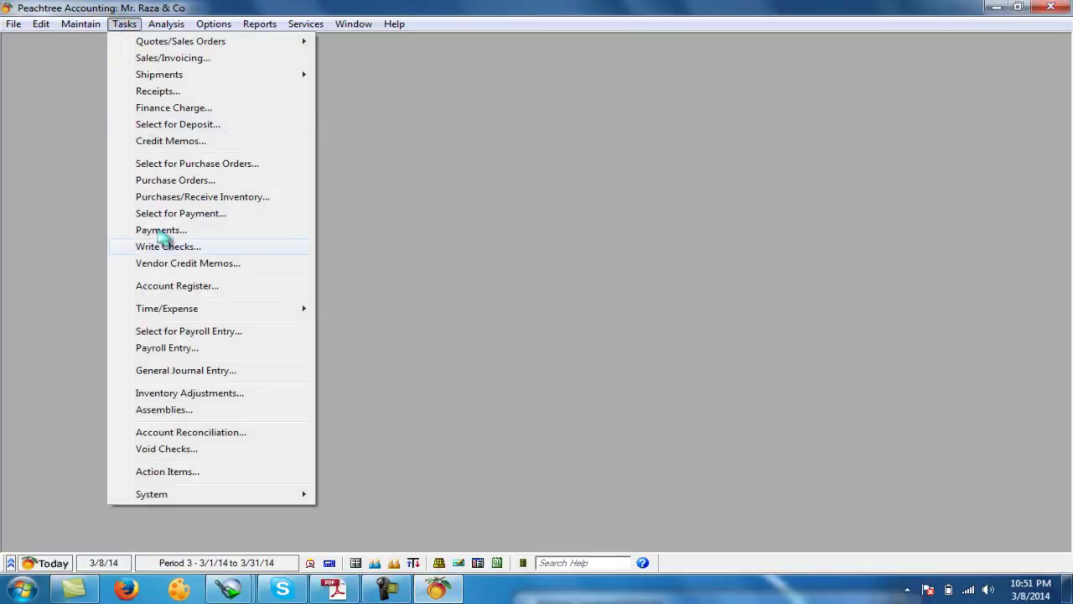
{"action": "left_click", "coordinate": [178, 372]}
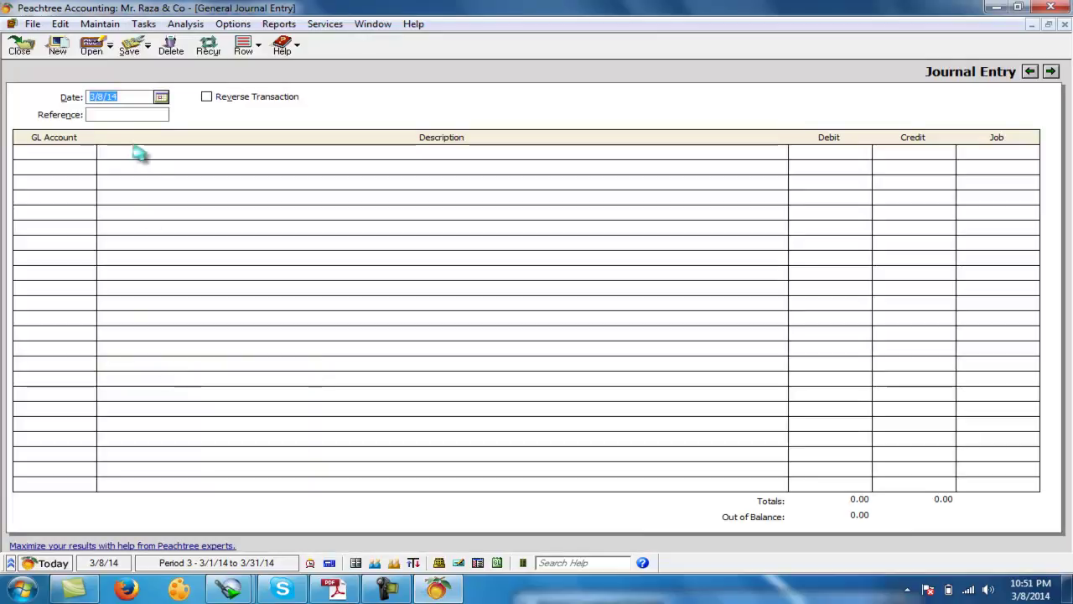
{"action": "left_click", "coordinate": [59, 155]}
{"action": "type", "text": "salary exp"}
{"action": "key", "text": "Tab"}
{"action": "type", "text": "100,000"}
{"action": "key", "text": "Tab"}
{"action": "key", "text": "Tab"}
Credit 100,000 to the salary p account, then save and close the journal entry
{"action": "type", "text": "salary p"}
{"action": "key", "text": "Tab"}
{"action": "key", "text": "Tab"}
{"action": "key", "text": "Tab"}
{"action": "type", "text": "100,000"}
{"action": "key", "text": "Tab"}
{"action": "key", "text": "Tab"}
{"action": "left_click", "coordinate": [128, 47]}
{"action": "left_click", "coordinate": [19, 44]}
Review the 30-6-2007 depreciation expense transaction in the question PDF, then switch back to Peachtree
{"action": "left_click", "coordinate": [335, 589]}
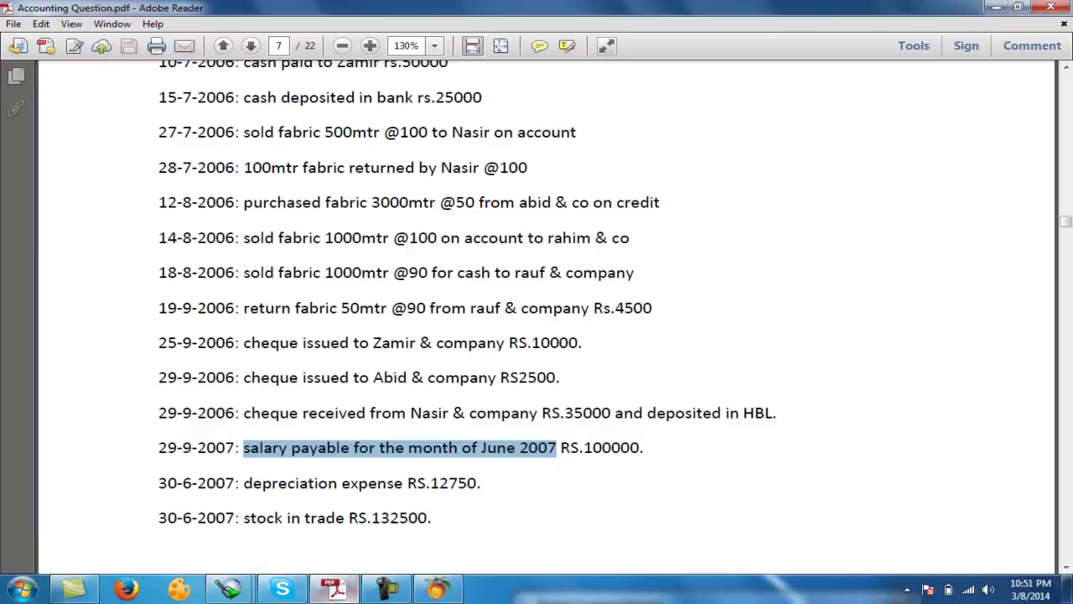
{"action": "left_click_drag", "start_coordinate": [244, 484], "coordinate": [477, 484]}
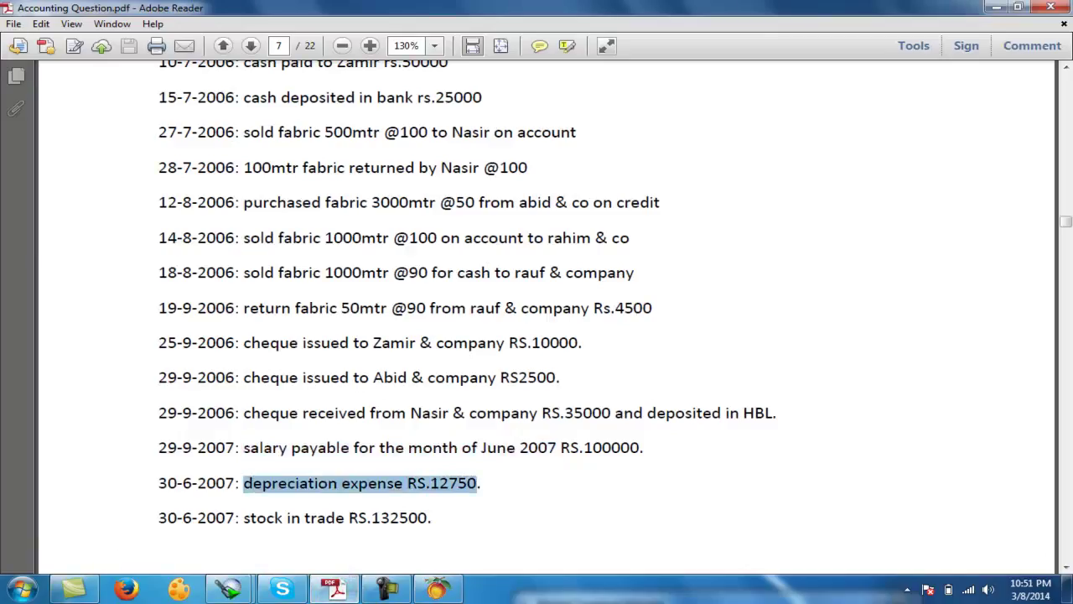
{"action": "left_click", "coordinate": [436, 589]}
Start a general journal entry with a debit of 12,750 to the dep exp account
{"action": "left_click", "coordinate": [124, 24]}
{"action": "left_click", "coordinate": [201, 370]}
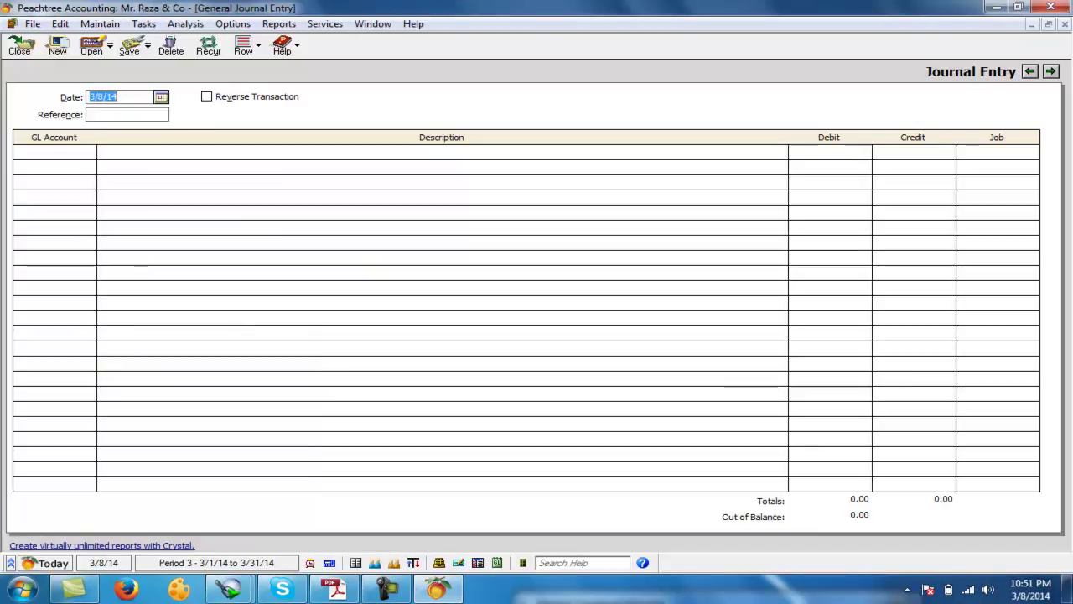
{"action": "type", "text": "dep"}
{"action": "key", "text": "Tab"}
{"action": "key", "text": "Tab"}
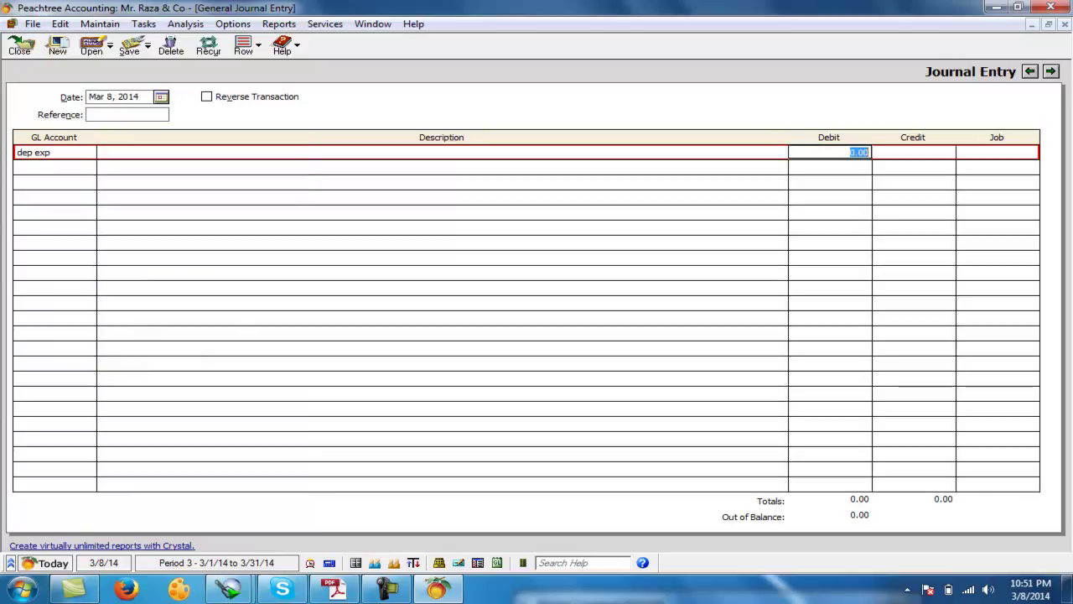
{"action": "key", "text": "Tab"}
{"action": "key", "text": "Tab"}
{"action": "key", "text": "Tab"}
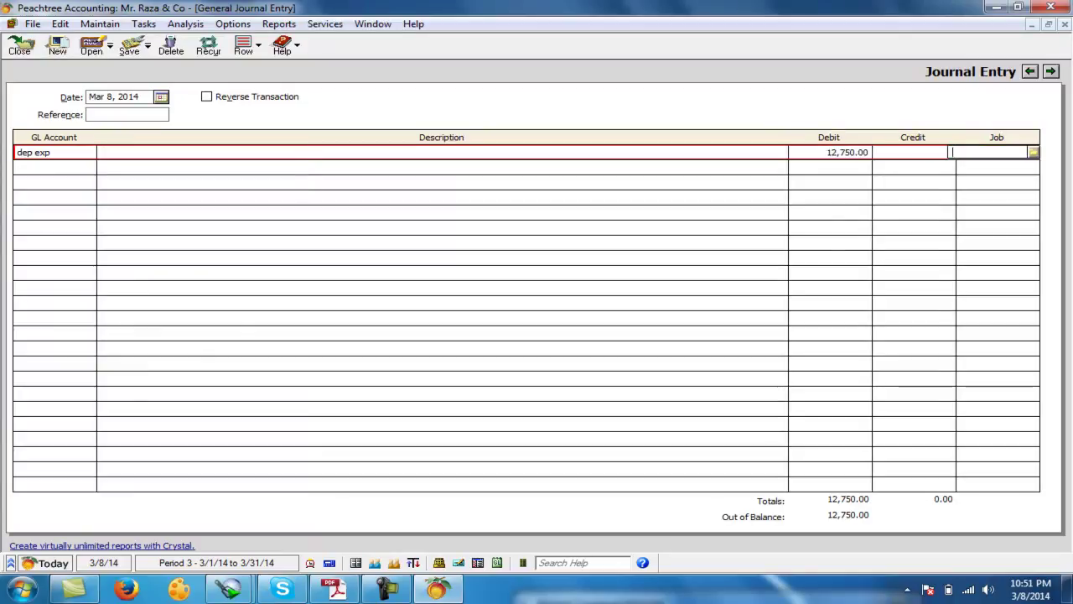
Credit 12,750 to the acc dep pro account, then save and close the journal entry
{"action": "key", "text": "Tab"}
{"action": "key", "text": "Tab"}
{"action": "key", "text": "Tab"}
{"action": "type", "text": "12,750"}
{"action": "key", "text": "Tab"}
{"action": "key", "text": "Tab"}
{"action": "key", "text": "Up"}
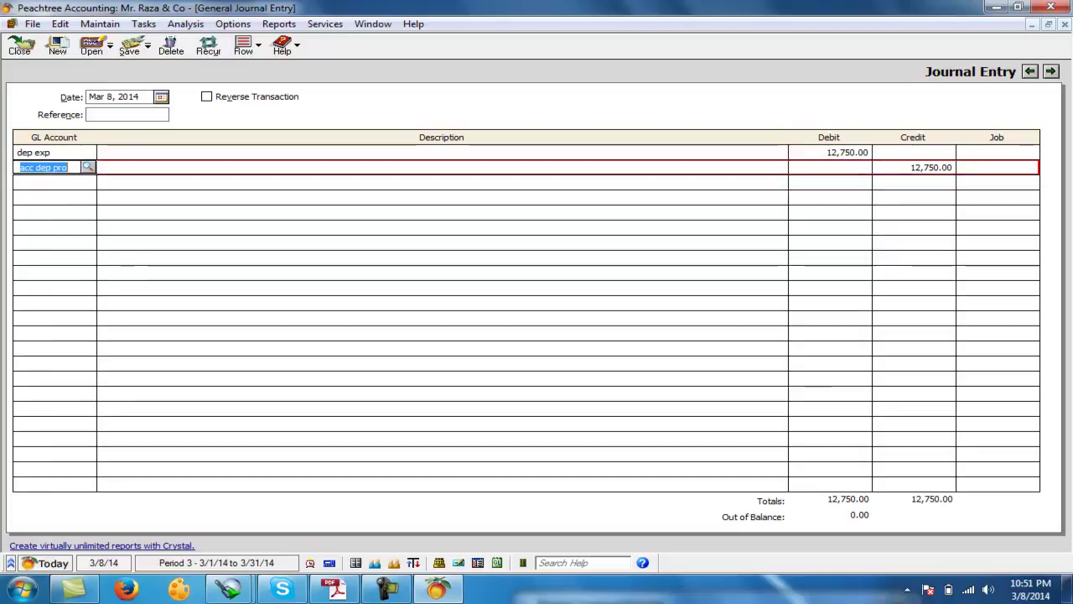
{"action": "key", "text": "Right"}
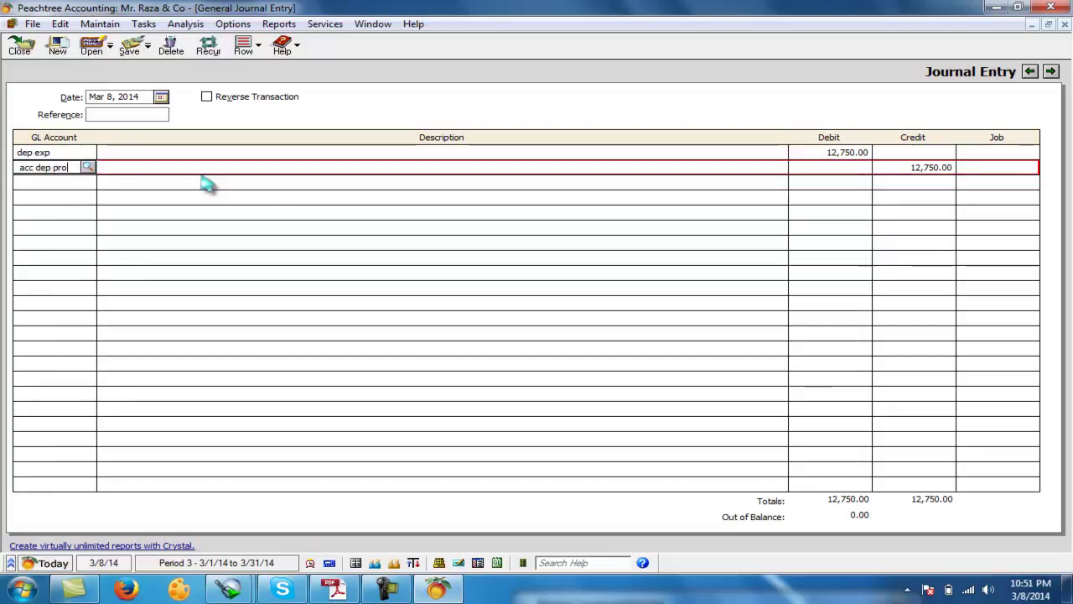
{"action": "left_click", "coordinate": [908, 170]}
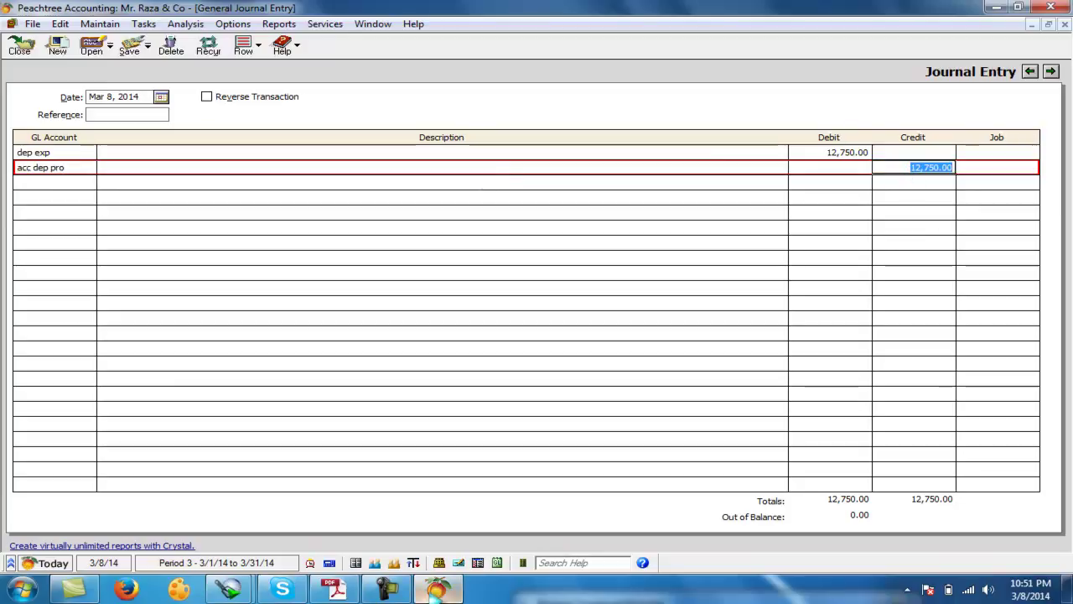
{"action": "left_click", "coordinate": [129, 46]}
{"action": "left_click", "coordinate": [20, 46]}
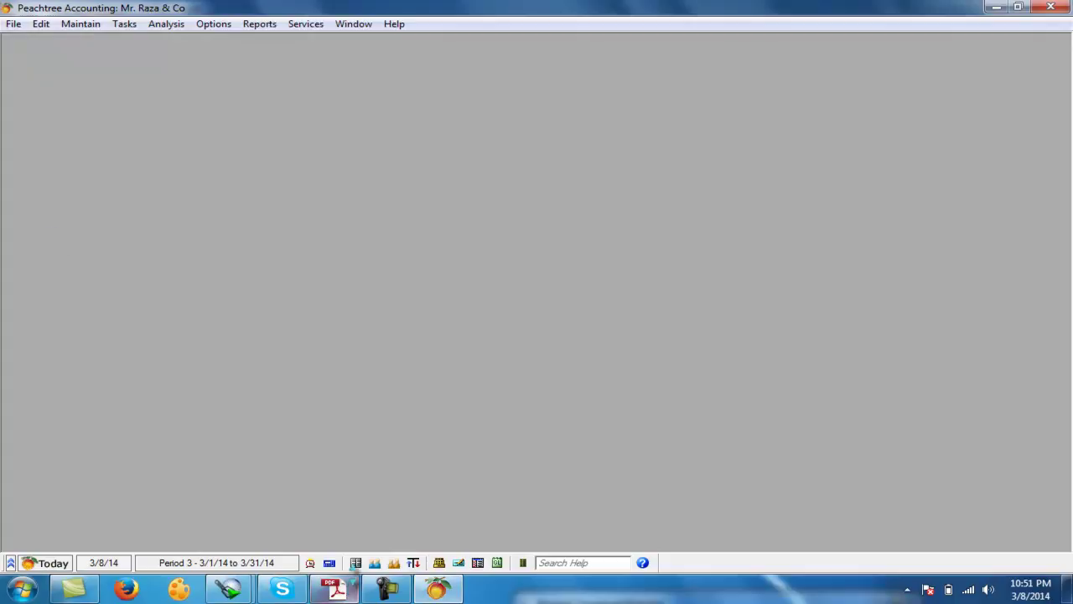
Open the Inventory Valuation Report and check it against the 30-6-2007 stock in trade line in the question PDF
{"action": "left_click", "coordinate": [259, 23]}
{"action": "left_click", "coordinate": [289, 138]}
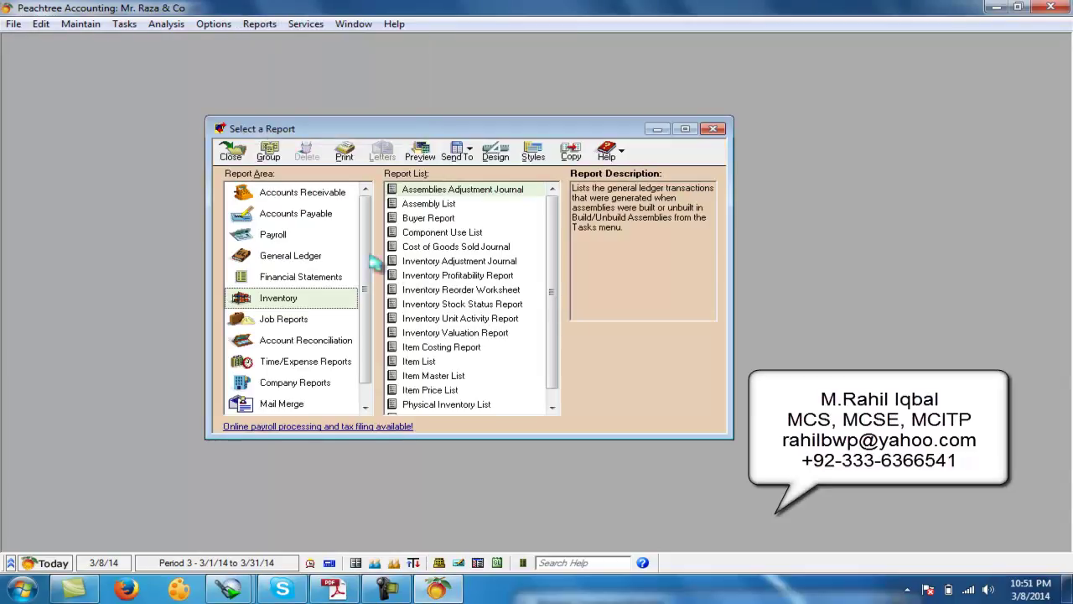
{"action": "double_click", "coordinate": [431, 333]}
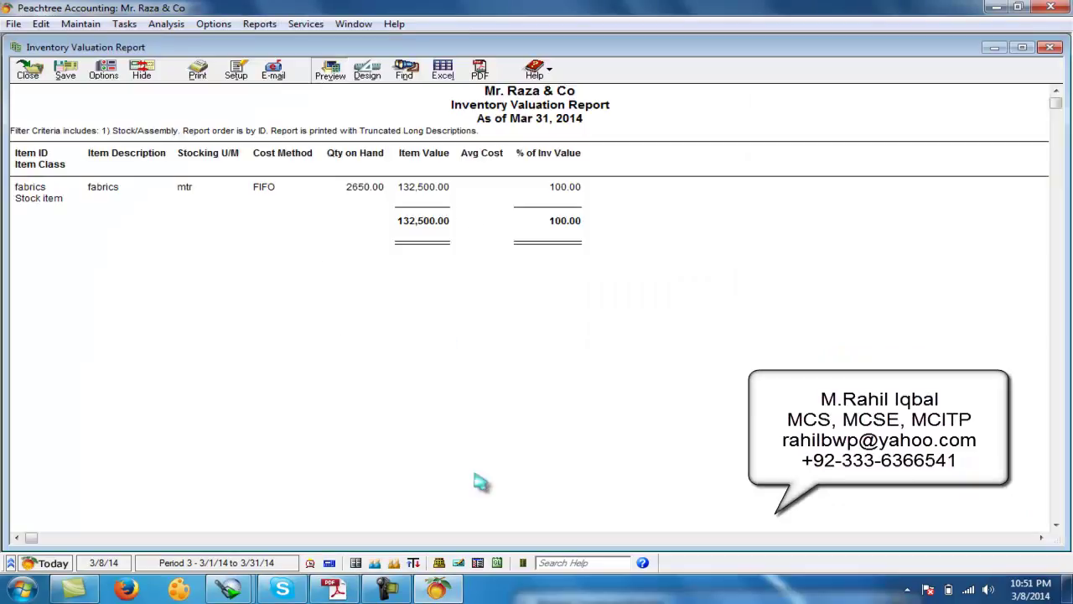
{"action": "left_click", "coordinate": [334, 590]}
{"action": "scroll", "coordinate": [545, 319], "scroll_direction": "down", "scroll_amount": 3}
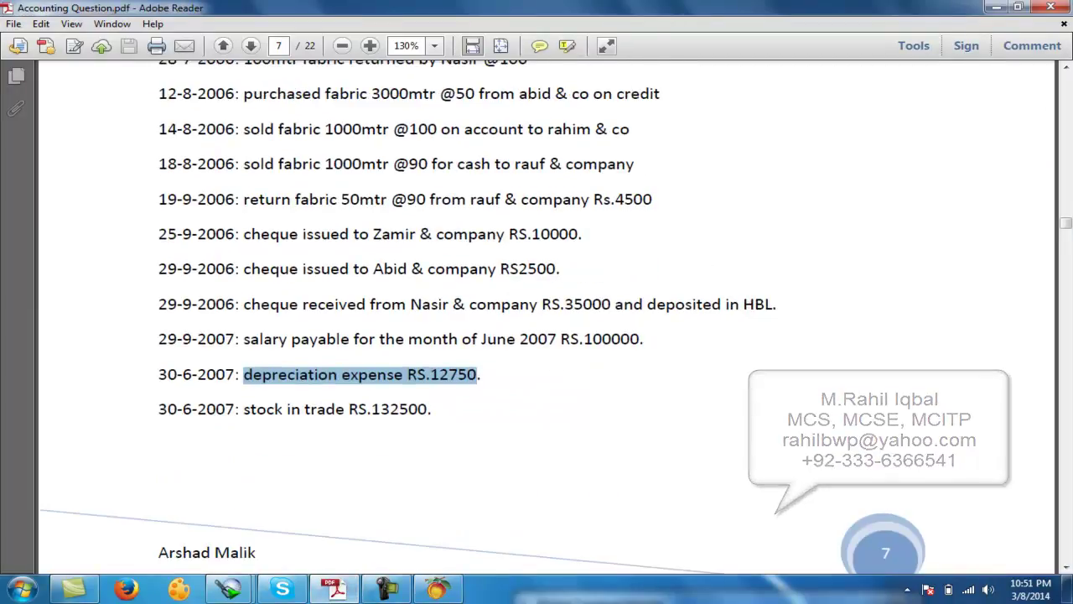
{"action": "left_click_drag", "start_coordinate": [358, 411], "coordinate": [432, 410]}
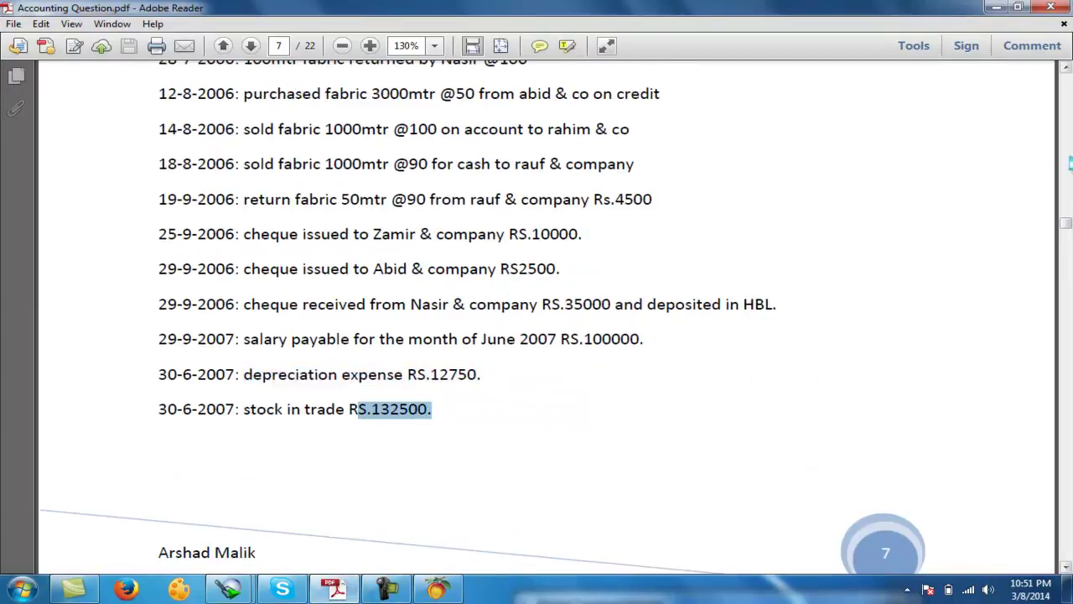
View the income statement in the question PDF, then display the standard Income Stmnt report for the current period in Peachtree
{"action": "left_click_drag", "start_coordinate": [1063, 225], "coordinate": [1072, 242]}
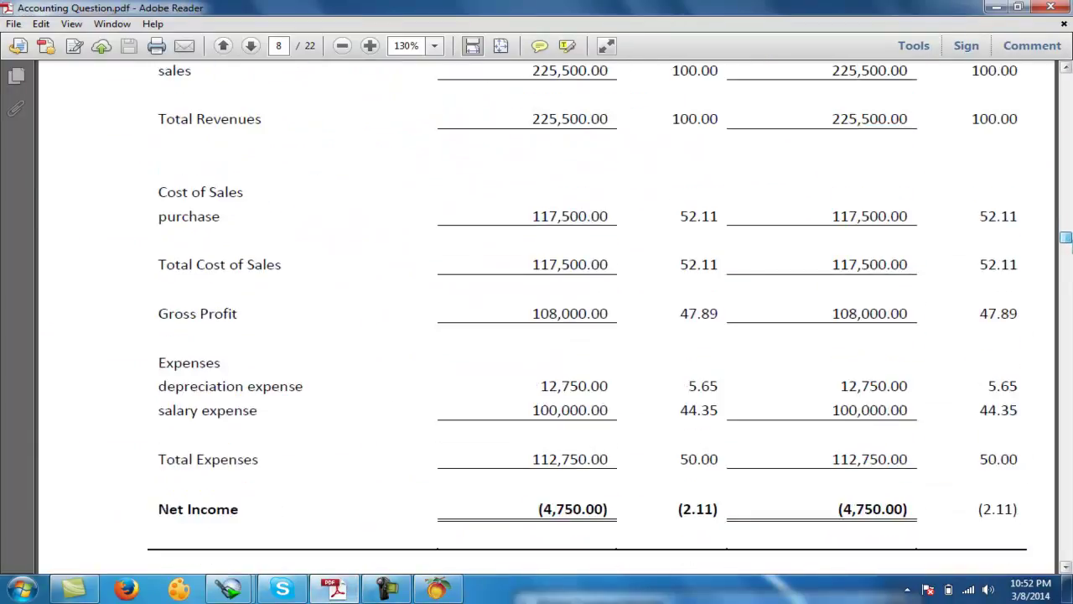
{"action": "left_click", "coordinate": [437, 590]}
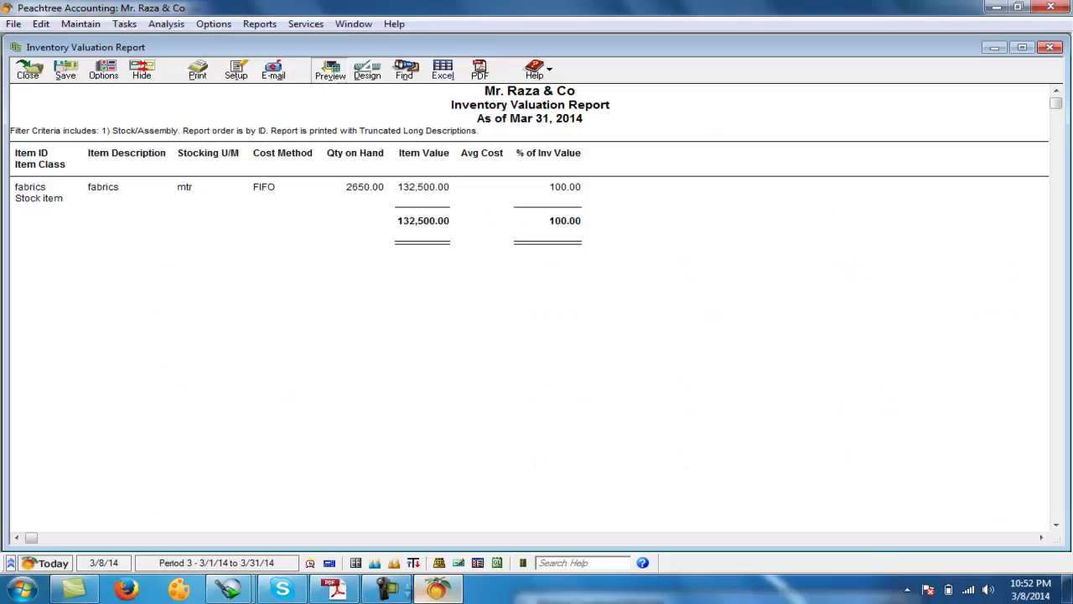
{"action": "left_click", "coordinate": [28, 69]}
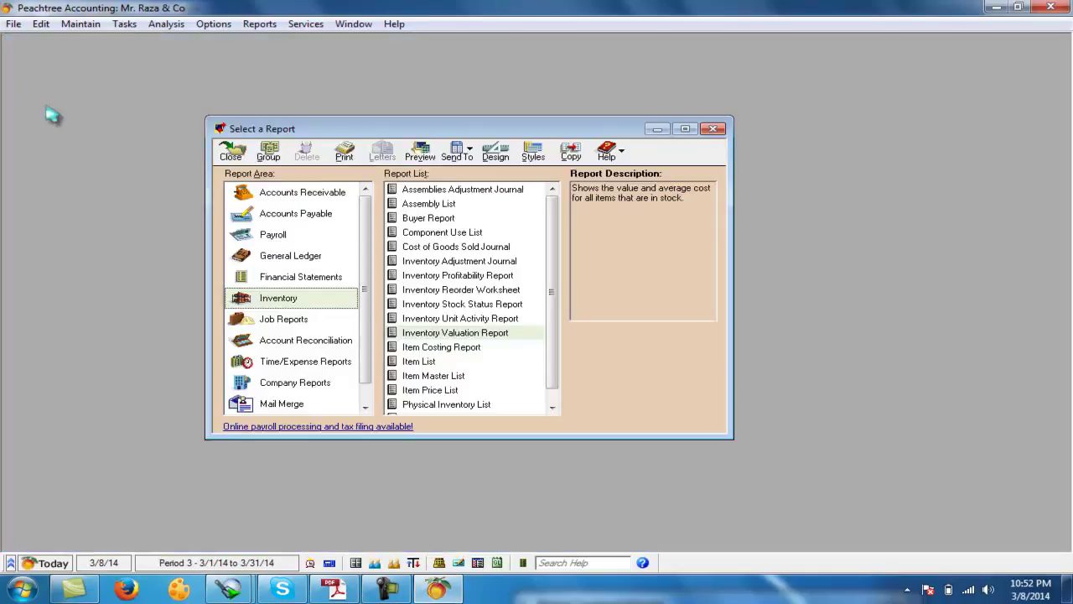
{"action": "left_click", "coordinate": [304, 277]}
{"action": "double_click", "coordinate": [467, 247]}
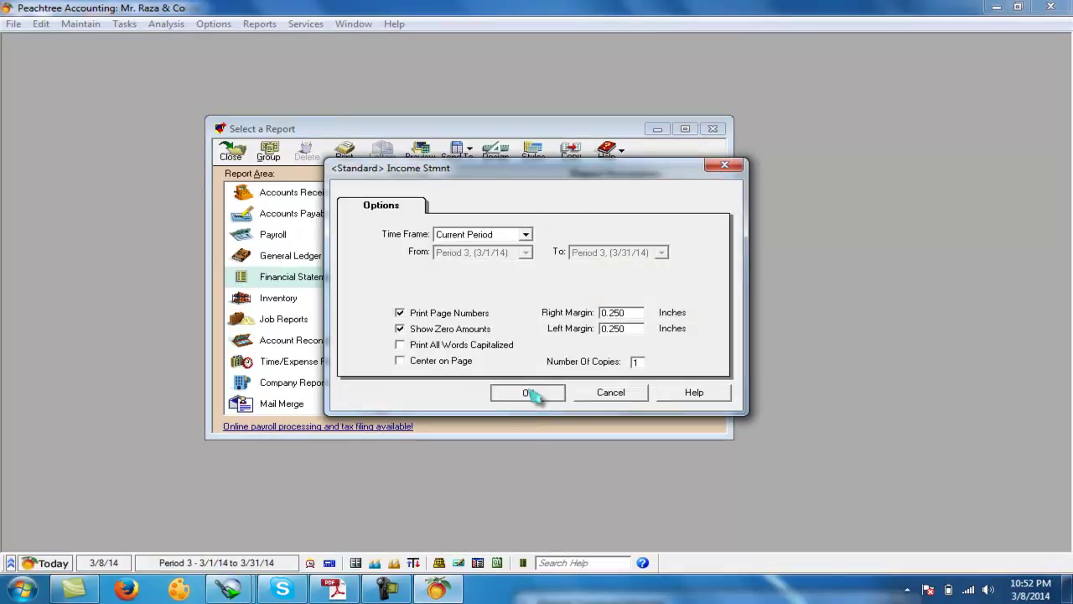
{"action": "left_click", "coordinate": [531, 391]}
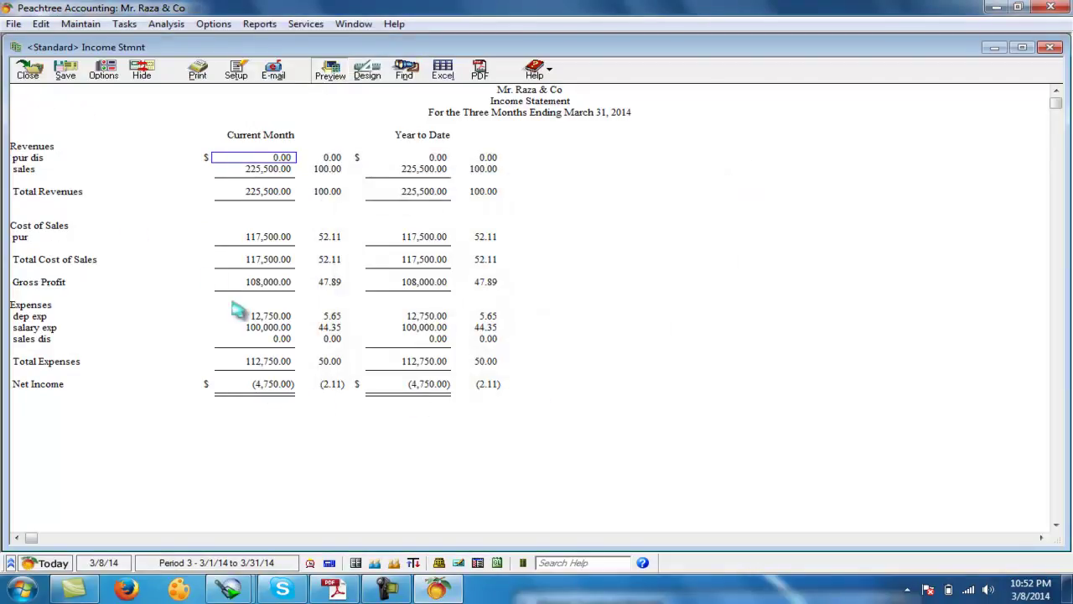
Display the standard Balance Sheet report and compare its assets section with the balance sheet in the question PDF
{"action": "left_click", "coordinate": [28, 68]}
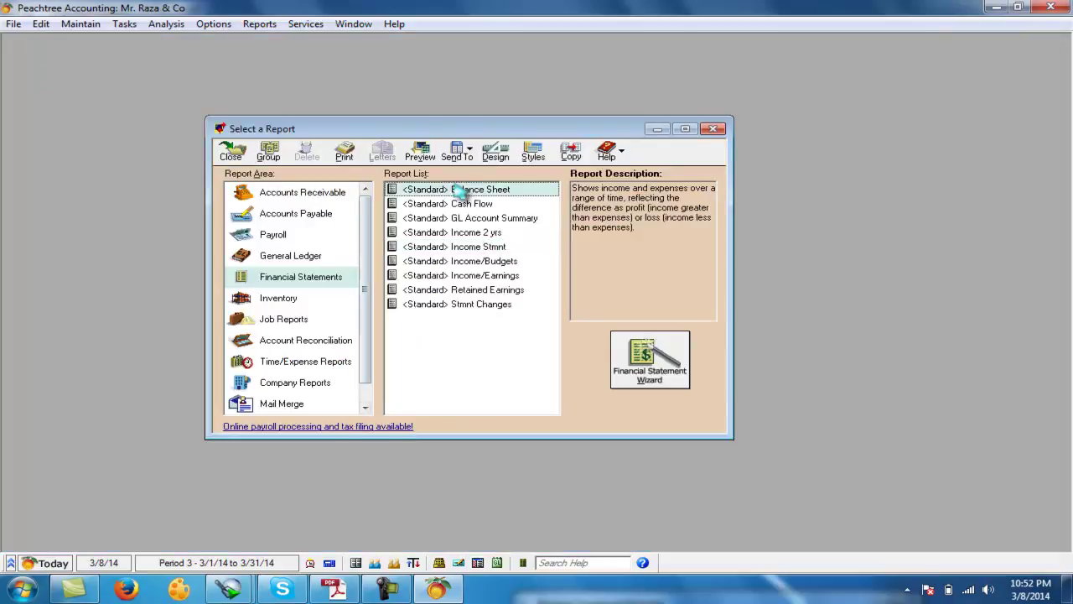
{"action": "double_click", "coordinate": [457, 189]}
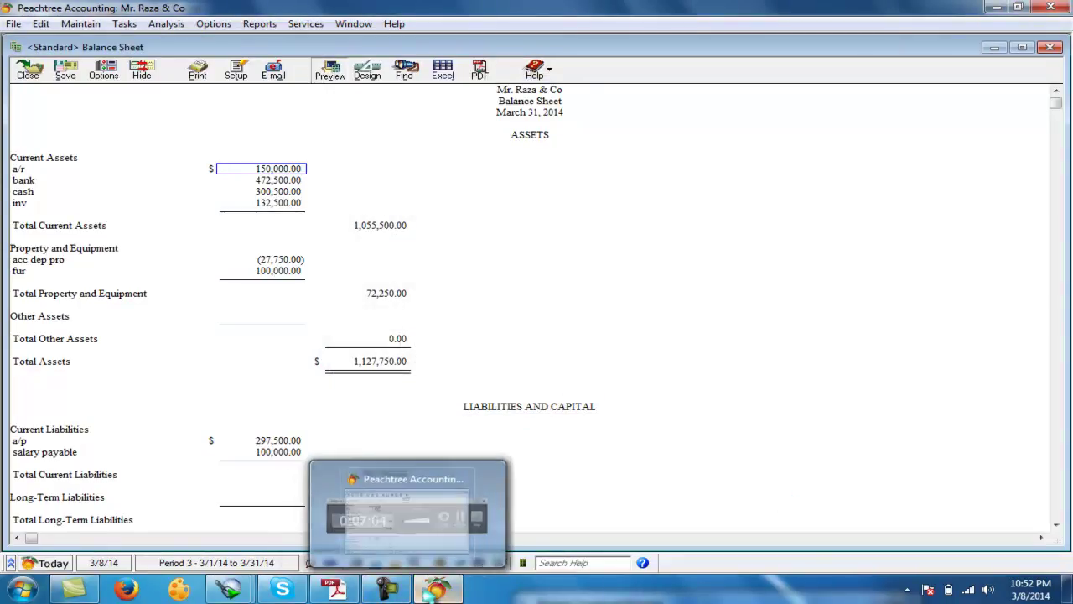
{"action": "left_click", "coordinate": [334, 590]}
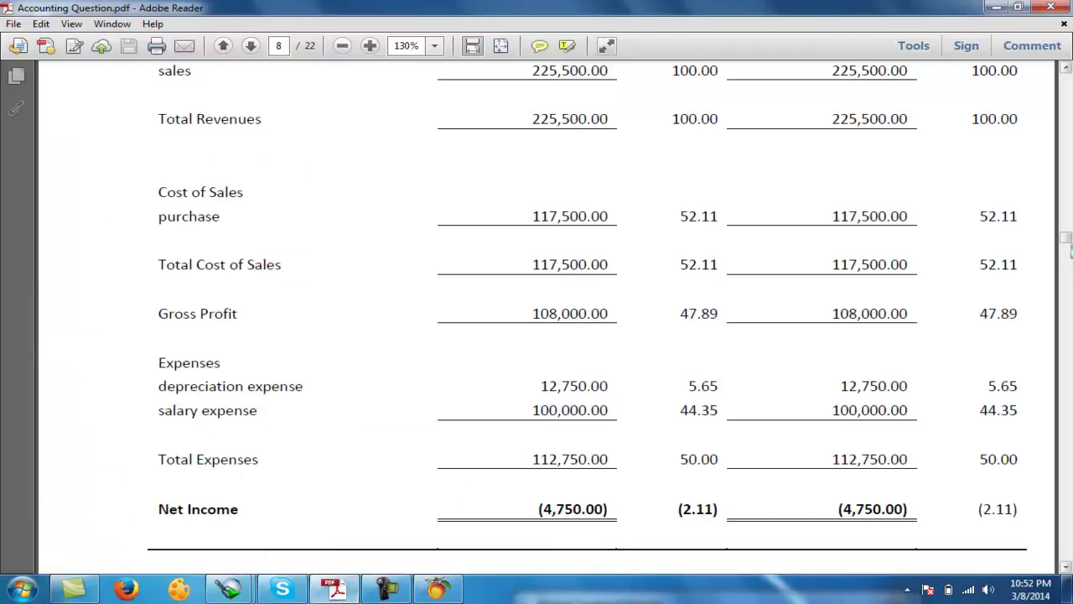
{"action": "left_click_drag", "start_coordinate": [1065, 241], "coordinate": [1065, 258]}
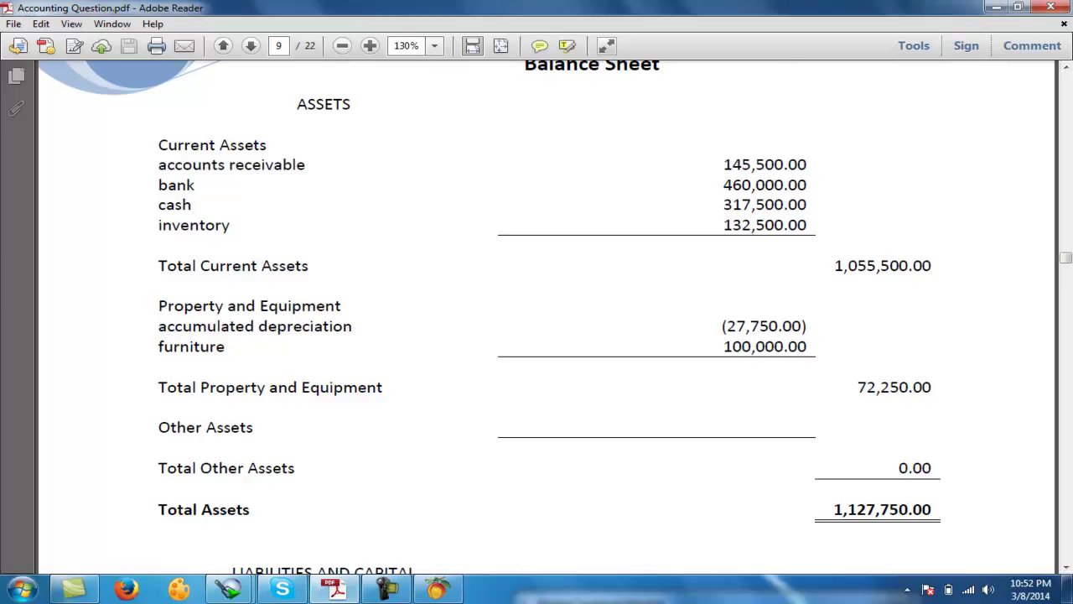
{"action": "left_click", "coordinate": [436, 590]}
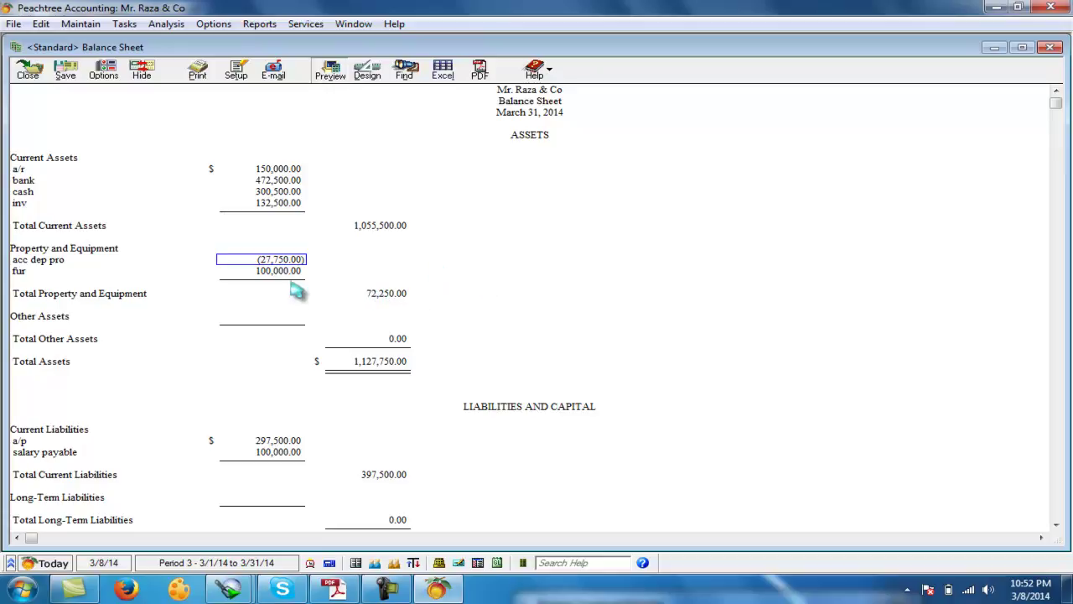
{"action": "key", "text": "Down"}
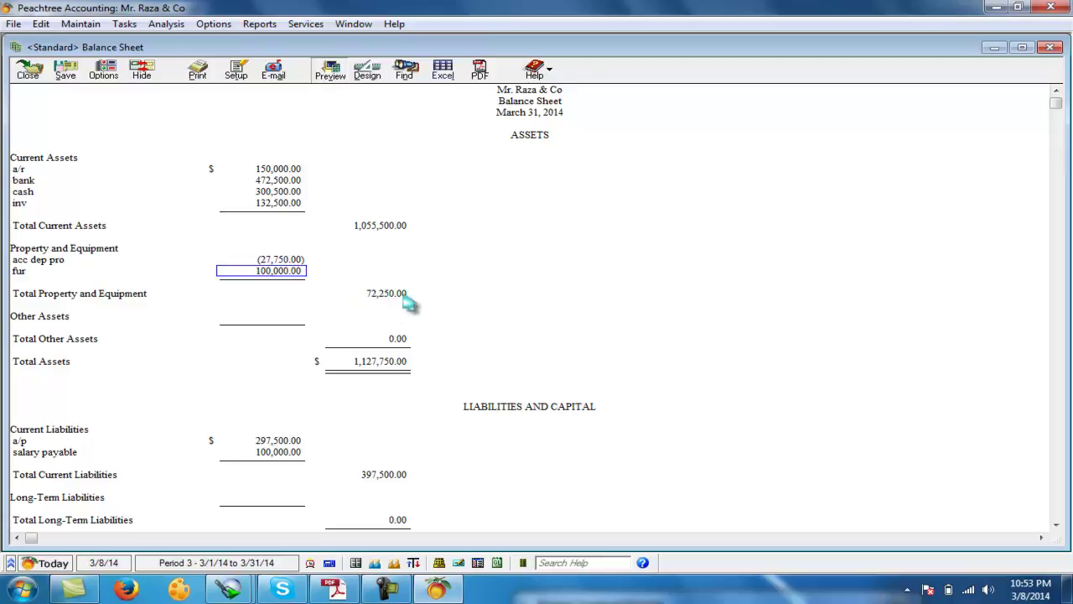
Examine accumulated depreciation and Total Property and Equipment on the PDF's balance sheet, then return to Peachtree and close its reports
{"action": "left_click", "coordinate": [336, 589]}
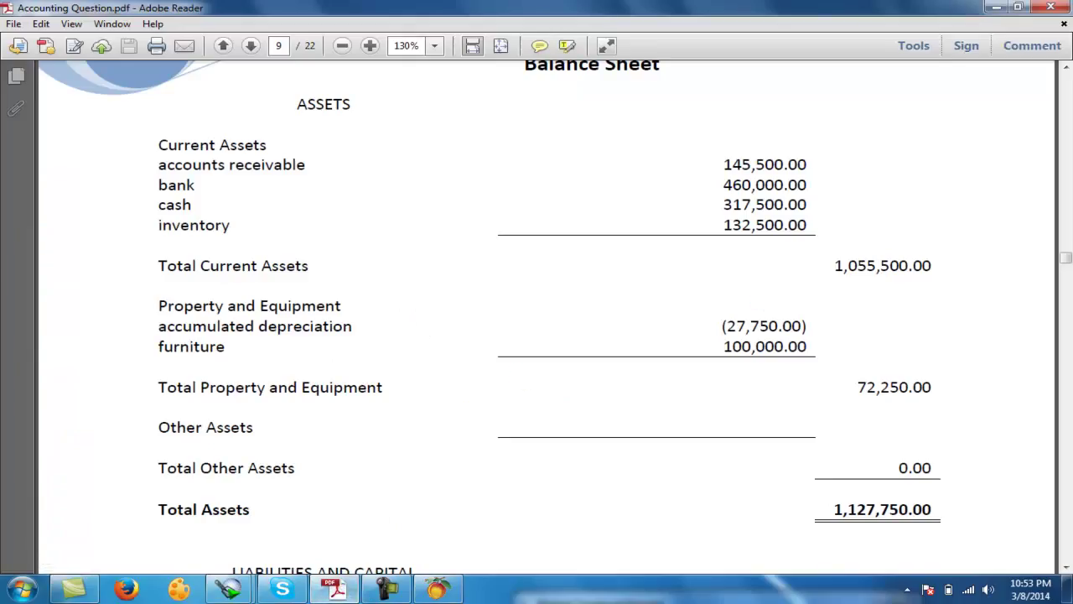
{"action": "left_click_drag", "start_coordinate": [723, 327], "coordinate": [807, 327]}
{"action": "left_click_drag", "start_coordinate": [858, 388], "coordinate": [931, 388]}
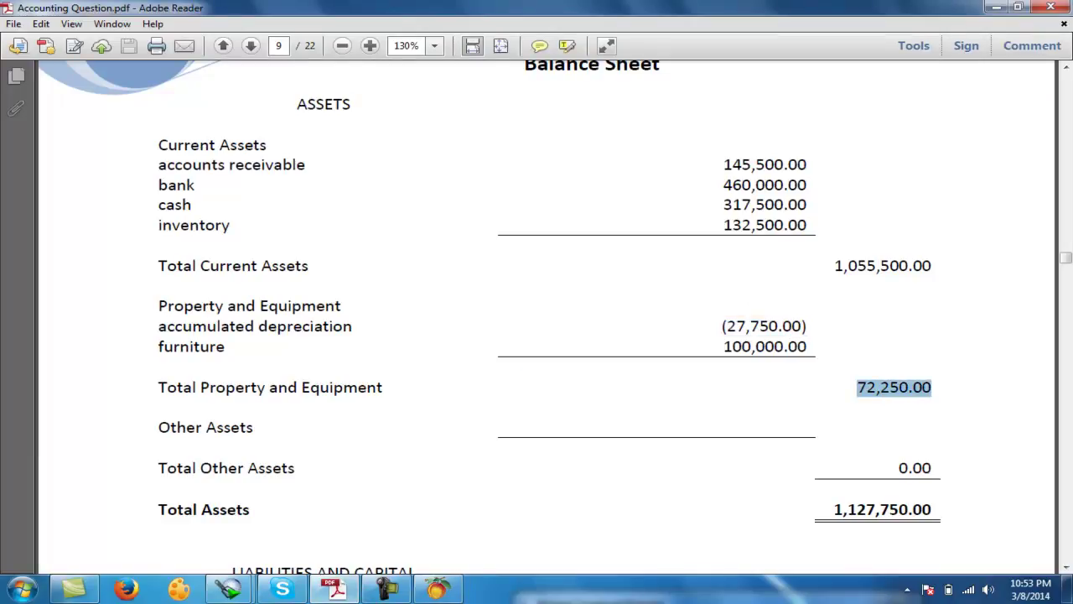
{"action": "left_click_drag", "start_coordinate": [723, 327], "coordinate": [807, 326]}
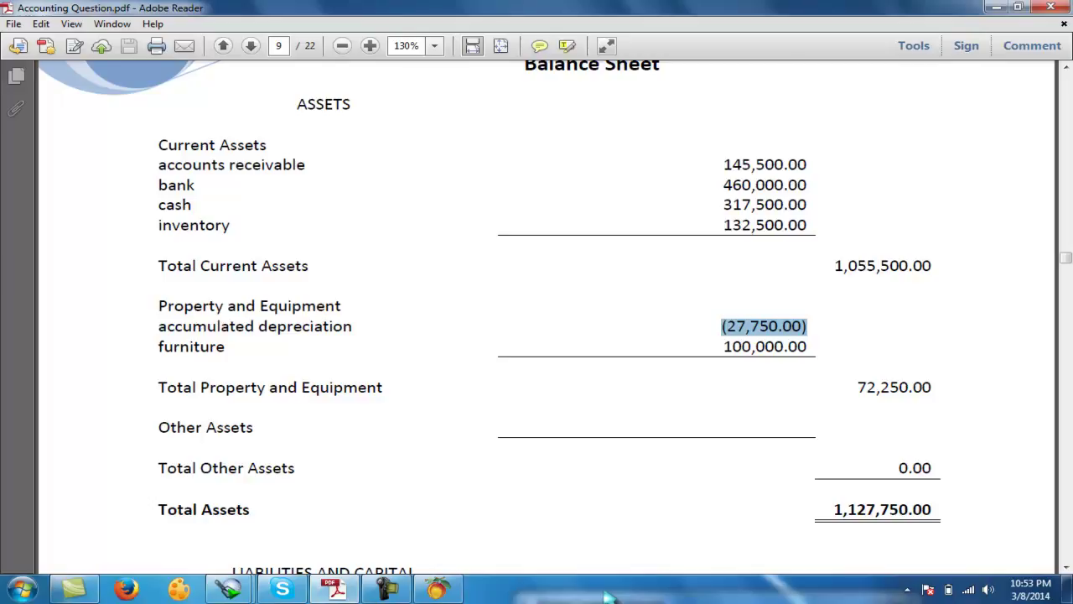
{"action": "left_click", "coordinate": [437, 590]}
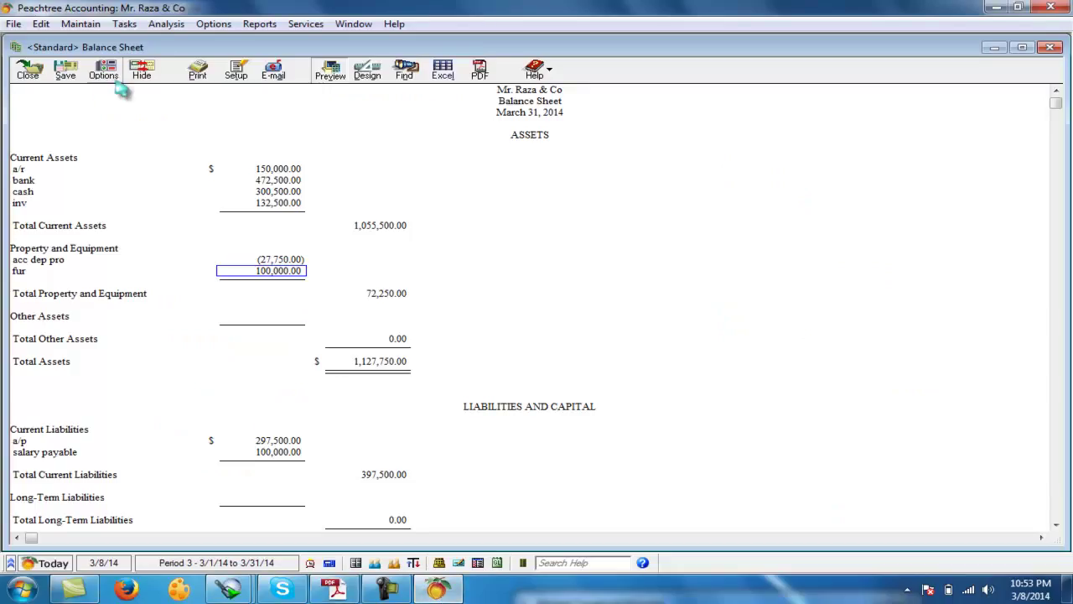
{"action": "left_click", "coordinate": [28, 70]}
{"action": "left_click", "coordinate": [228, 151]}
{"action": "left_click", "coordinate": [127, 25]}
{"action": "left_click", "coordinate": [171, 370]}
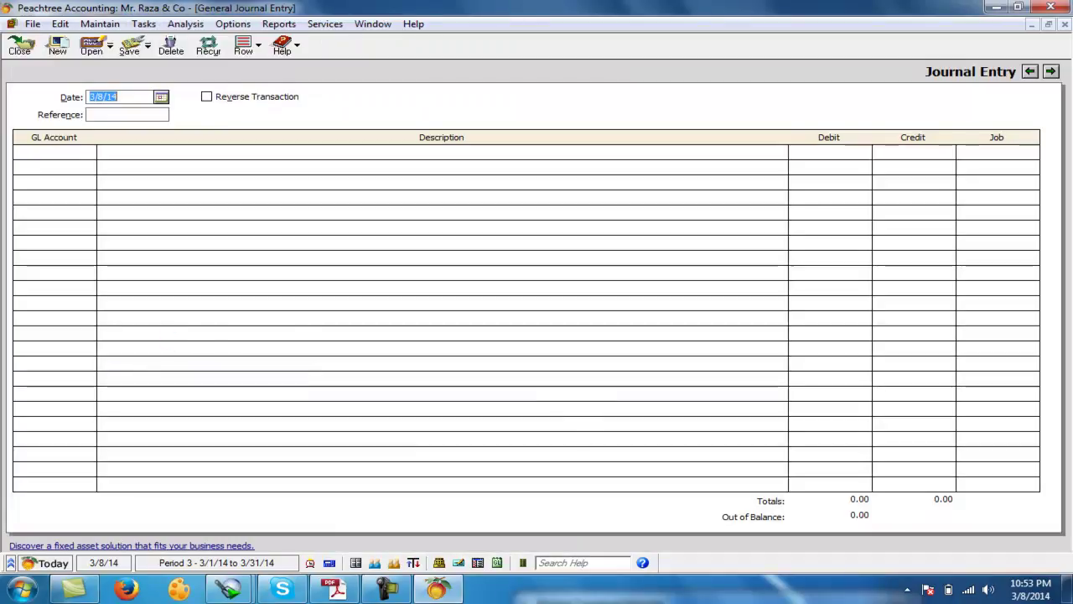
{"action": "type", "text": "acc dep pro"}
{"action": "key", "text": "Tab"}
{"action": "key", "text": "Tab"}
{"action": "key", "text": "Tab"}
{"action": "key", "text": "Tab"}
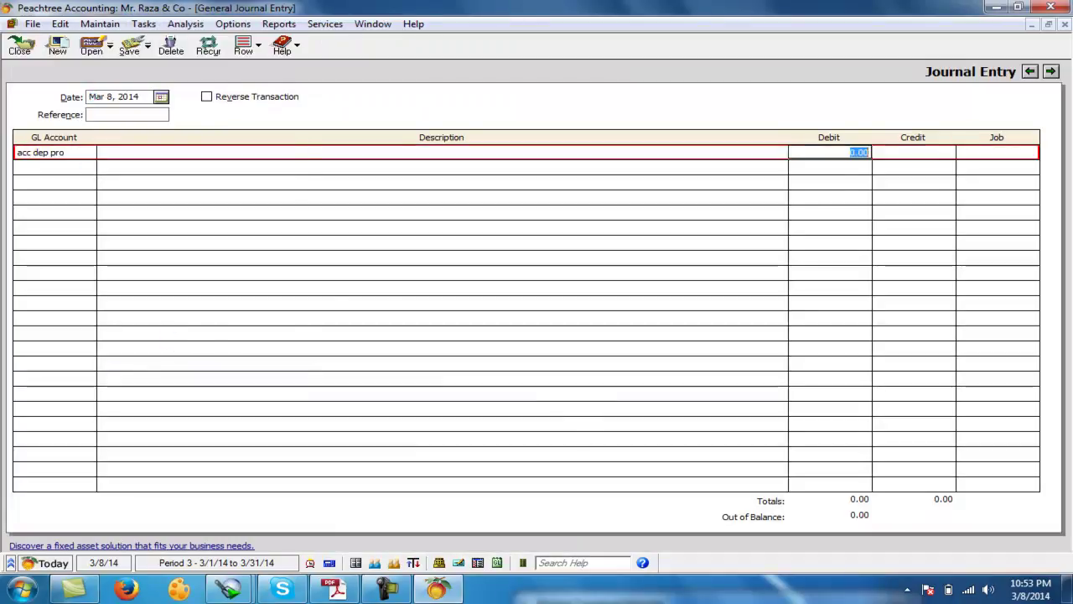
{"action": "key", "text": "Tab"}
{"action": "type", "text": "fur"}
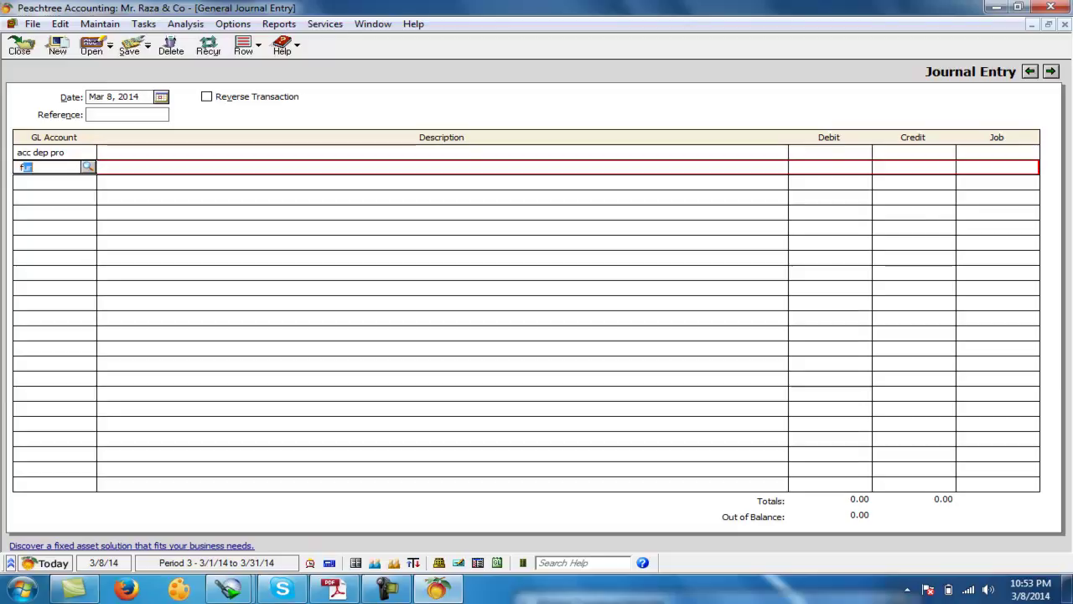
{"action": "key", "text": "Tab"}
{"action": "key", "text": "Tab"}
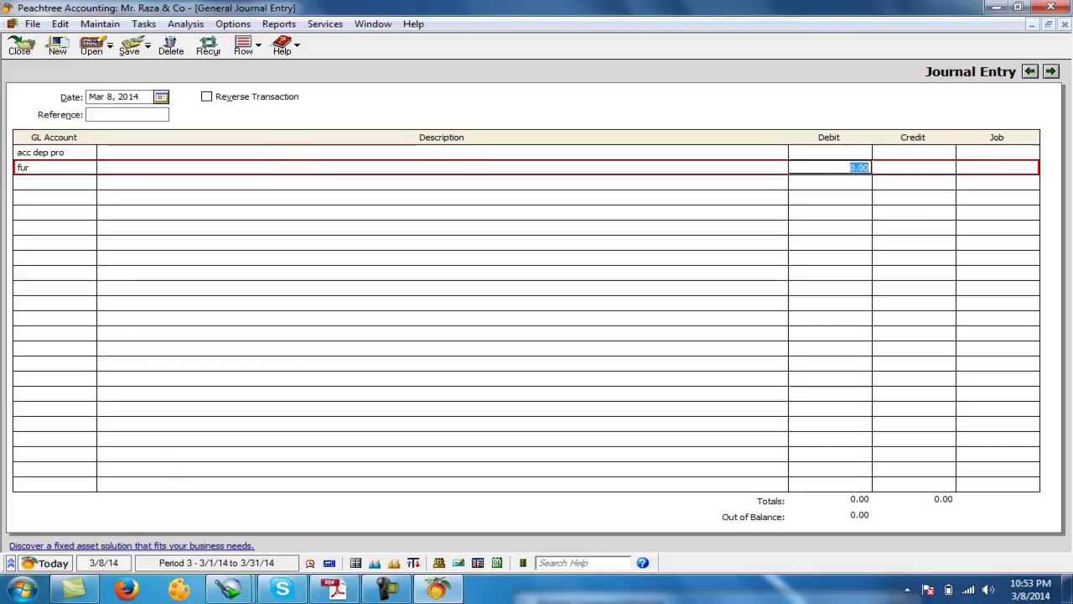
{"action": "left_click", "coordinate": [19, 47]}
{"action": "left_click", "coordinate": [524, 336]}
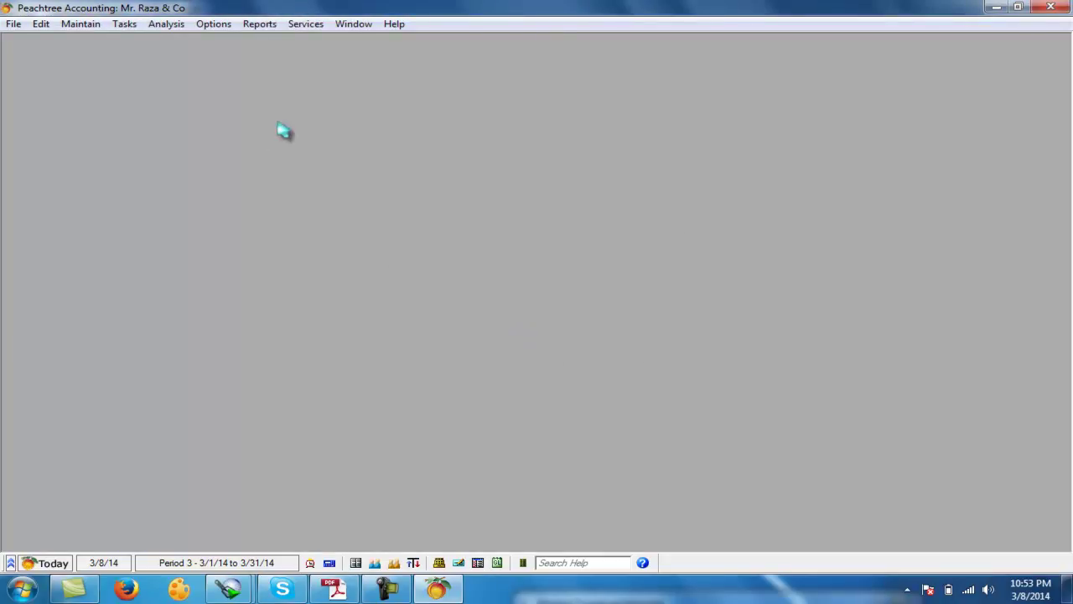
Close Peachtree, then review the Q.3 opening balances in the question PDF and close Adobe Reader
{"action": "left_click", "coordinate": [1050, 6]}
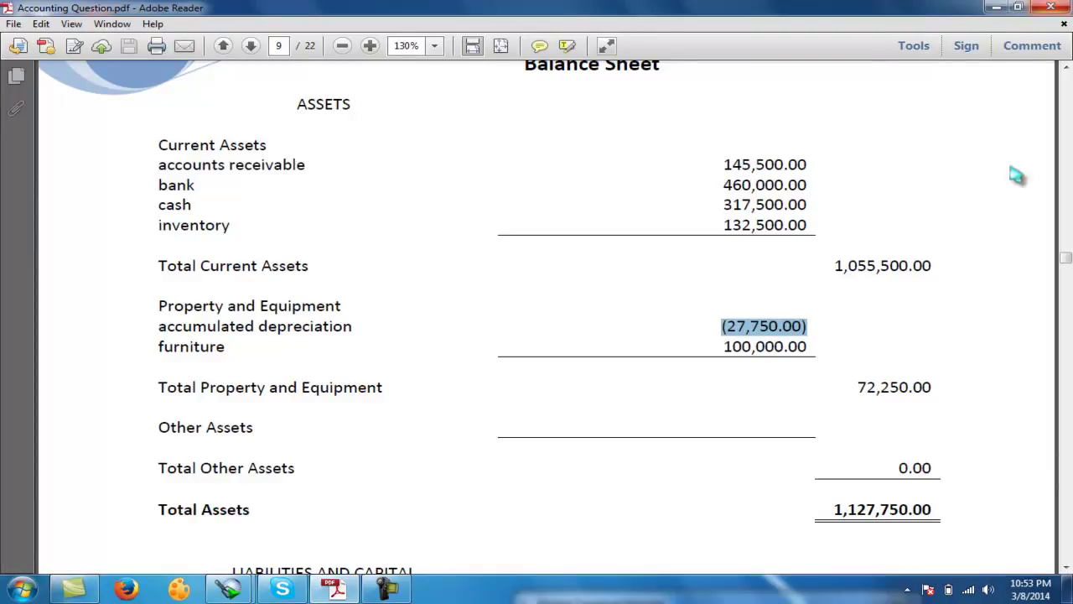
{"action": "left_click_drag", "start_coordinate": [1068, 260], "coordinate": [1069, 215]}
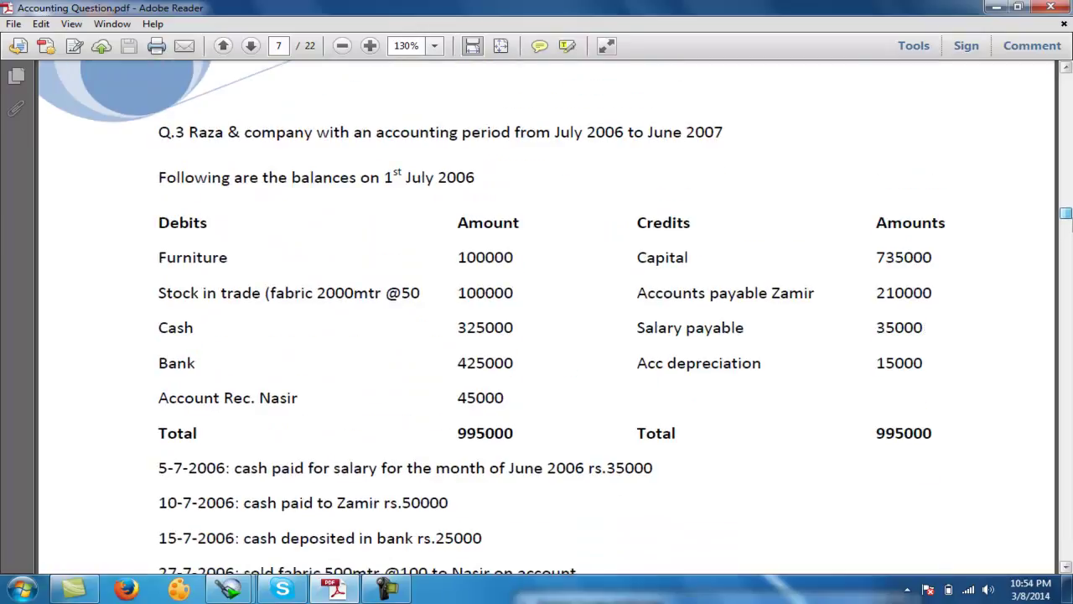
{"action": "left_click_drag", "start_coordinate": [159, 224], "coordinate": [769, 407]}
{"action": "left_click", "coordinate": [769, 406]}
{"action": "left_click", "coordinate": [1051, 7]}
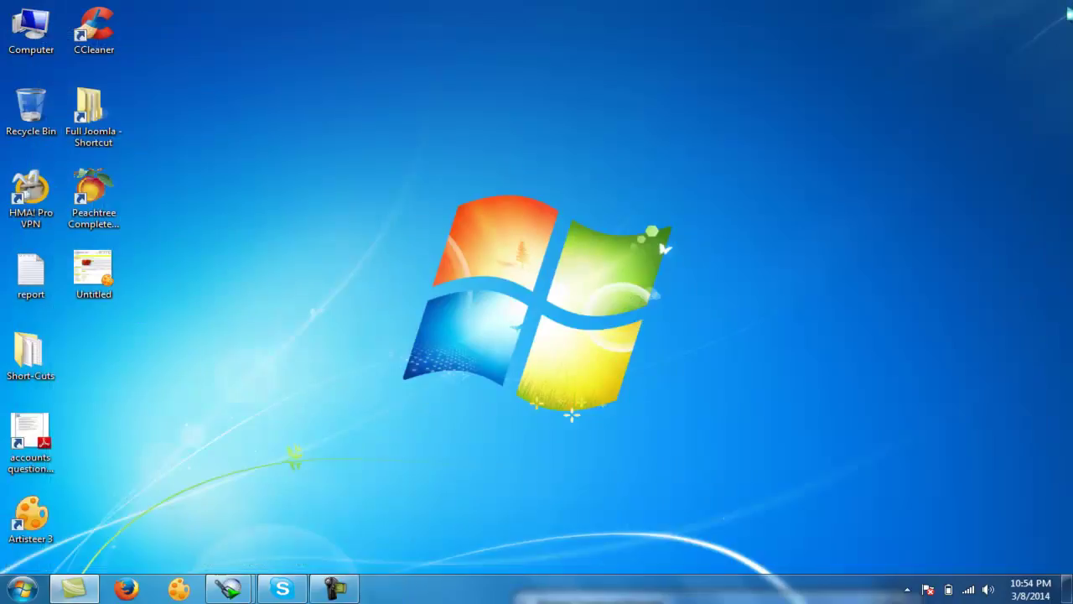